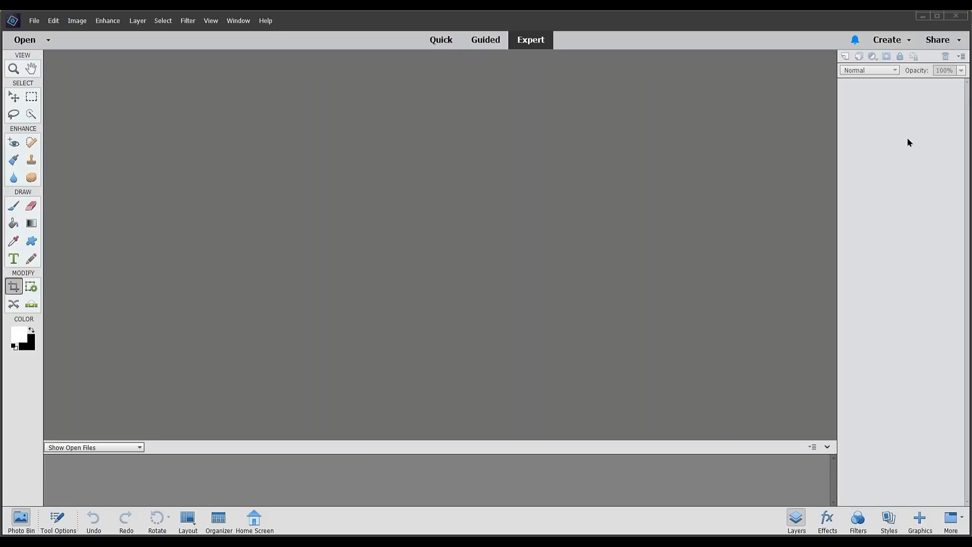
Step: Open the Detail Ex2 photo from the Class Processing1 folder, keeping the Nik Collection palette clear of the thumbnails
left_click(823, 337)
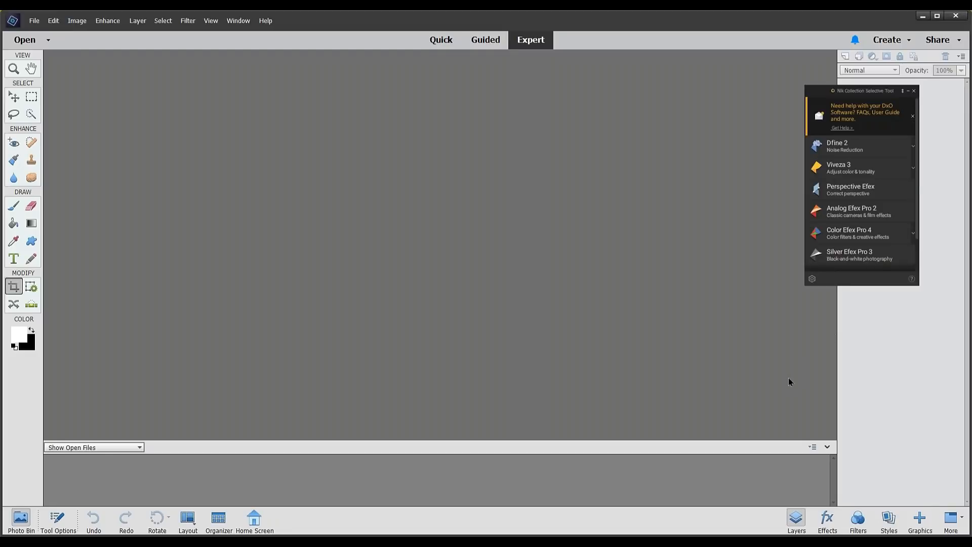
double_click(814, 343)
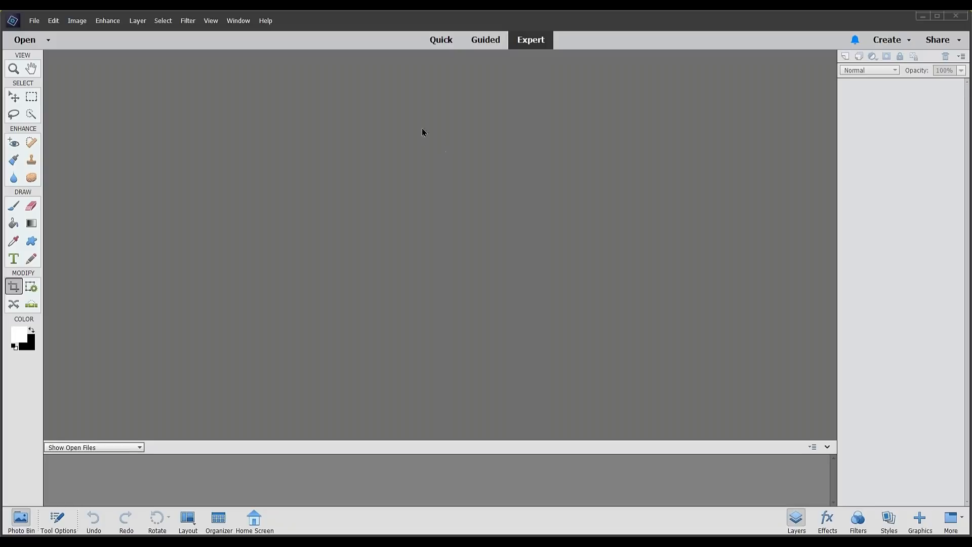
left_click(34, 20)
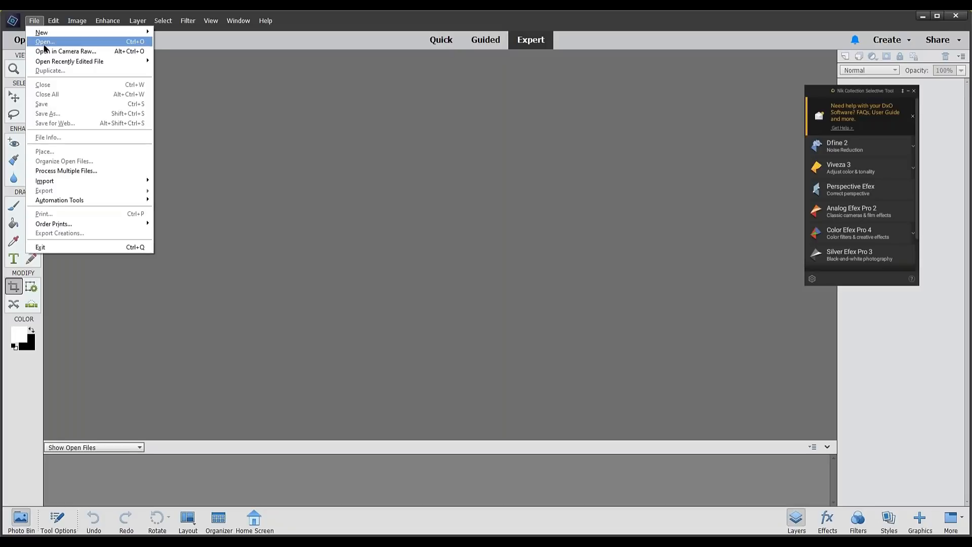
left_click(44, 43)
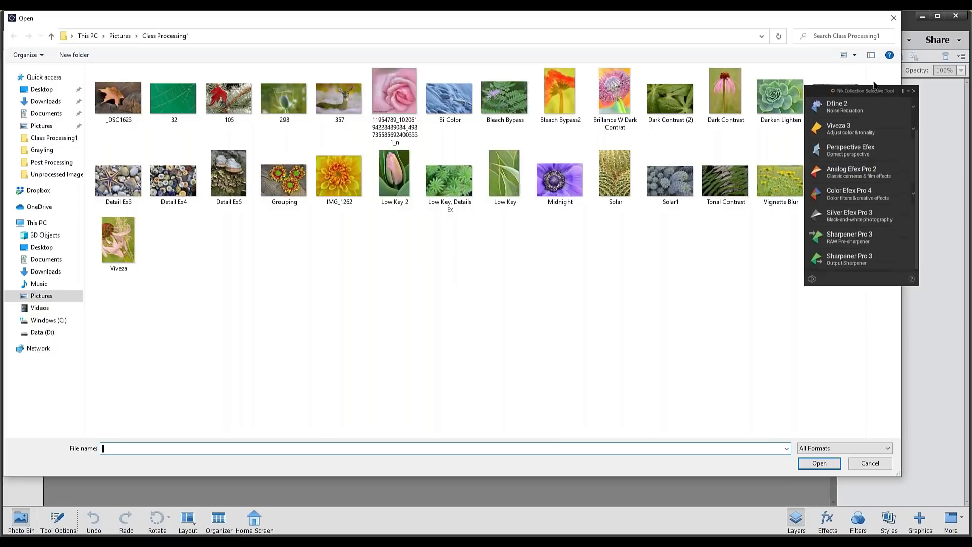
left_click_drag(873, 90, 865, 238)
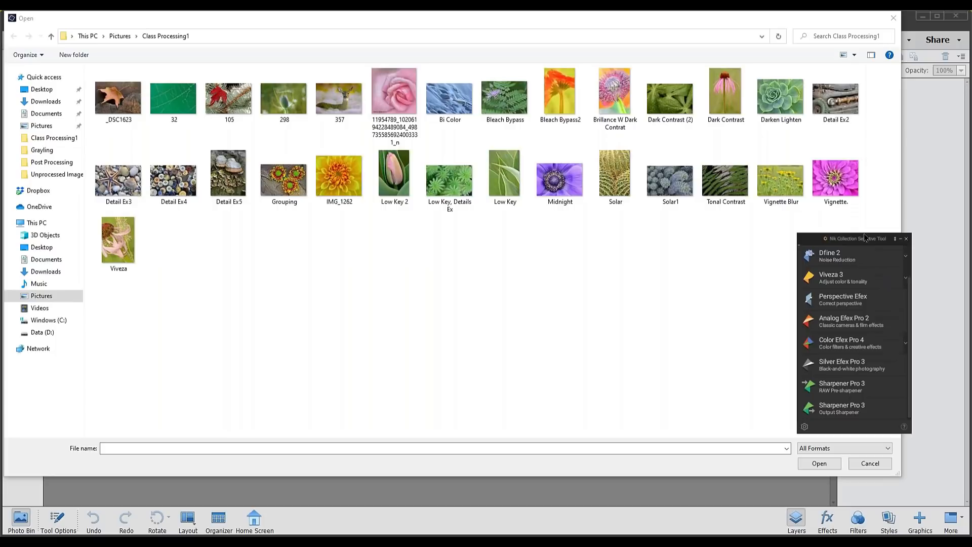
double_click(842, 112)
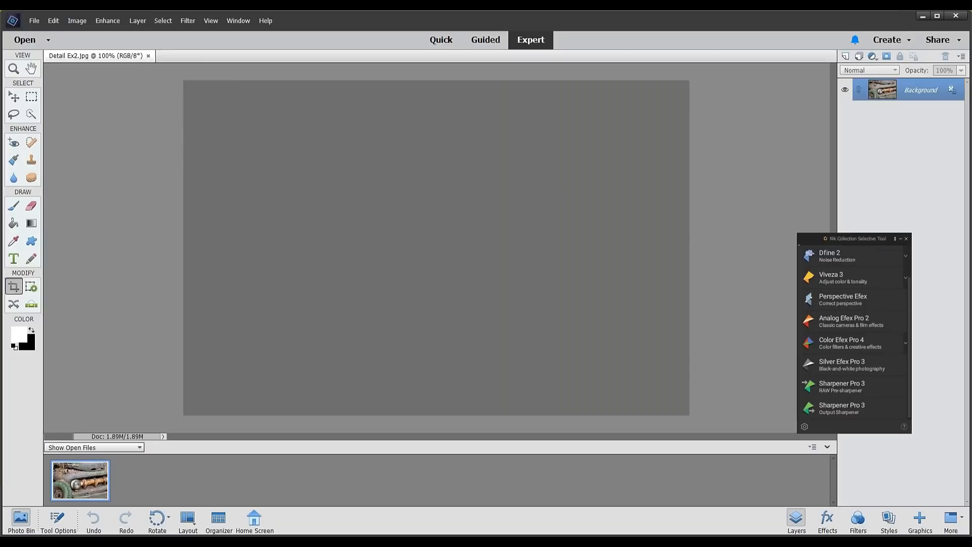
Step: Launch Color Efex Pro 4 on the truck photo from the Nik Collection palette
left_click_drag(865, 242, 786, 110)
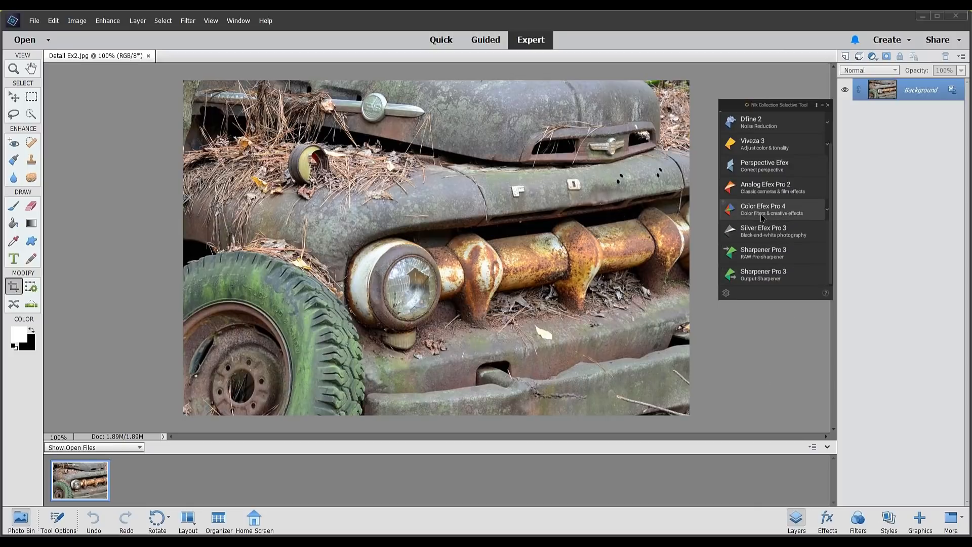
left_click(755, 211)
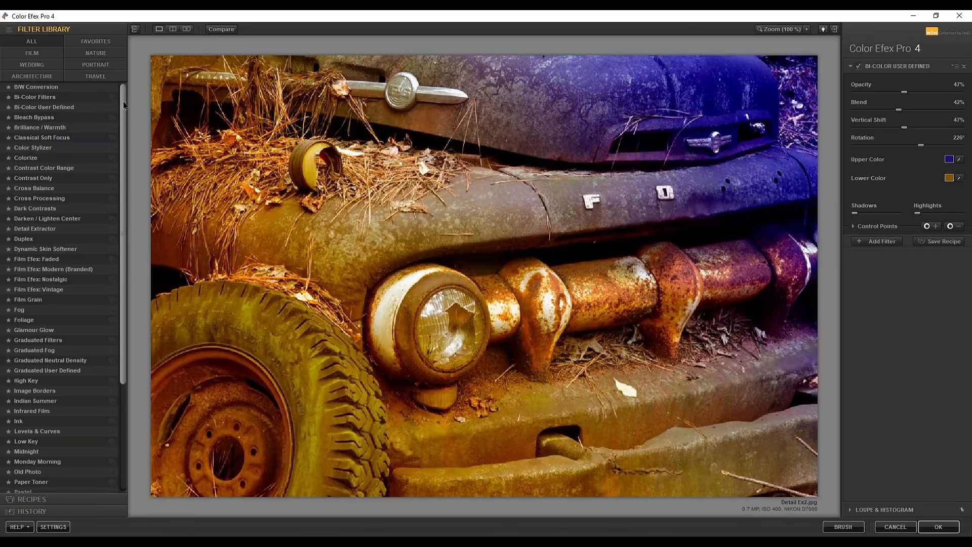
scroll(121, 126, "down", 1)
left_click_drag(121, 136, 126, 93)
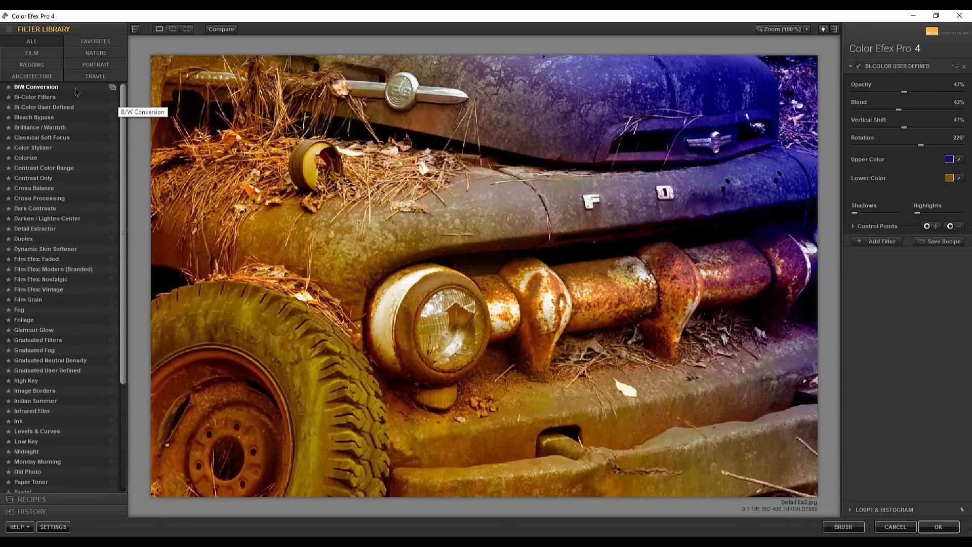
Step: Try the B/W Conversion, Bi-Color Filters, Bi-Color User Defined, Bleach Bypass, Brilliance / Warmth and Classical Soft Focus filters one after another
left_click(48, 90)
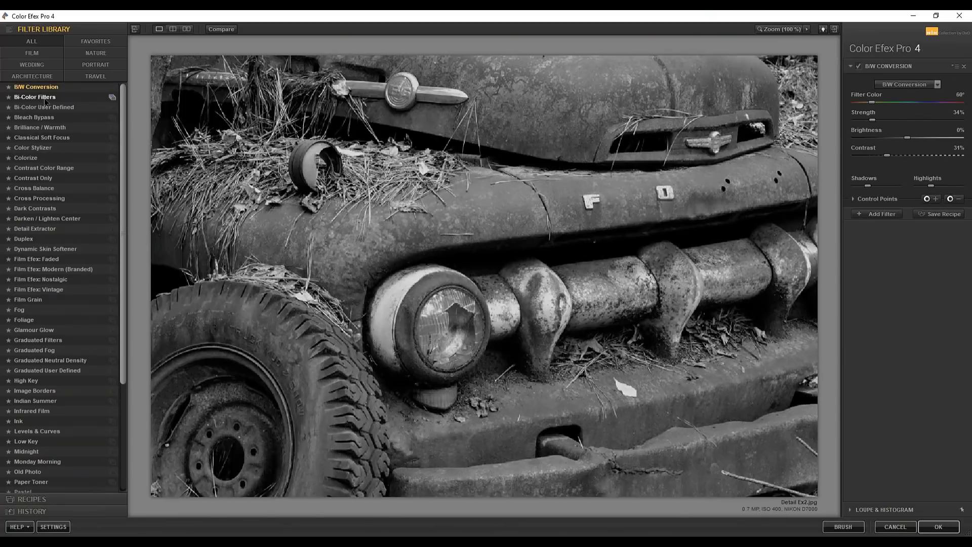
left_click(47, 98)
left_click(46, 109)
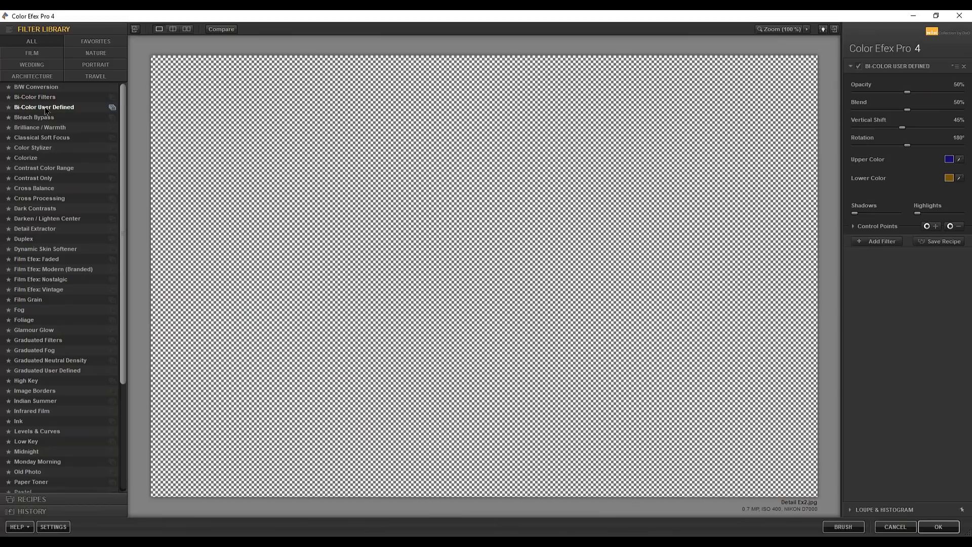
left_click(44, 118)
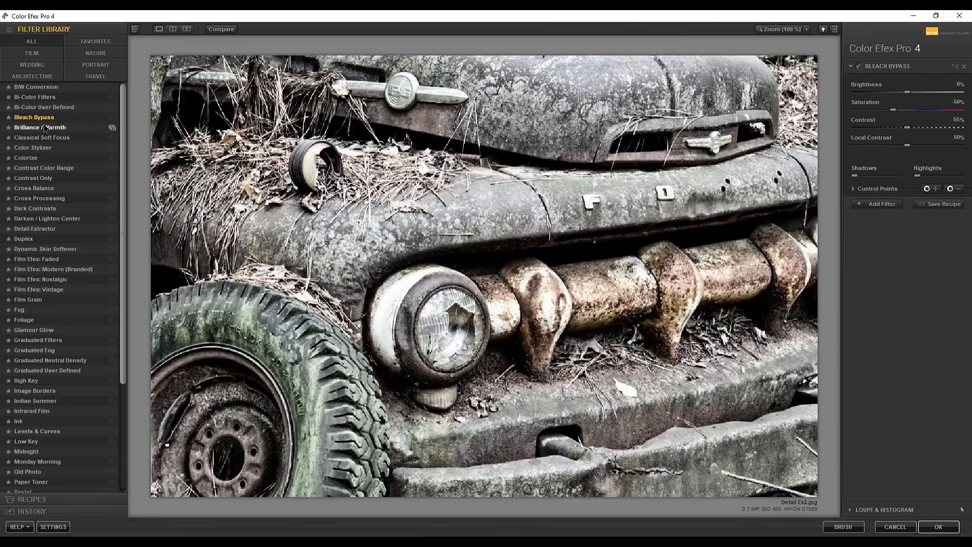
left_click(46, 128)
left_click(44, 138)
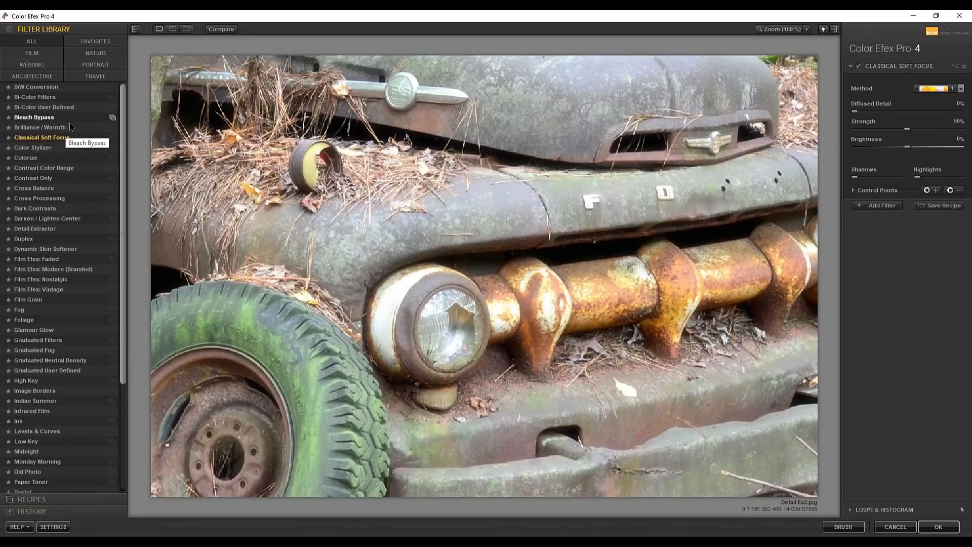
Step: Try the Brilliance / Warmth presets from Neutral through the saturation variants to Cool Colors and Warm Colors
left_click(112, 129)
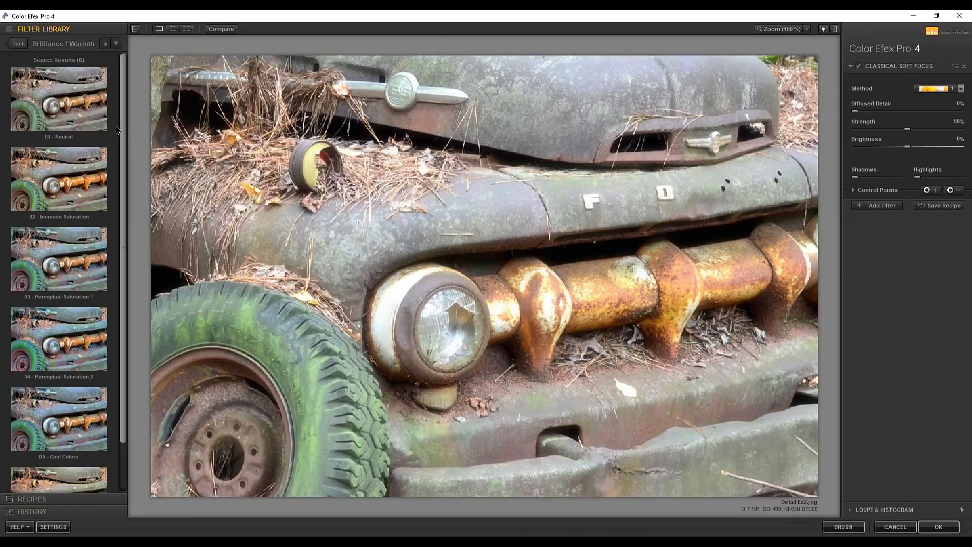
mouse_move(124, 128)
left_mouse_down()
mouse_move(120, 185)
mouse_move(118, 121)
left_mouse_up()
left_click(71, 101)
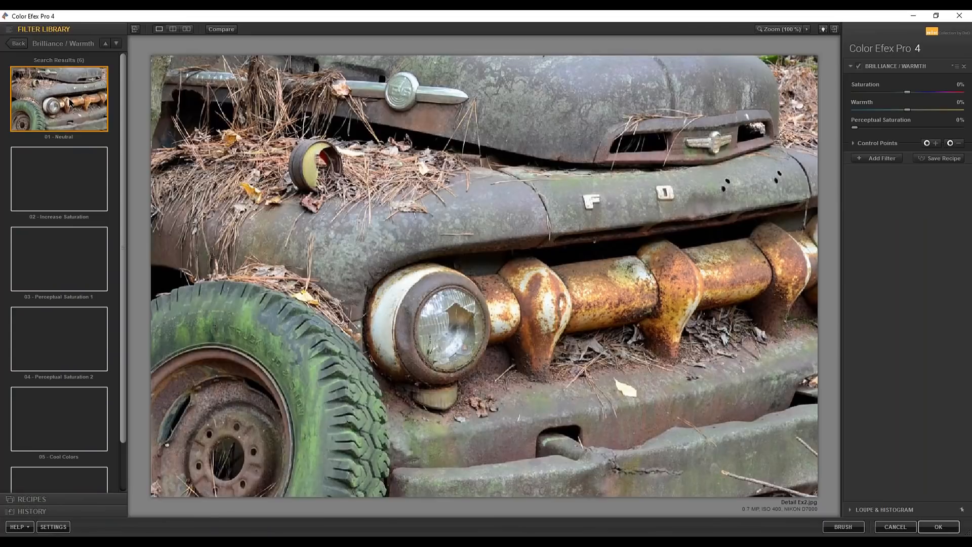
left_click(66, 180)
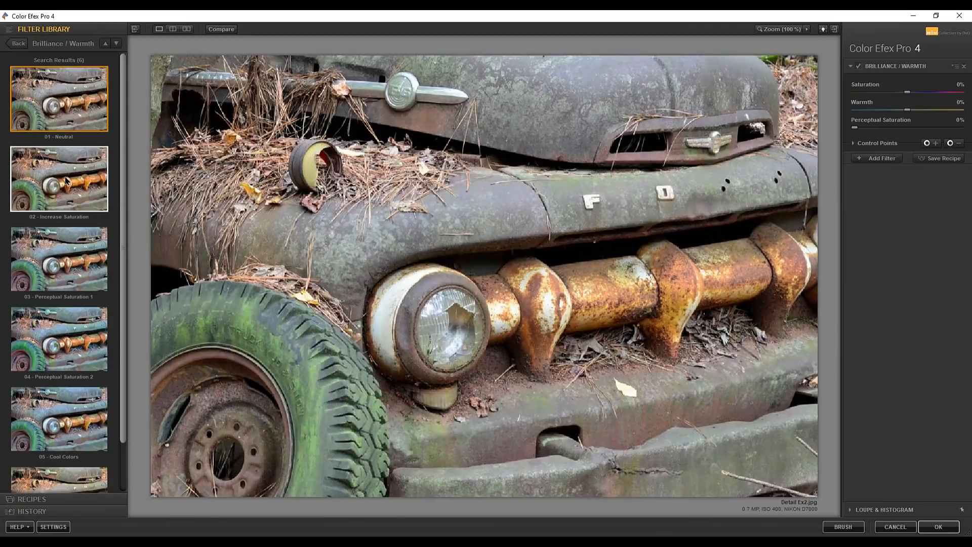
left_click(60, 258)
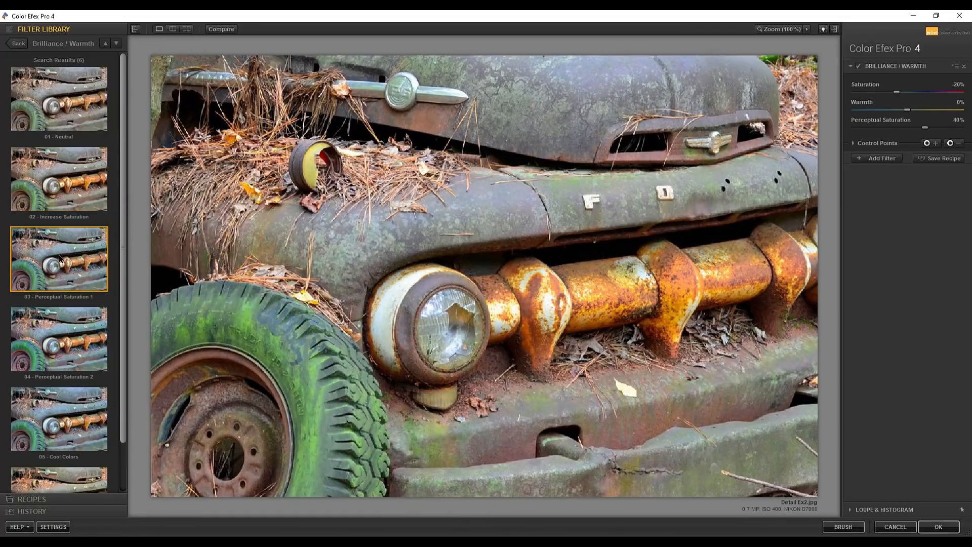
left_click(70, 325)
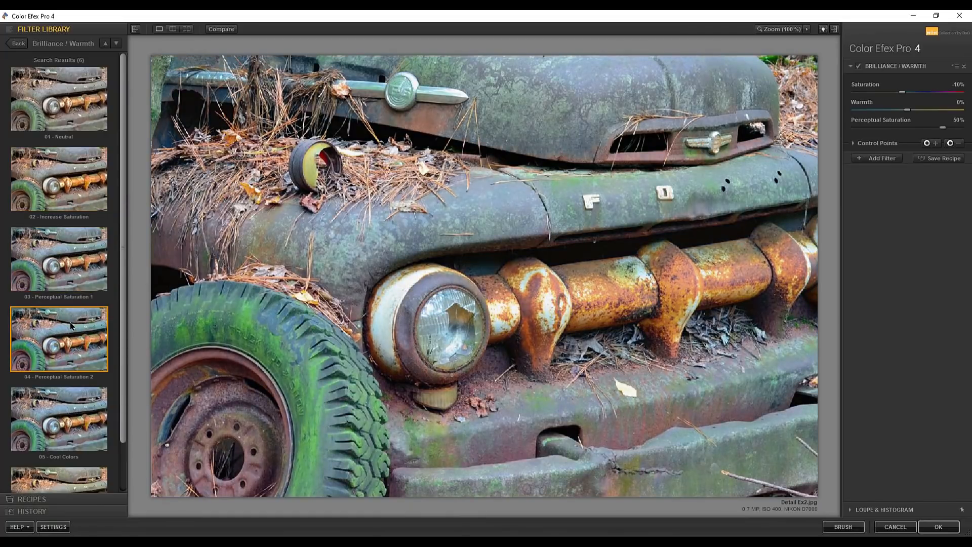
left_click(77, 418)
scroll(81, 428, "down", 2)
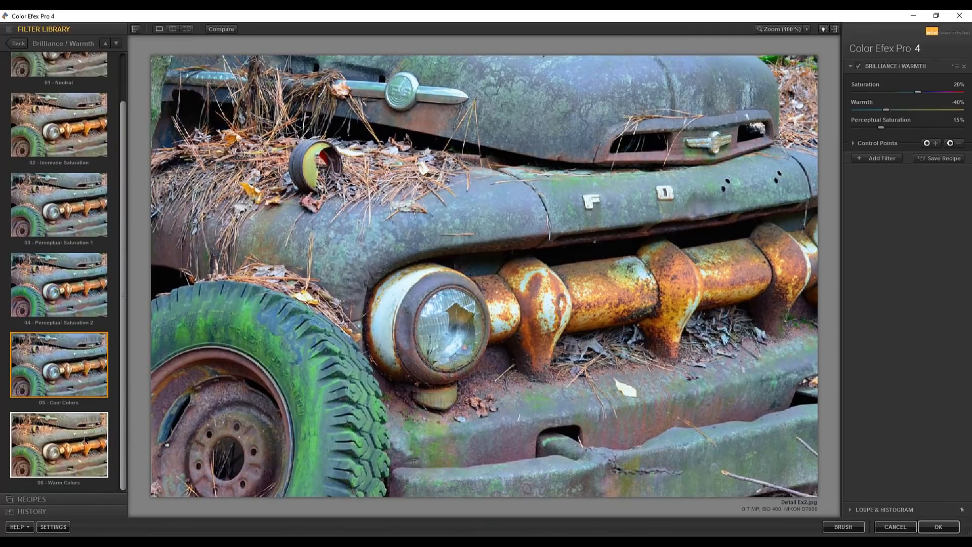
left_click(86, 440)
scroll(121, 383, "up", 1)
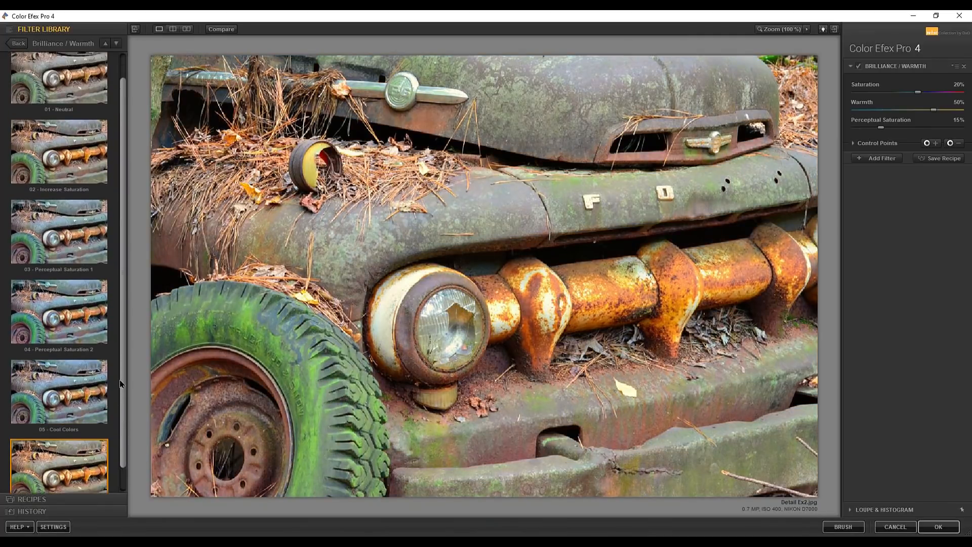
scroll(120, 383, "up", 2)
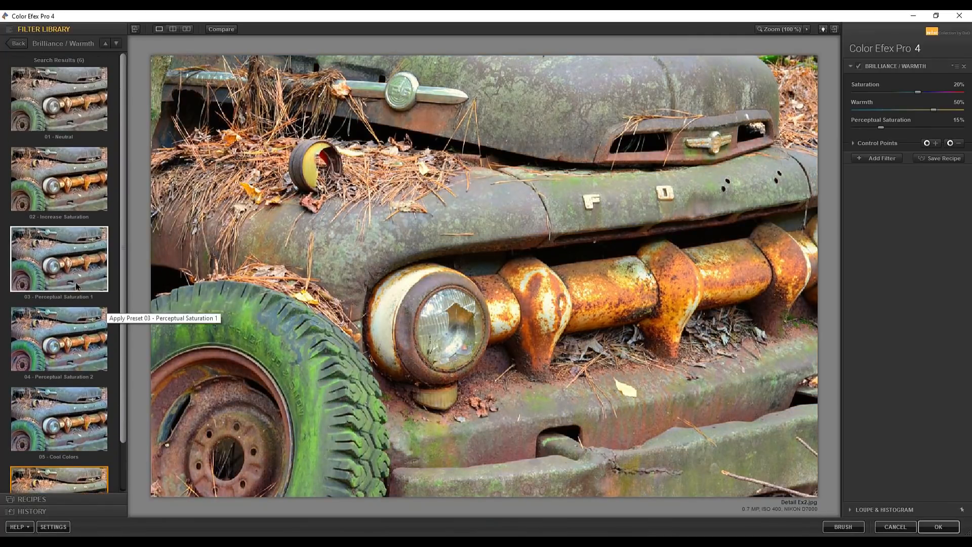
Step: View the preset variations of the Contrast Only filter and return to the full filter list
left_click(17, 45)
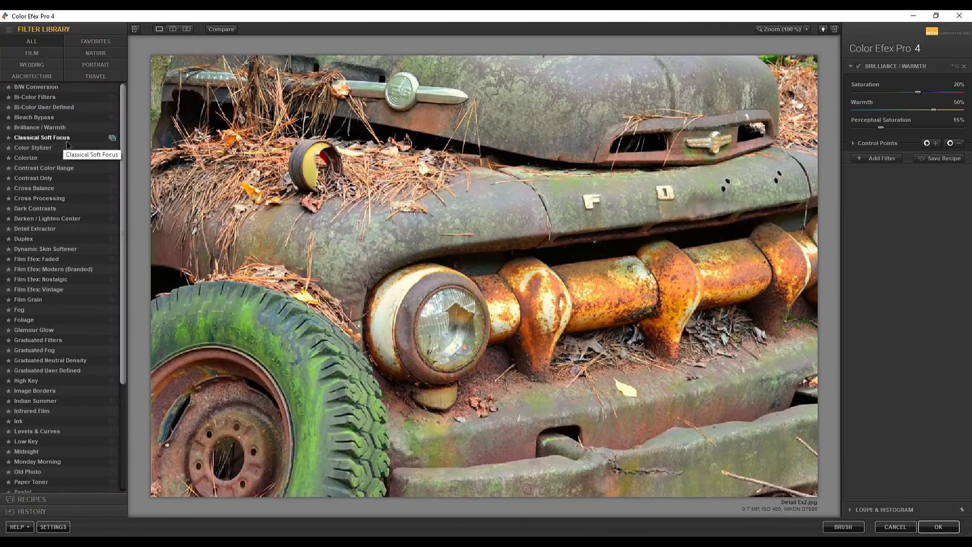
left_click(112, 179)
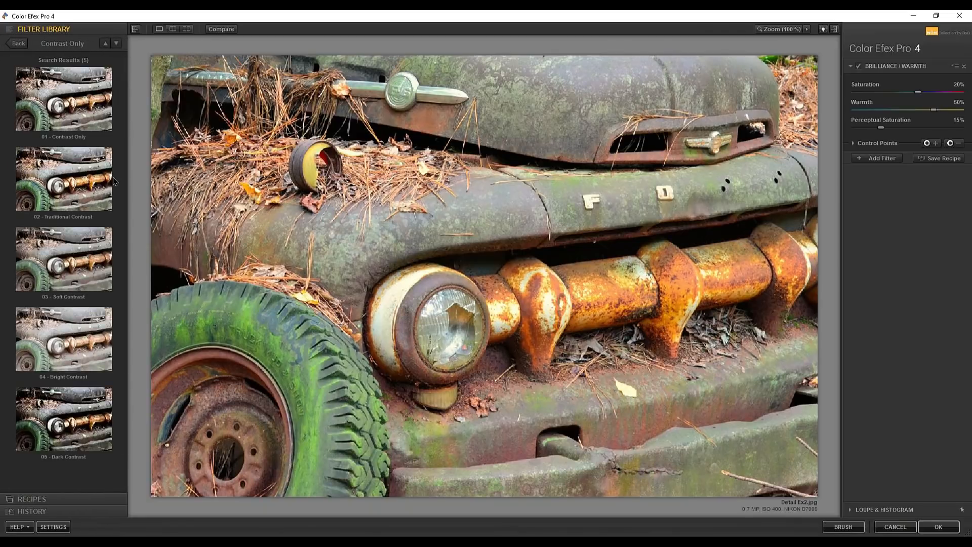
left_click(18, 45)
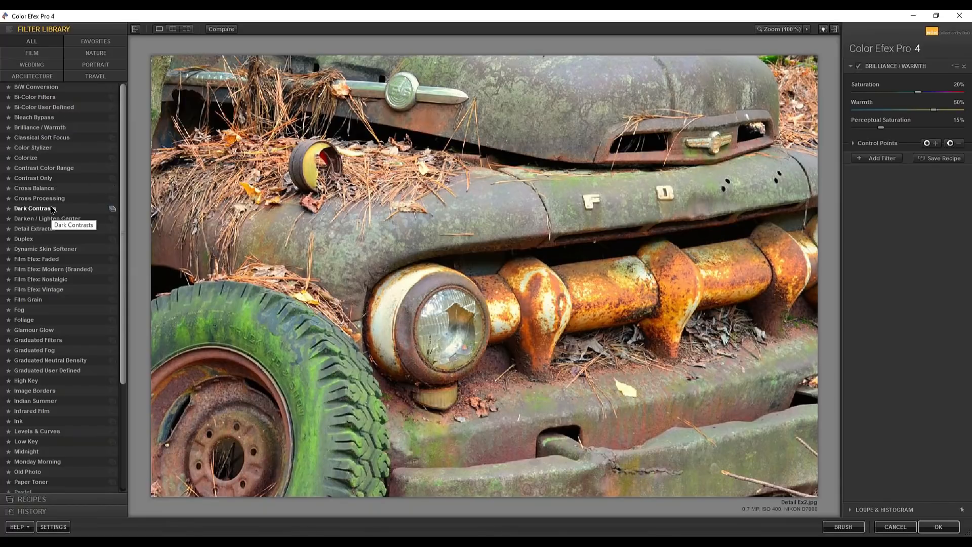
Step: Apply the Detail Extractor filter with its Default preset and compare it with the original image
left_click(36, 231)
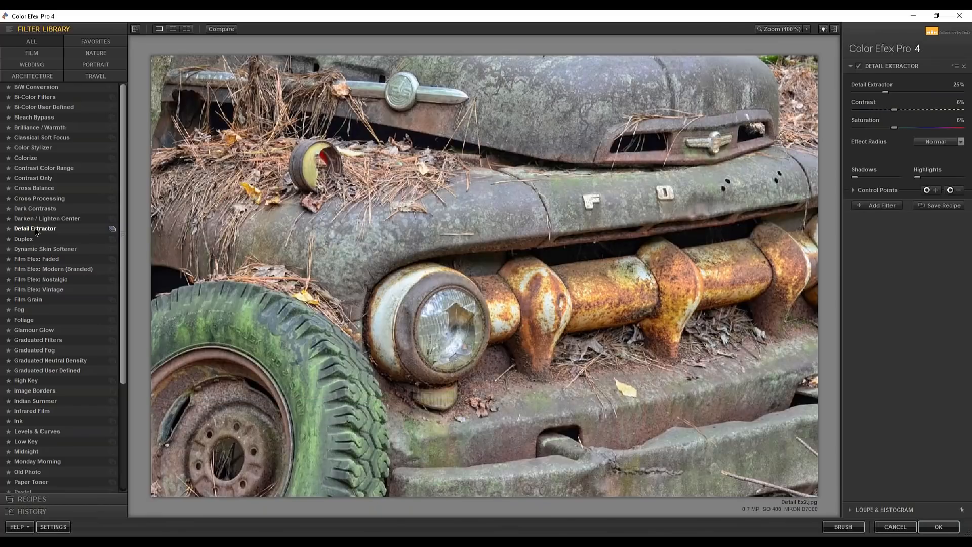
left_click(112, 230)
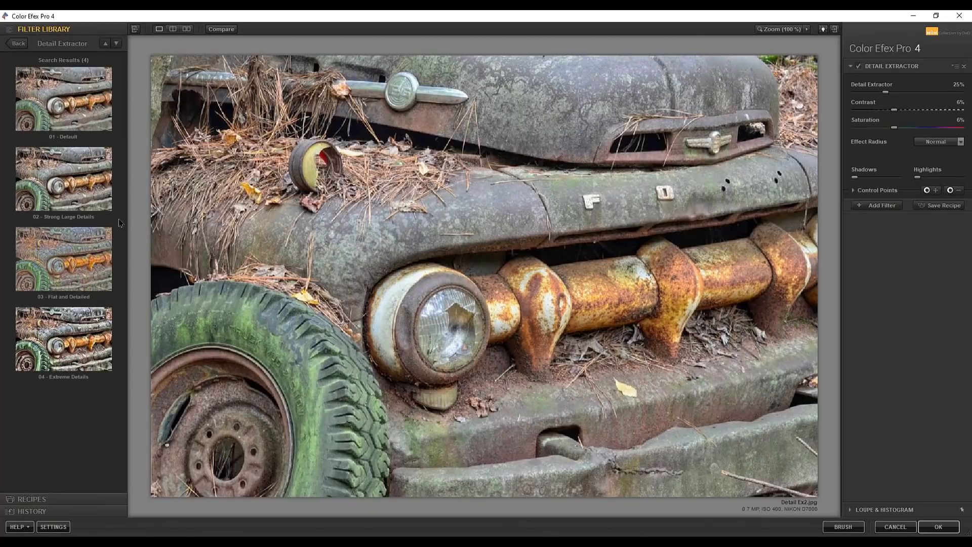
left_click(64, 108)
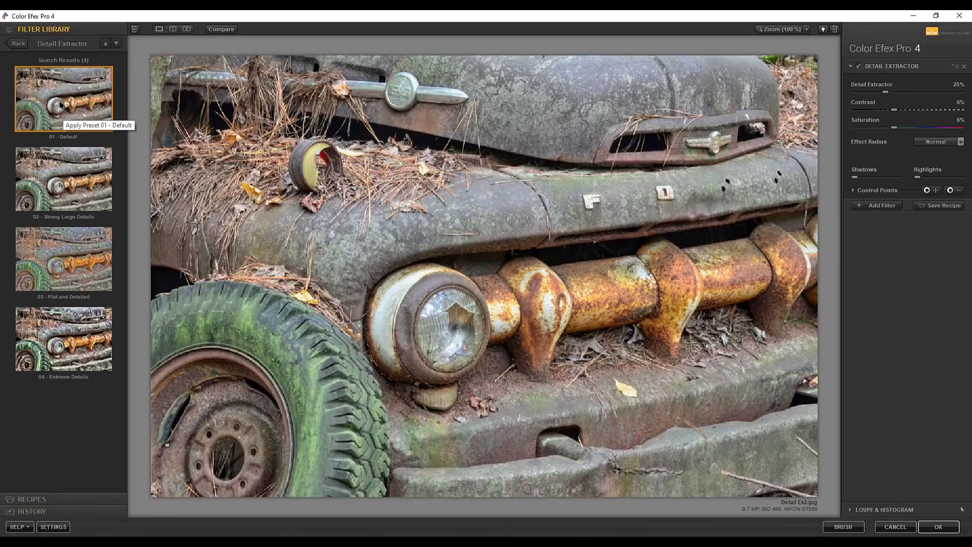
left_click(216, 31)
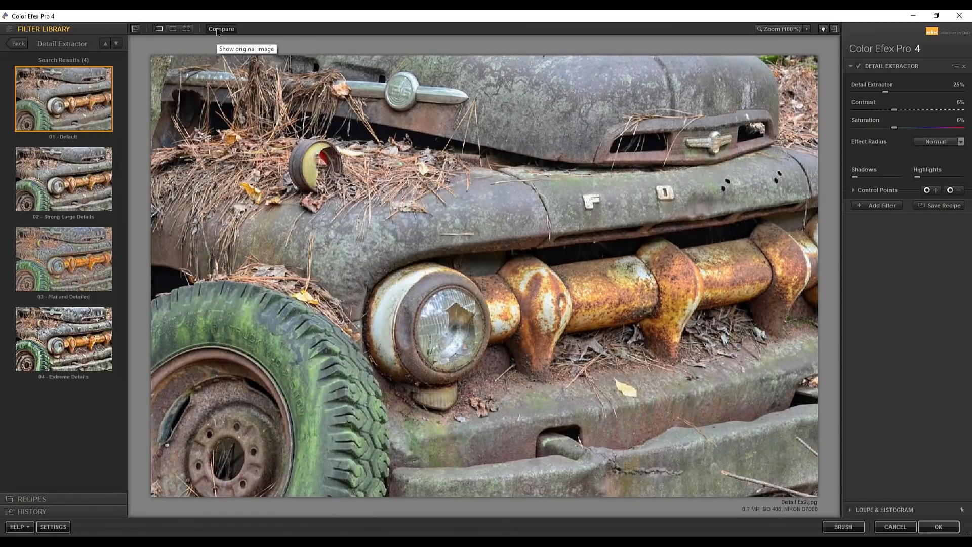
Step: Try the Strong Large Details preset against the original image, and also the Flat and Detailed preset
left_click(69, 171)
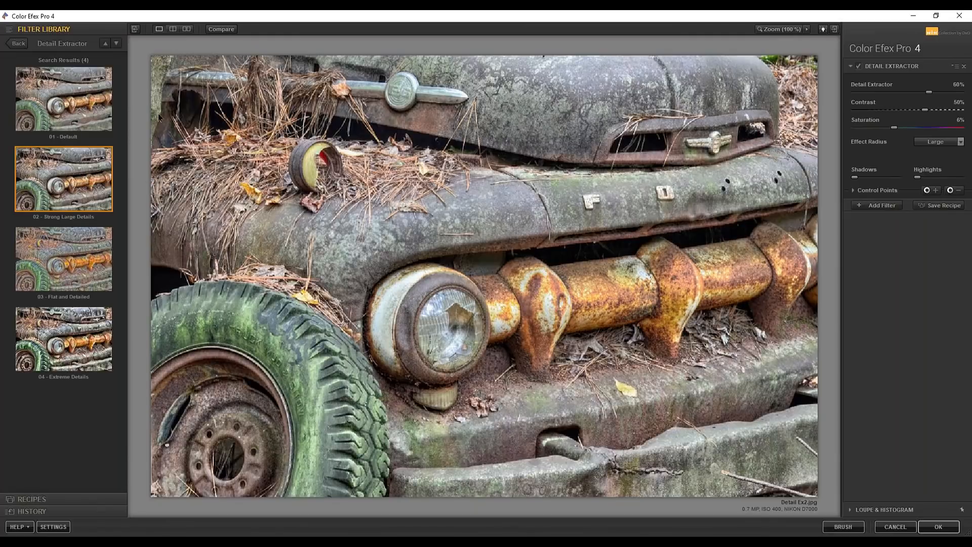
left_click(225, 32)
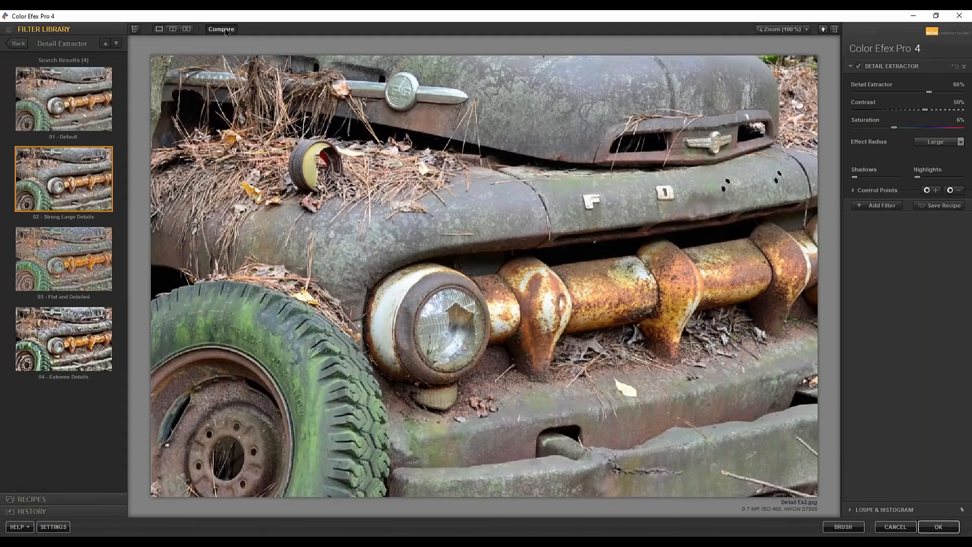
left_click(225, 32)
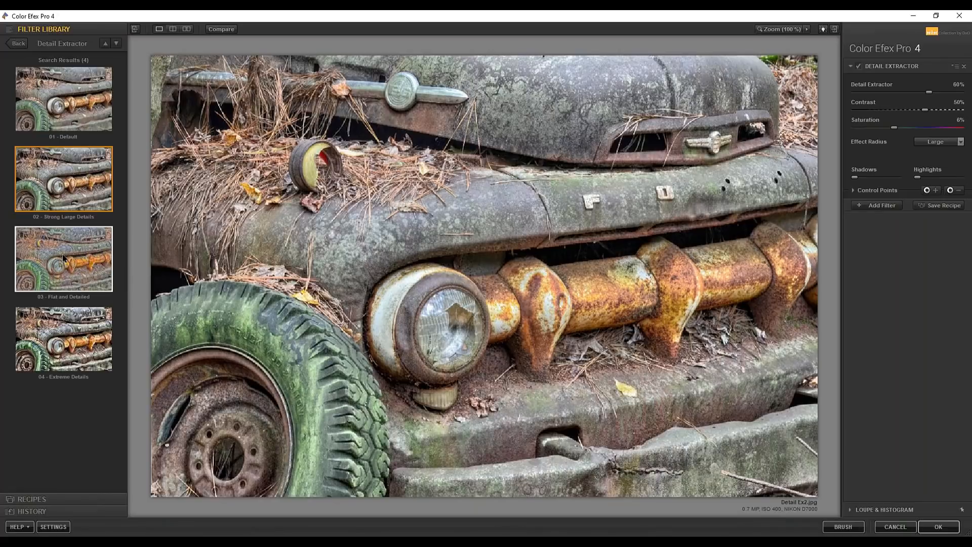
left_click(63, 258)
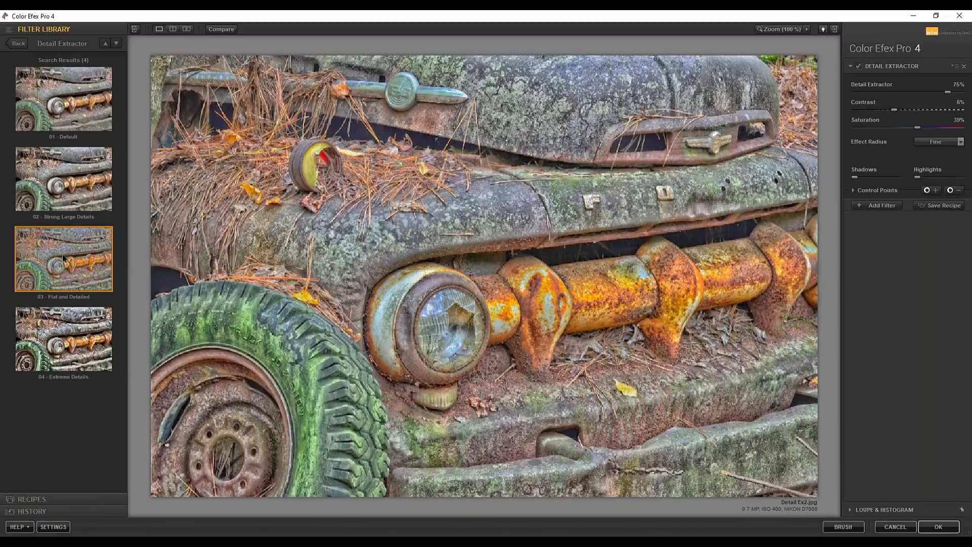
Step: Apply the Extreme Details preset of Detail Extractor and compare it with the original image
left_click(65, 336)
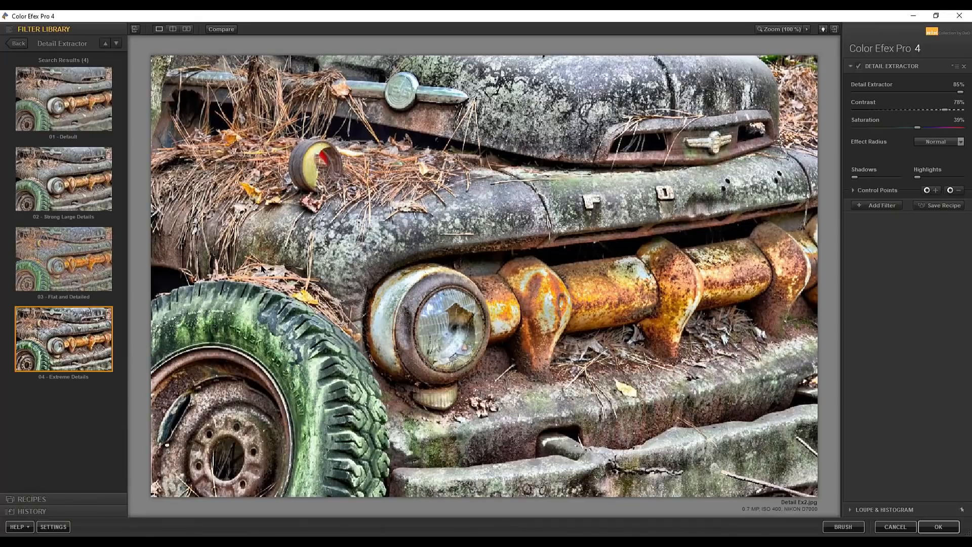
left_click(221, 30)
left_click(221, 31)
Step: Reduce Detail Extractor to 71%, Contrast to 60% and Saturation to 27%, and compare the result with the original
left_click_drag(959, 92, 932, 111)
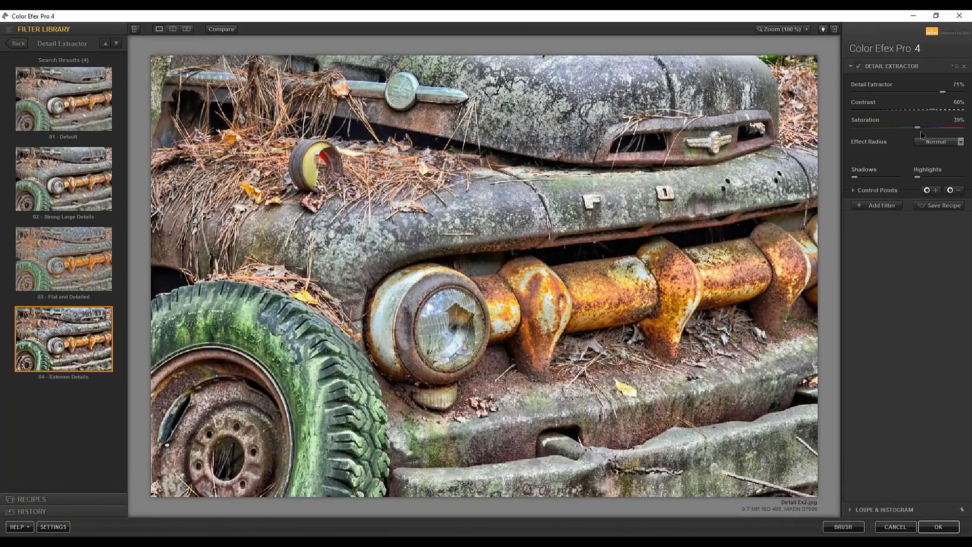
mouse_move(920, 133)
left_mouse_down()
mouse_move(899, 132)
mouse_move(912, 131)
left_mouse_up()
left_click(221, 30)
left_click(221, 29)
Step: Raise the Detail Extractor amount to 85% and Contrast to 81%
mouse_move(943, 93)
left_mouse_down()
mouse_move(960, 94)
mouse_move(952, 107)
left_mouse_up()
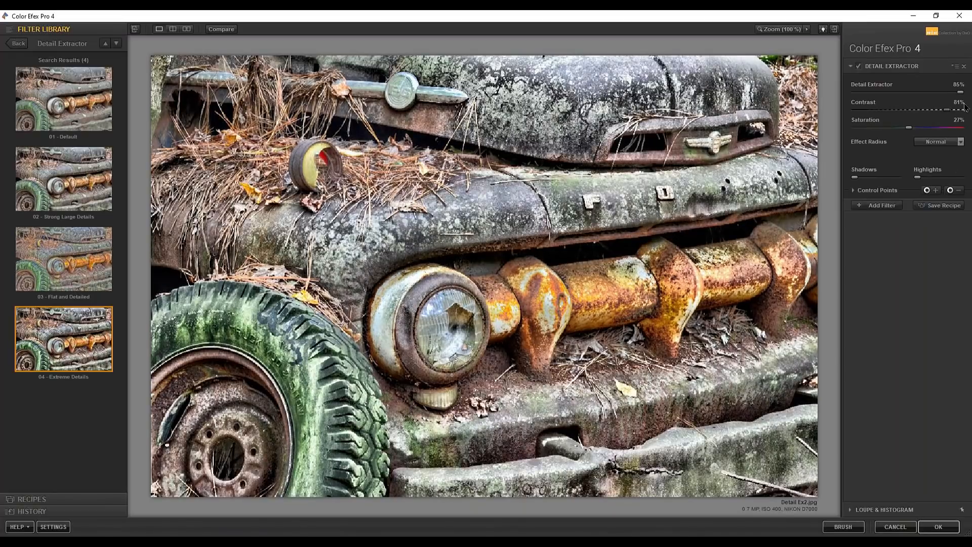
Step: Set Detail Extractor to 69%, Contrast to 50% and Saturation to 28% on the truck photo, and return to the full filter list
left_click_drag(961, 92, 909, 127)
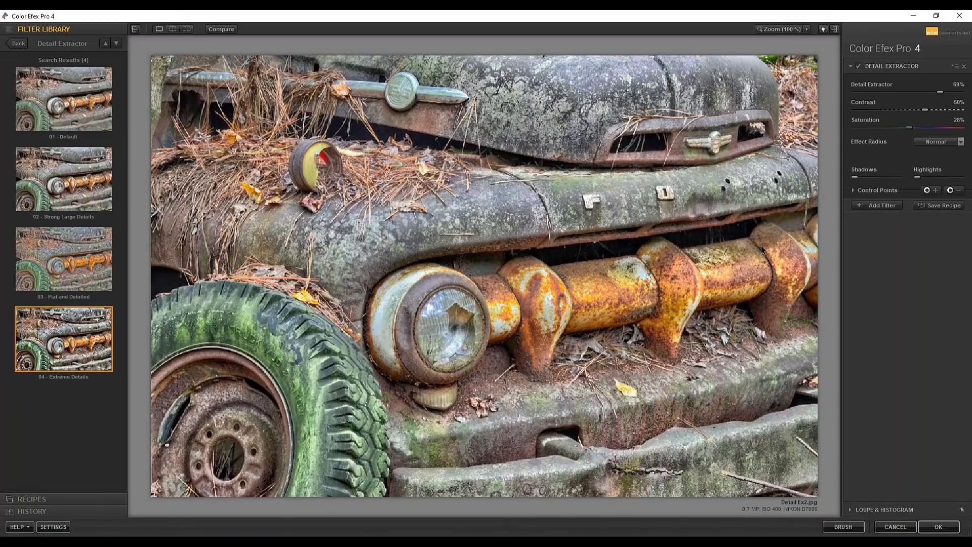
left_click(17, 43)
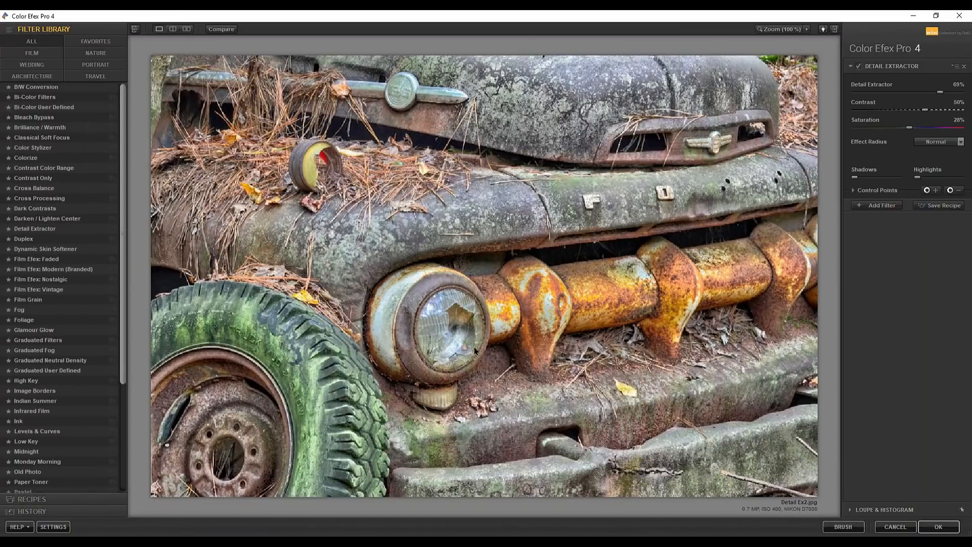
Step: Cancel the Color Efex Pro 4 edit and close Detail Ex2.jpg without saving its changes
left_click(895, 527)
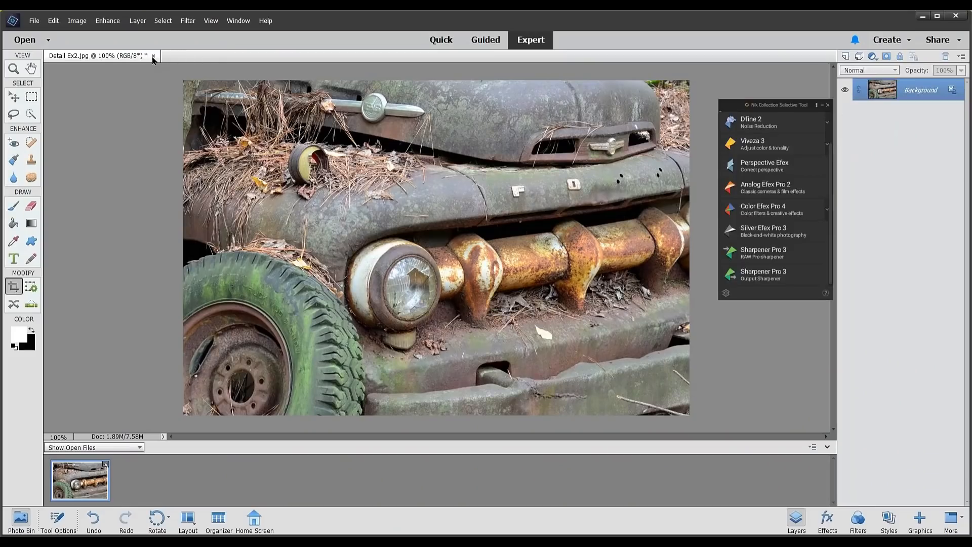
left_click(153, 56)
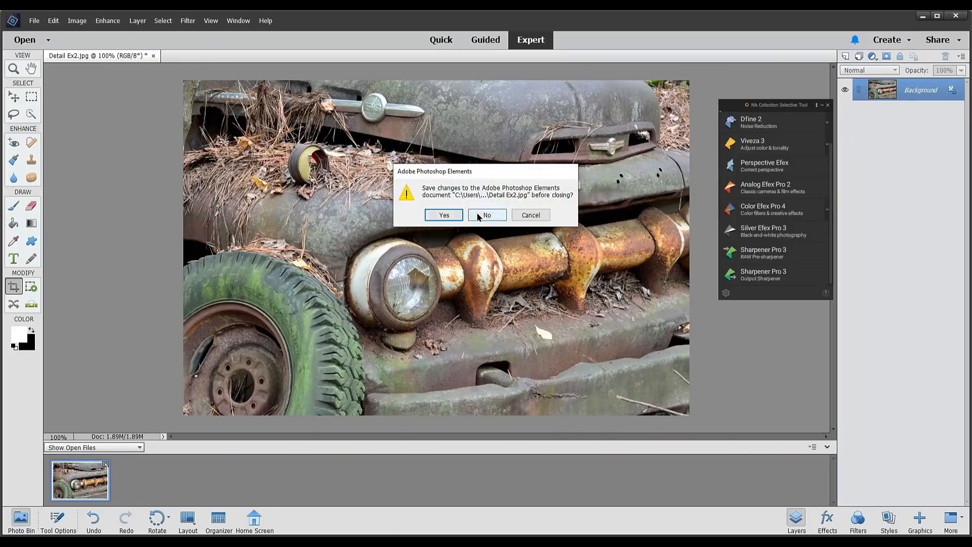
left_click(483, 215)
Step: Open the Detail Ex3 photo from the Class Processing1 folder and close the floating Nik Collection Selective Tool
left_click(34, 21)
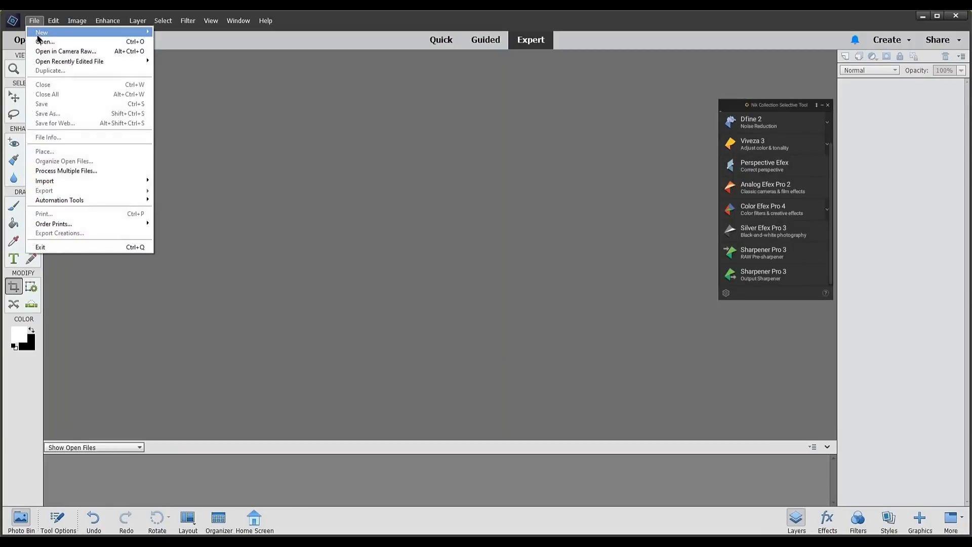
left_click(38, 46)
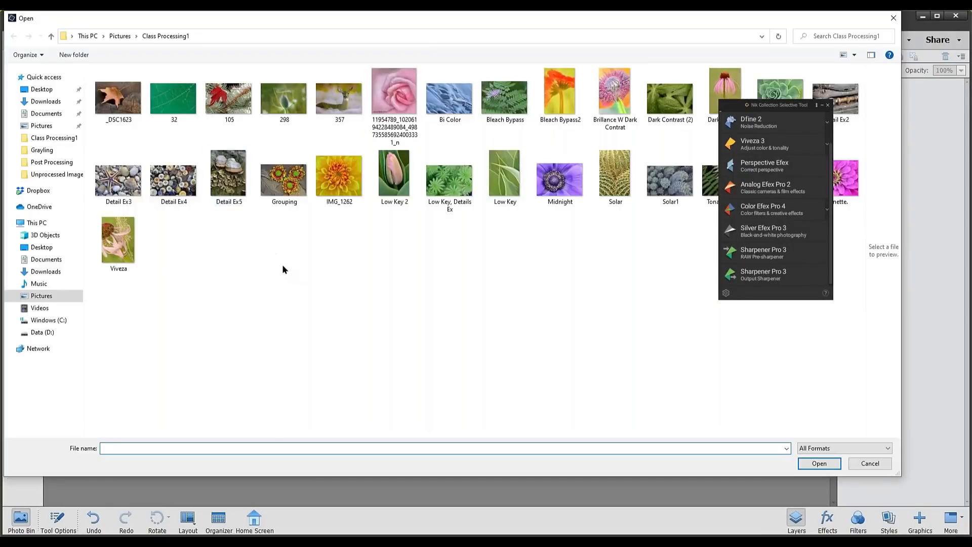
double_click(117, 199)
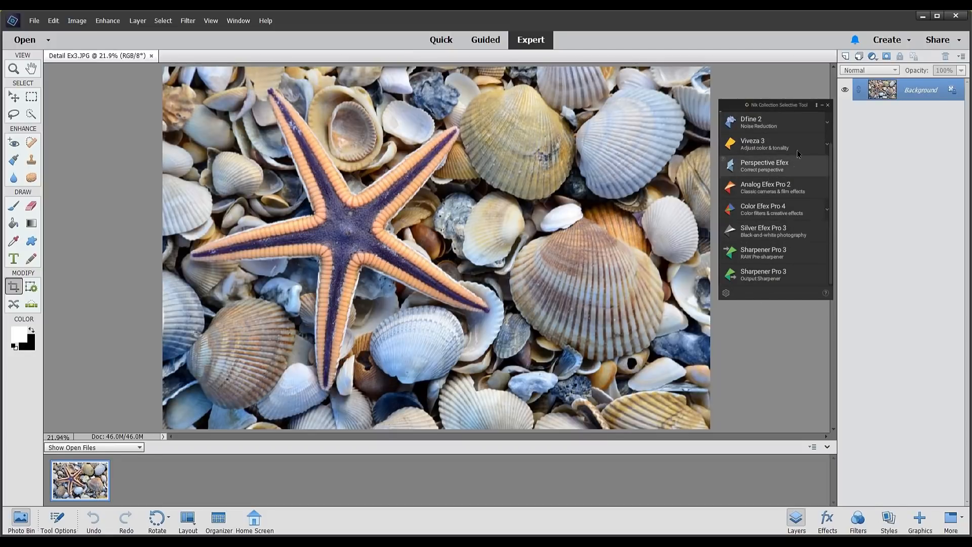
left_click(828, 105)
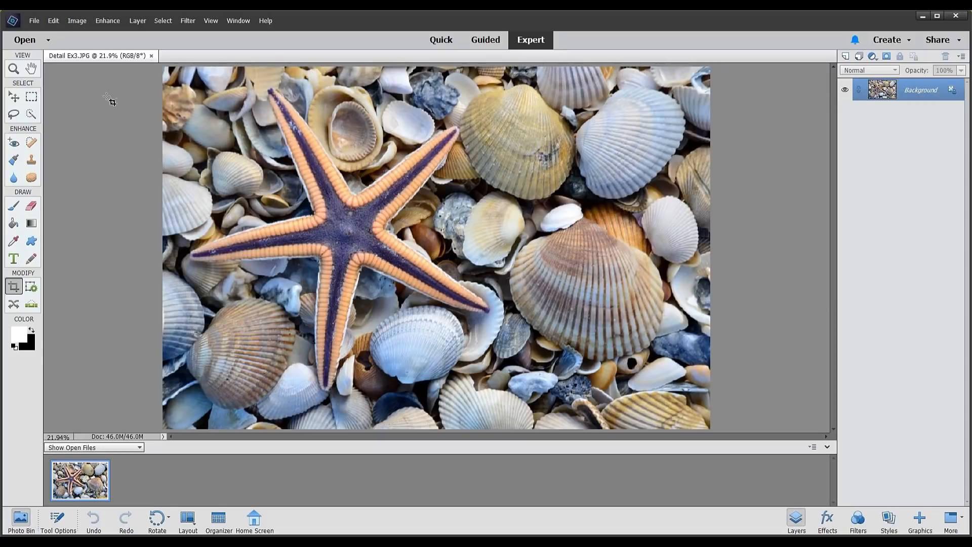
Step: Launch Color Efex Pro 4 on the starfish photo and show the presets of the Detail Extractor filter
left_click(187, 23)
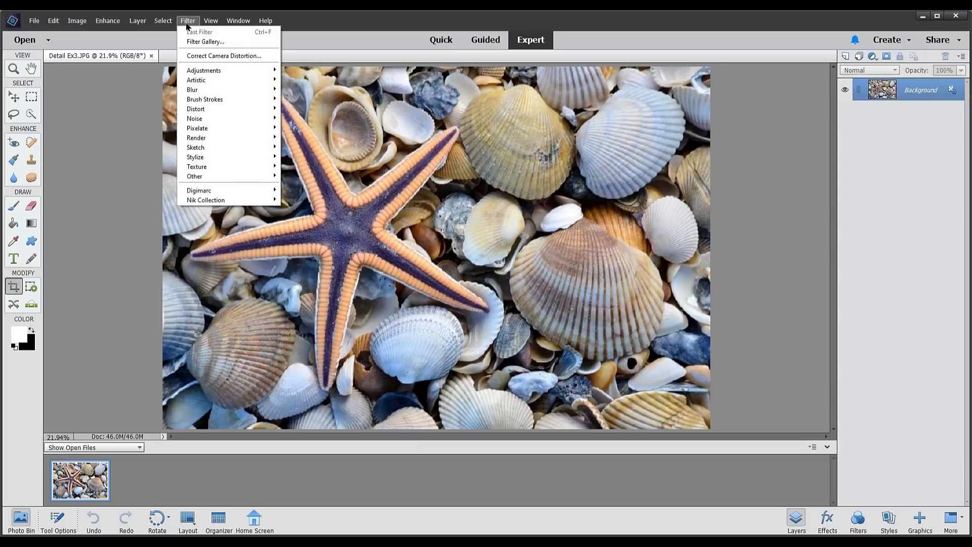
mouse_move(204, 199)
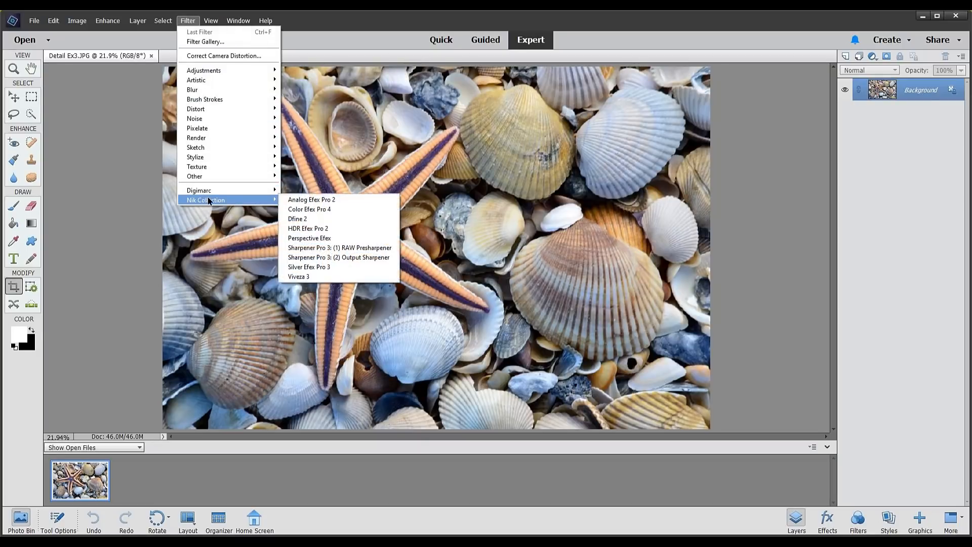
left_click(307, 209)
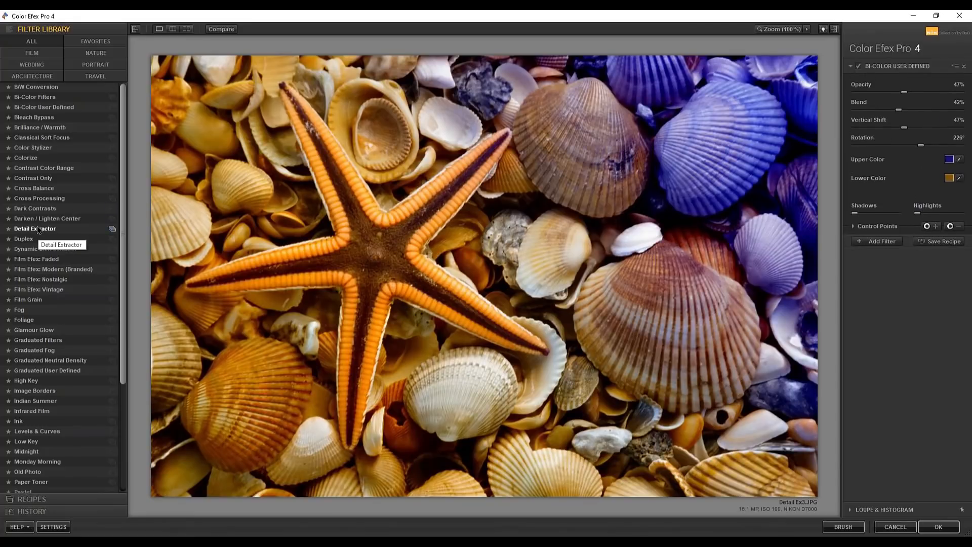
left_click(112, 229)
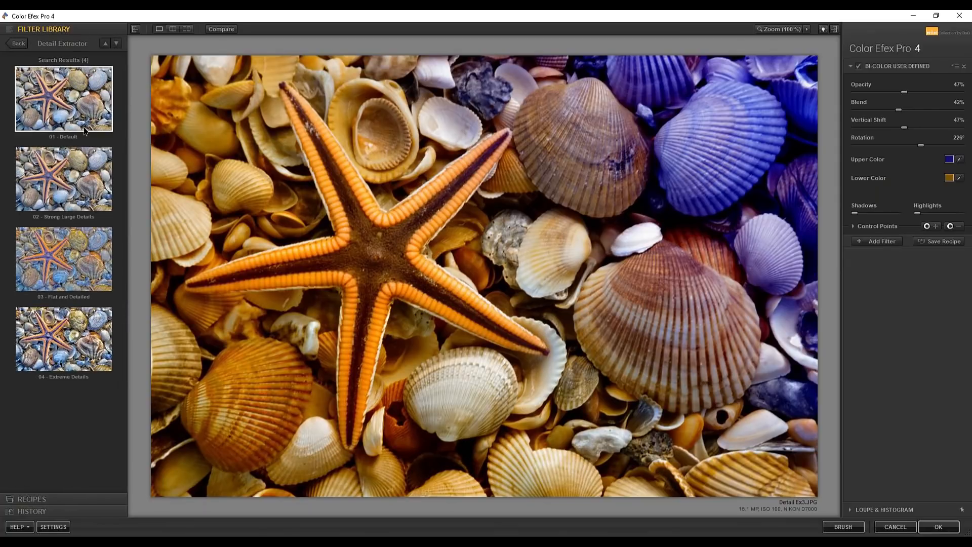
Step: Try the Default, Strong Large Details and Flat and Detailed presets of Detail Extractor on the starfish photo
left_click(80, 112)
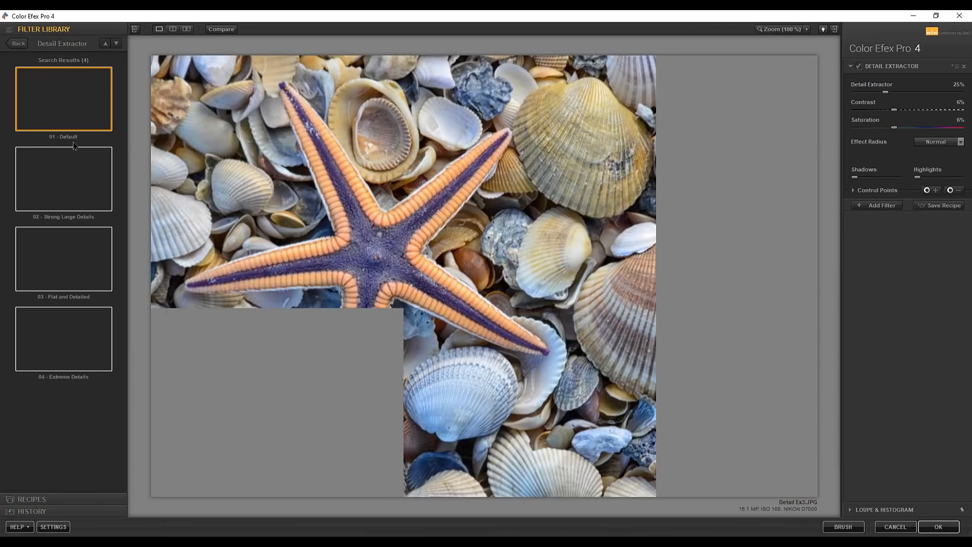
left_click(75, 181)
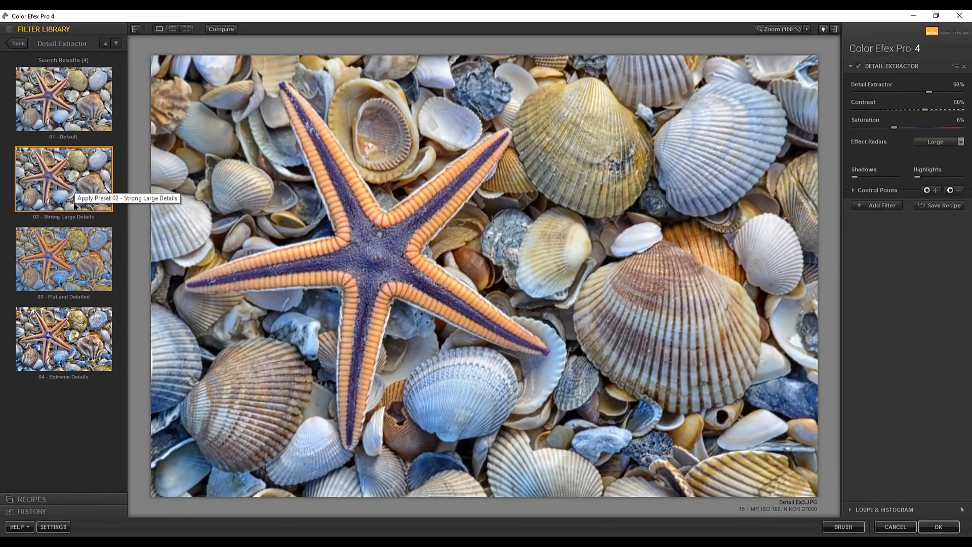
left_click(75, 244)
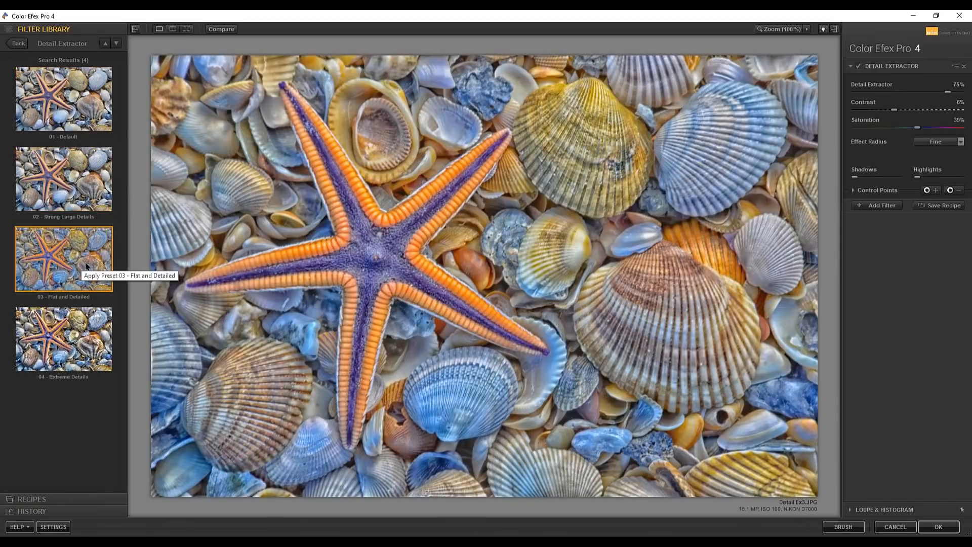
Step: Try the Extreme Details preset on the starfish photo and compare it repeatedly with the original image
left_click(76, 324)
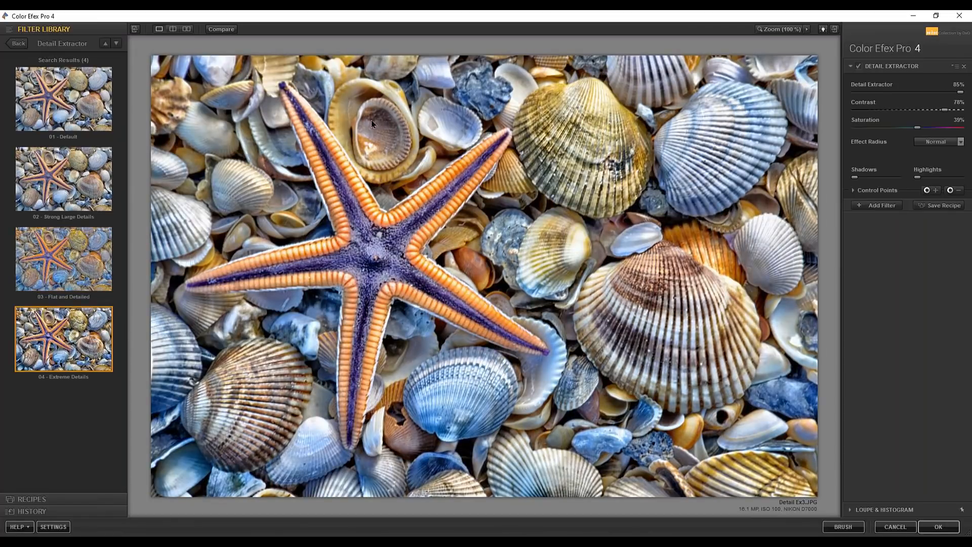
left_click(219, 33)
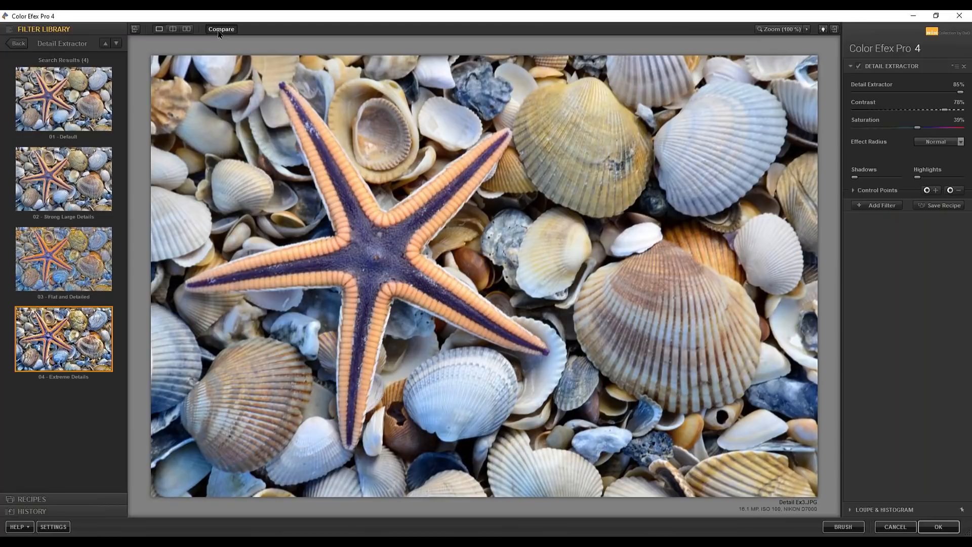
left_click(218, 34)
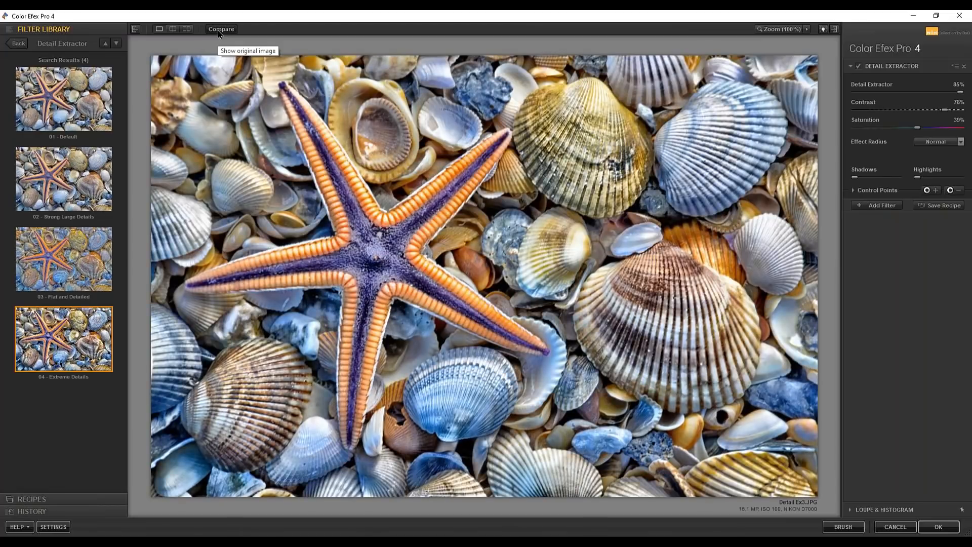
left_click(218, 34)
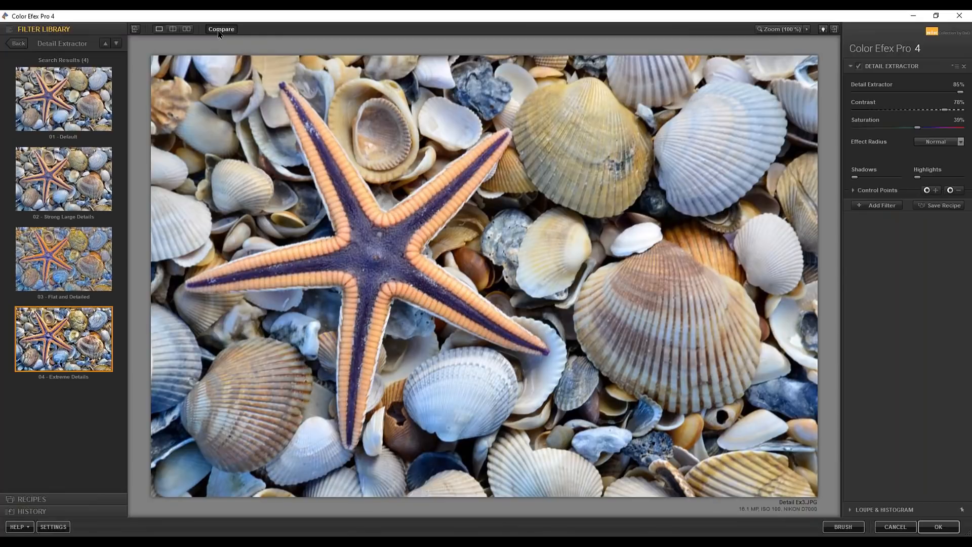
left_click(219, 34)
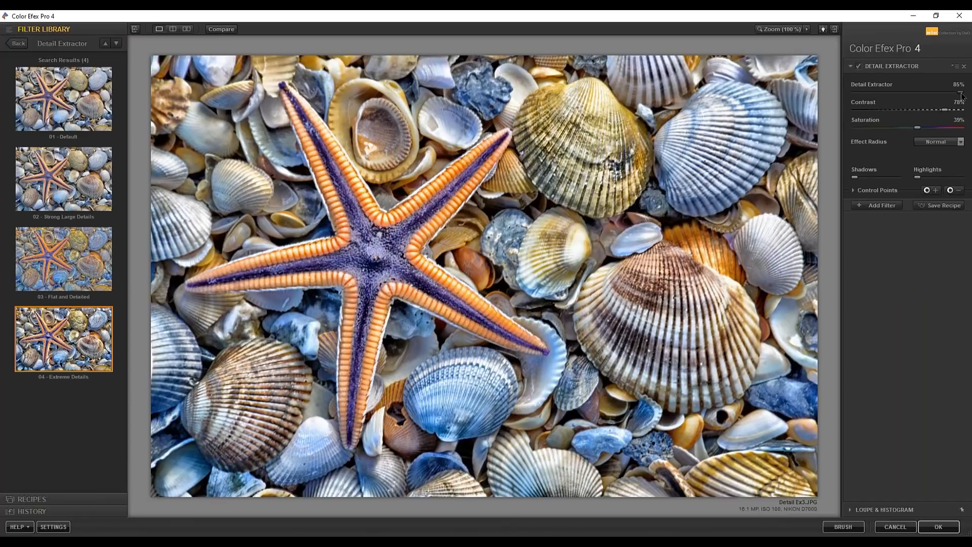
Step: Lower Detail Extractor to 60%, Contrast to 46% and the Saturation, and try the Strong Large Details preset again
left_click_drag(961, 96, 928, 93)
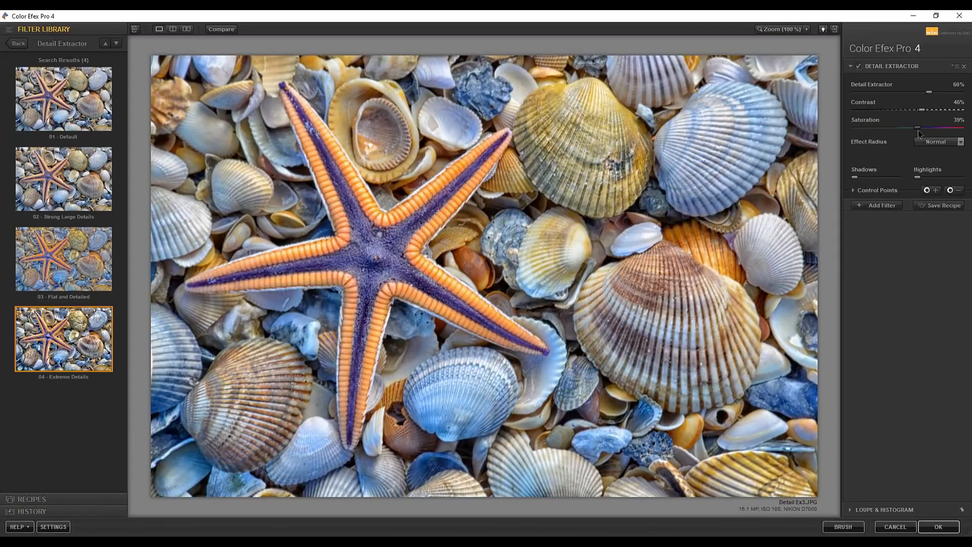
left_click_drag(919, 132, 906, 133)
left_click(60, 194)
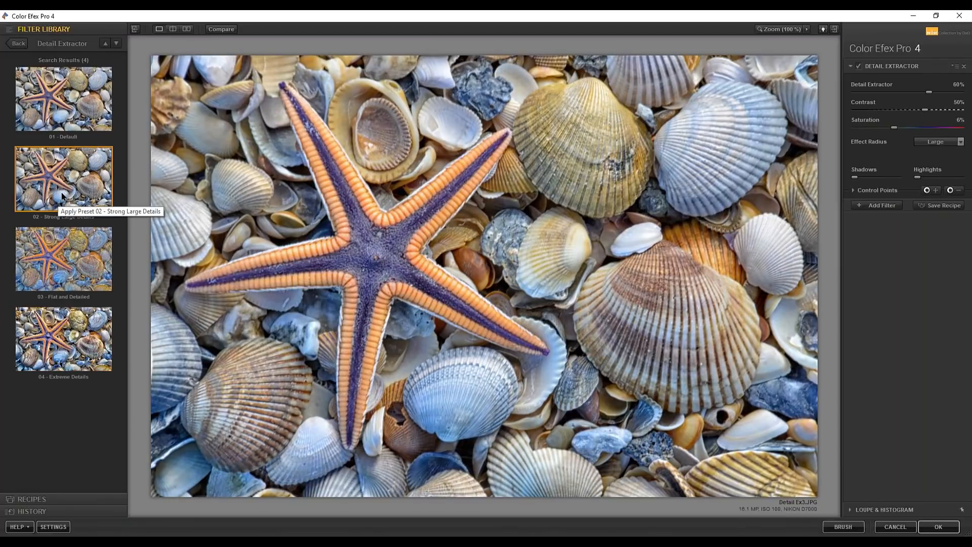
Step: Apply Extreme Details with Detail Extractor at 68%, Contrast at 50% and Saturation at 20%, and compare it with the original
left_click(71, 347)
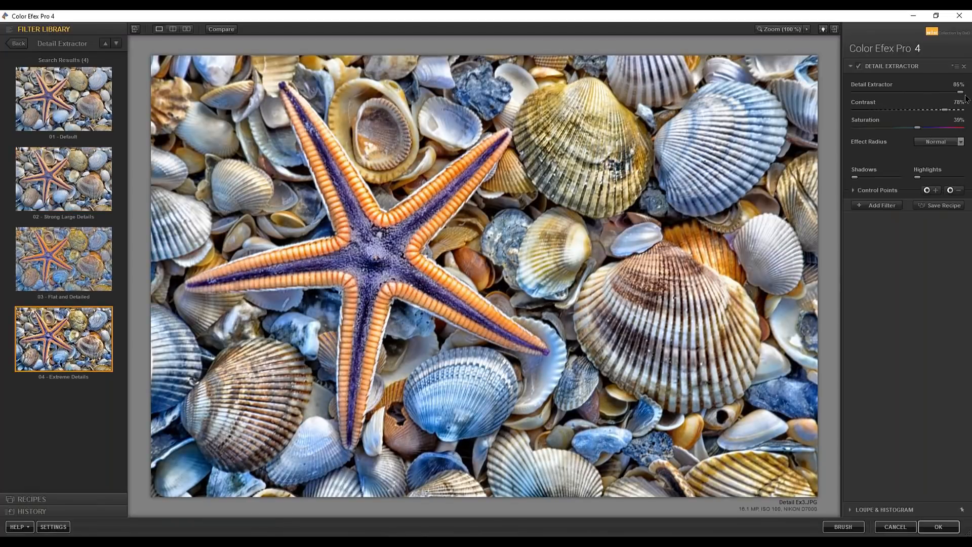
left_click_drag(961, 95, 904, 131)
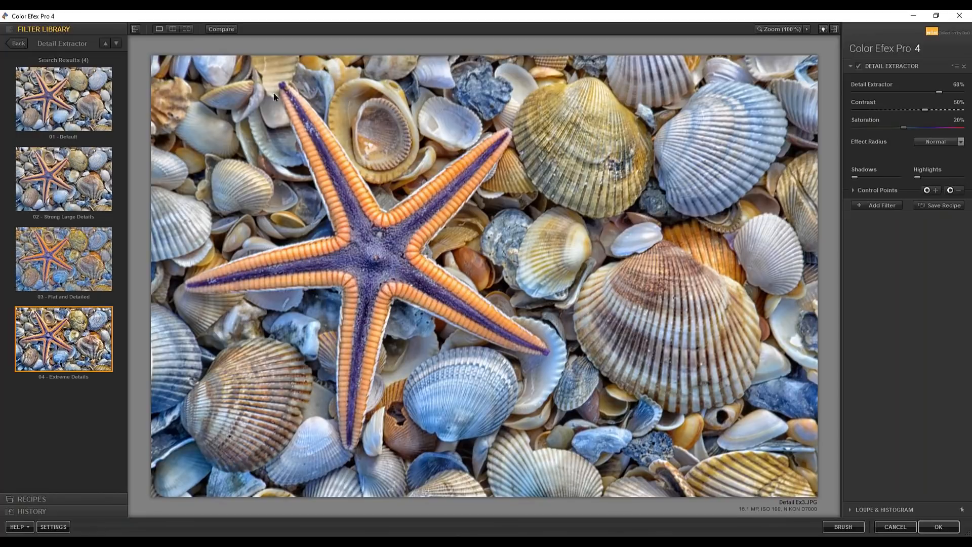
left_click(220, 31)
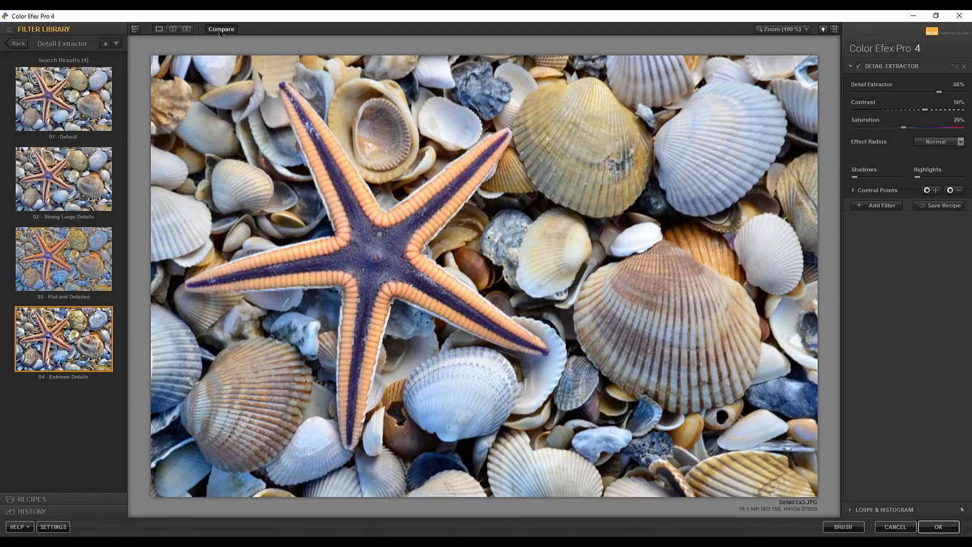
left_click(220, 31)
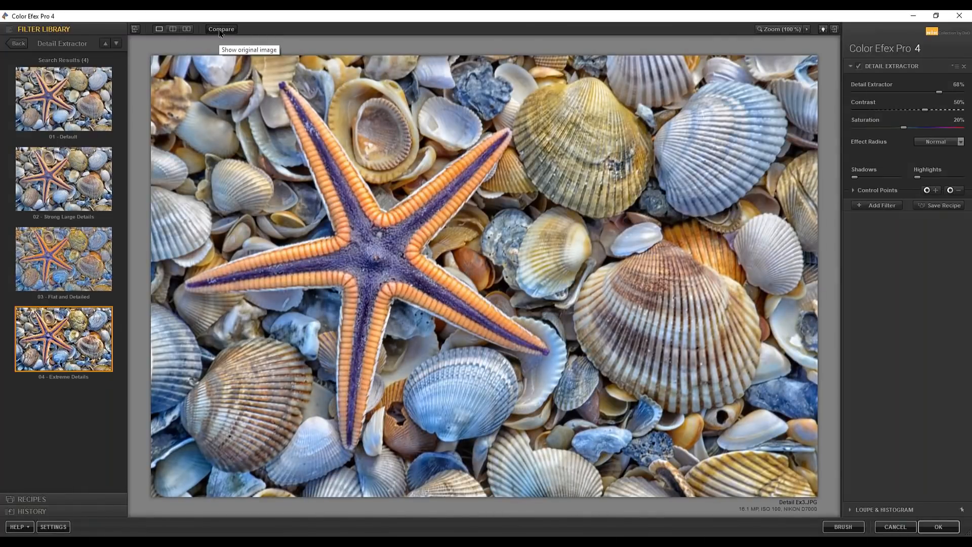
Step: Place a minus control point on the centre of the starfish, enlarge its area slightly and adjust its opacity
left_click(951, 191)
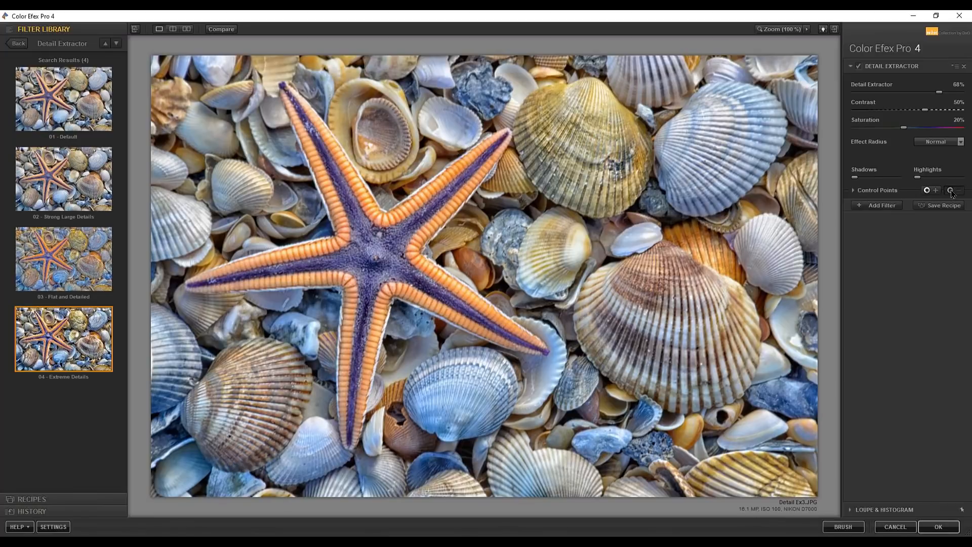
left_click(373, 250)
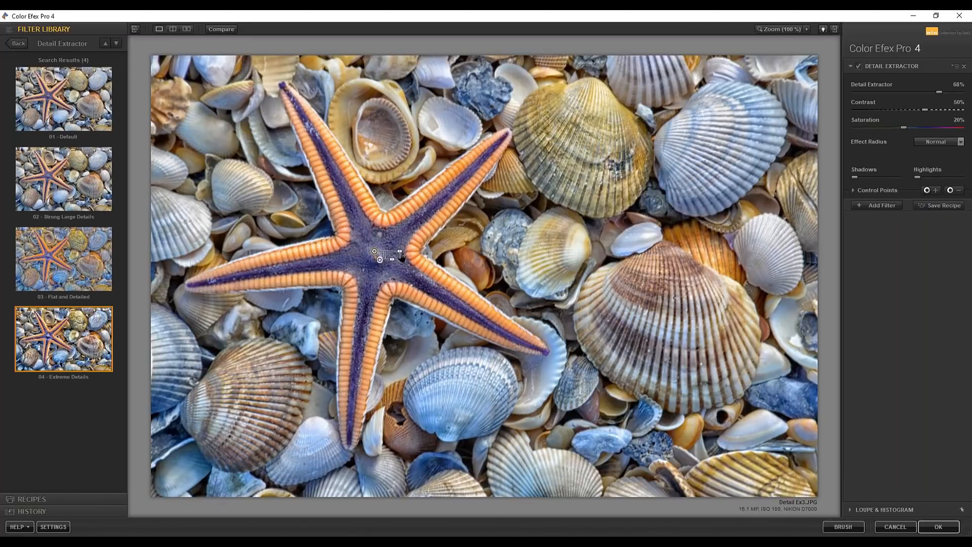
left_click_drag(400, 252, 410, 248)
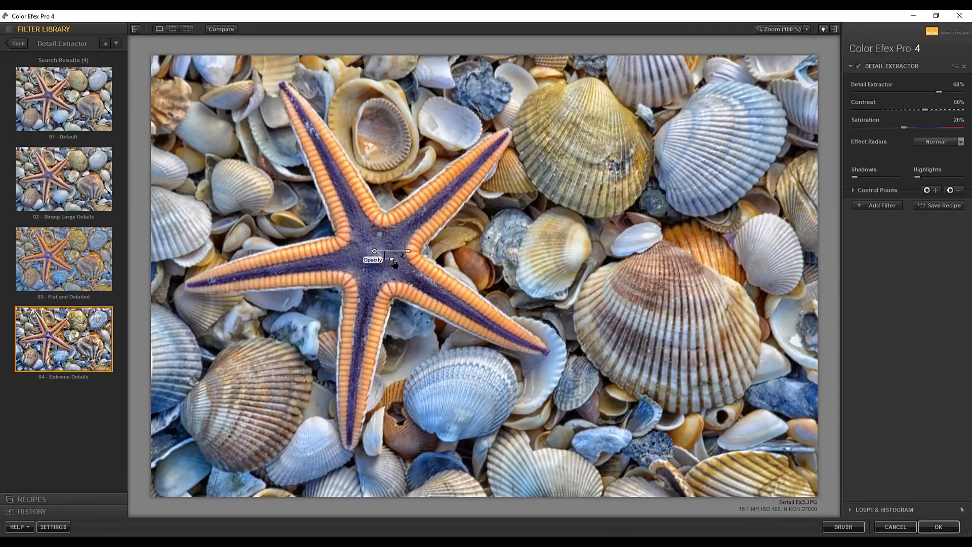
left_click_drag(395, 263, 375, 263)
Step: Compare the selectively reduced effect with the original image and leave Color Efex Pro 4
left_click(220, 30)
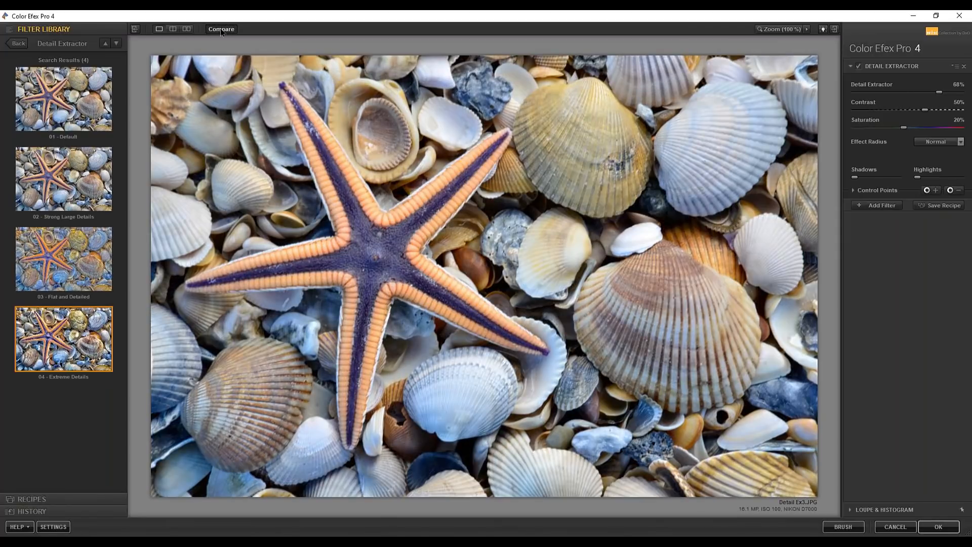
left_click(221, 30)
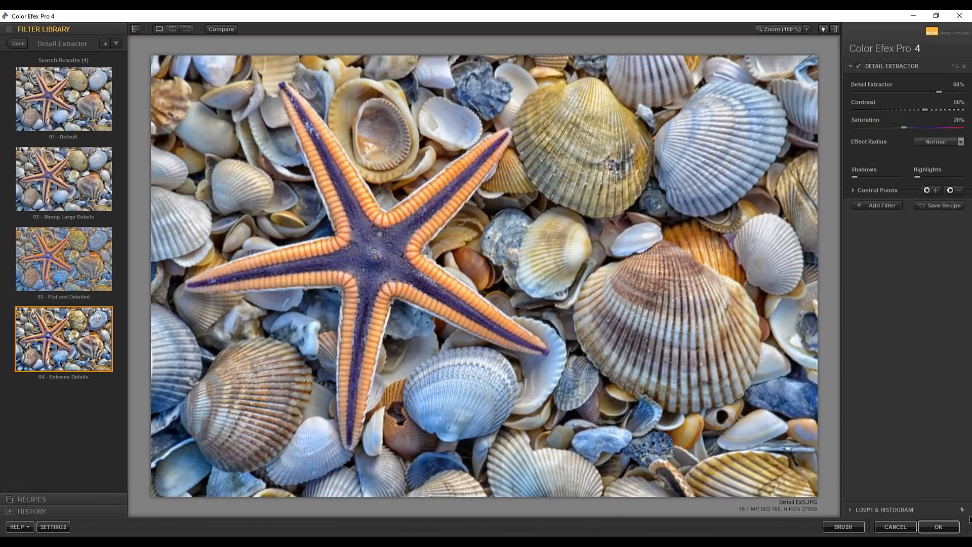
left_click(937, 526)
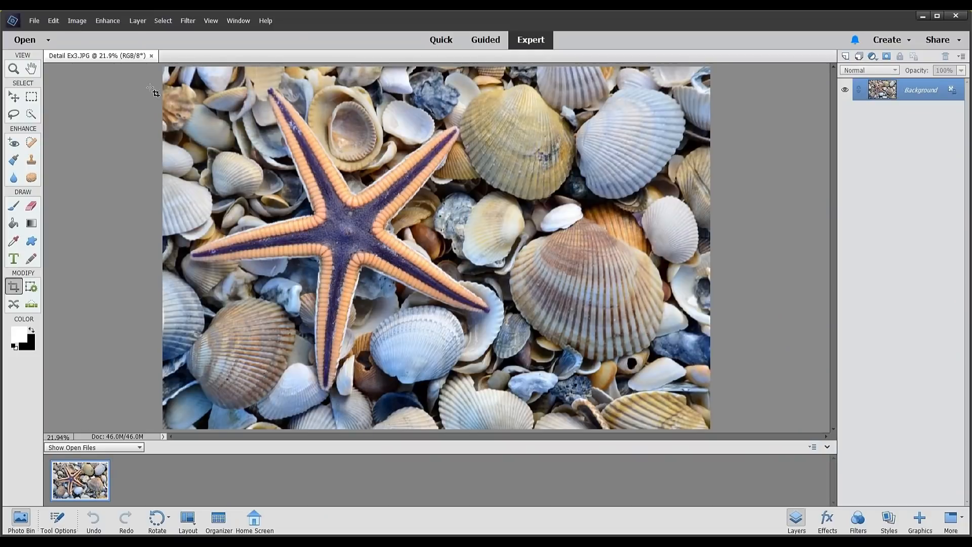
Step: Close the starfish photo and open the button photo Detail Ex4 from the Class Processing1 folder
left_click(151, 55)
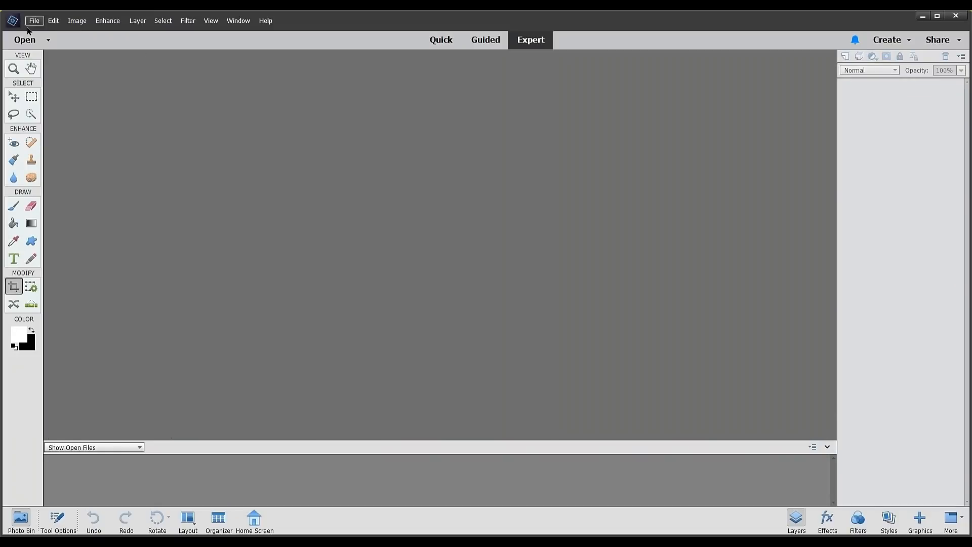
left_click(31, 21)
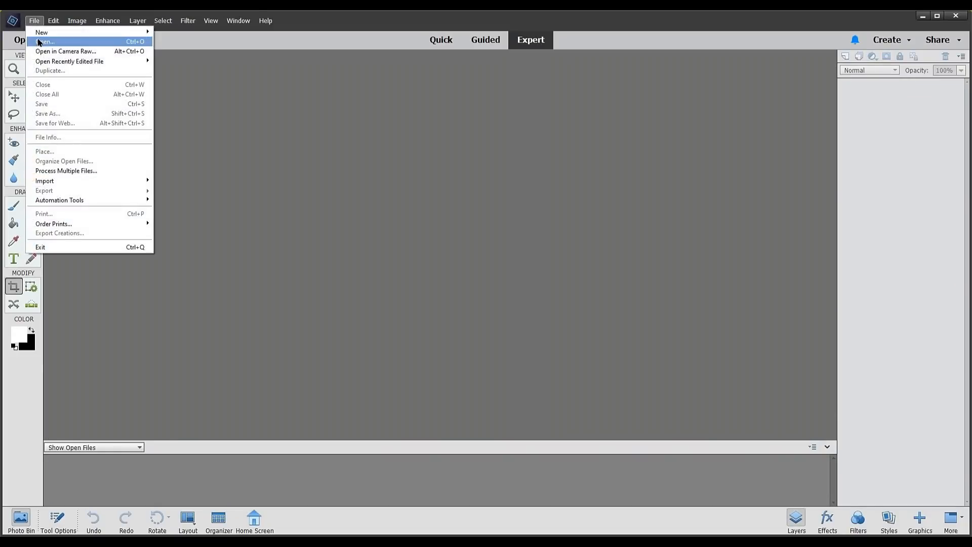
left_click(45, 41)
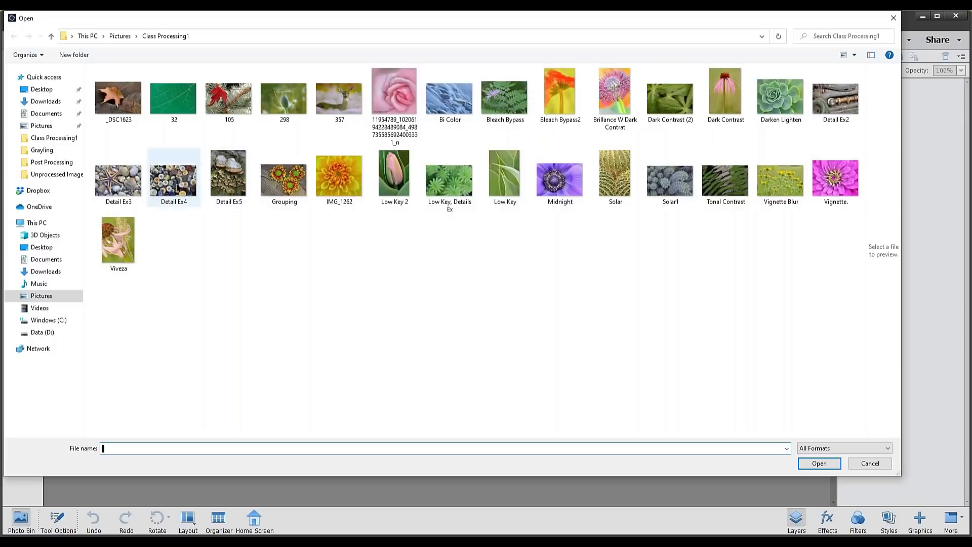
double_click(173, 181)
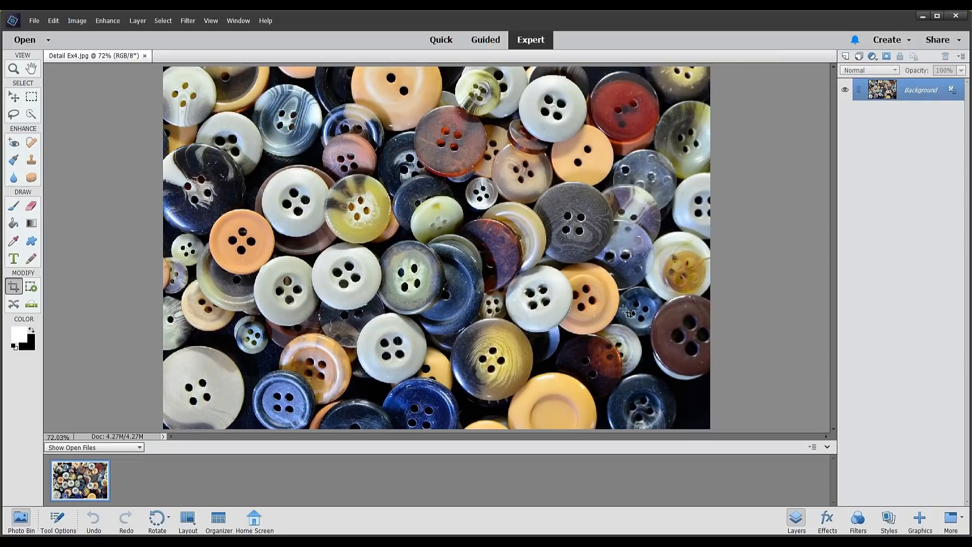
Step: Open the button photo in Color Efex Pro 4 and display the Detail Extractor presets
left_click(187, 21)
mouse_move(201, 201)
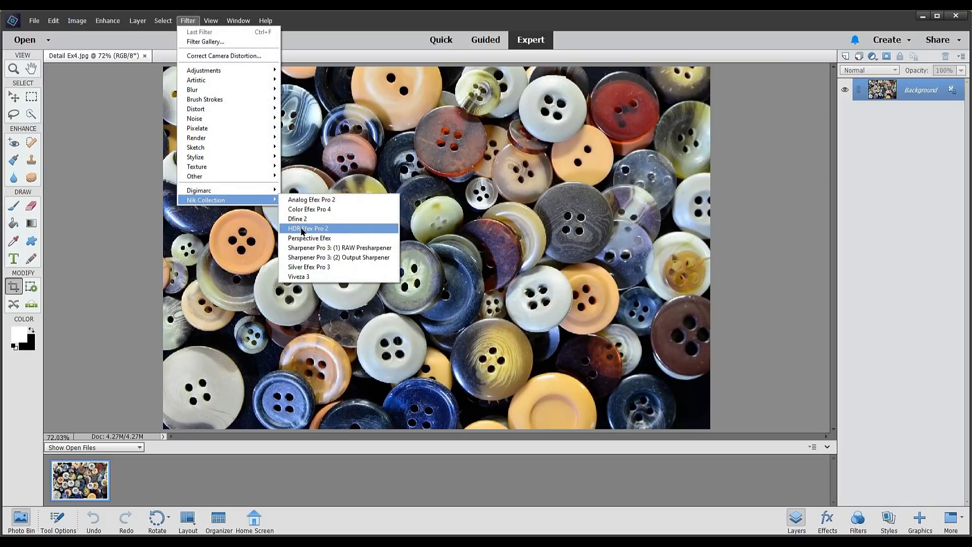
left_click(304, 209)
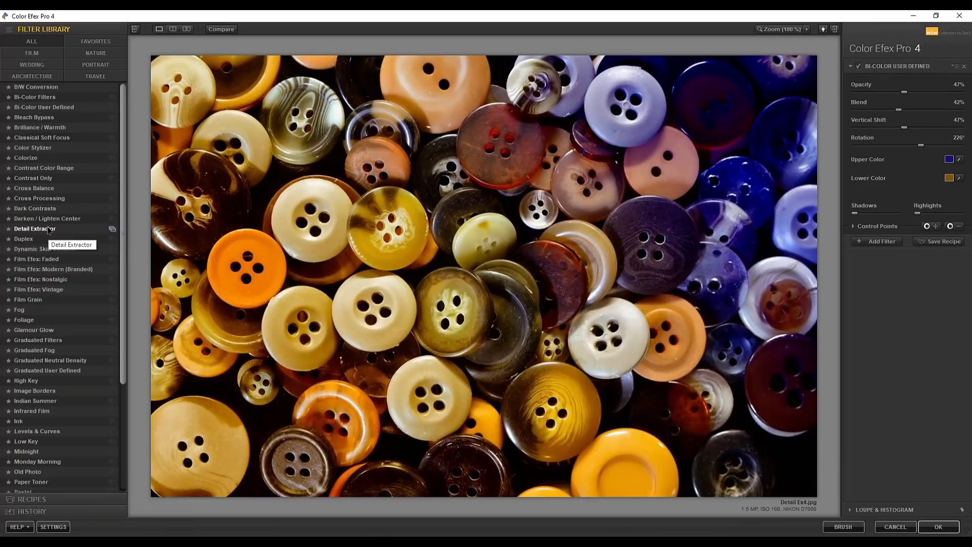
left_click(112, 229)
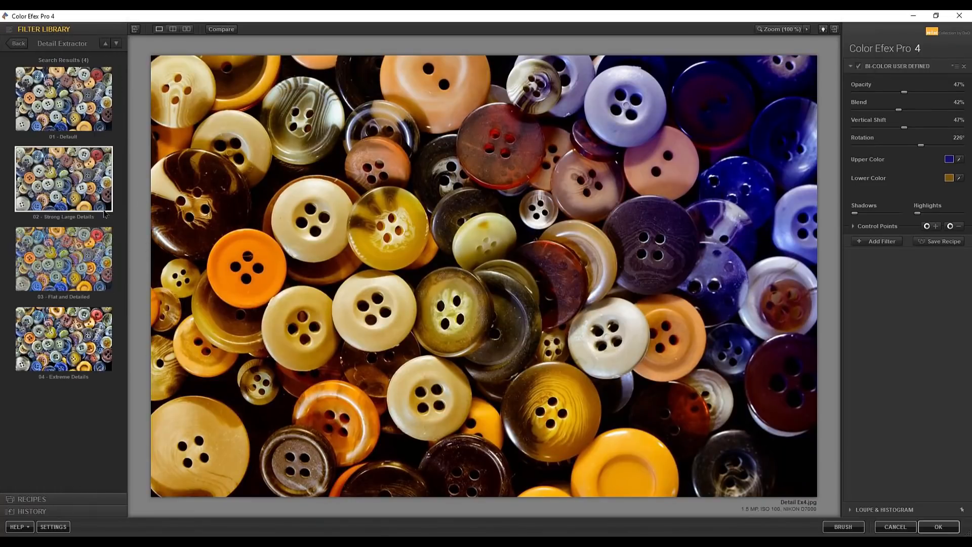
Step: Try the Default, Strong Large Details and Flat and Detailed presets on the buttons, ending with Extreme Details
left_click(63, 109)
left_click(69, 175)
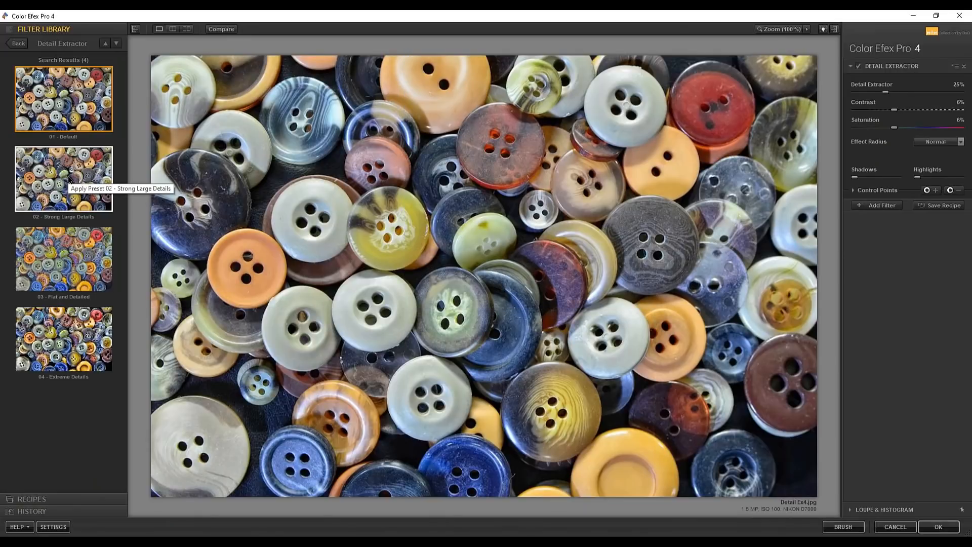
left_click(61, 258)
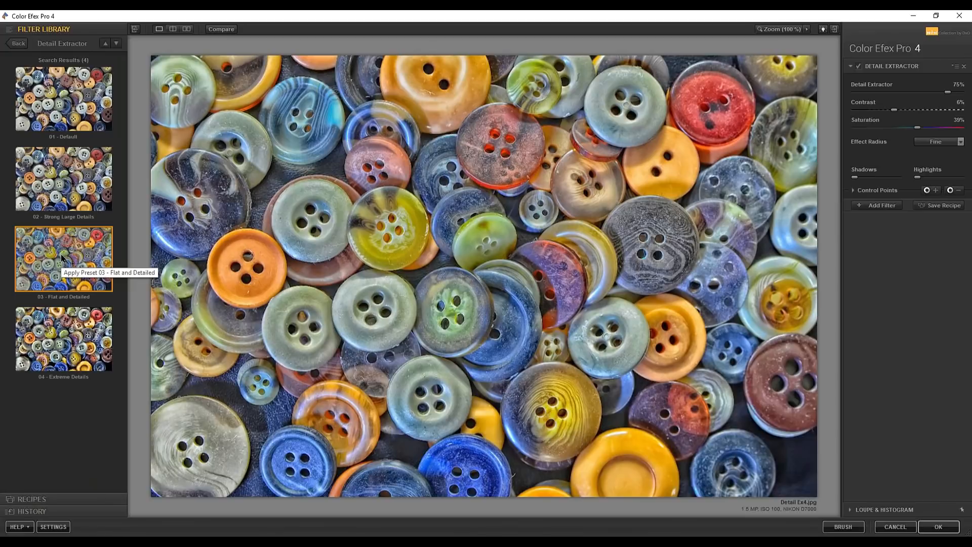
left_click(65, 332)
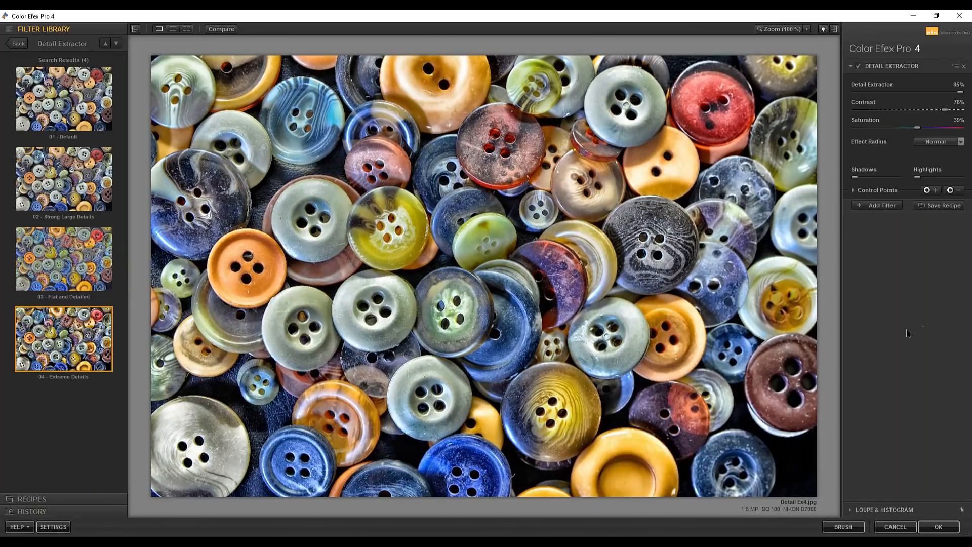
Step: Lower Detail Extractor to 74%, Contrast to 67% and Saturation to 26%, and compare the buttons repeatedly with the original
left_click_drag(959, 92, 911, 130)
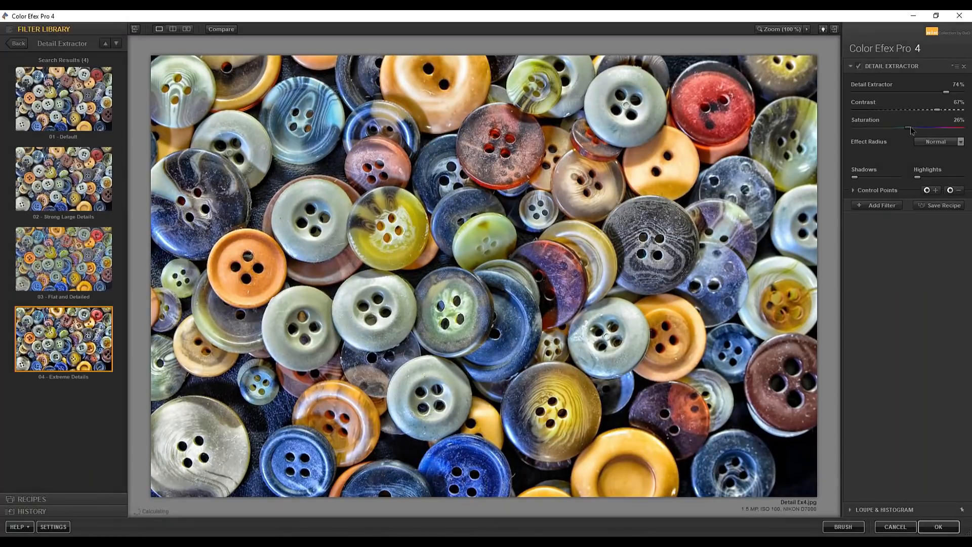
left_click(216, 31)
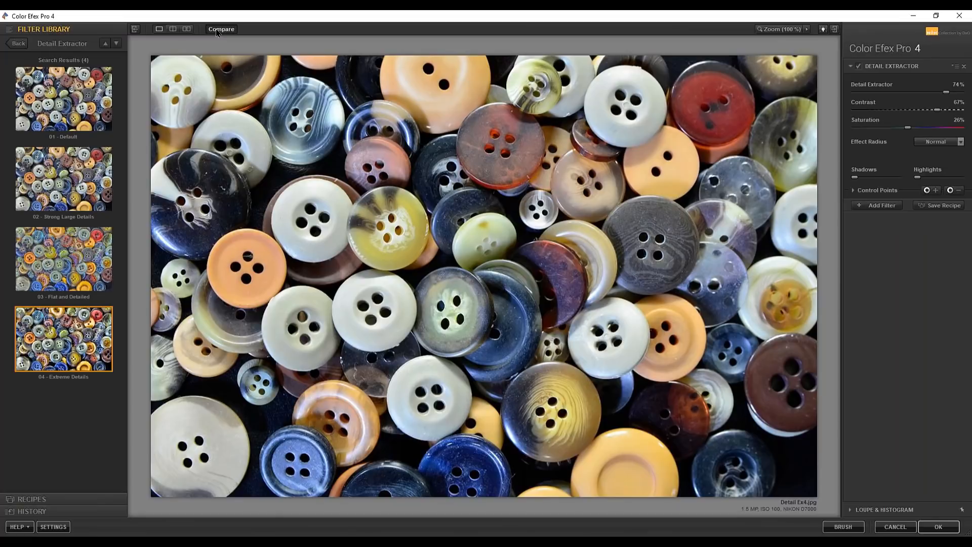
left_click(217, 31)
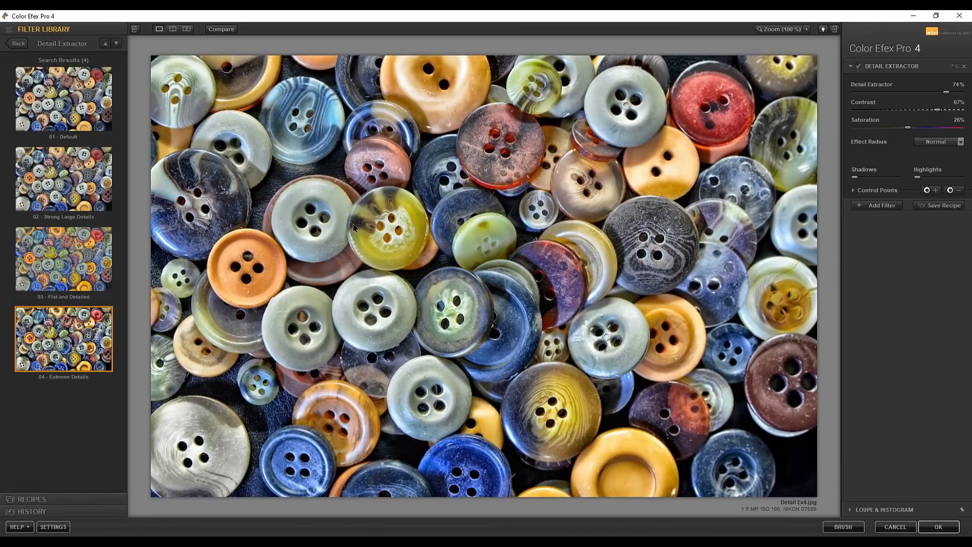
left_click(223, 30)
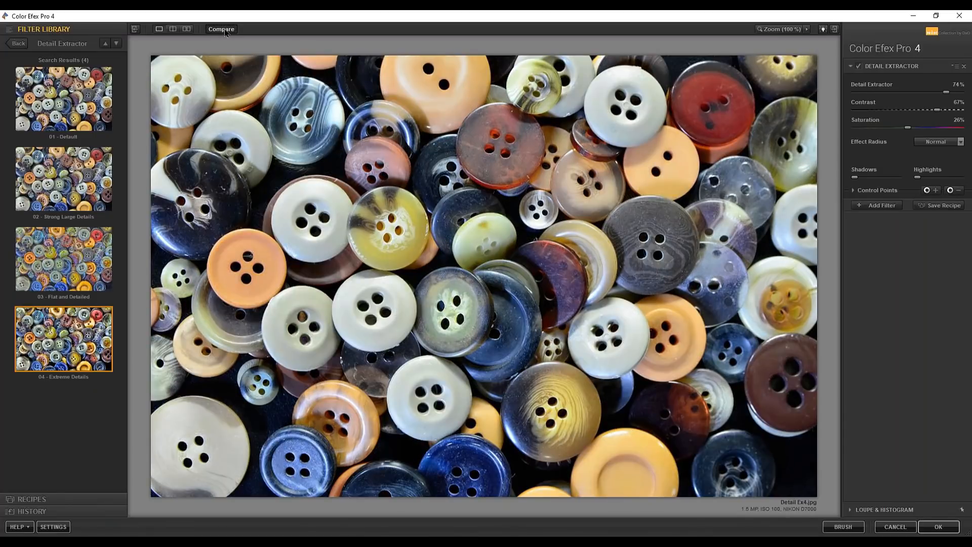
left_click(222, 29)
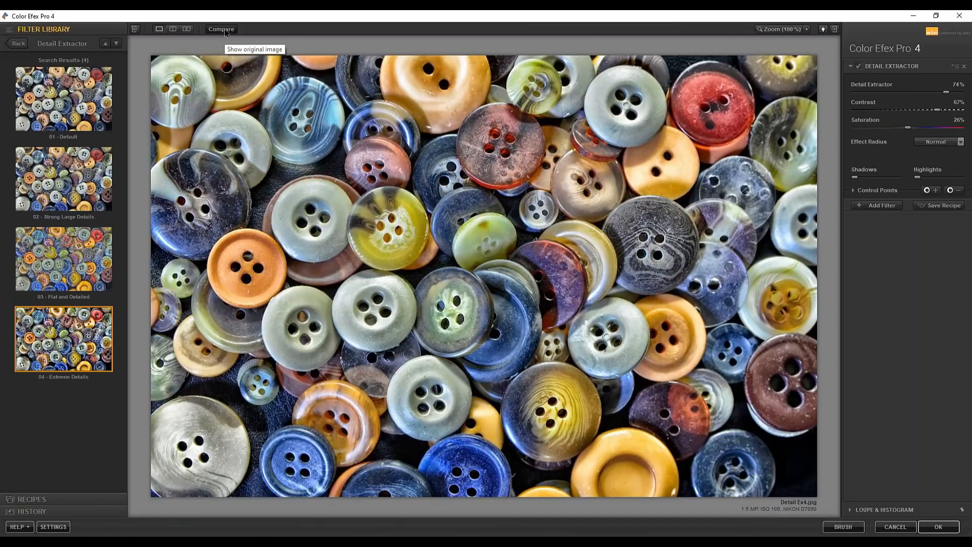
left_click(222, 29)
left_click(222, 29)
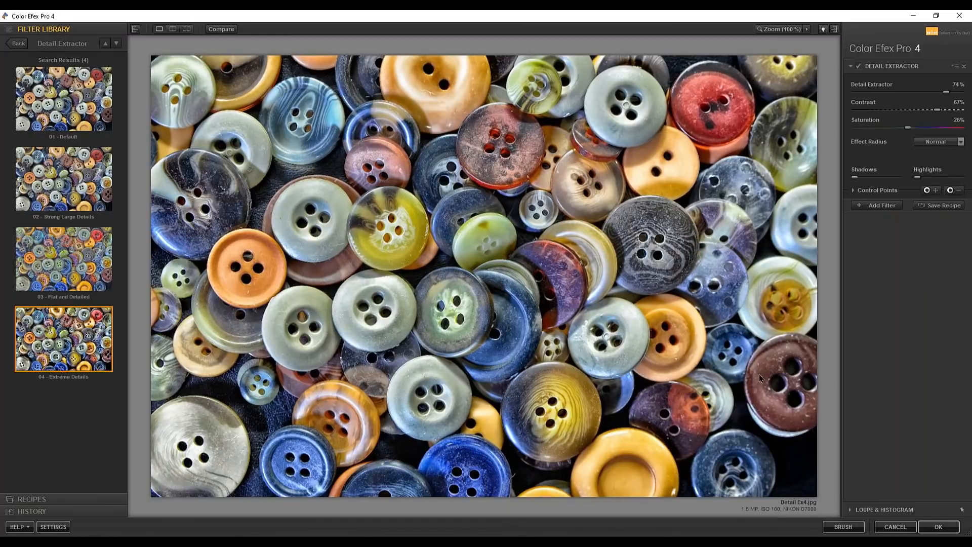
Step: Cancel the Detail Extractor effect, close the button photo and open the succulent photo Solar1
left_click(894, 527)
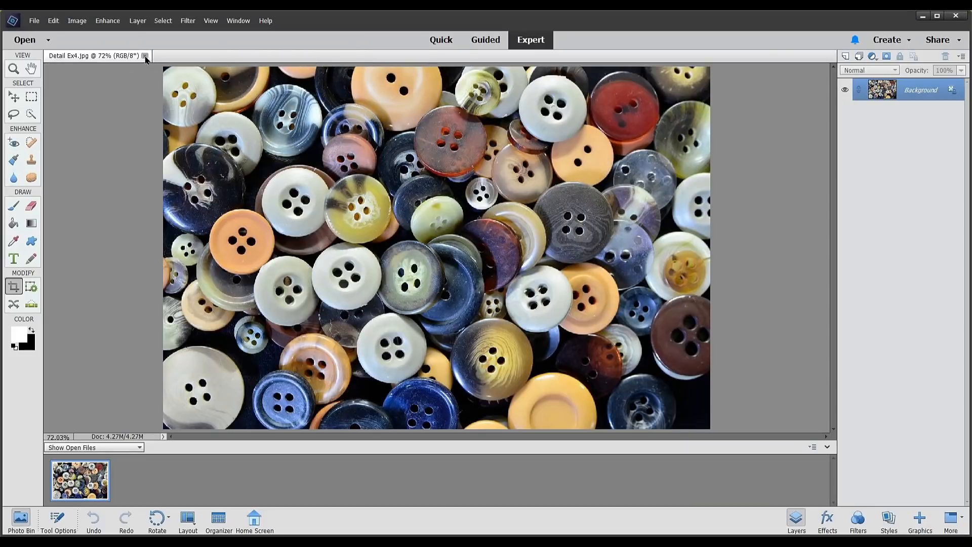
left_click(145, 57)
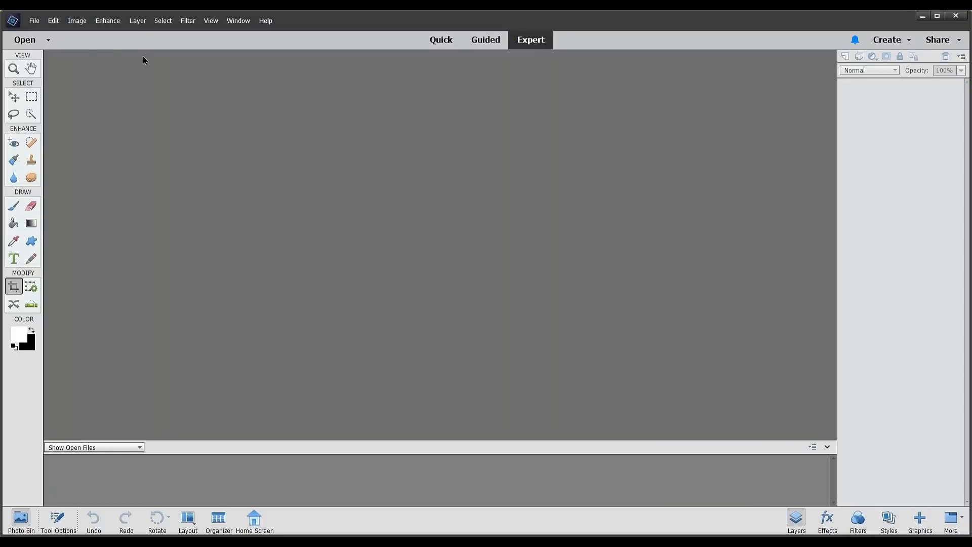
left_click(35, 23)
left_click(51, 42)
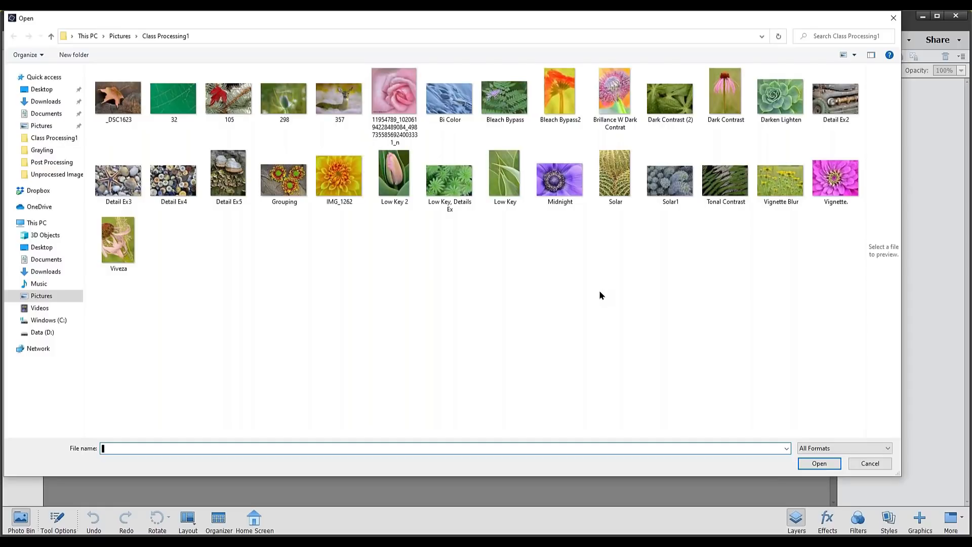
double_click(670, 187)
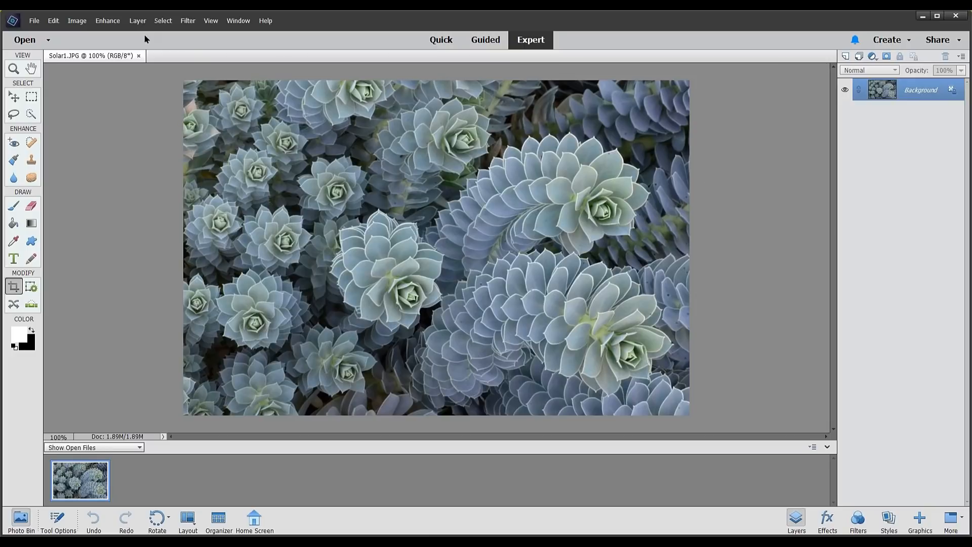
Step: Open the succulent photo in Color Efex Pro 4 and display the presets of the Solarization filter
left_click(187, 20)
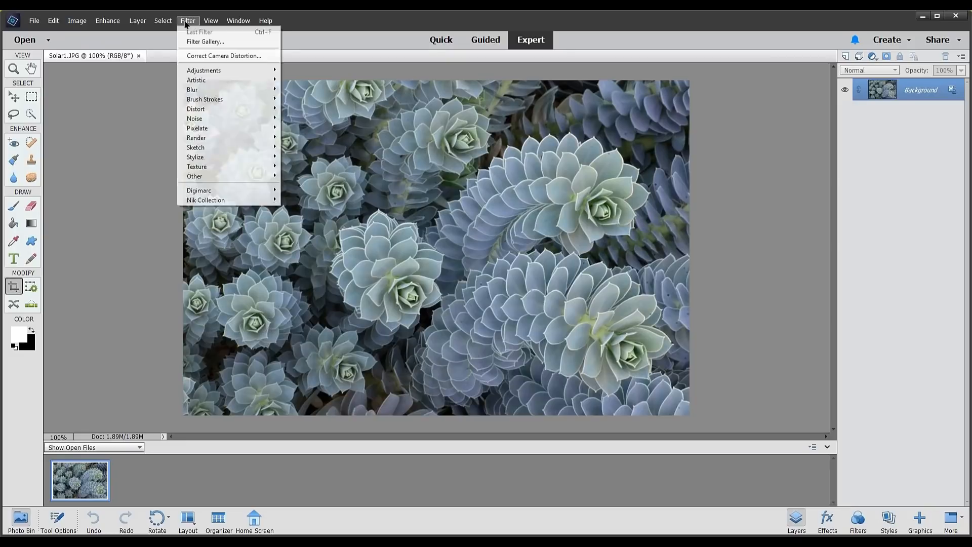
mouse_move(226, 200)
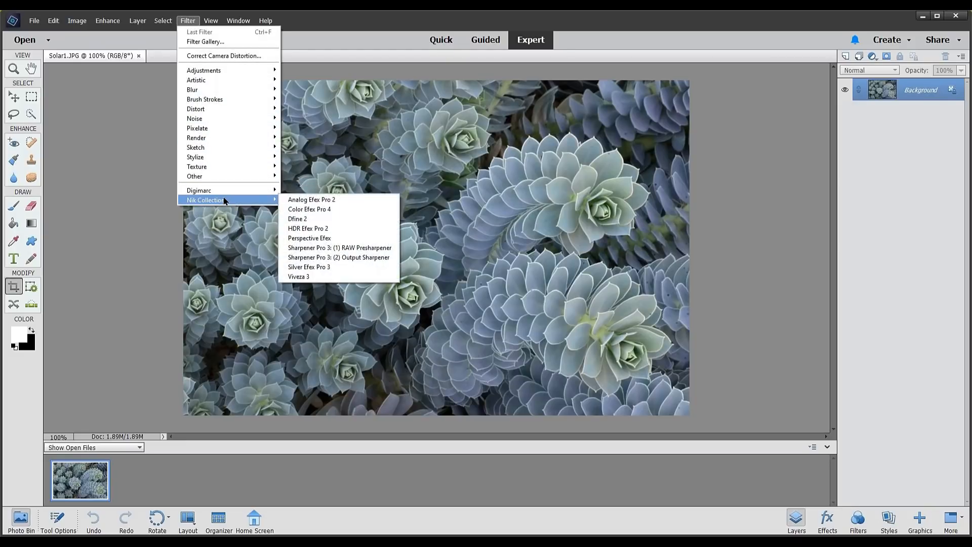
left_click(300, 209)
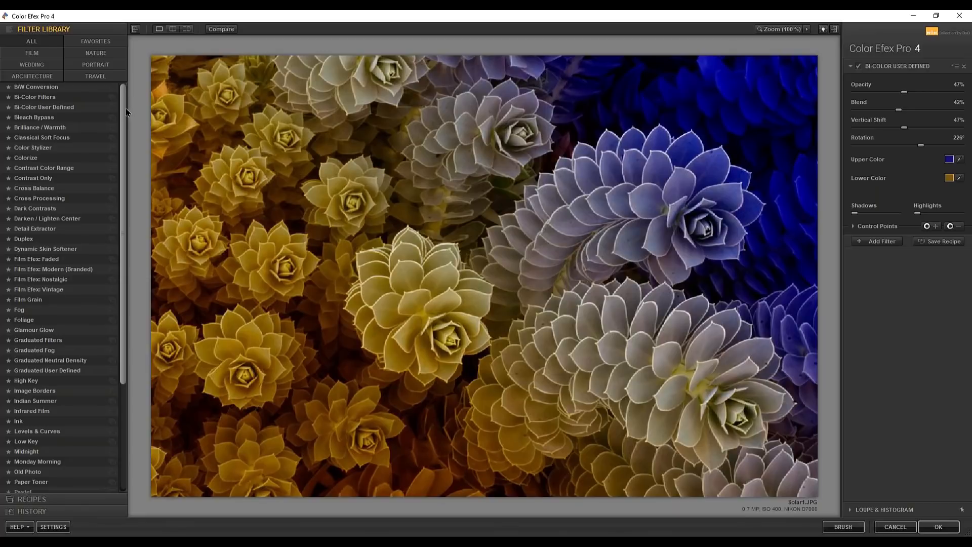
left_click_drag(124, 110, 127, 229)
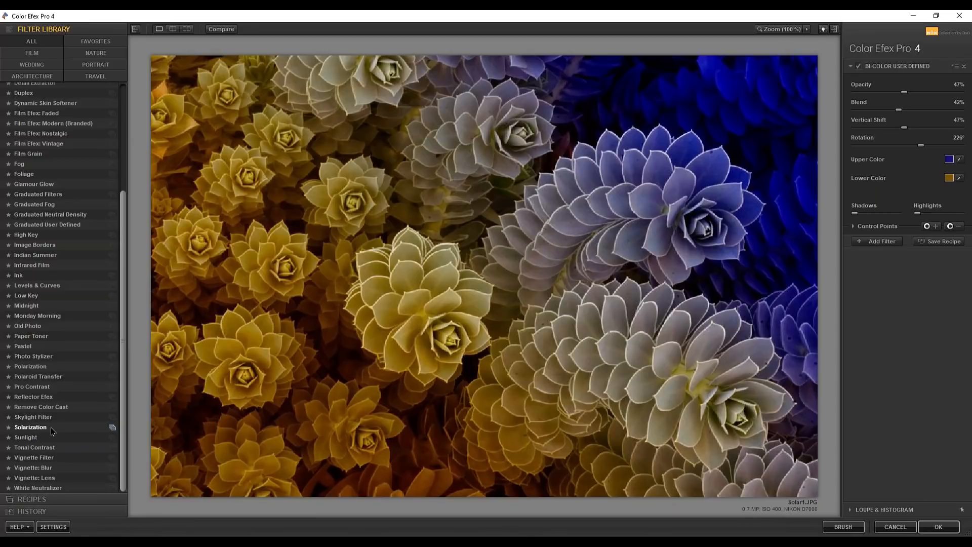
left_click(112, 428)
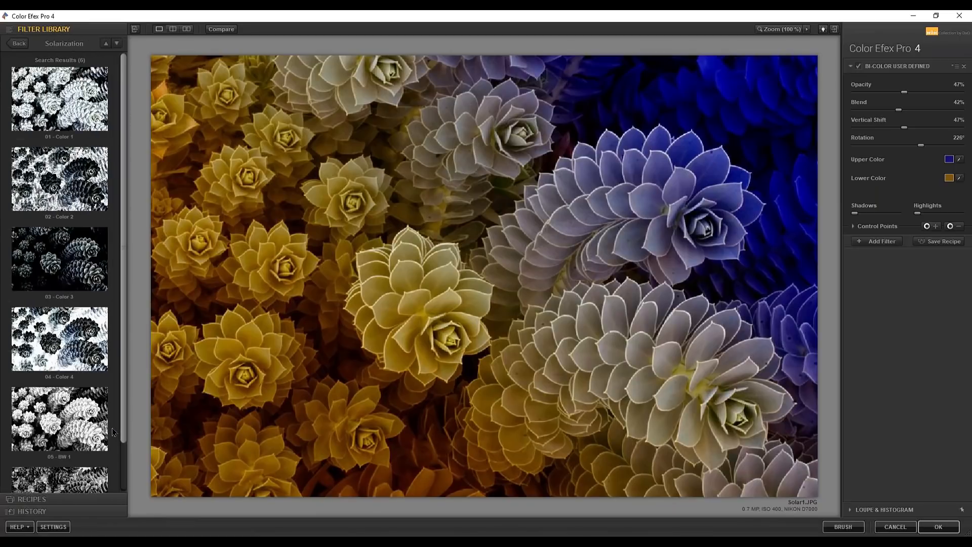
Step: Try the Solarization presets Color 1, Color 2, Color 4, BW 1 and BW 2, ending with Color 3
left_click(79, 106)
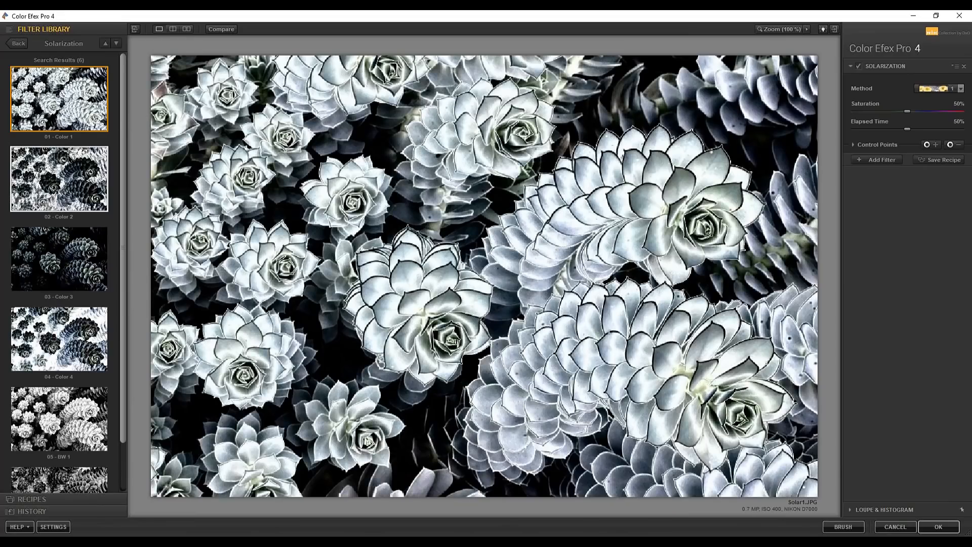
left_click(65, 173)
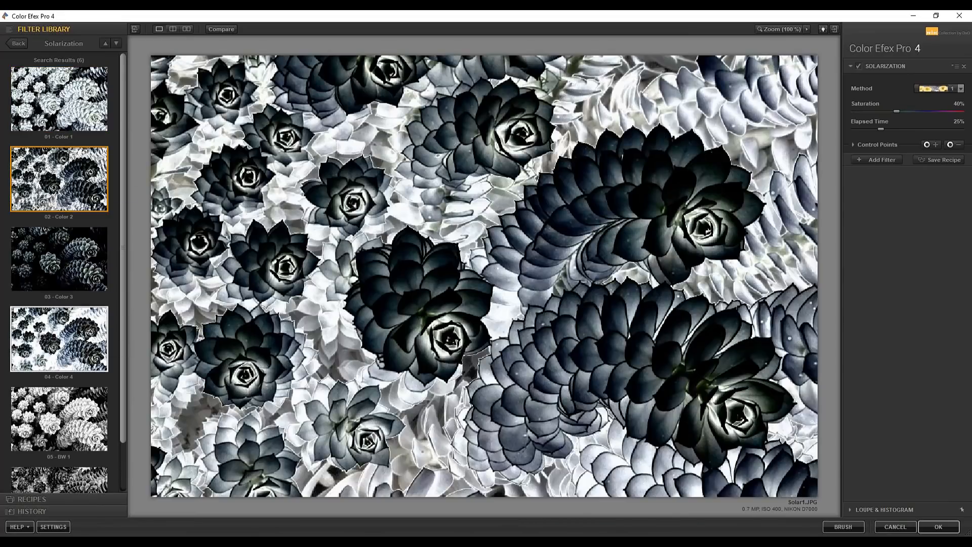
left_click(59, 338)
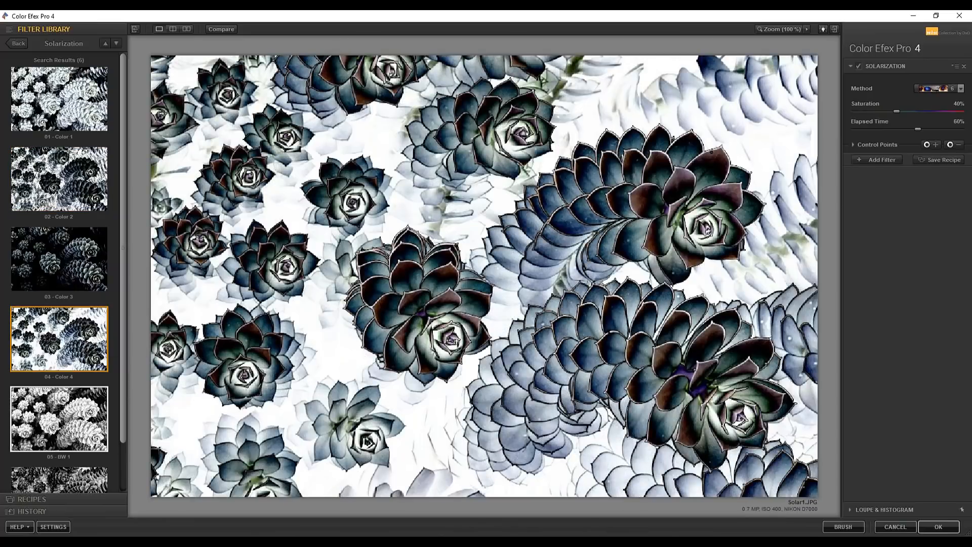
left_click(61, 424)
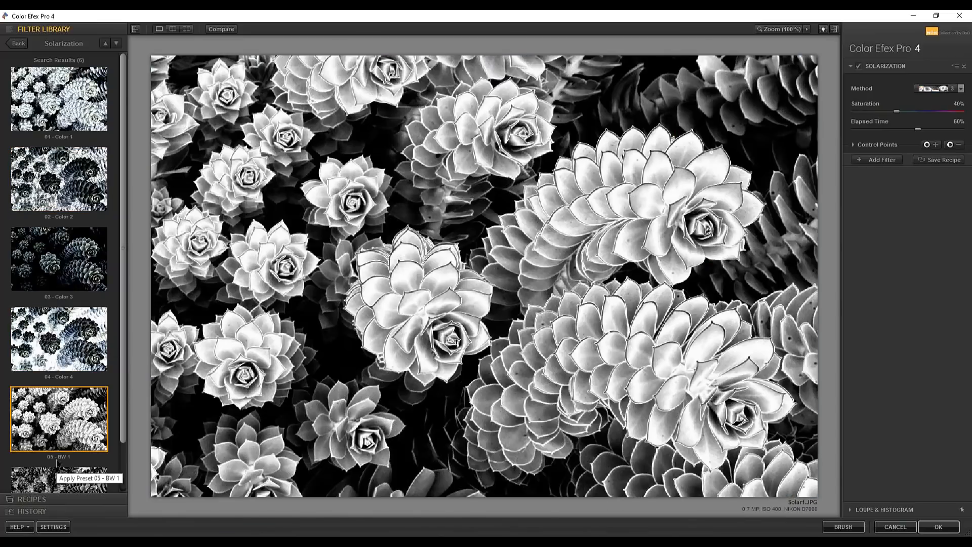
left_click(58, 468)
left_click(65, 220)
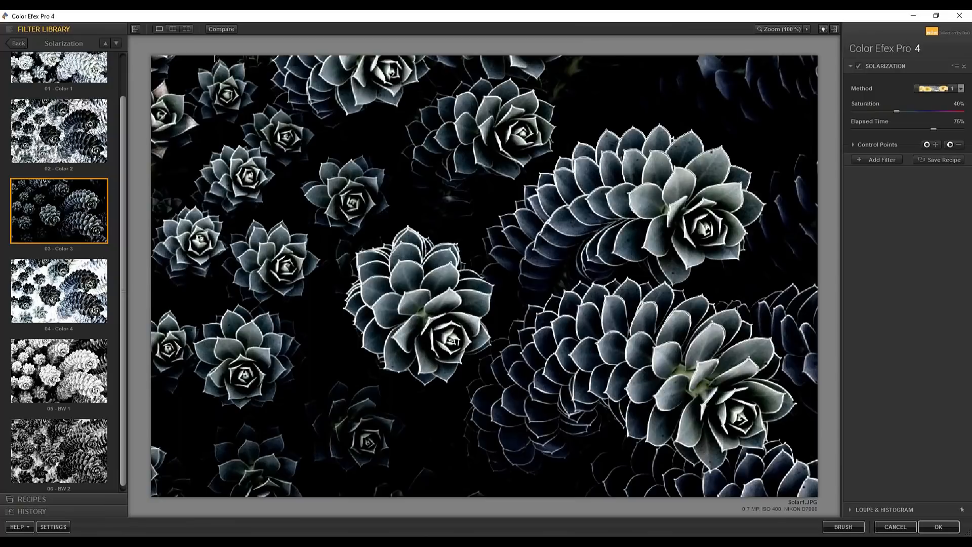
Step: Compare the solarized succulents with the original, and set Elapsed Time to 77% and Saturation to 39%
left_click(220, 31)
left_click(221, 30)
left_click_drag(935, 132, 896, 111)
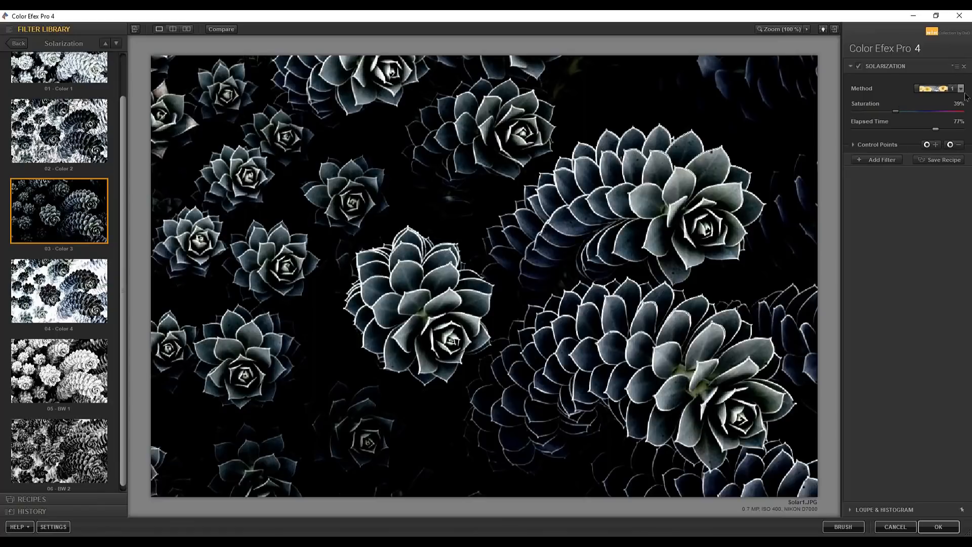
Step: Browse the Solarization methods, trying Color 2 and previewing Black and White 2, and return to Color method 1
left_click(960, 89)
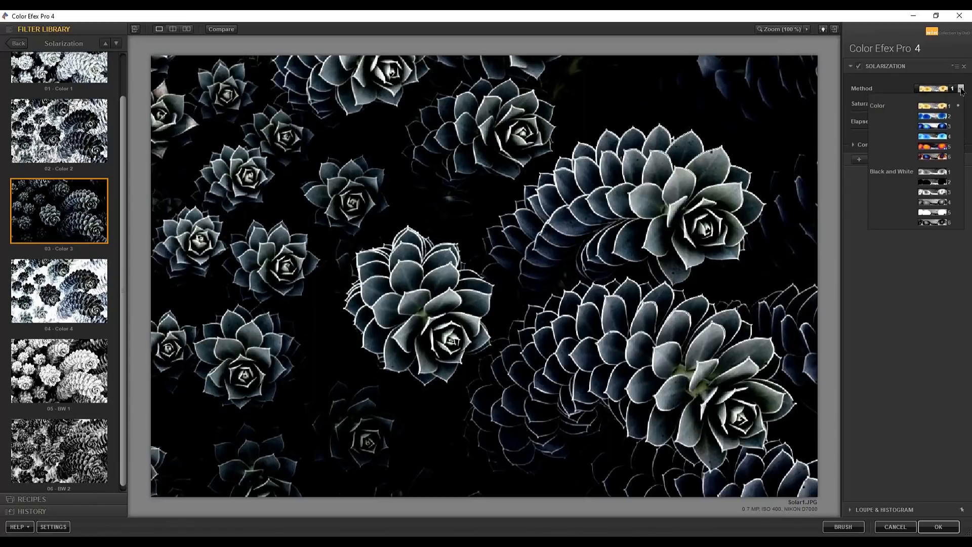
left_click(934, 106)
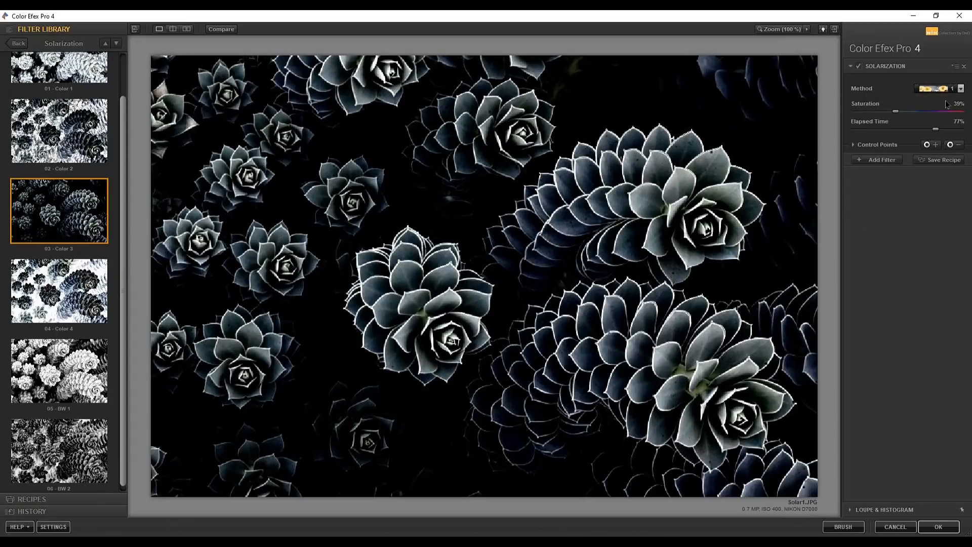
left_click(961, 89)
left_click(933, 122)
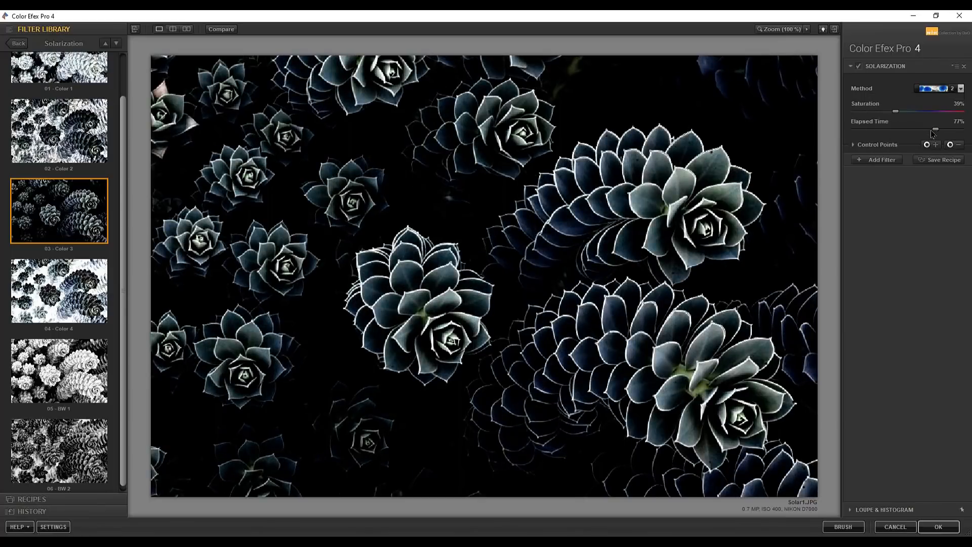
left_click(960, 89)
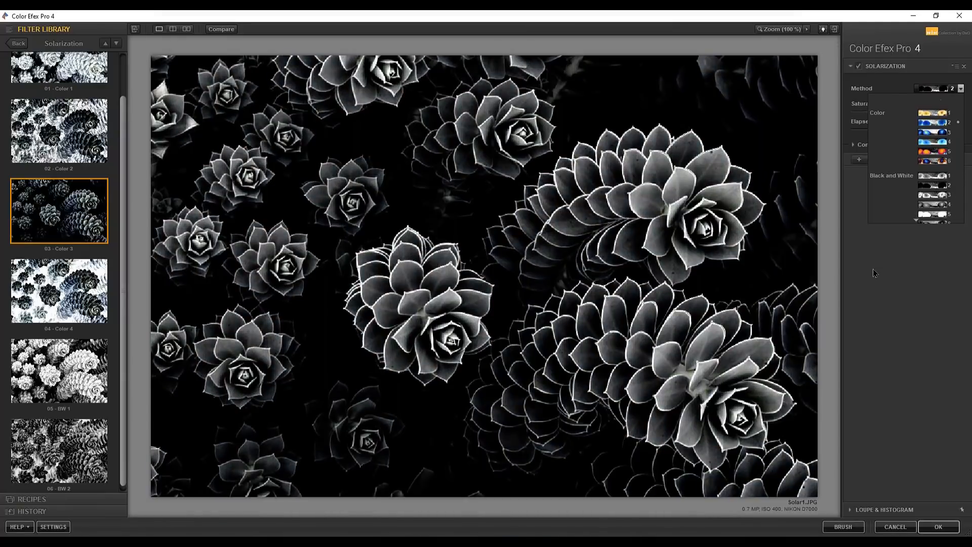
left_click(874, 274)
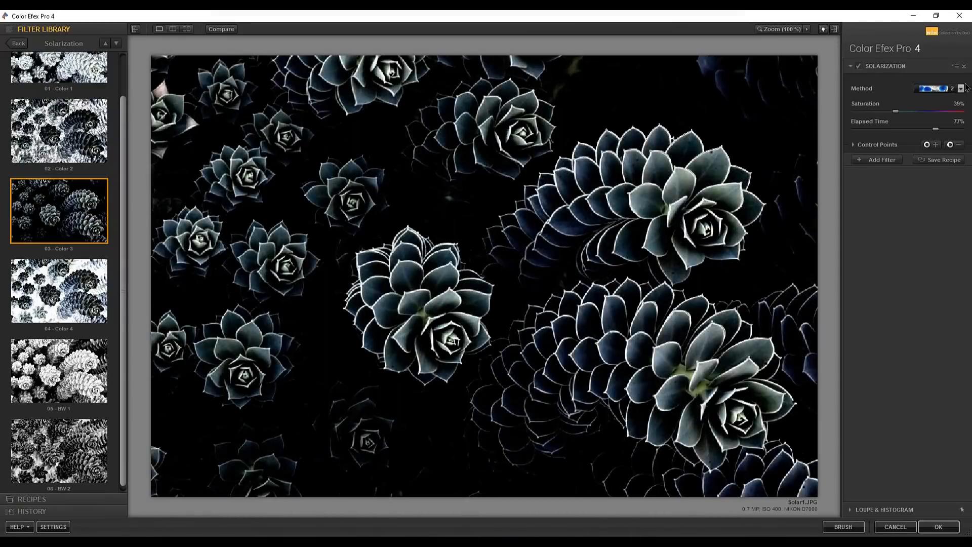
left_click(933, 89)
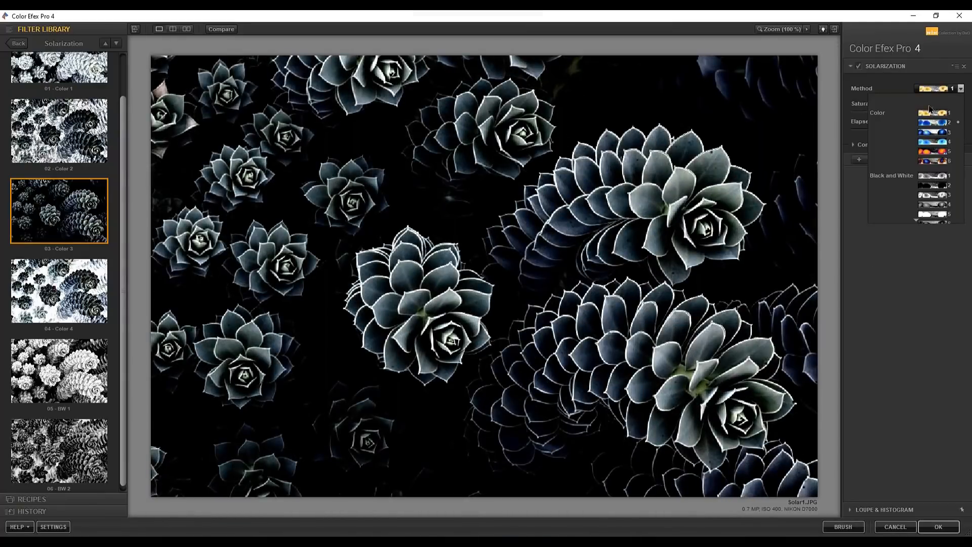
left_click(931, 113)
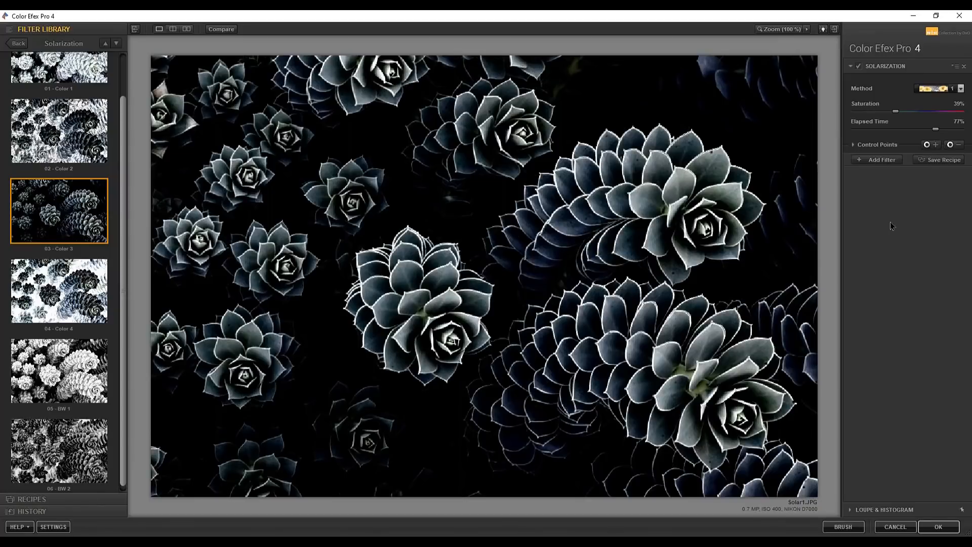
Step: Apply the Solarization filter and open the resulting layer in Viveza 3
left_click(937, 527)
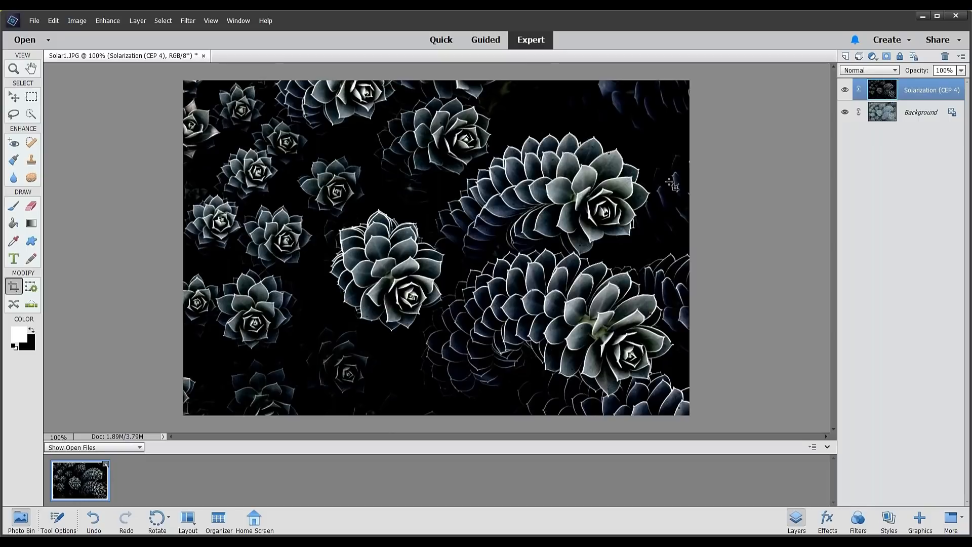
left_click(188, 21)
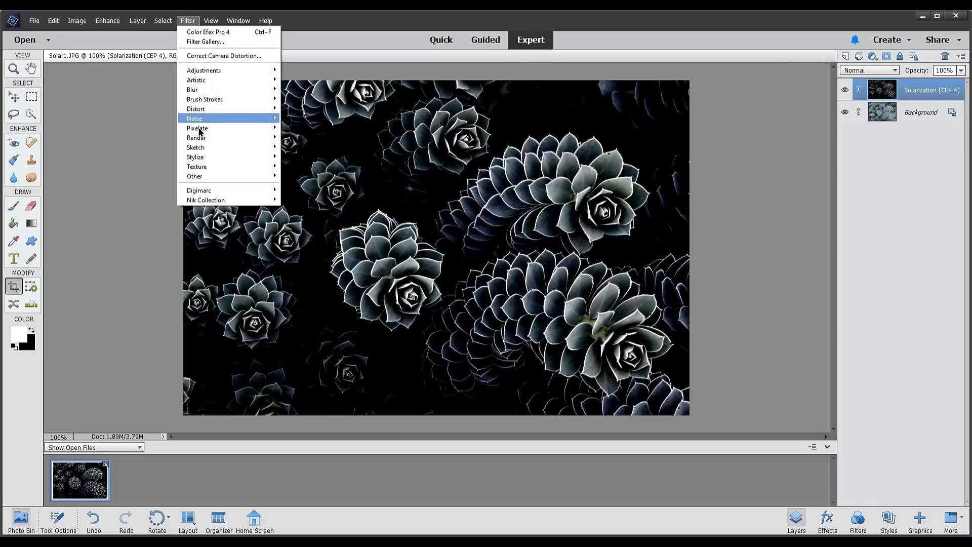
mouse_move(221, 201)
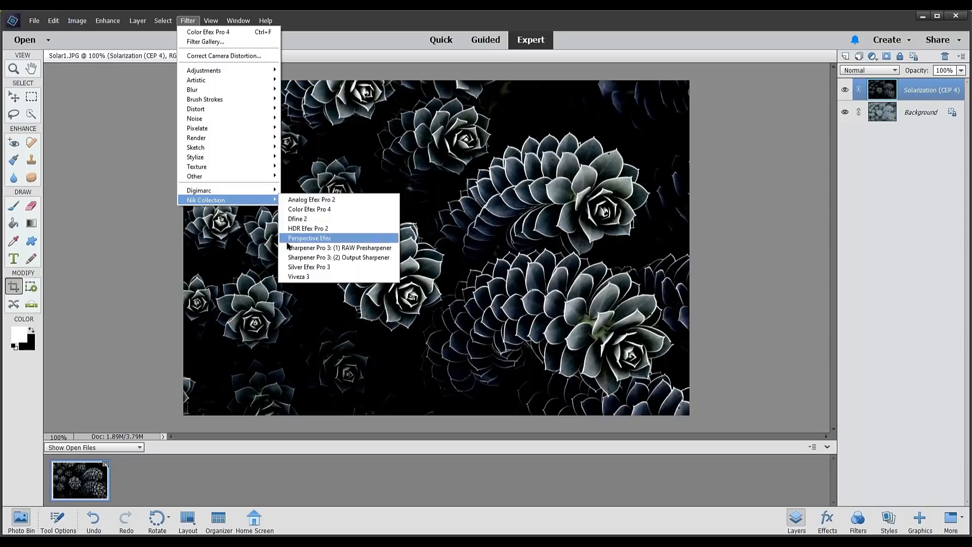
left_click(299, 276)
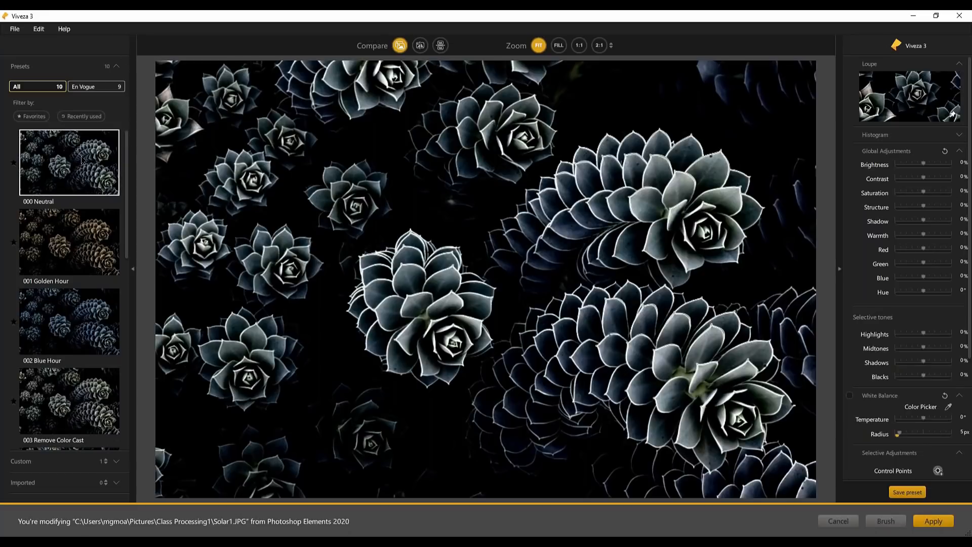
Step: Try the presets Golden Hour, Blue Hour, Remove Color Cast, Fill Light, Darken and Tonal Adjustment, and return to Neutral
left_click(86, 247)
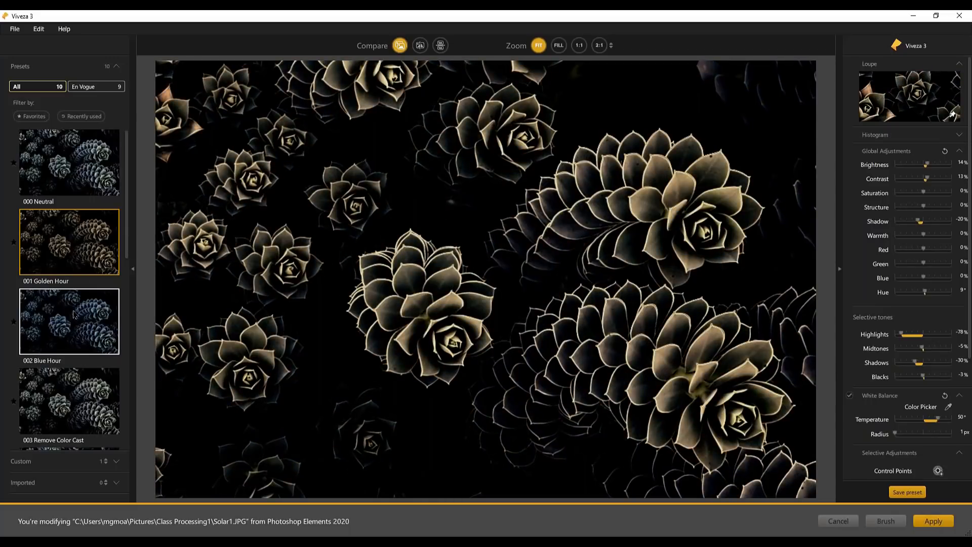
left_click(74, 315)
scroll(72, 283, "down", 4)
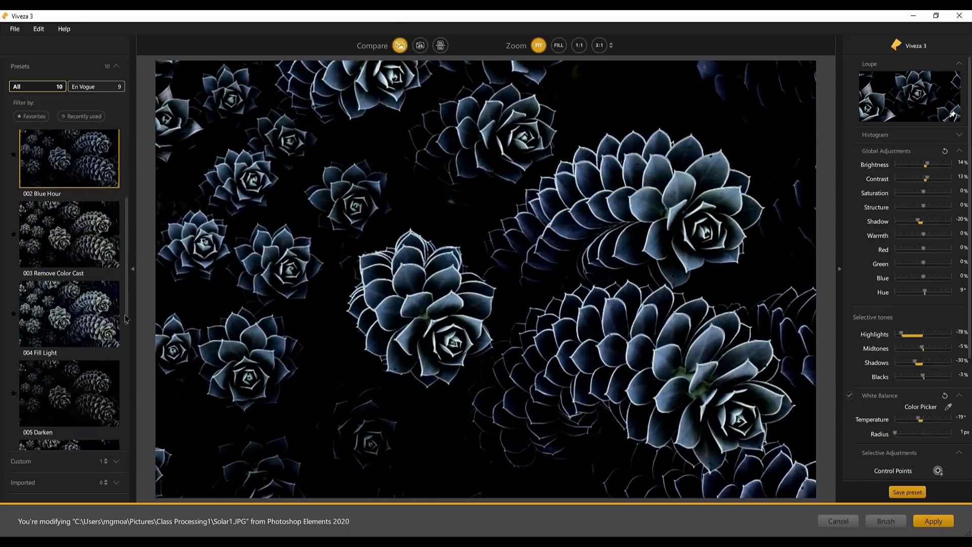
left_click(72, 210)
left_click(70, 280)
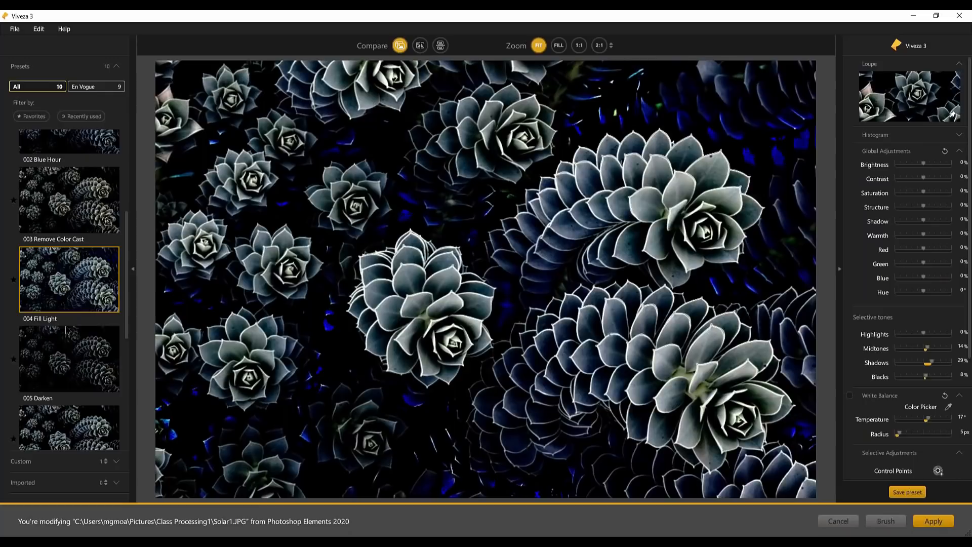
left_click(68, 348)
left_click(68, 433)
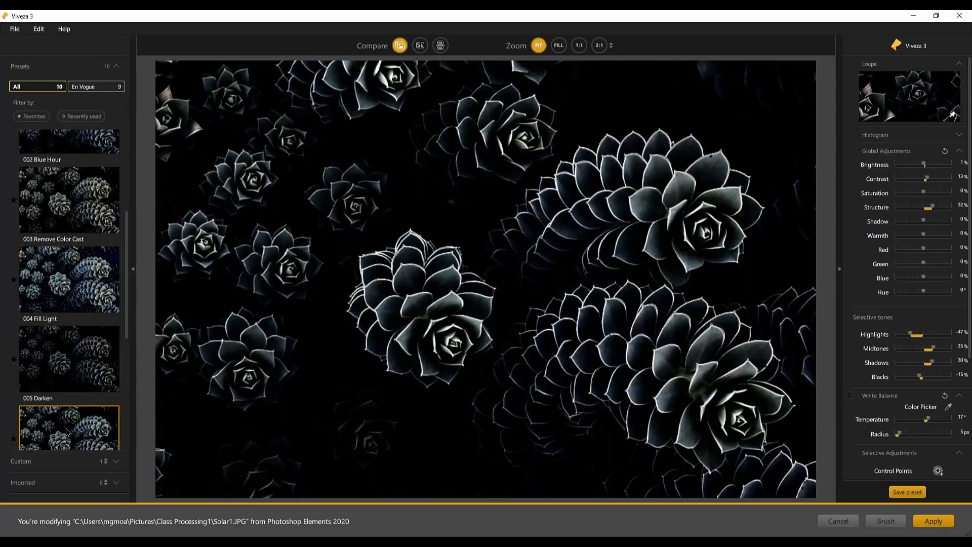
left_click_drag(131, 285, 124, 375)
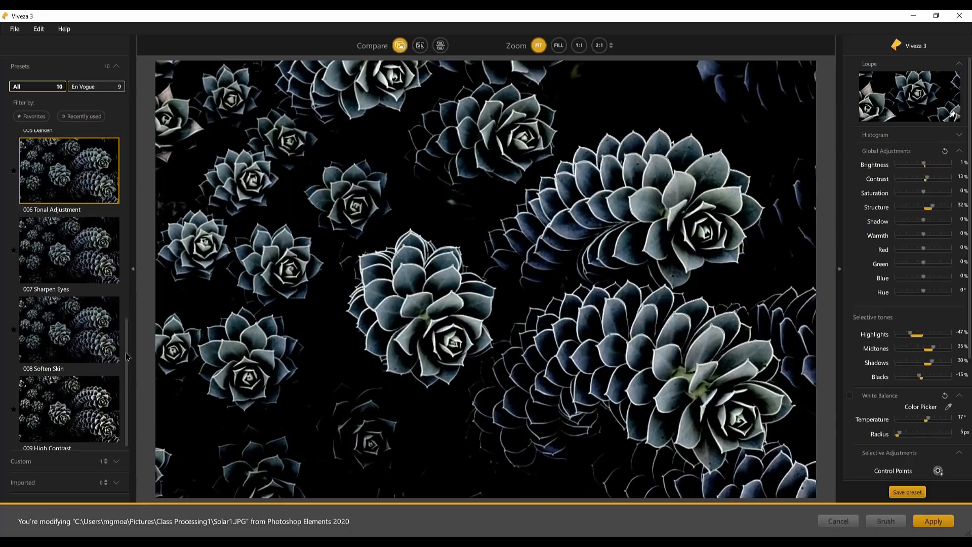
left_click_drag(124, 353, 127, 127)
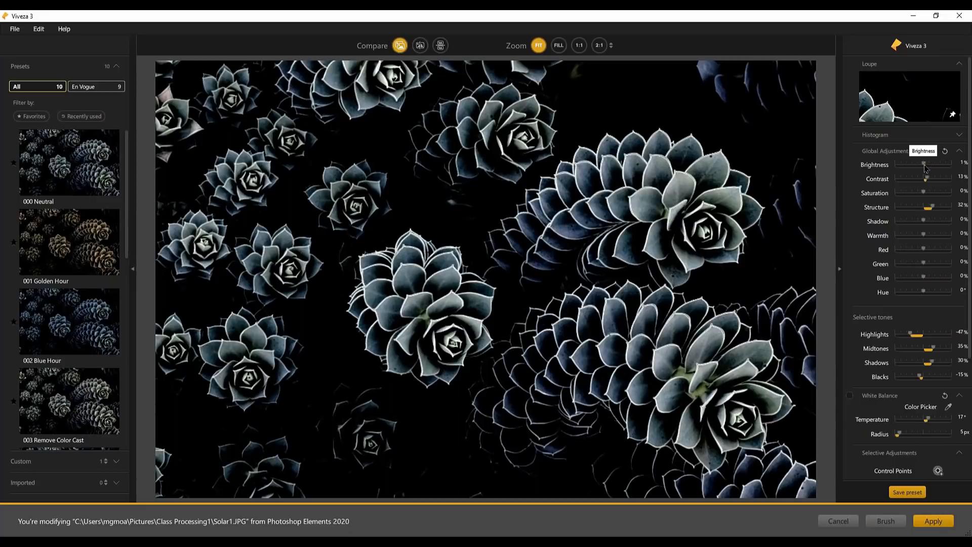
mouse_move(924, 168)
left_mouse_down()
mouse_move(936, 166)
mouse_move(926, 166)
left_mouse_up()
left_click(73, 137)
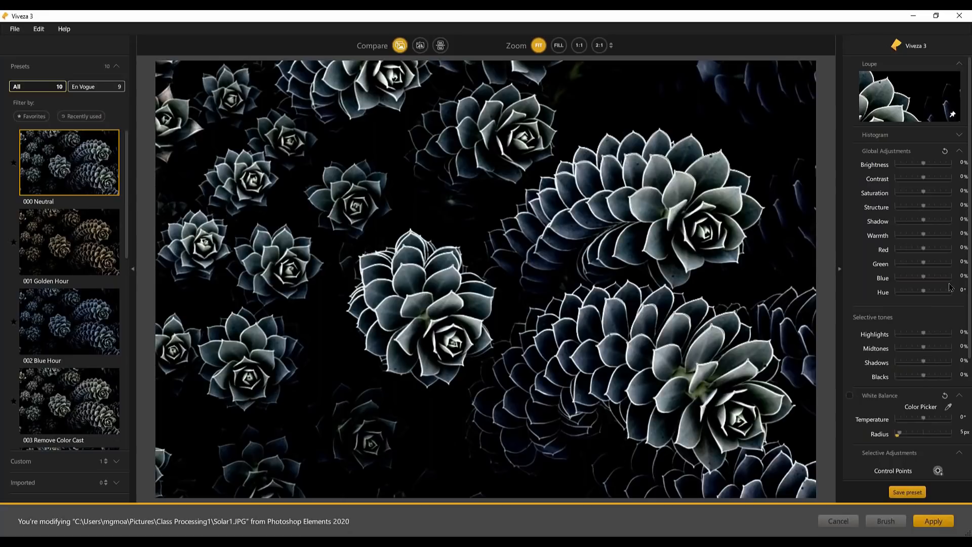
Step: Place a control point on the dim succulent at the photo's lower centre-left and enlarge its radius to about 36%
scroll(930, 288, "down", 3)
scroll(930, 289, "down", 2)
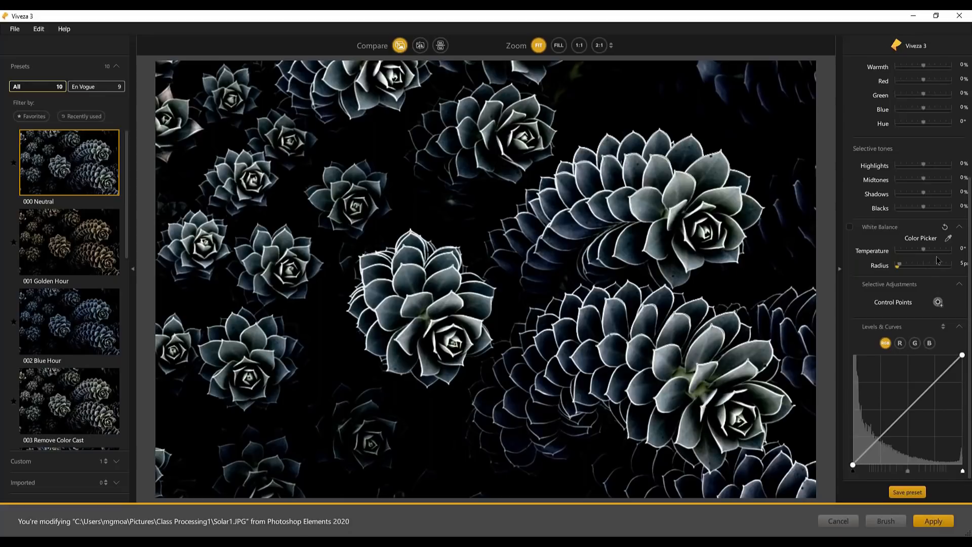
left_click(937, 303)
left_click(341, 427)
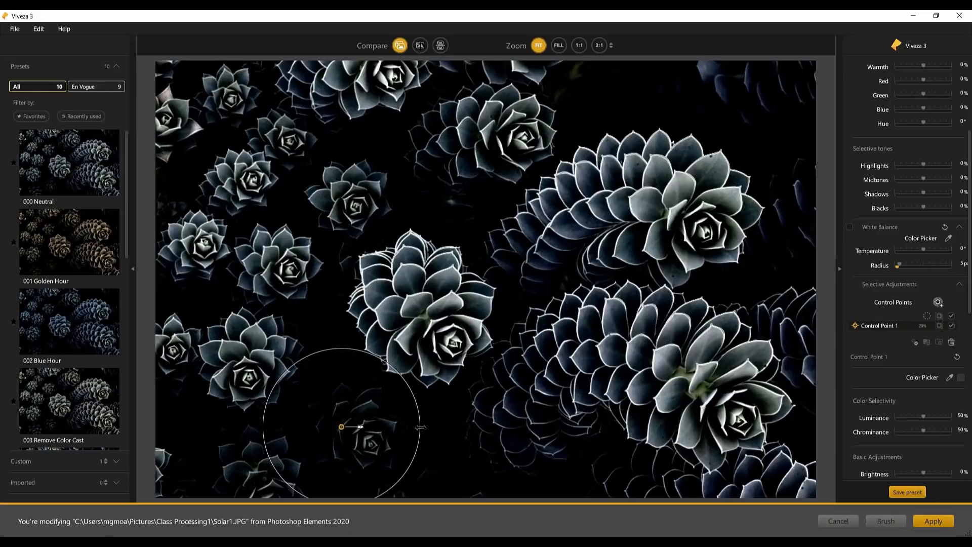
left_click_drag(420, 428, 485, 408)
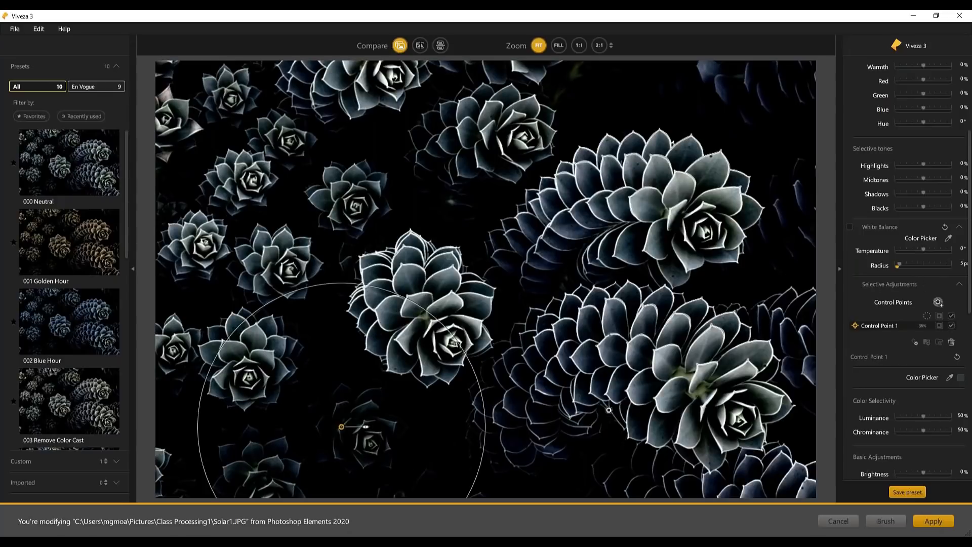
Step: Set Brightness to 100%, Saturation to -98% and Blue to -8% for Control Point 1, and compare with the original
scroll(877, 250, "down", 5)
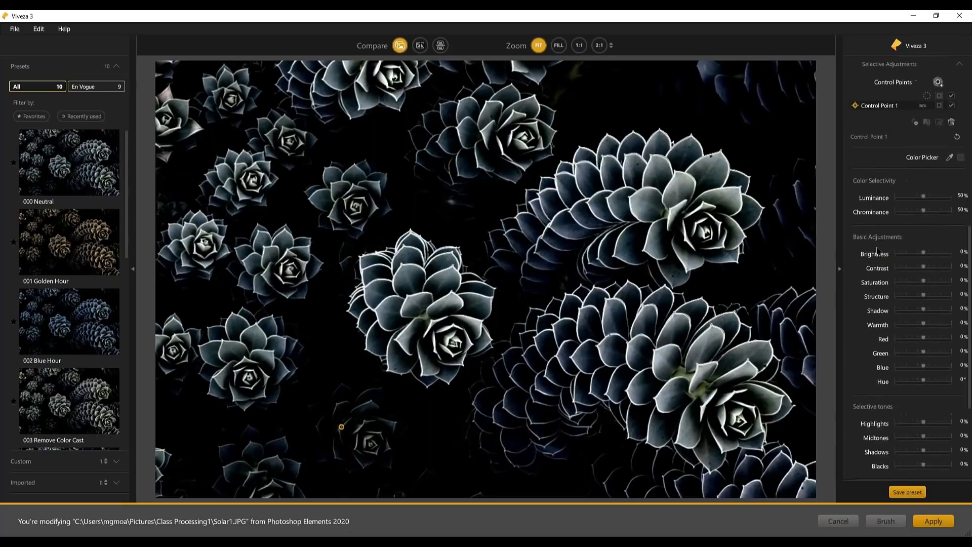
scroll(877, 250, "down", 1)
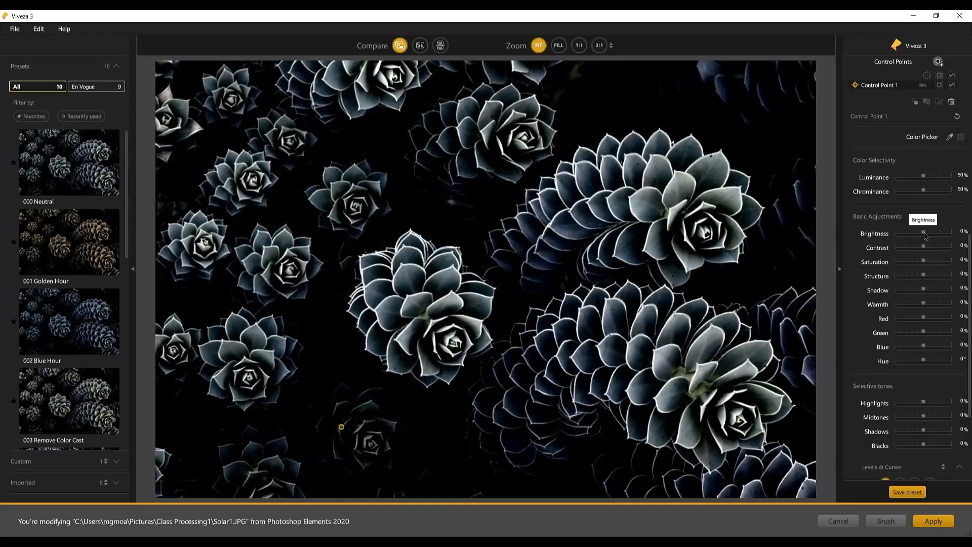
left_click_drag(924, 233, 965, 223)
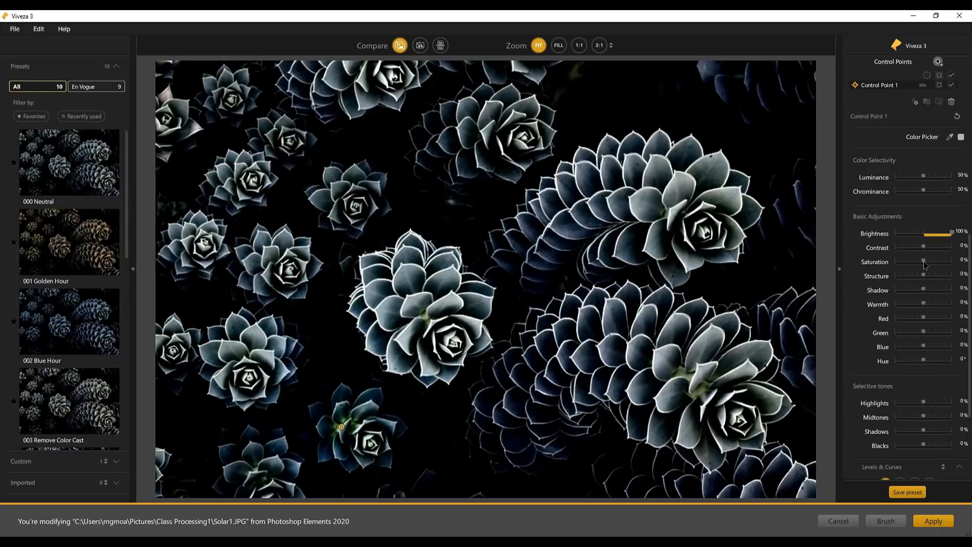
left_click_drag(923, 262, 899, 262)
left_click_drag(923, 347, 921, 350)
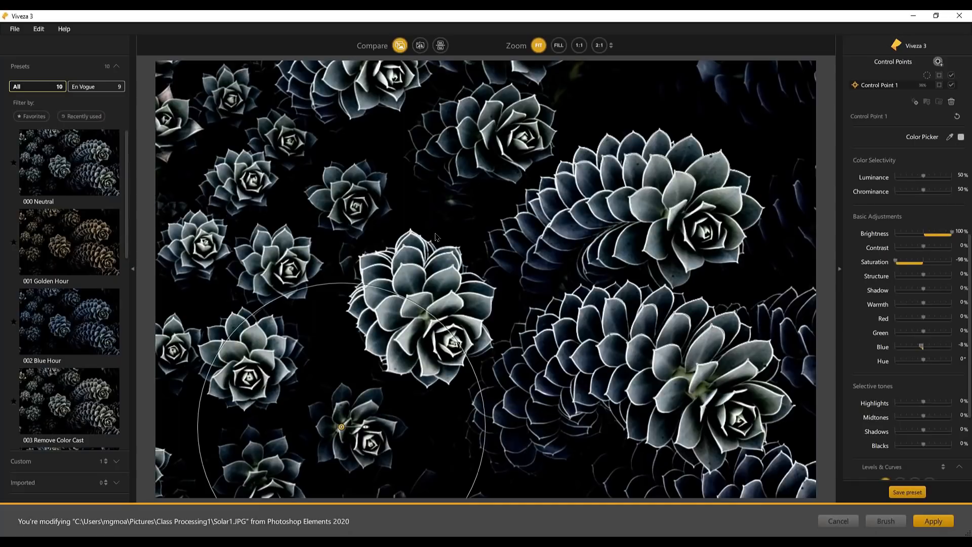
left_click(400, 46)
left_click(399, 46)
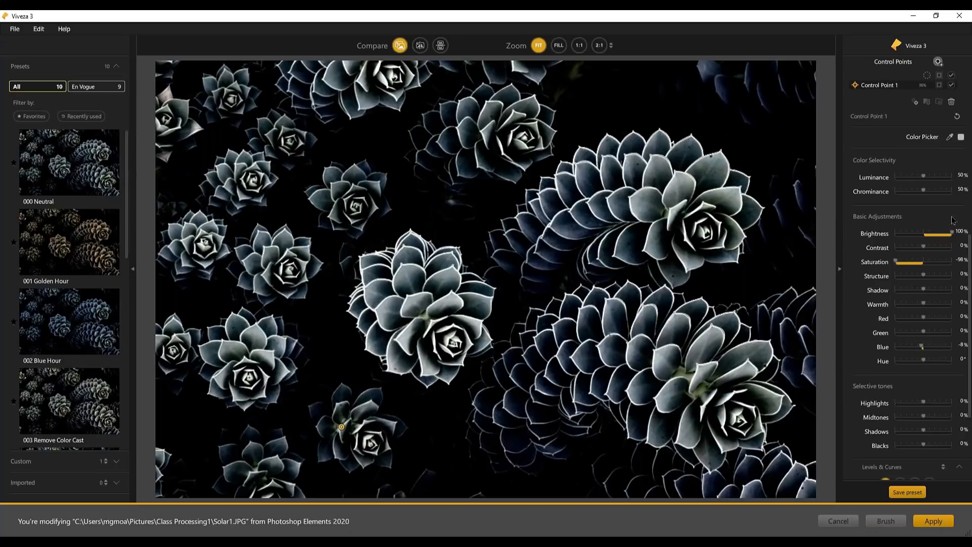
Step: Add a second control point on the dark leaves in the photo's upper right and enlarge its radius over the neighbouring succulent
scroll(947, 218, "up", 3)
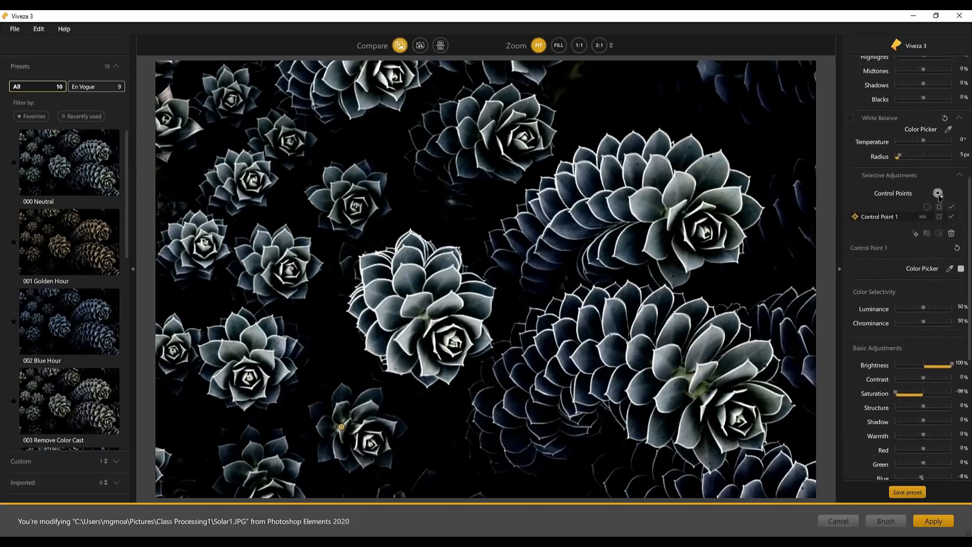
left_click(937, 194)
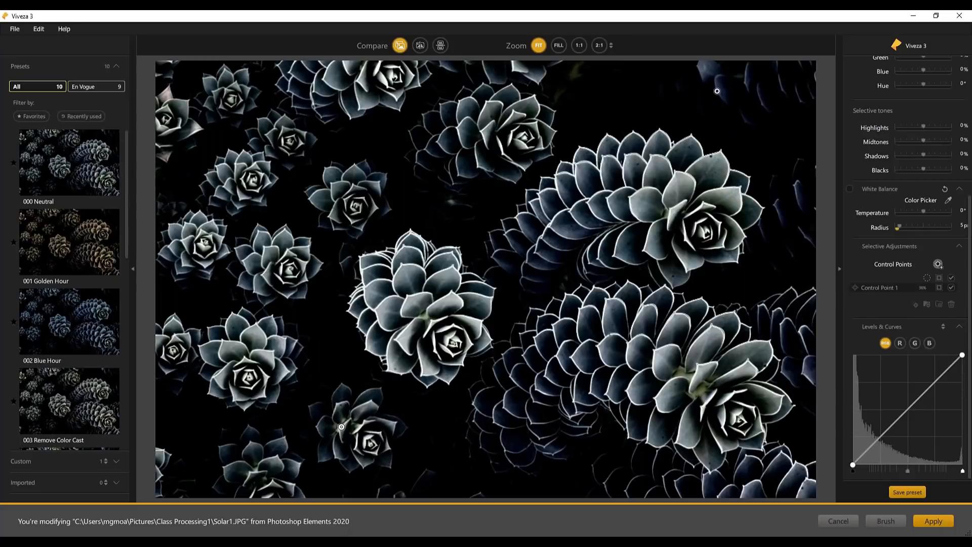
left_click(716, 91)
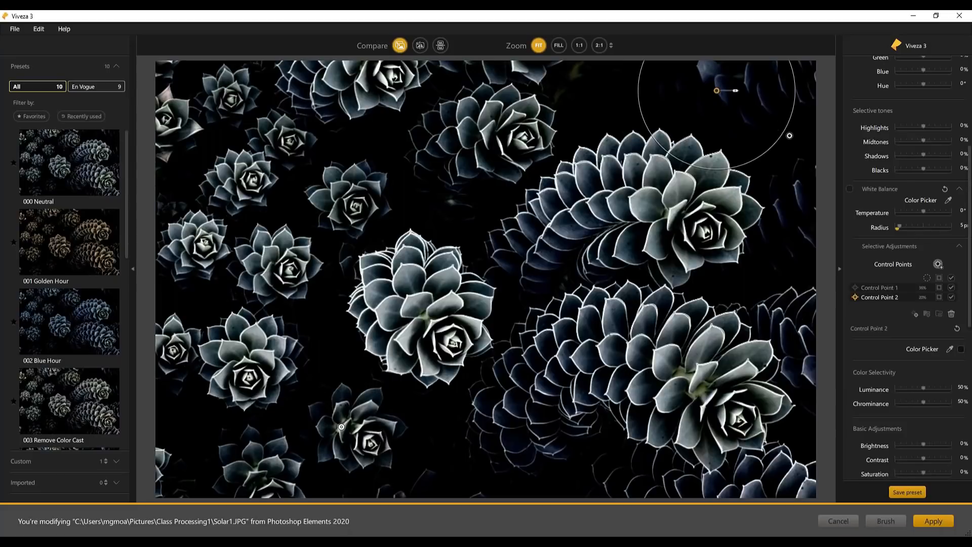
left_click_drag(781, 133, 831, 256)
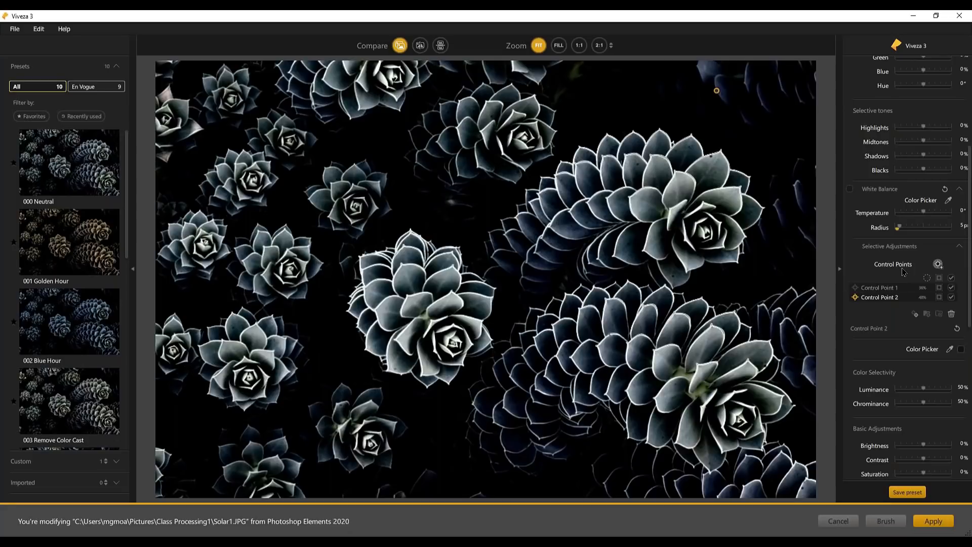
Step: Set Brightness to 88% and Saturation to -100% for Control Point 2
scroll(911, 304, "down", 4)
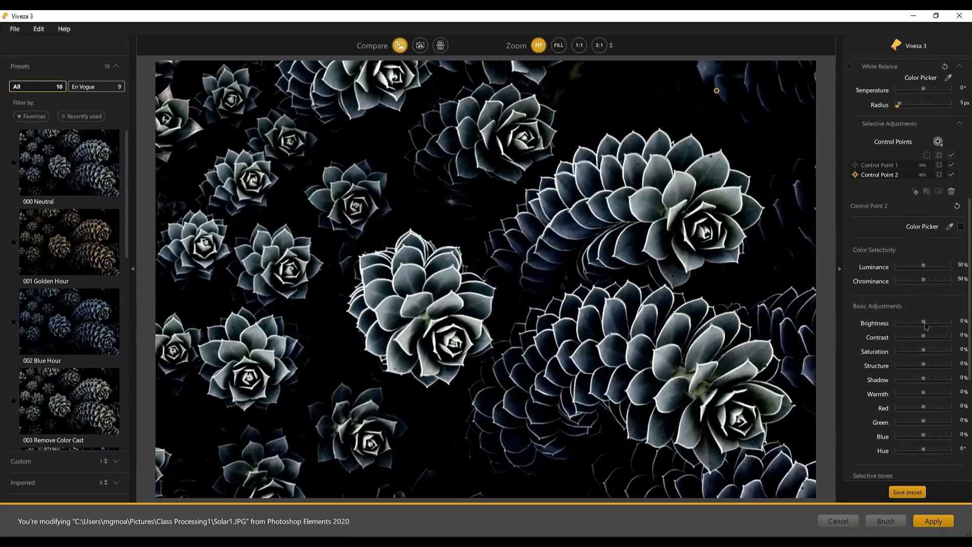
left_click_drag(923, 324, 948, 325)
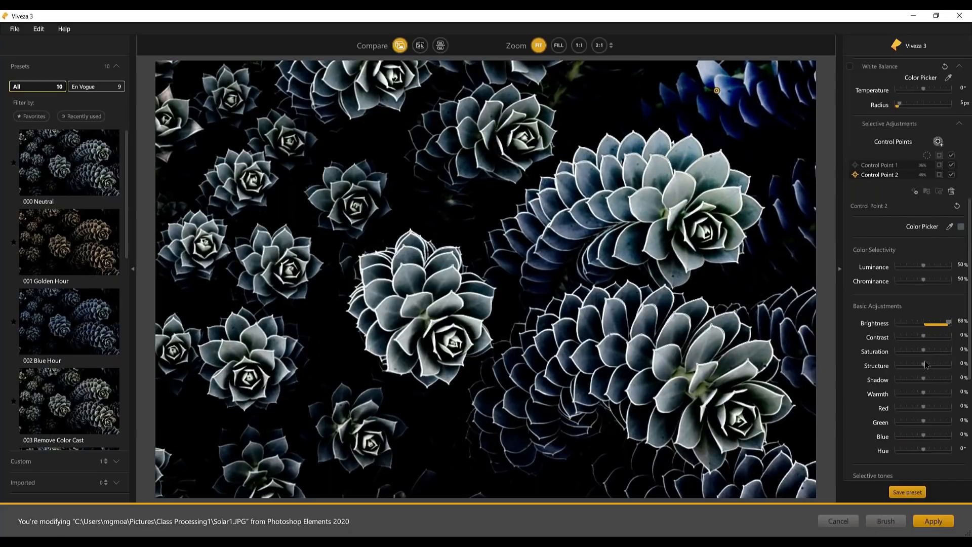
left_click_drag(923, 350, 883, 349)
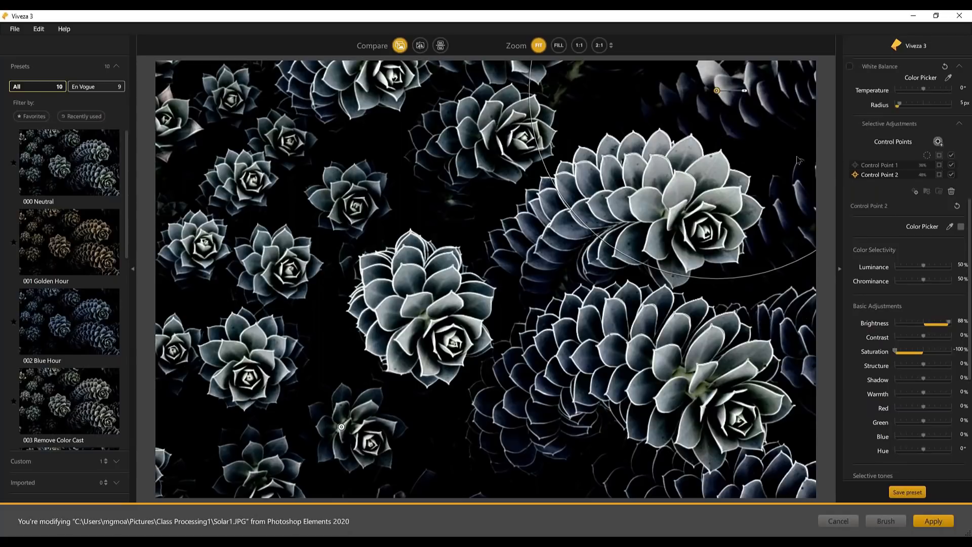
Step: Rename Control Point 2 as "upper right" and apply the Viveza 3 adjustments to the photo
double_click(870, 176)
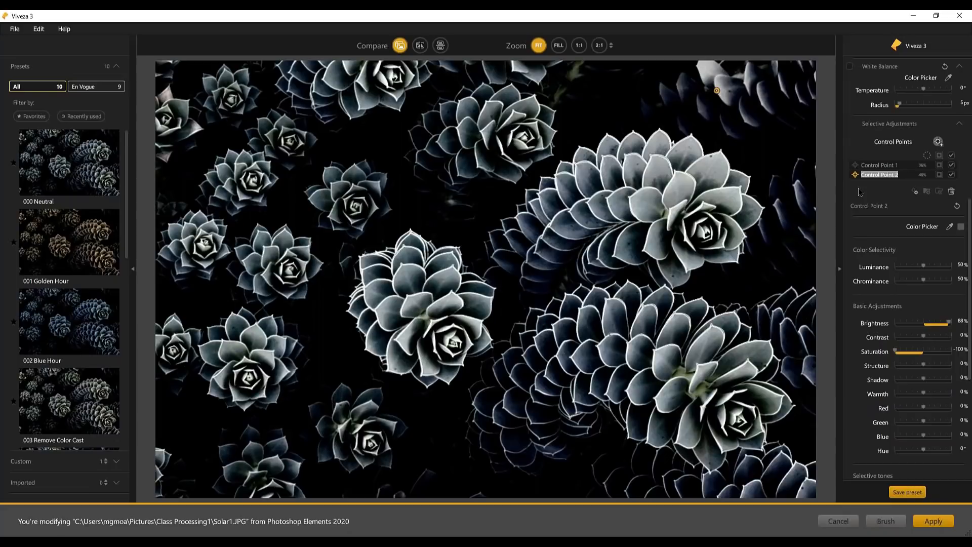
type("upper right")
key("Return")
double_click(878, 165)
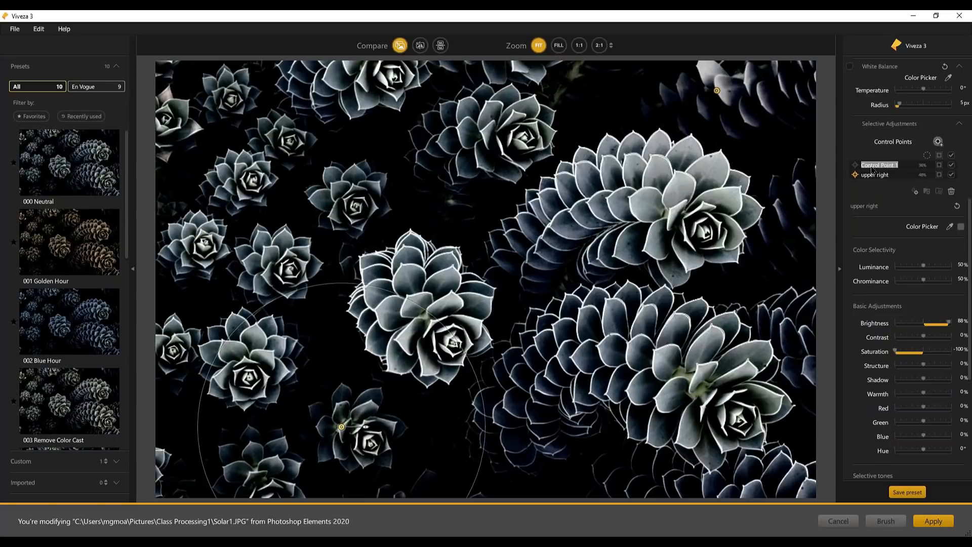
left_click(852, 189)
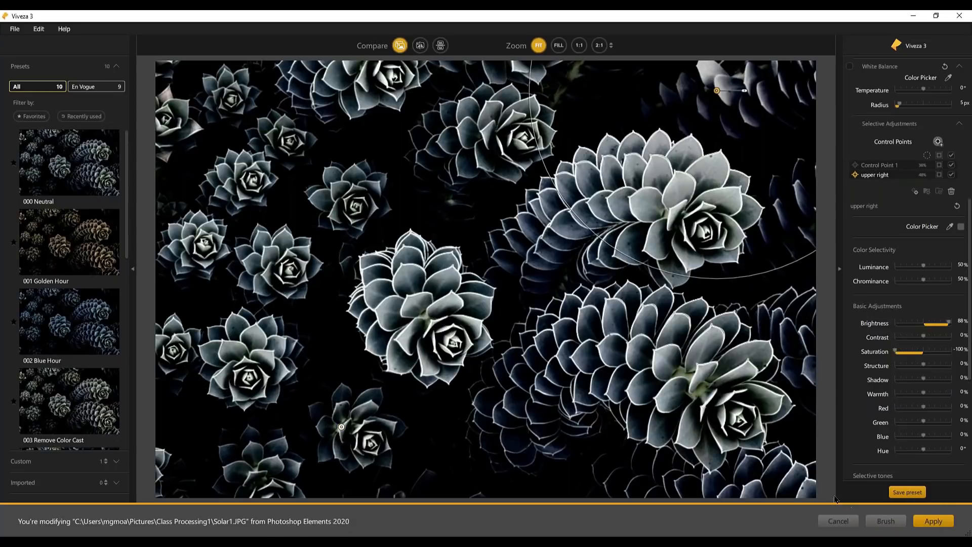
left_click(928, 521)
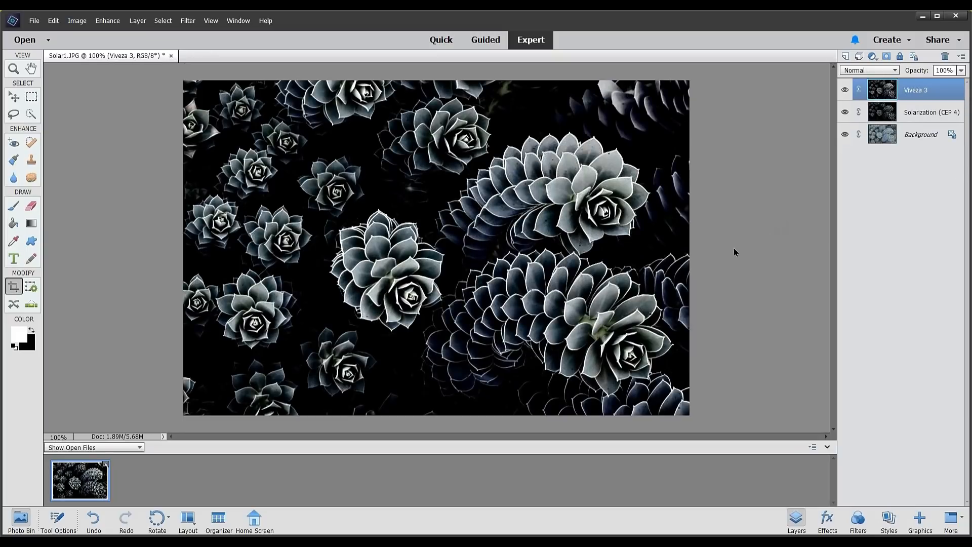
Step: Clone faint succulents into the dark gaps near the photo's top and bottom edges, using the Clone Stamp at 125 px
left_click(31, 161)
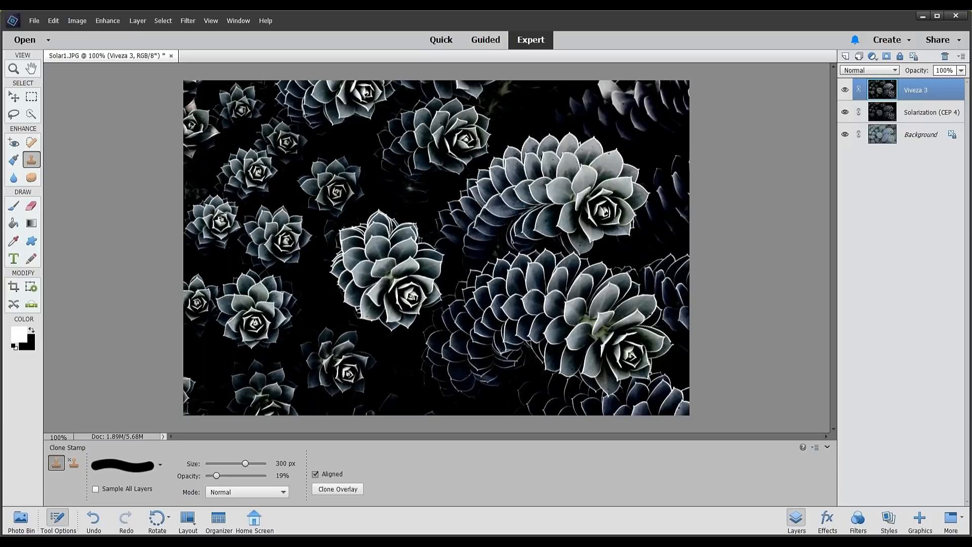
key("bracketleft")
key("bracketleft")
key("bracketleft")
key("bracketleft")
left_click(537, 97)
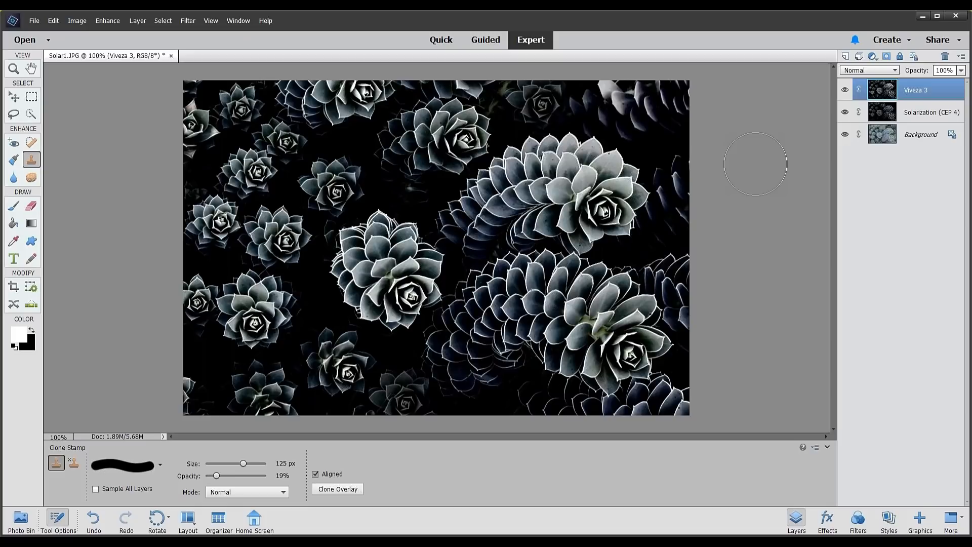
Step: Close Solar1.JPG without saving and open the Solar cactus photo from the Class Processing1 folder
left_click(171, 55)
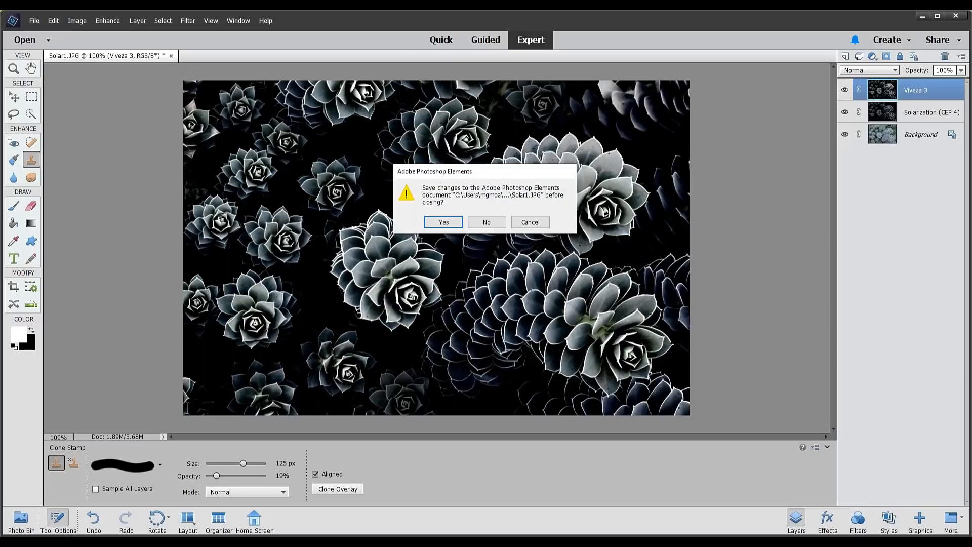
left_click(486, 222)
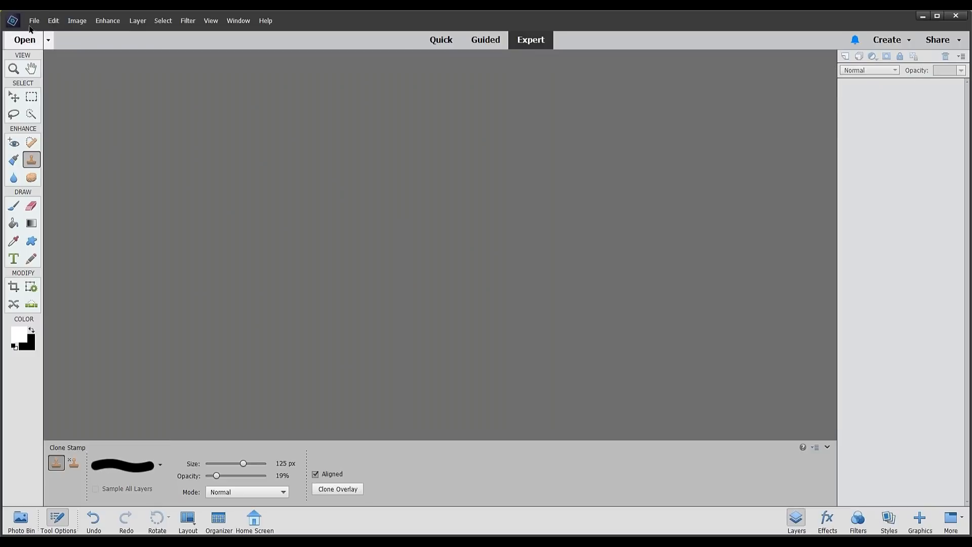
left_click(33, 21)
left_click(55, 41)
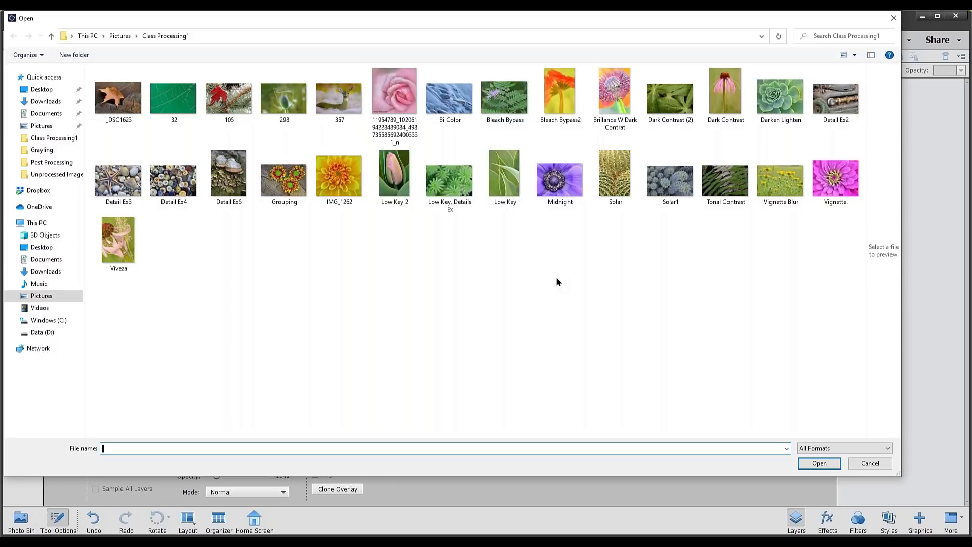
double_click(615, 175)
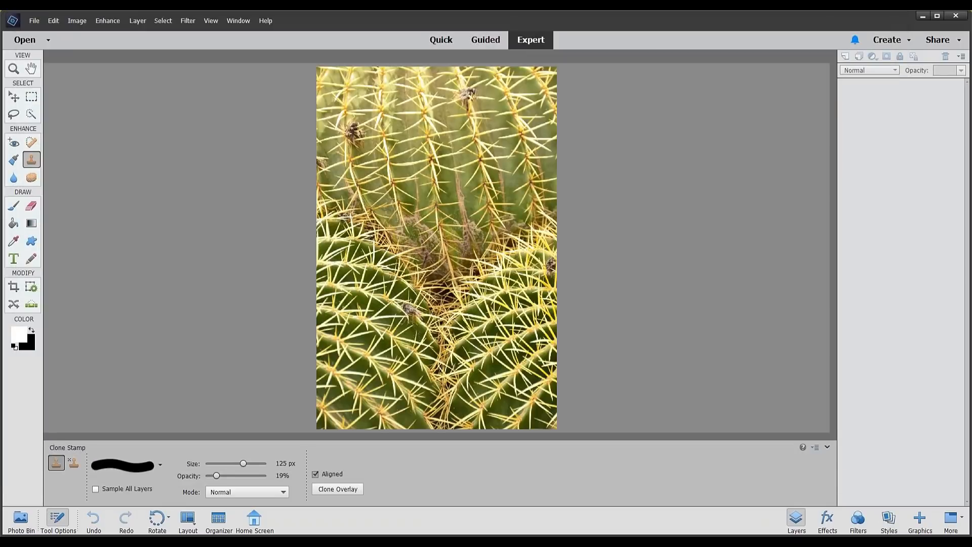
Step: Open the cactus photo in Color Efex Pro 4 and apply the Solarization preset 03 - Color 3
left_click(187, 21)
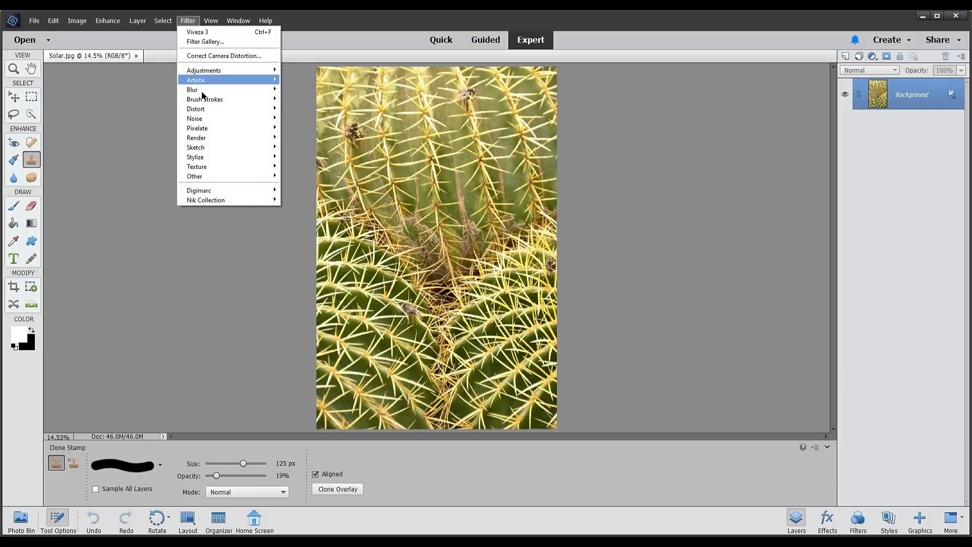
mouse_move(216, 203)
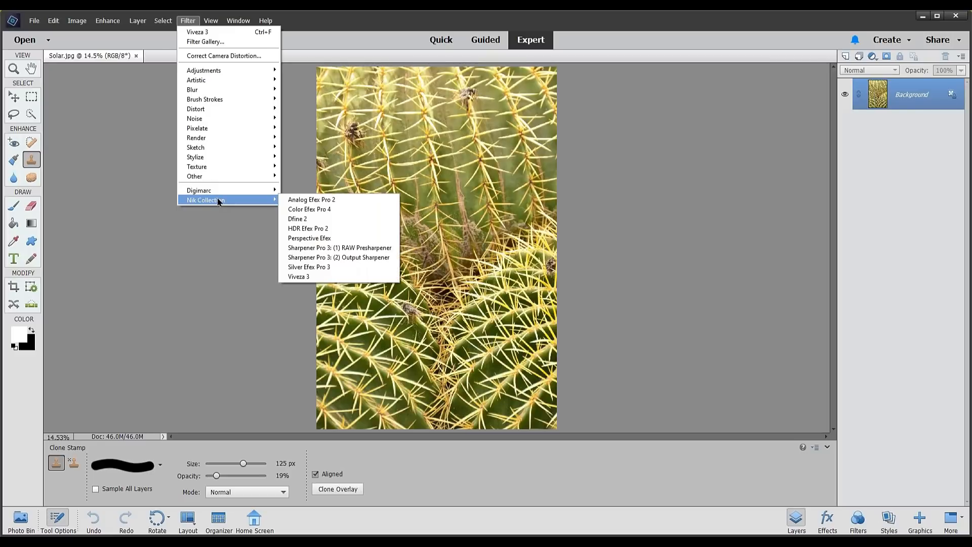
left_click(296, 209)
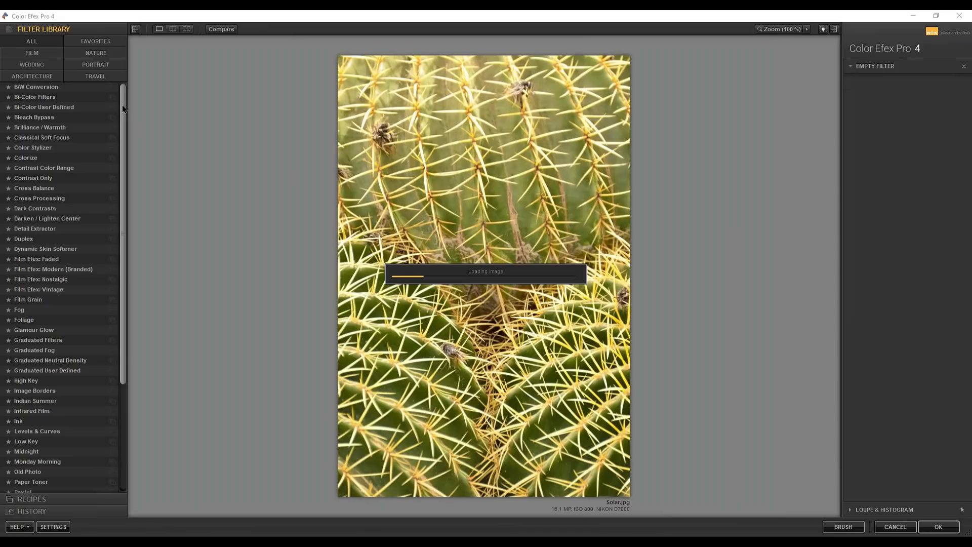
left_click_drag(123, 125, 102, 360)
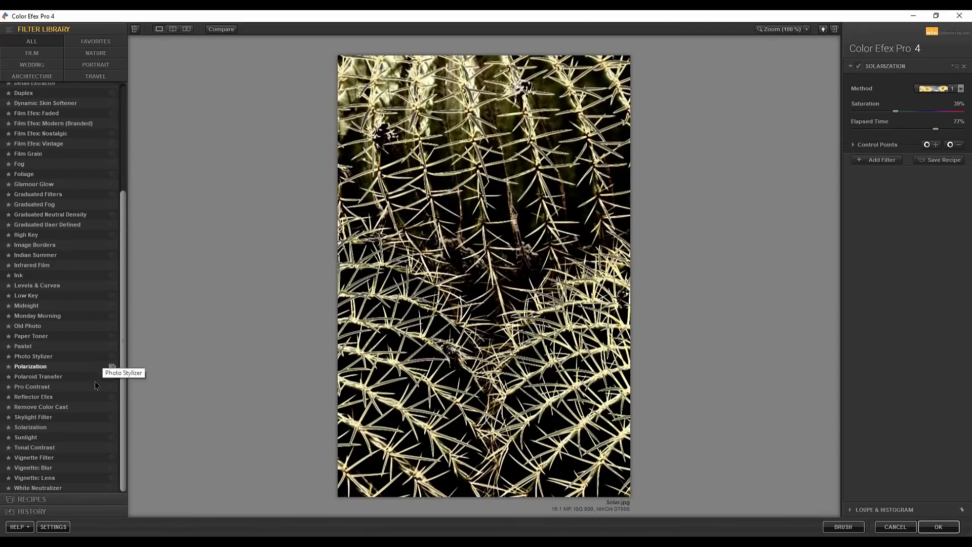
left_click(113, 429)
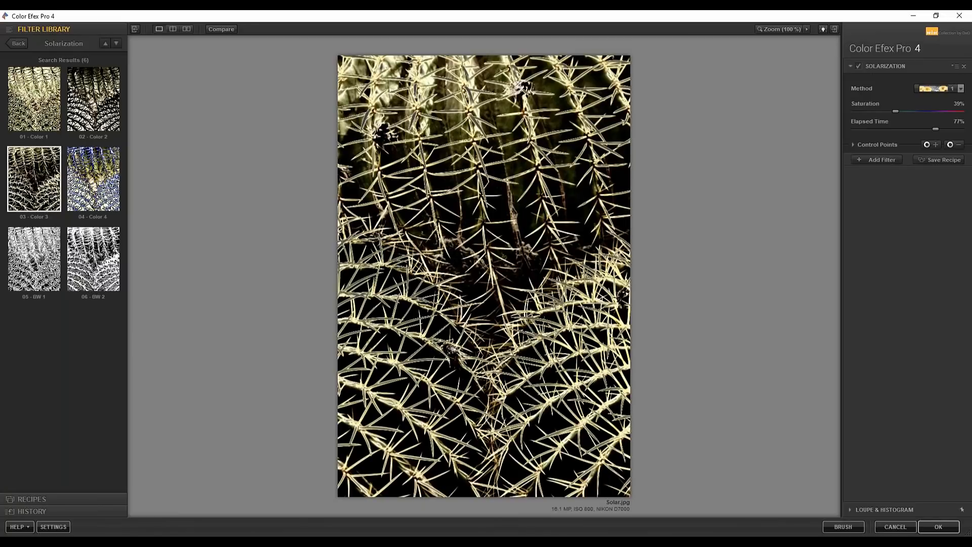
left_click(34, 179)
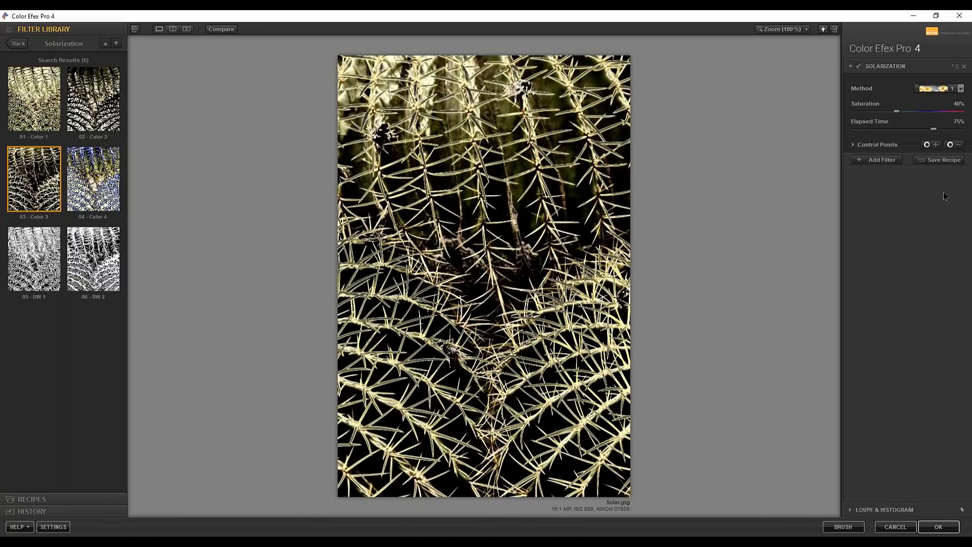
Step: Set the Solarization's Elapsed Time to 100% and Method to Black and White 2, and compare with the original
left_click_drag(935, 131, 970, 133)
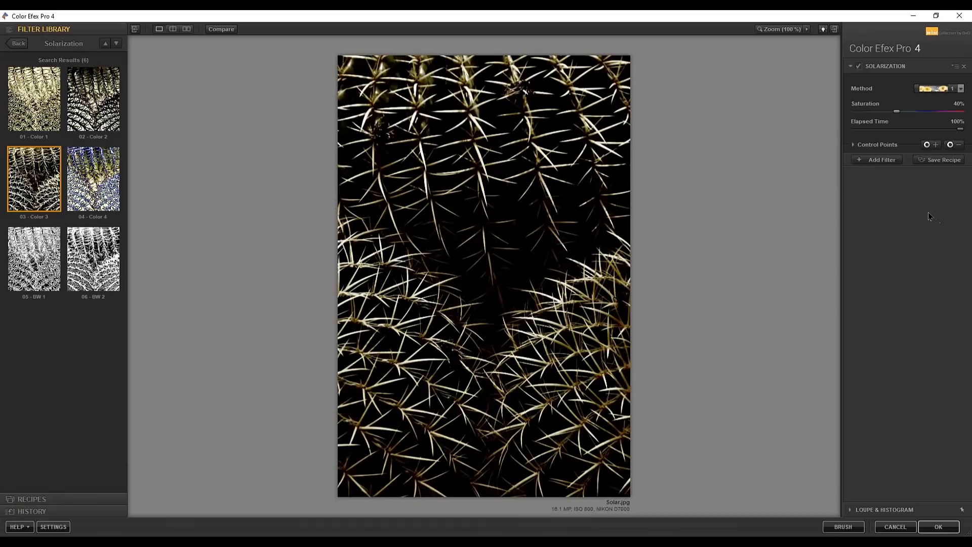
left_click(960, 90)
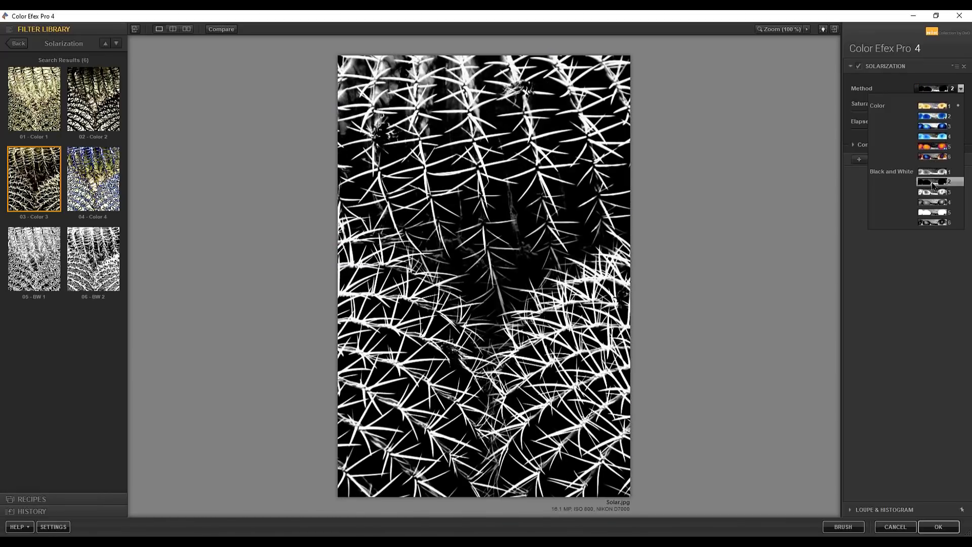
left_click(932, 185)
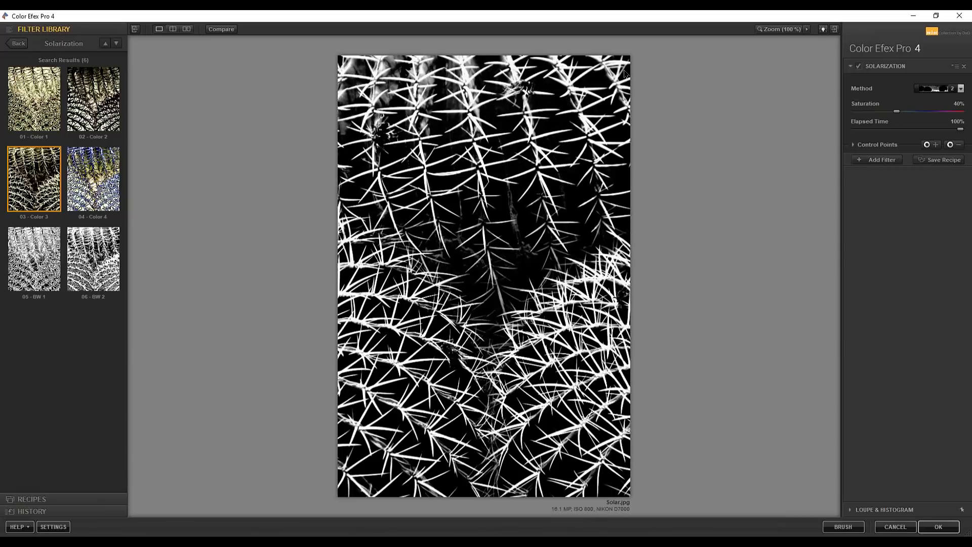
left_click(227, 32)
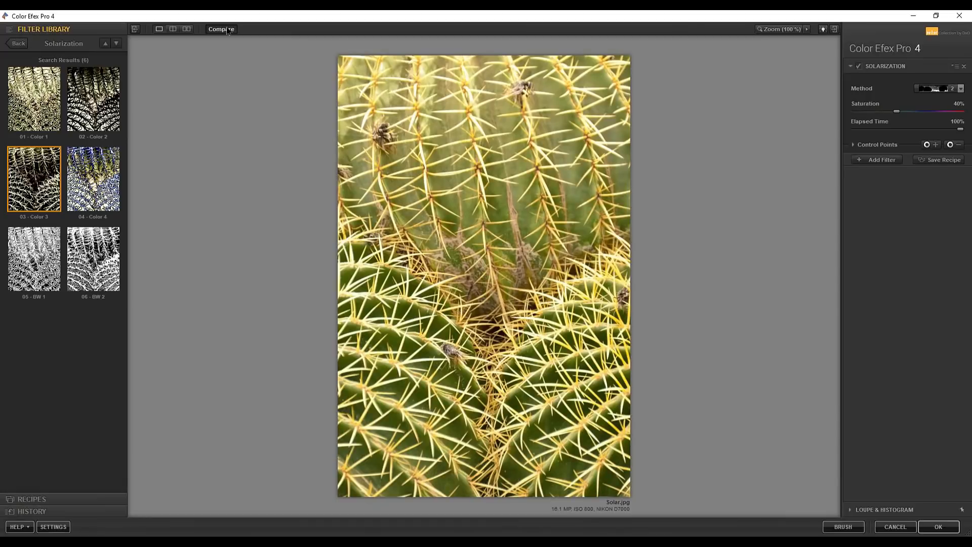
left_click(227, 31)
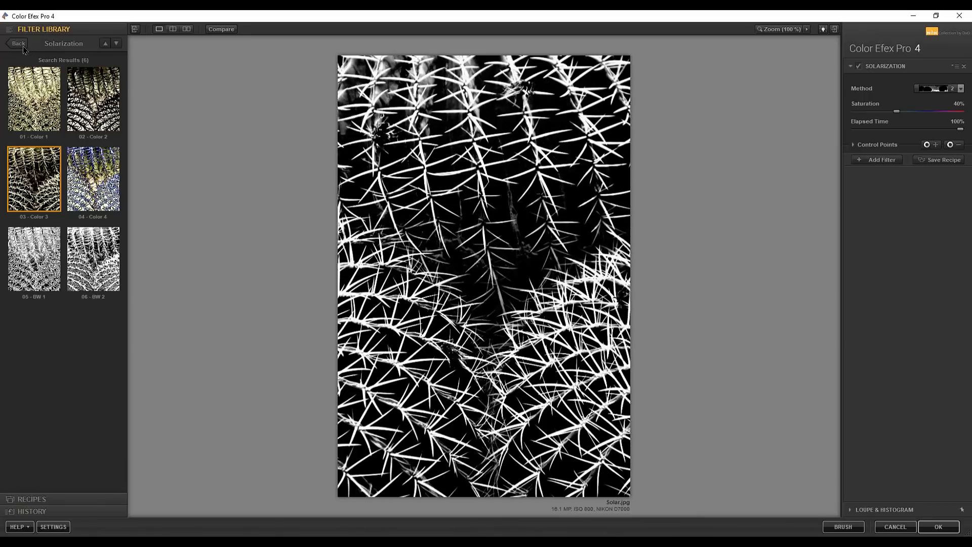
Step: Cancel the cactus filter, close Solar.jpg and open the Darken Lighten succulent photo
left_click(908, 529)
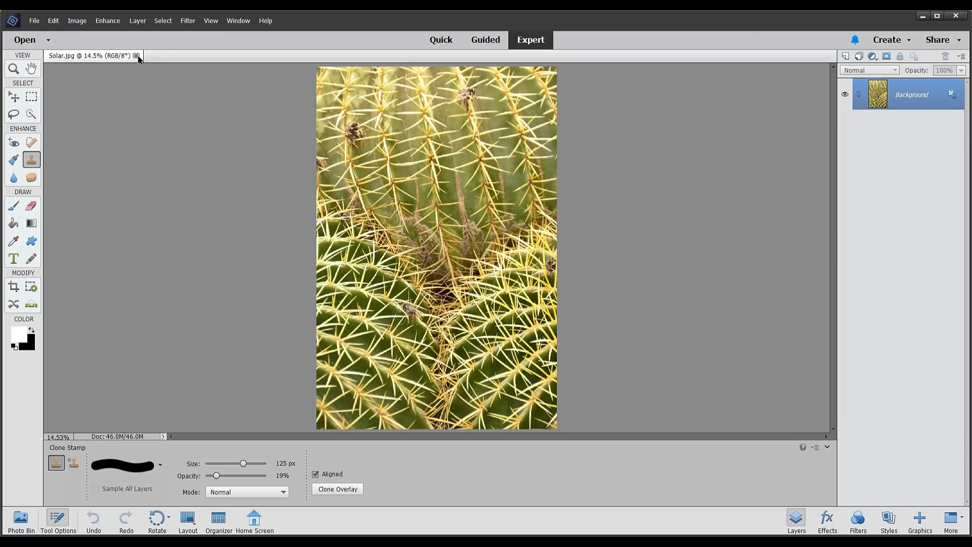
left_click(136, 56)
left_click(34, 21)
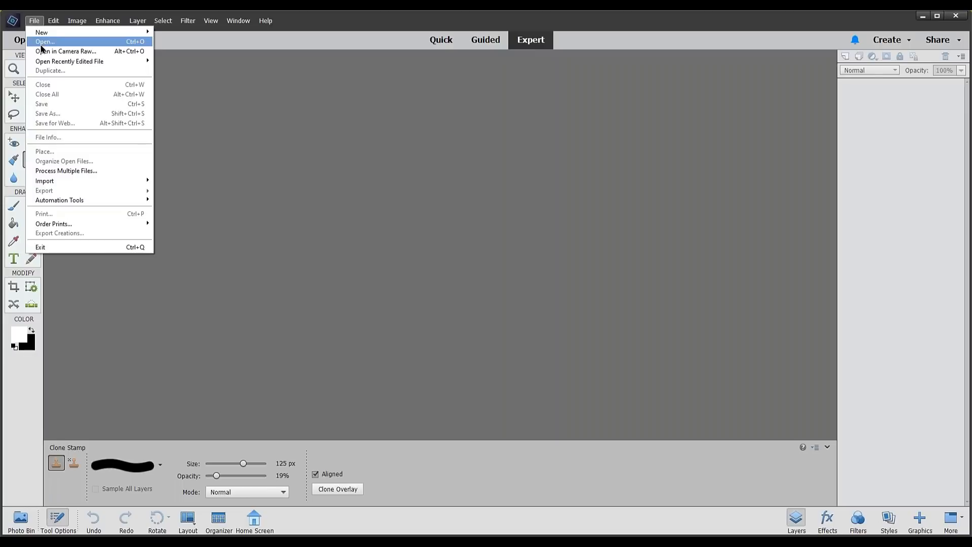
left_click(44, 42)
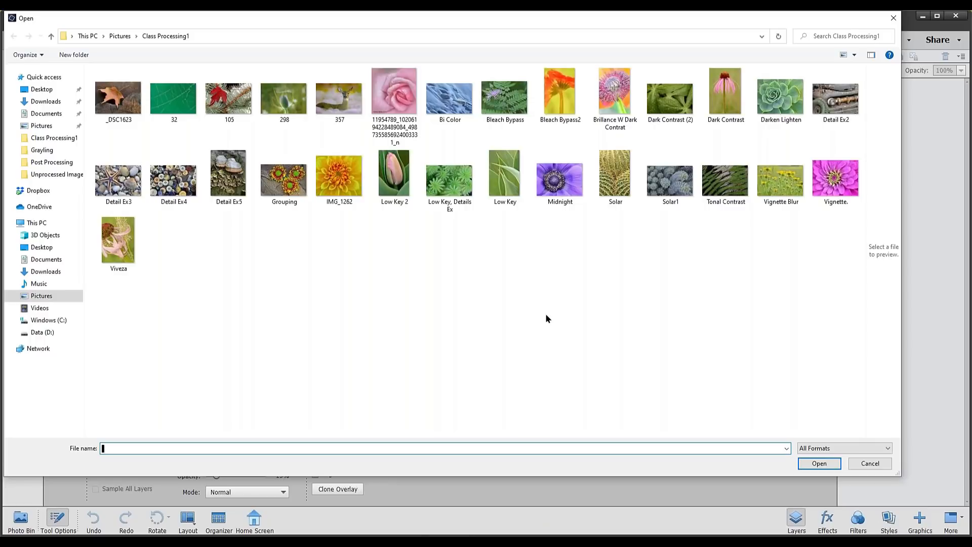
double_click(779, 99)
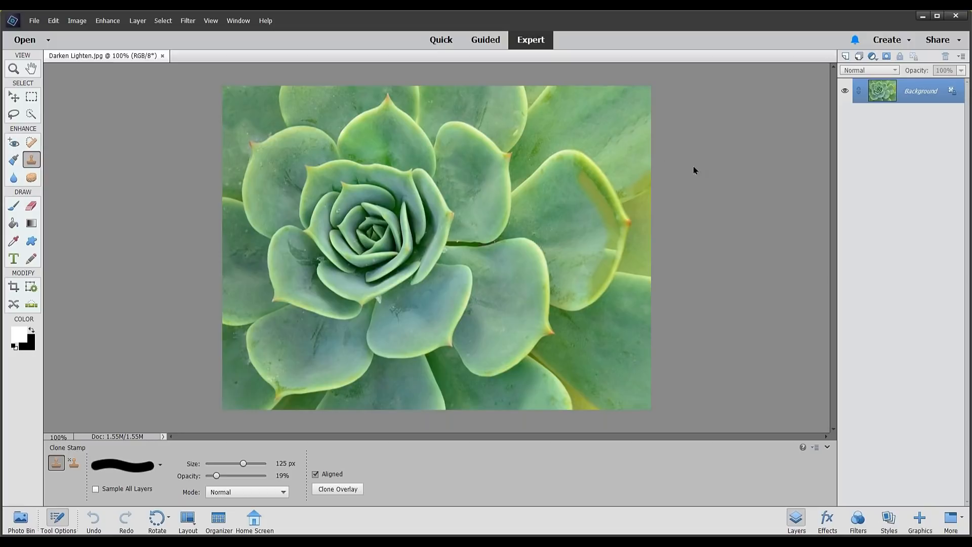
Step: Open the succulent photo in Color Efex Pro 4 and apply the Low Key preset 03 - Strong Low Key
left_click(188, 20)
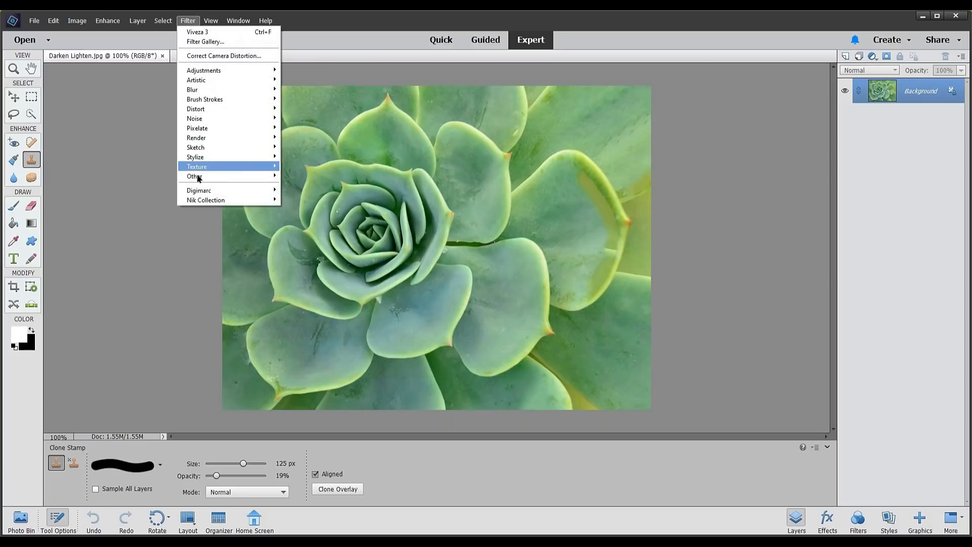
mouse_move(205, 202)
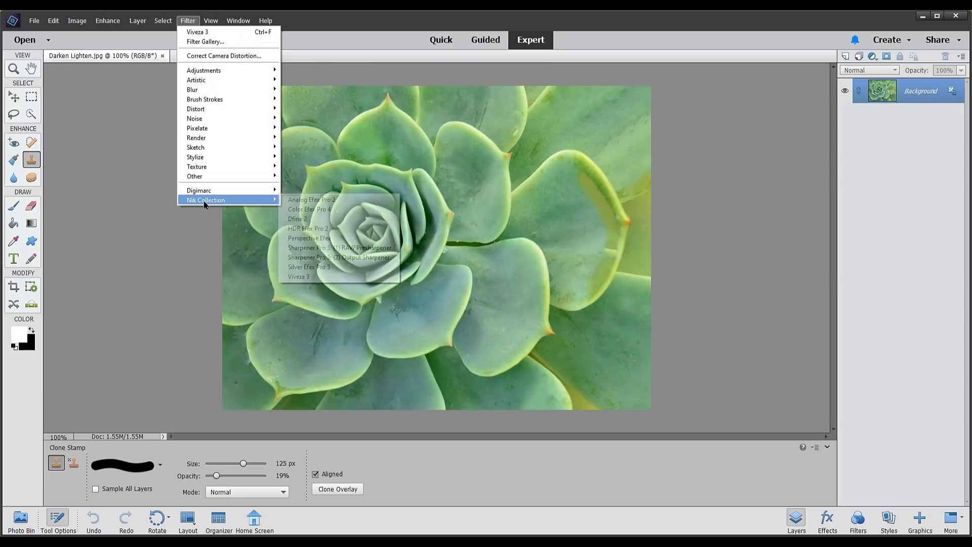
left_click(289, 209)
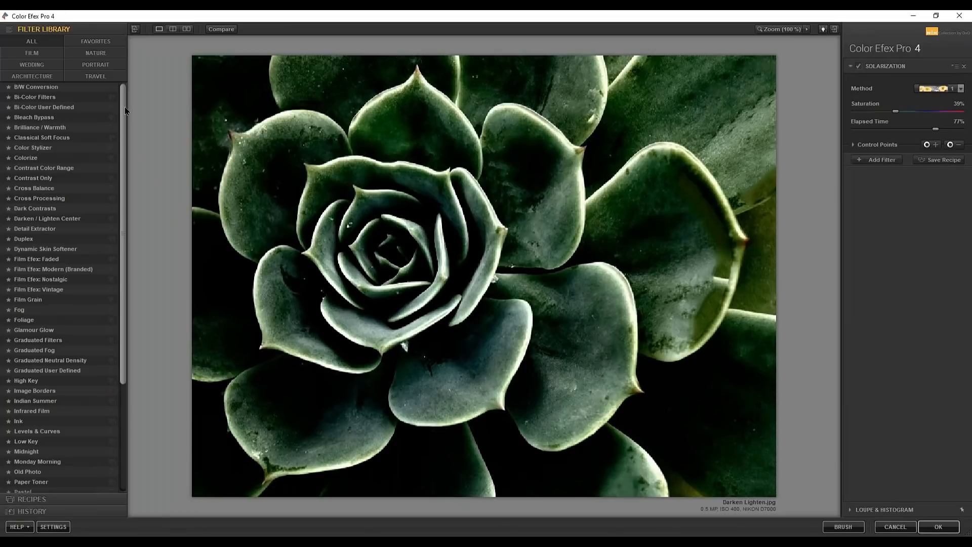
left_click_drag(125, 106, 126, 265)
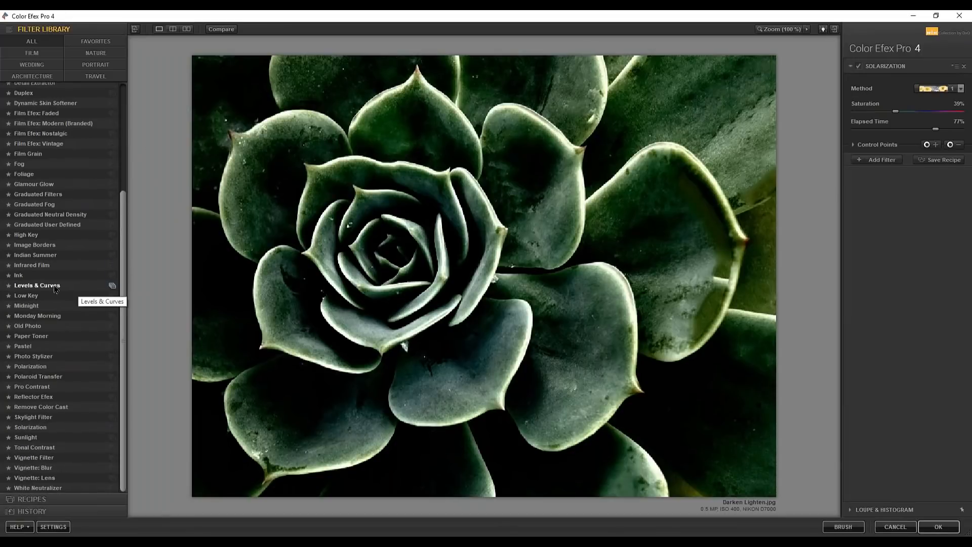
left_click(26, 296)
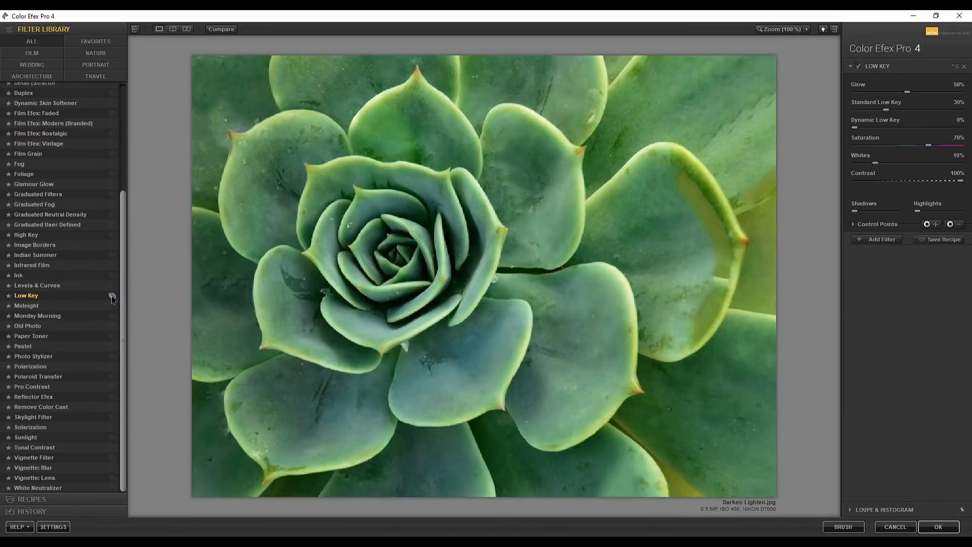
left_click(112, 297)
left_click(77, 259)
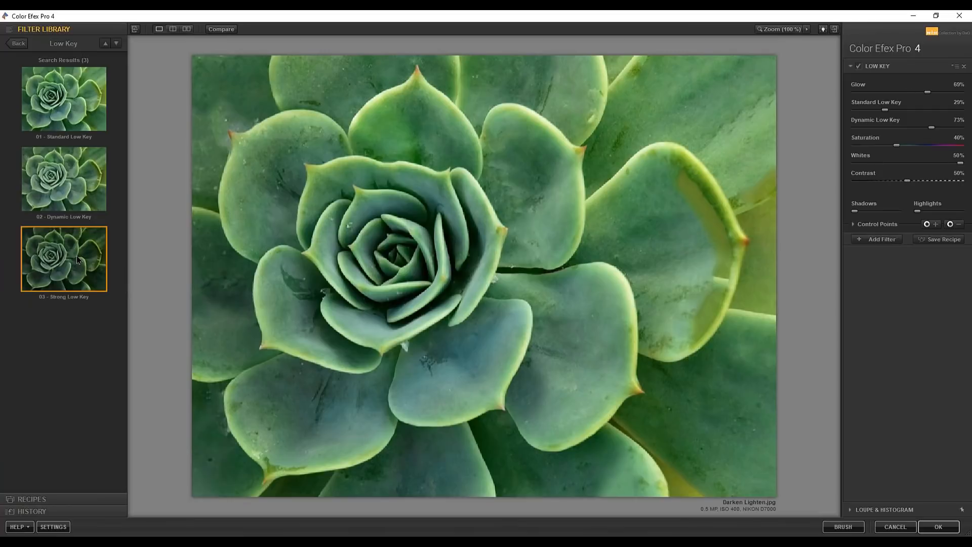
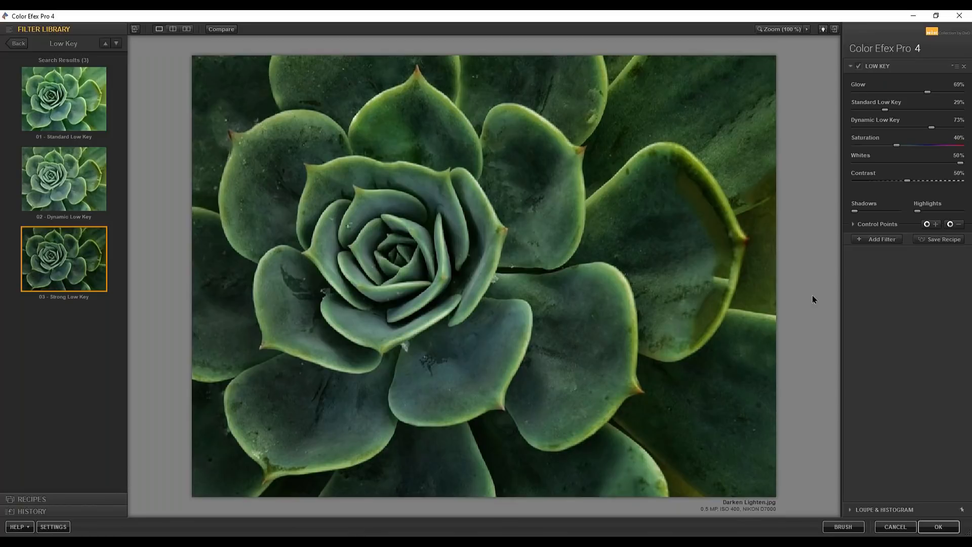
Step: Stack a Darken / Lighten Center filter on top of the Low Key filter on the succulent photo
left_click(877, 241)
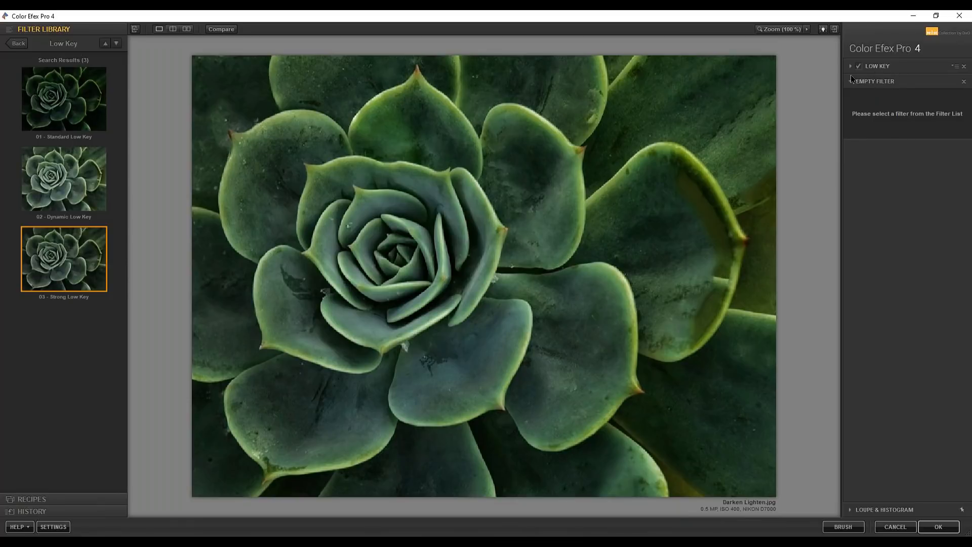
left_click(17, 44)
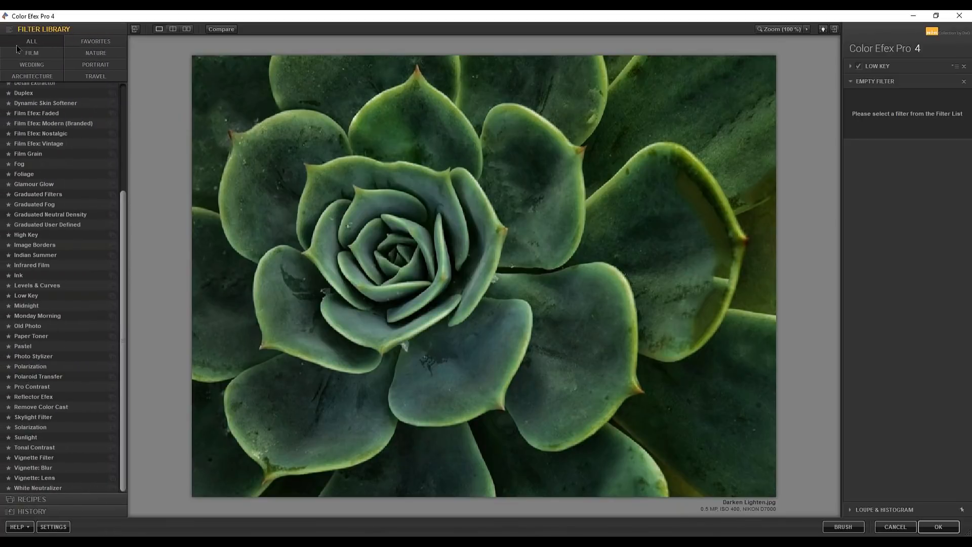
scroll(67, 126, "up", 1)
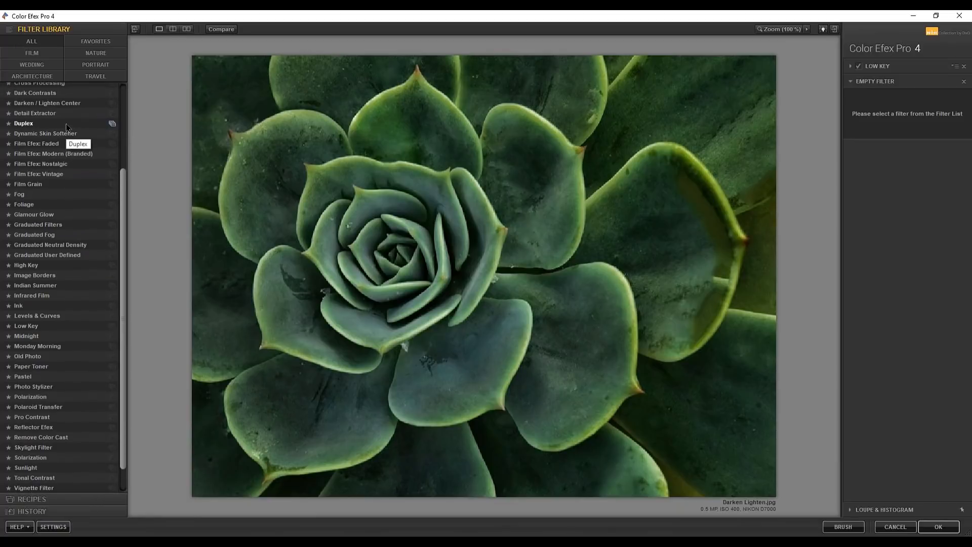
scroll(28, 143, "up", 1)
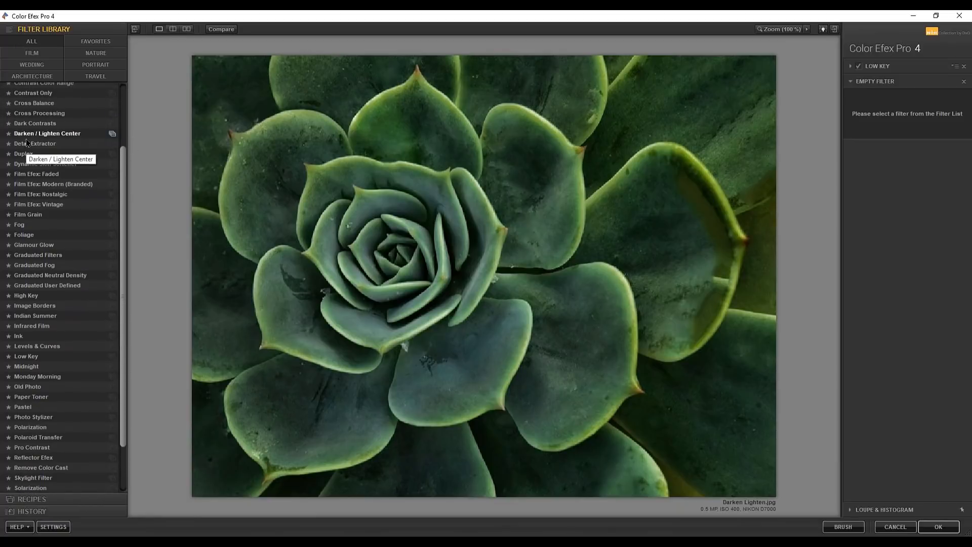
left_click(23, 136)
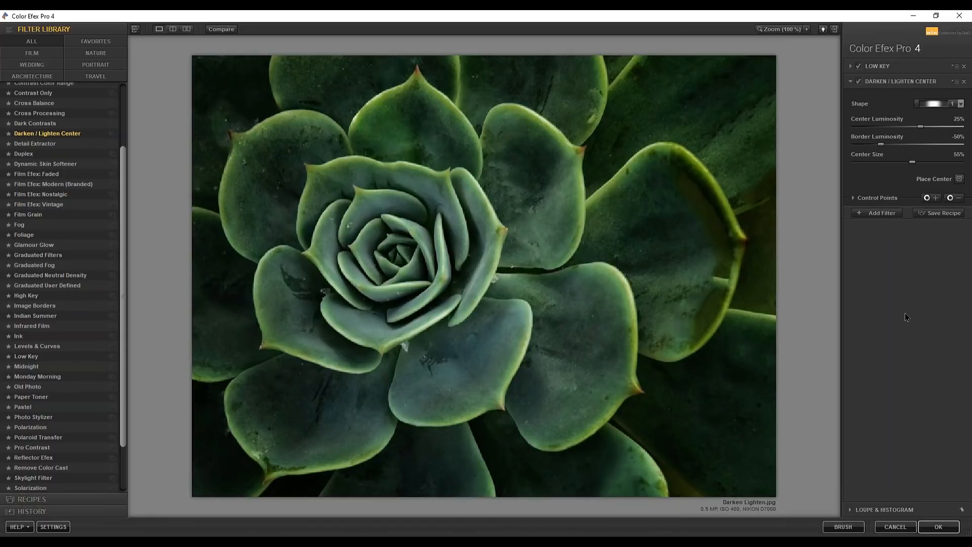
Step: Try the light center above the large outer leaf and below it, and place it on the middle of the rosette
left_click(959, 179)
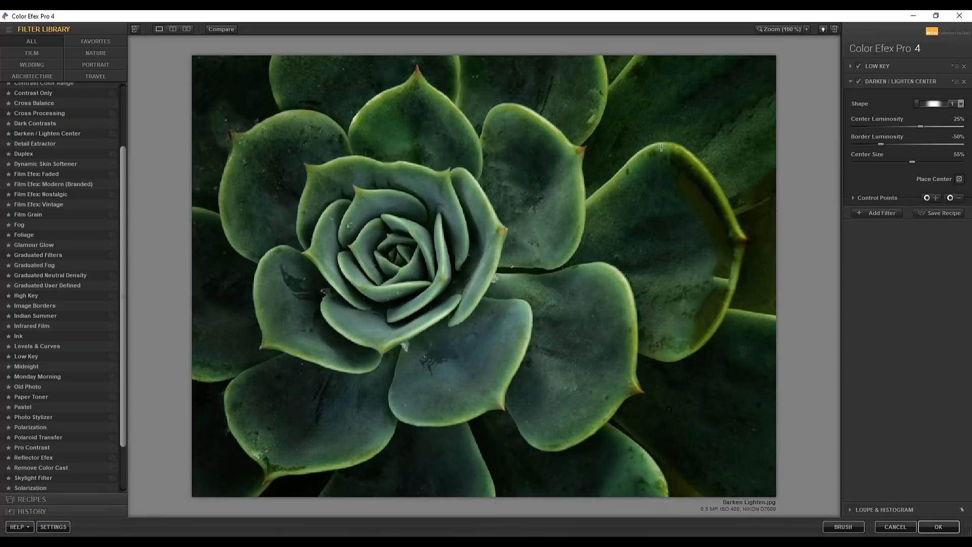
left_click(671, 129)
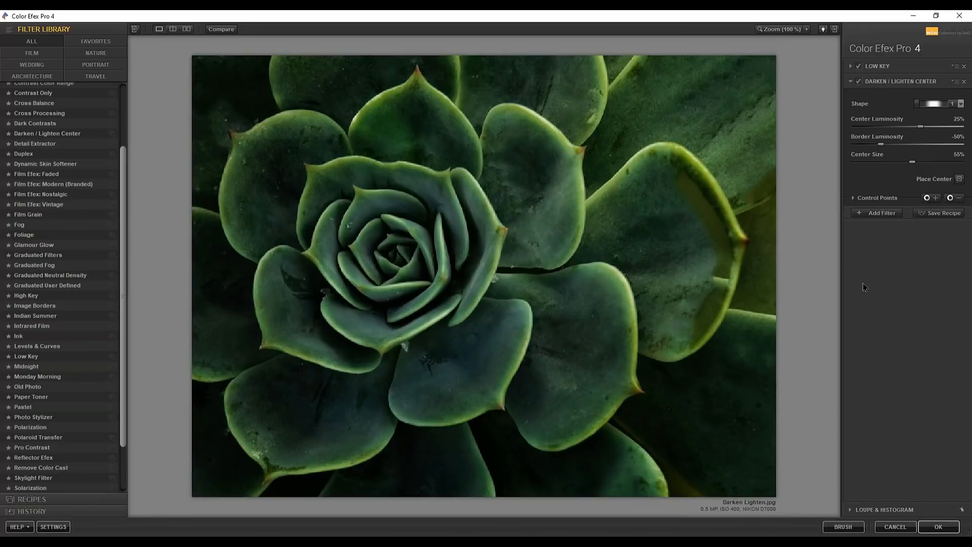
left_click(959, 181)
left_click(687, 377)
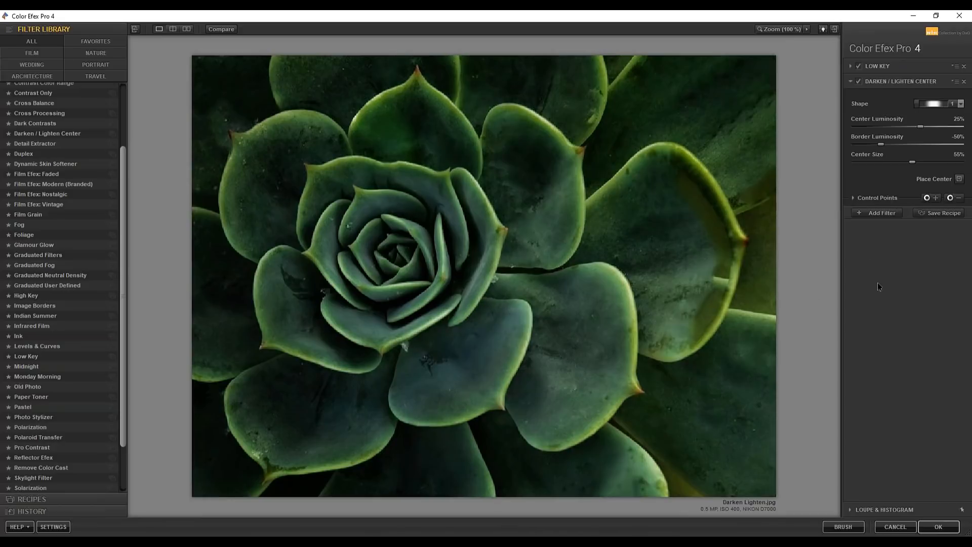
left_click(959, 180)
left_click(403, 253)
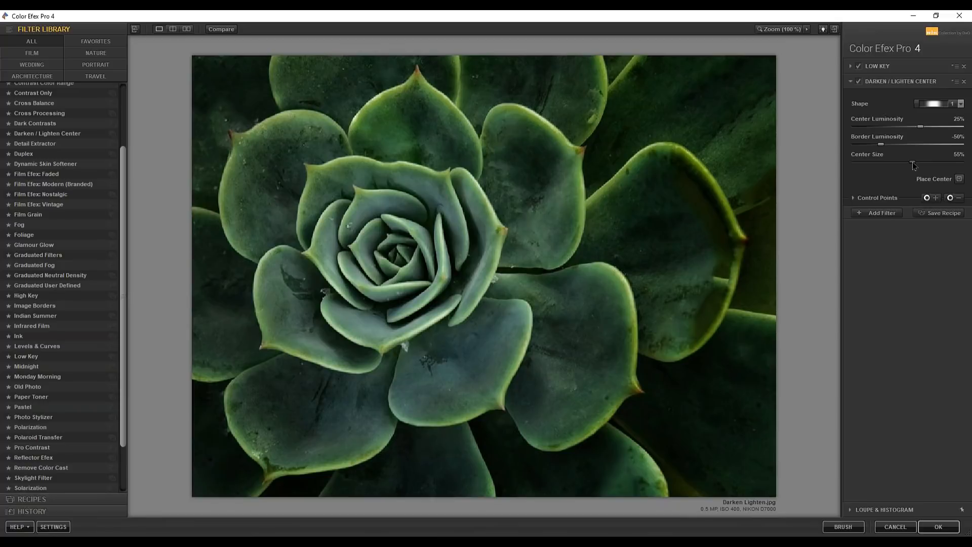
Step: Set the Darken / Lighten Center filter's Center Size to 0%, Center Luminosity to 100% and Border Luminosity to -100%
left_click_drag(914, 166, 853, 166)
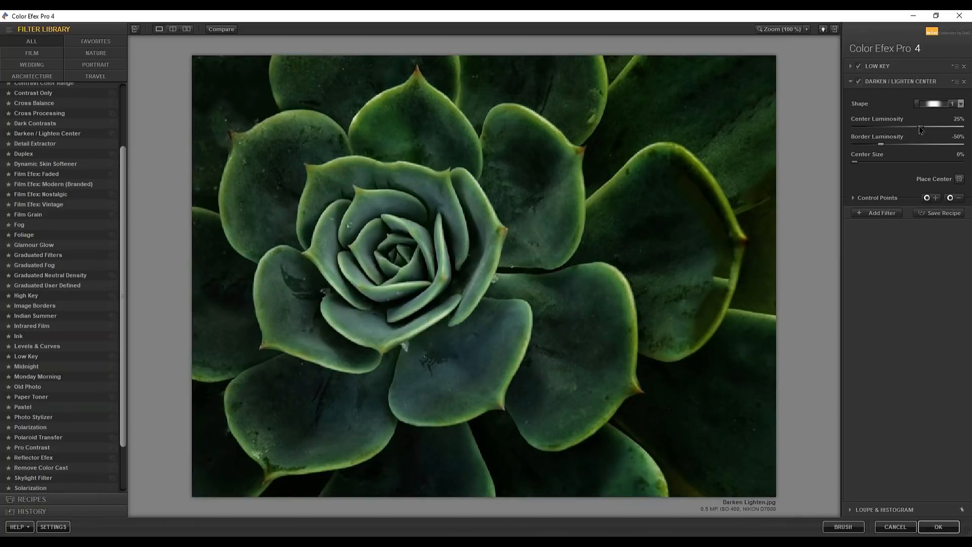
left_click_drag(920, 127, 965, 130)
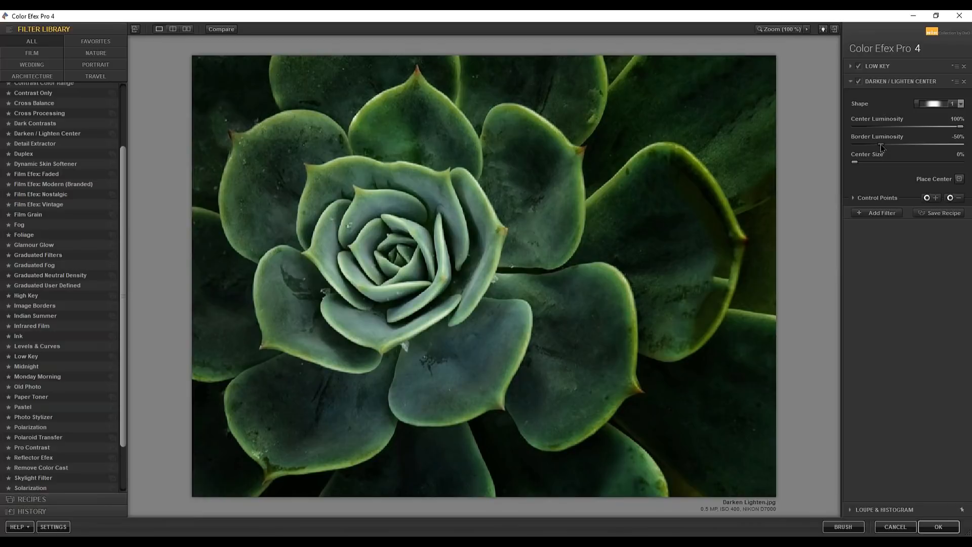
left_click_drag(882, 148, 855, 147)
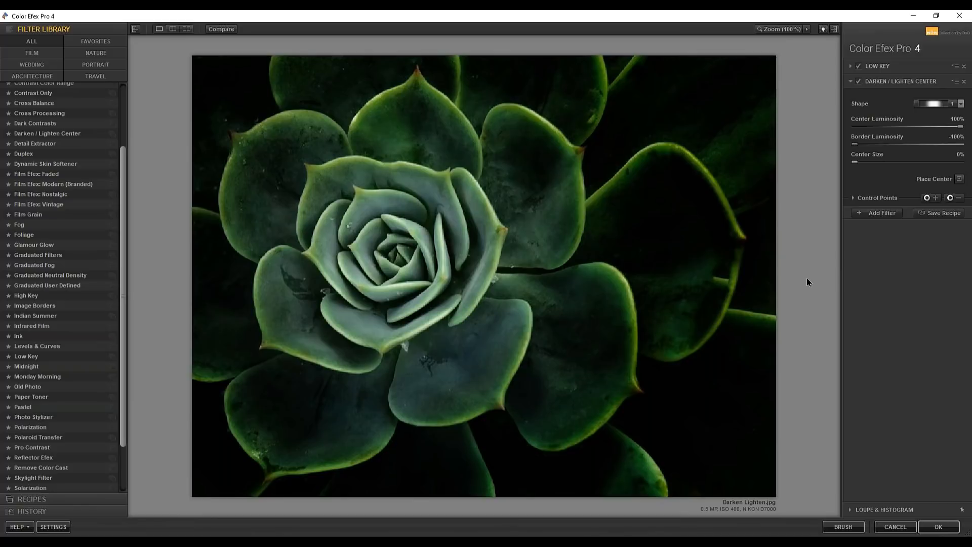
Step: Try Center Luminosity -88% with Border Luminosity 100%, and settle on 45% for the center and -18% for the border
left_click_drag(855, 145, 848, 124)
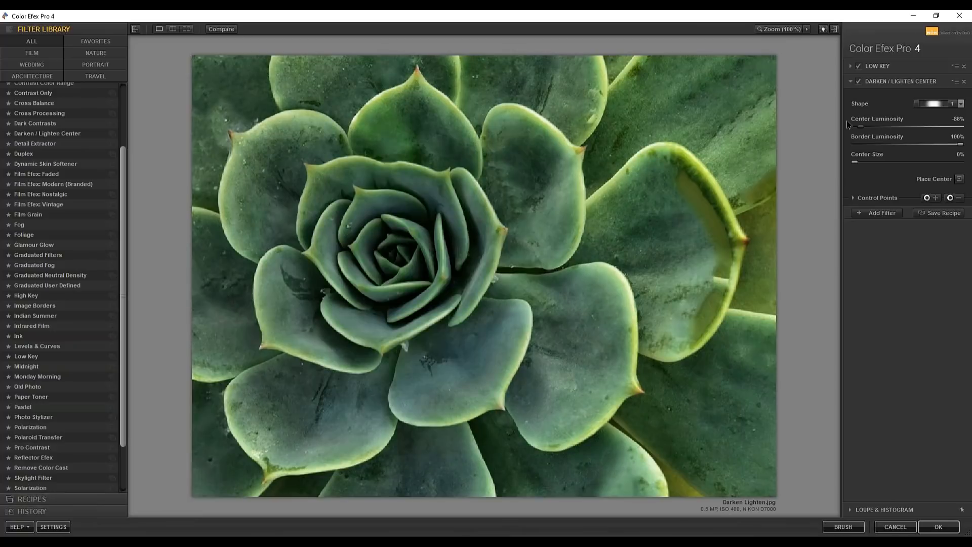
double_click(877, 122)
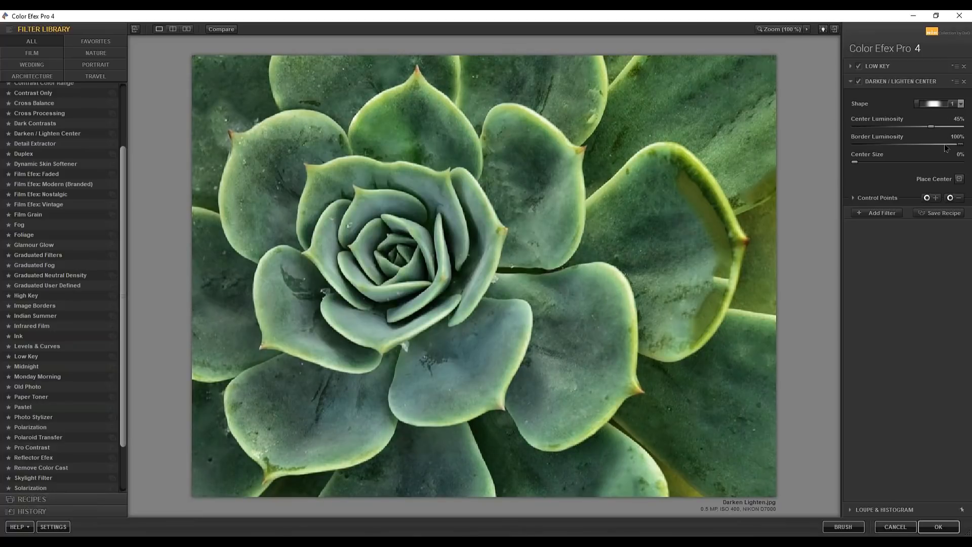
double_click(947, 148)
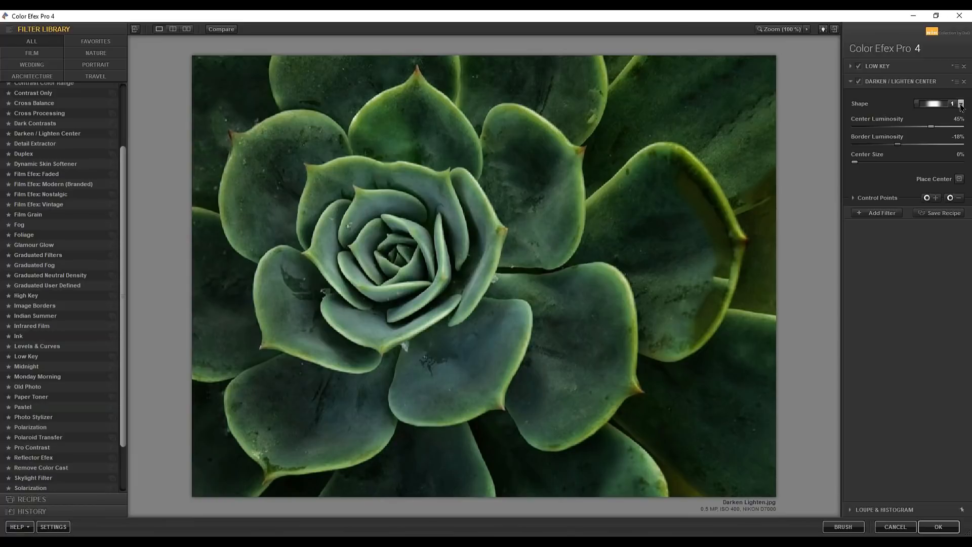
Step: Try Shape 1 and Shape 2 for the Darken / Lighten Center effect, ending on Shape 2
left_click(960, 105)
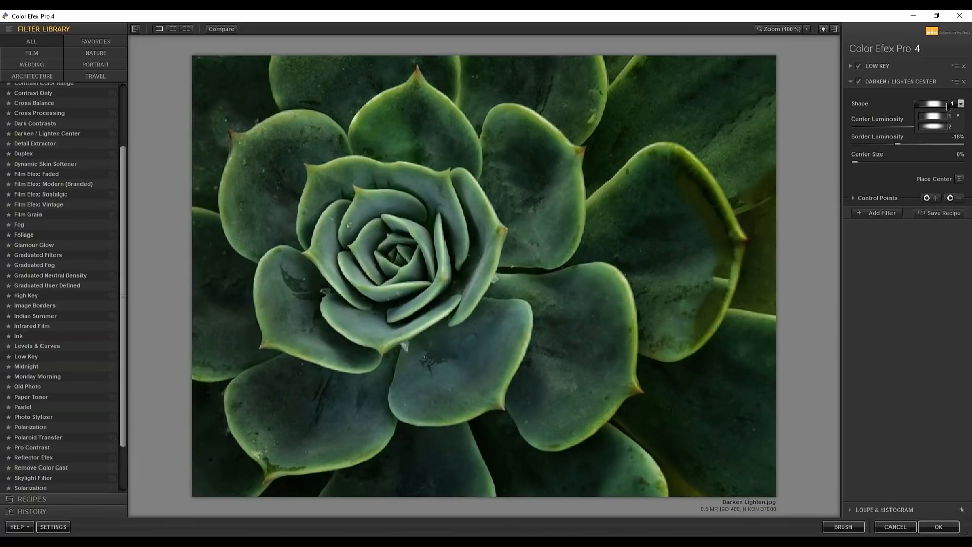
left_click(937, 117)
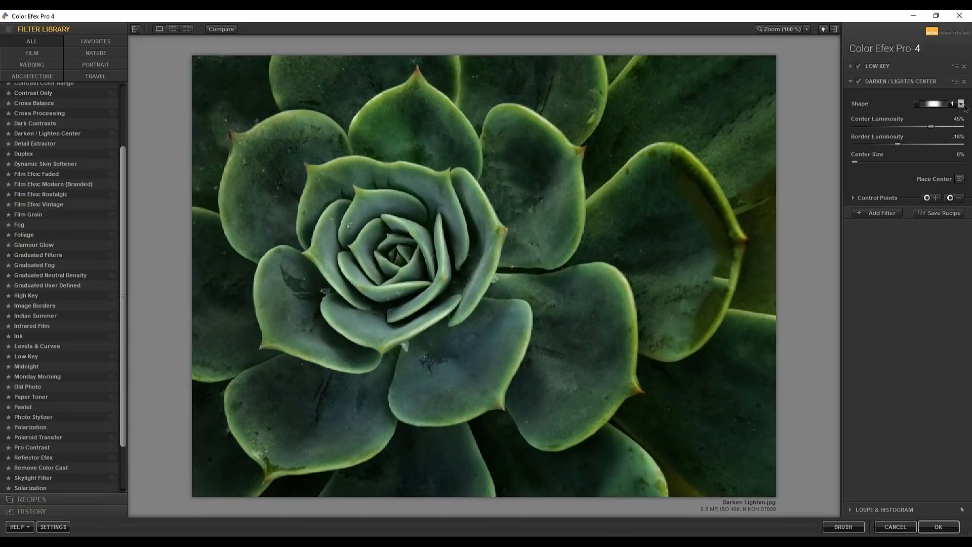
left_click(961, 104)
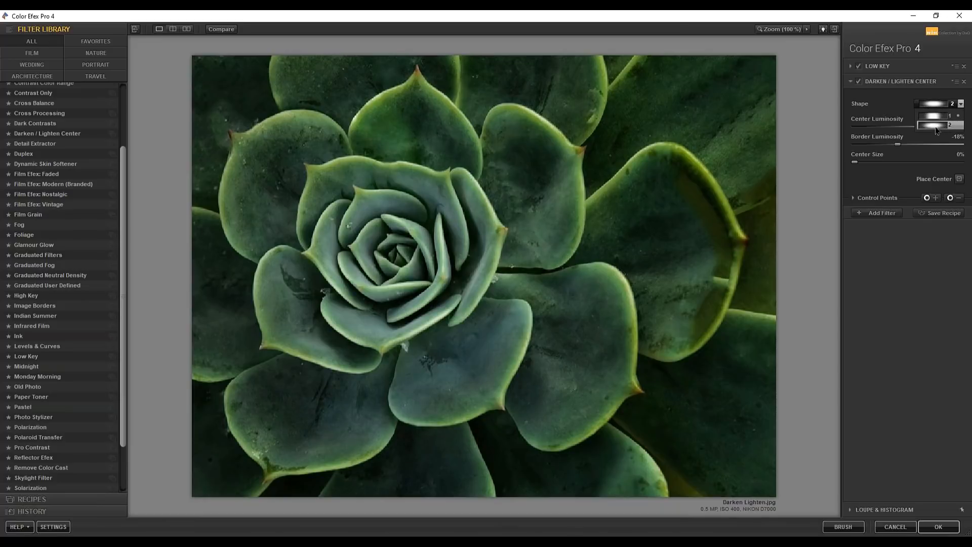
left_click(934, 127)
Step: Cancel the succulent filters, close Darken Lighten.jpg and open the Low Key leaf photo
left_click(895, 526)
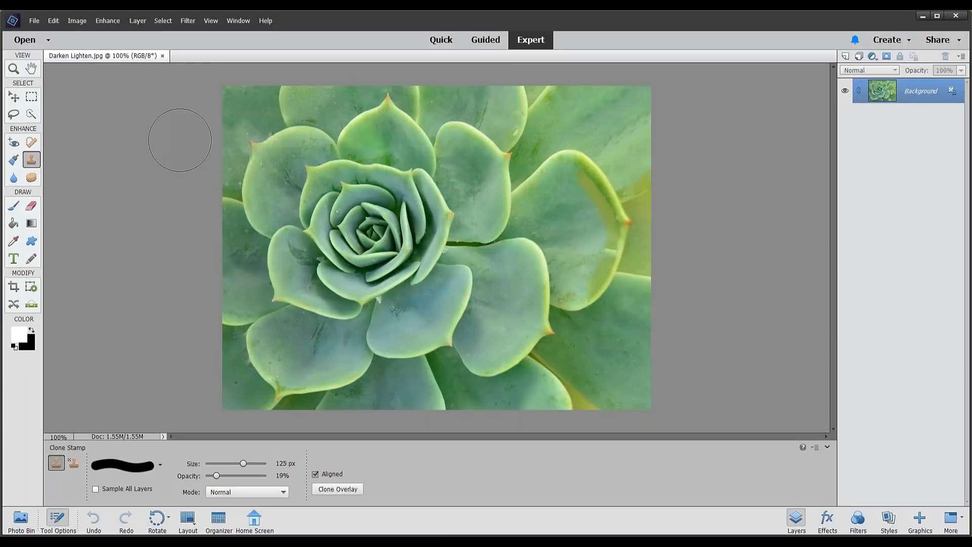
left_click(162, 56)
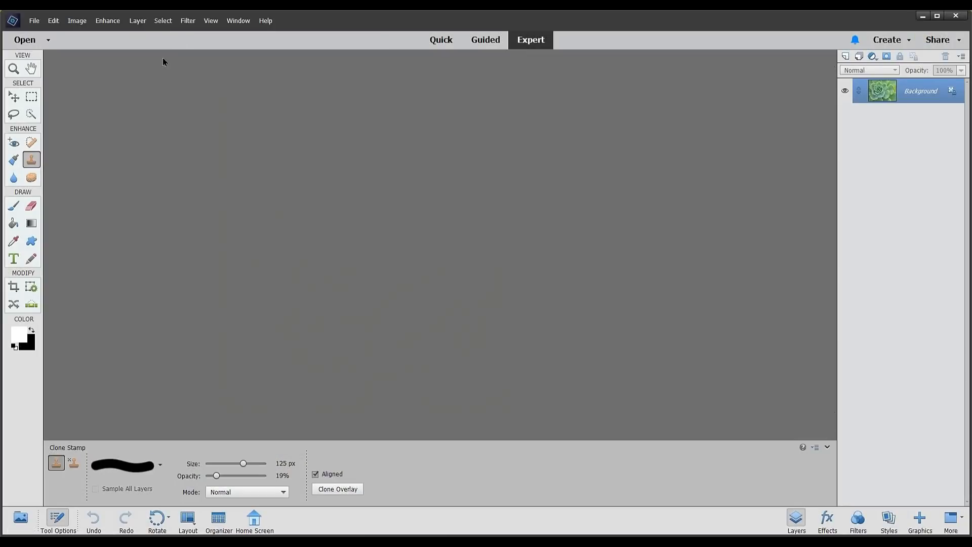
left_click(34, 20)
left_click(36, 42)
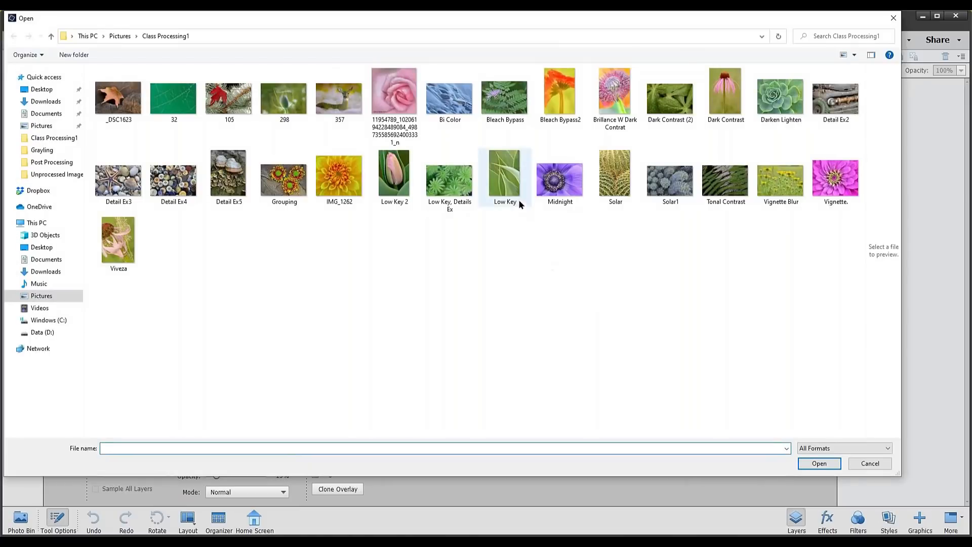
double_click(503, 175)
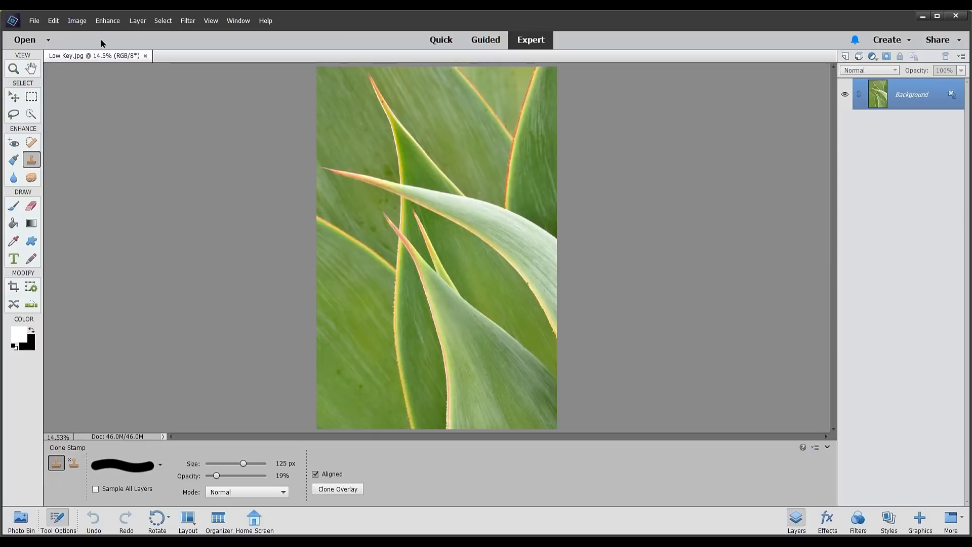
Step: Open the leaf photo in Color Efex Pro 4 and apply the Low Key preset 03 - Strong Low Key
left_click(186, 24)
mouse_move(255, 198)
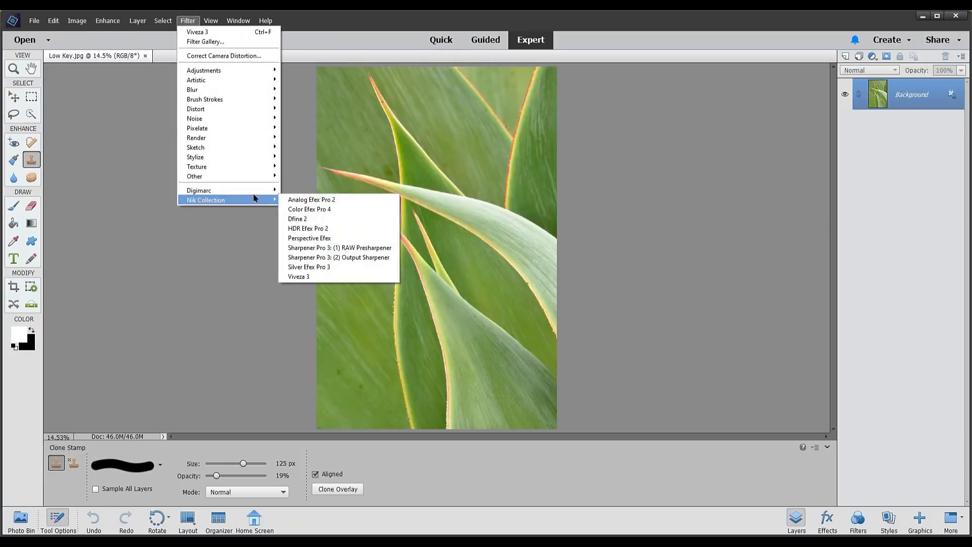
left_click(309, 209)
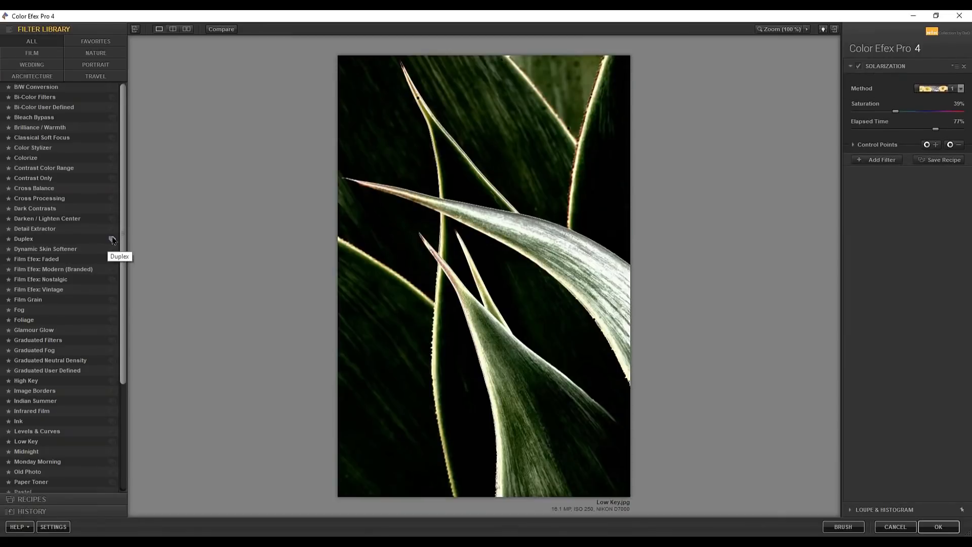
scroll(81, 354, "down", 1)
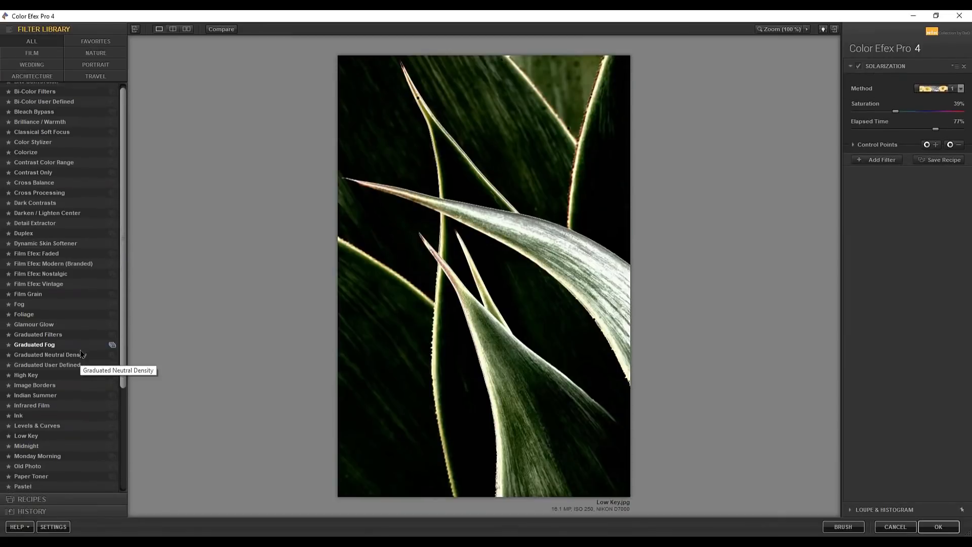
scroll(81, 354, "down", 4)
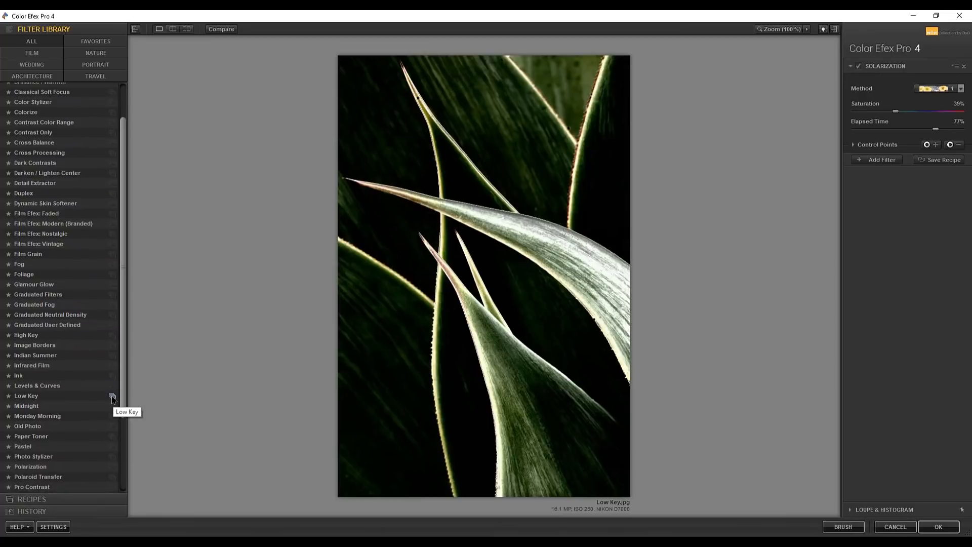
left_click(112, 396)
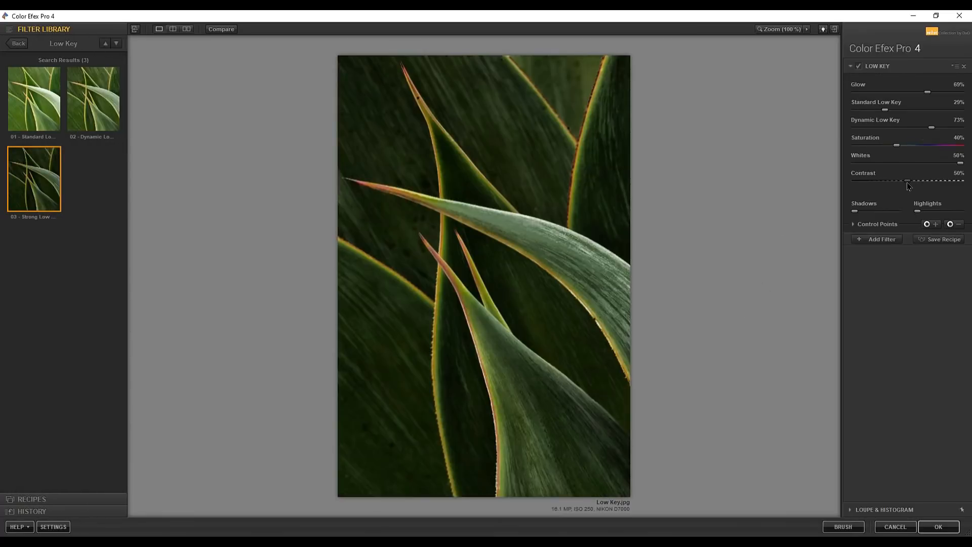
Step: Set Glow to 100%, Standard Low Key to 28%, Dynamic Low Key to 74%, Saturation to 55% and Contrast to 80%, and compare with the original
left_click_drag(907, 182, 940, 181)
left_click_drag(897, 147, 924, 144)
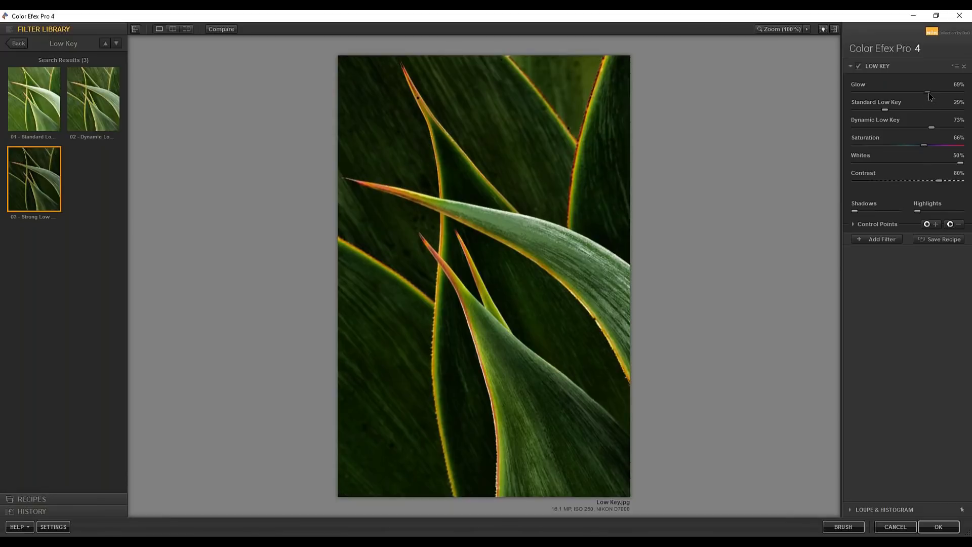
left_click_drag(928, 92, 965, 95)
mouse_move(887, 113)
left_mouse_down()
mouse_move(914, 113)
mouse_move(888, 112)
left_mouse_up()
left_click_drag(931, 127, 912, 142)
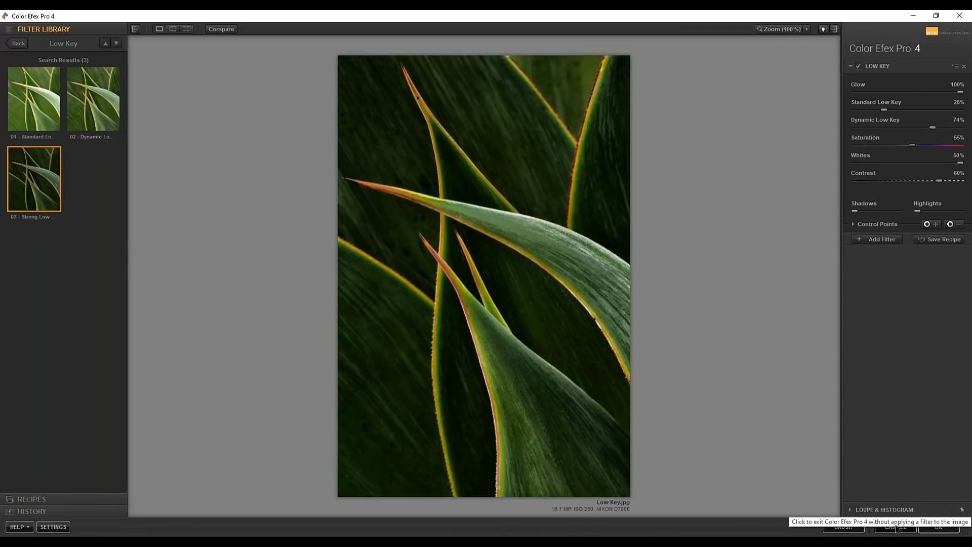
left_click(219, 31)
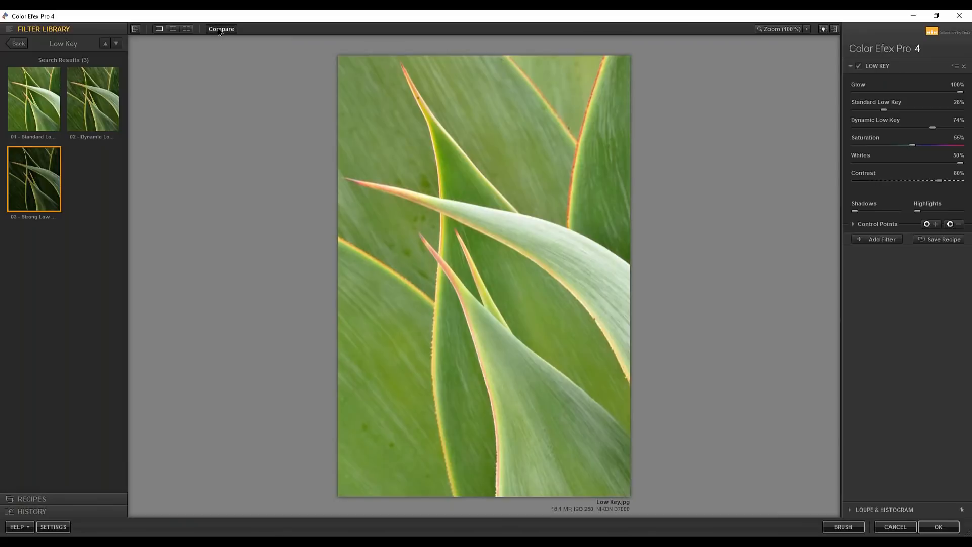
left_click(219, 32)
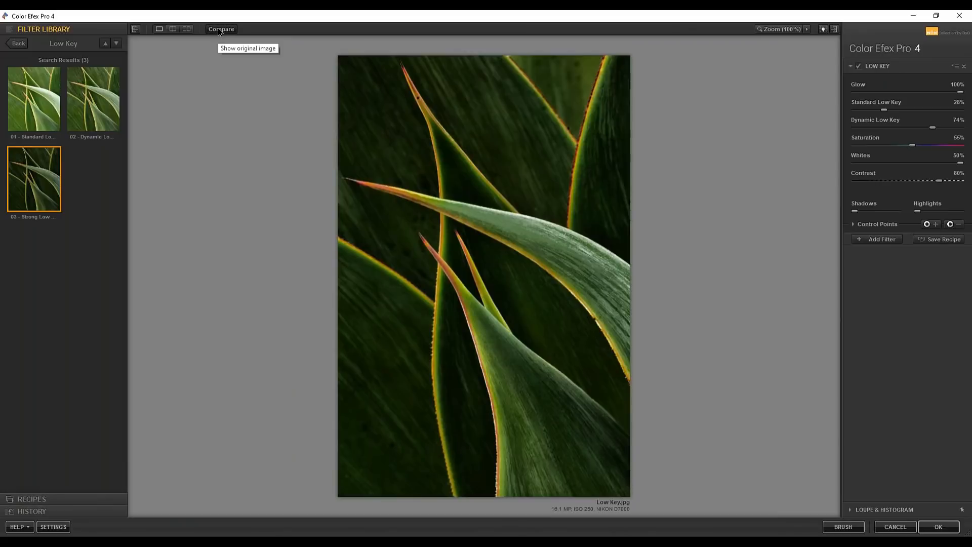
left_click(218, 31)
left_click(218, 31)
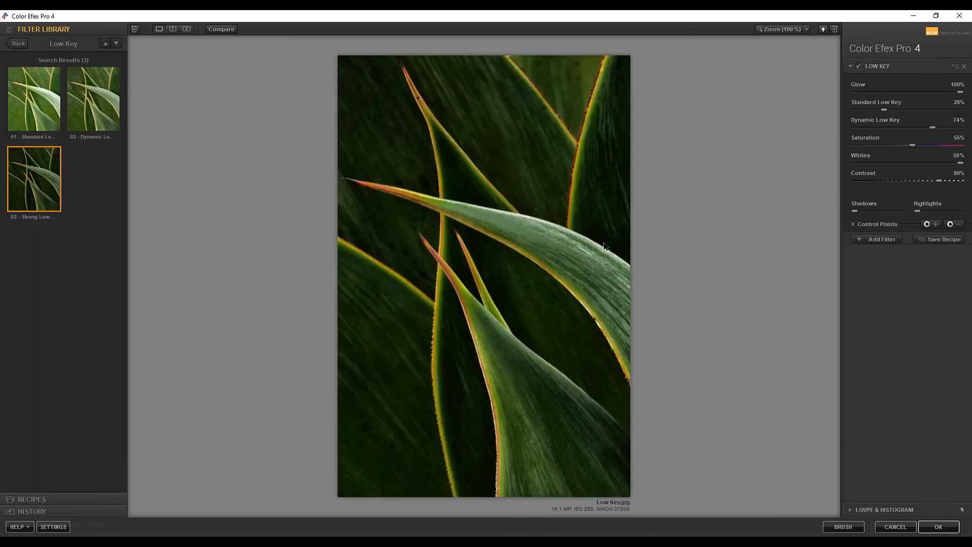
Step: Cancel the Low Key filter on the leaf photo, close Low Key.jpg and open the Low Key, Details Ex photo
left_click(894, 527)
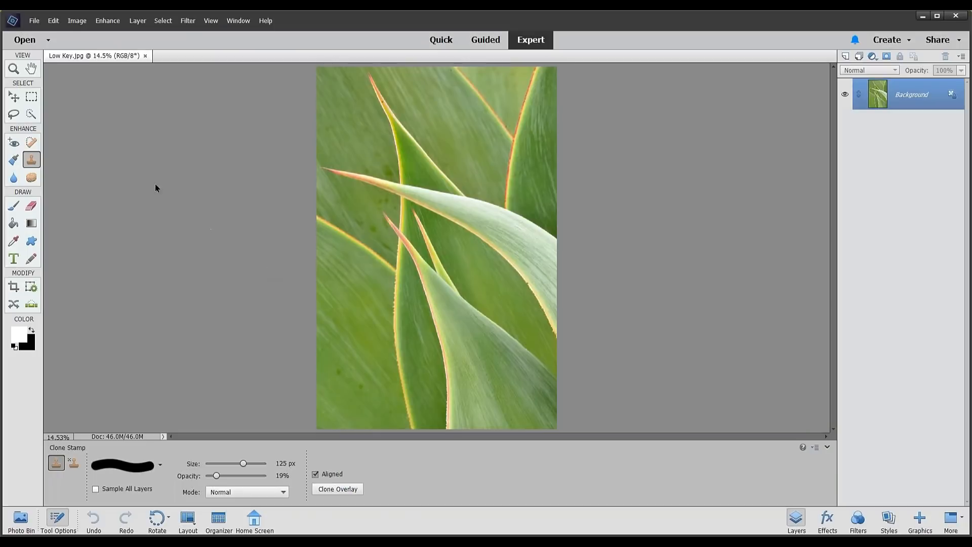
left_click(145, 55)
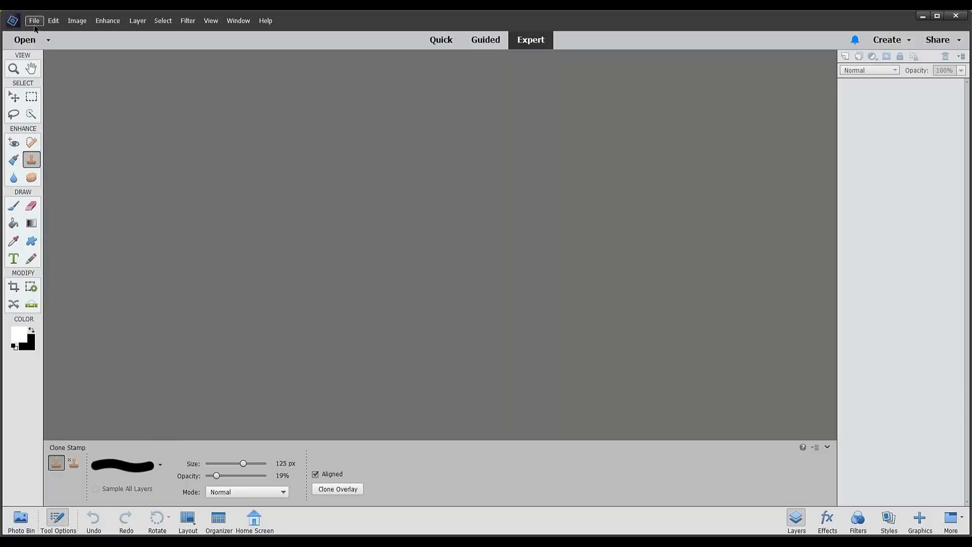
left_click(34, 21)
left_click(42, 42)
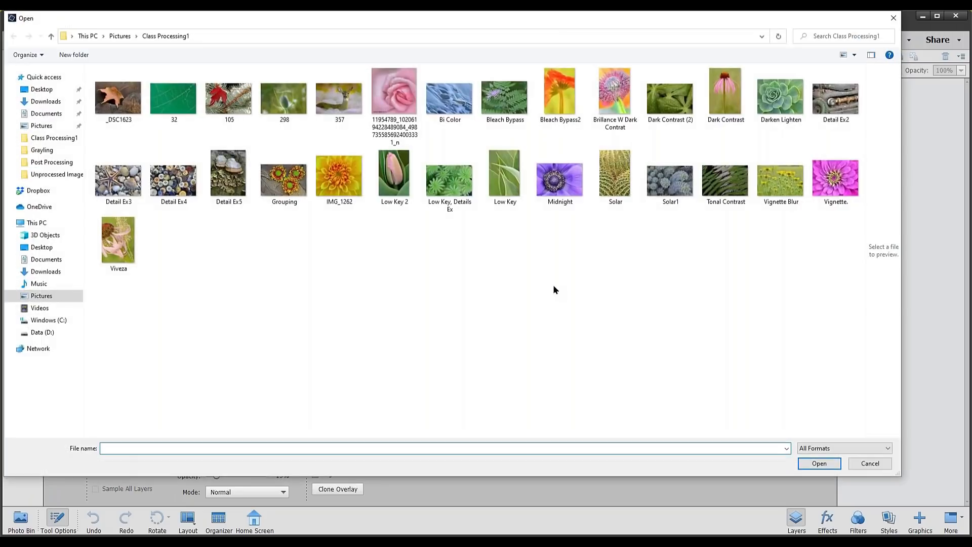
double_click(449, 183)
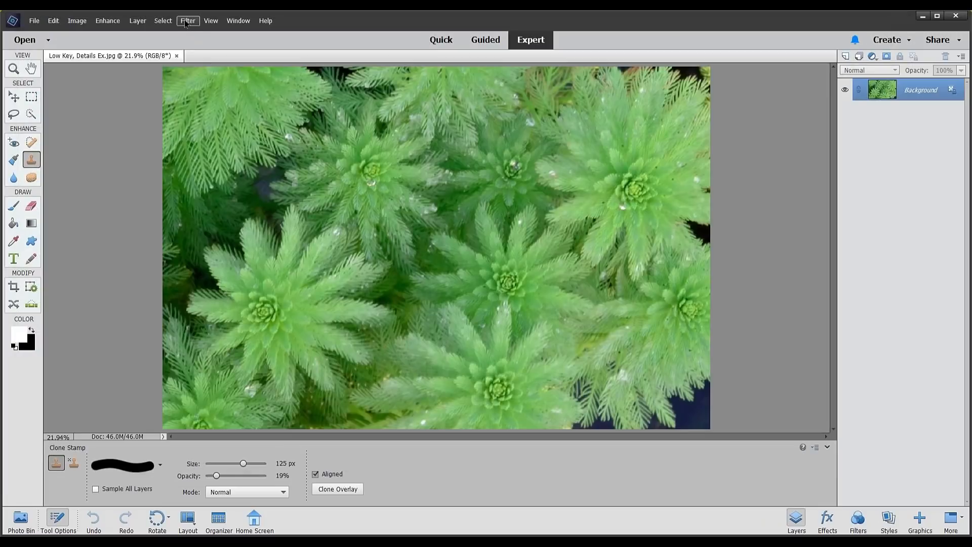
Step: Open the green plant photo in Color Efex Pro 4 and apply the Low Key preset 03 - Strong Low Key
left_click(186, 22)
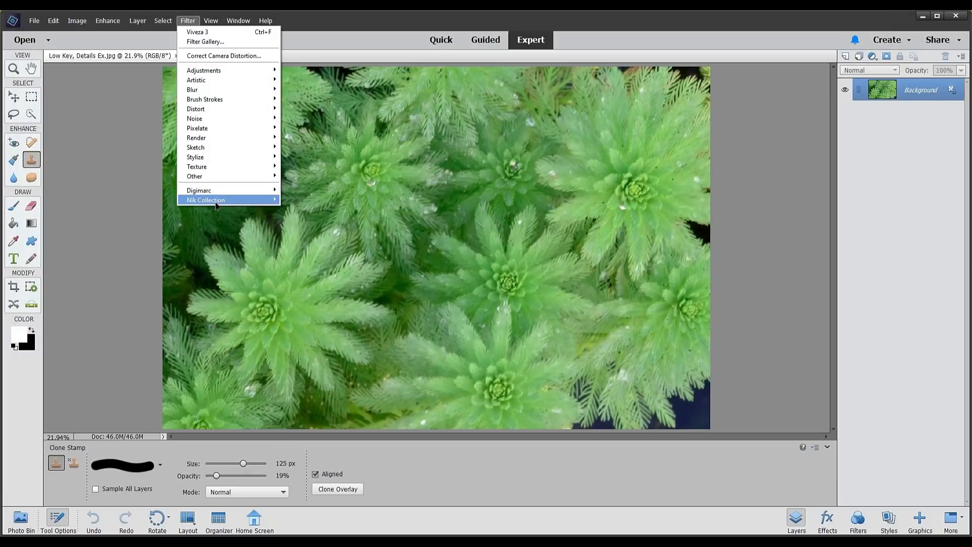
mouse_move(216, 205)
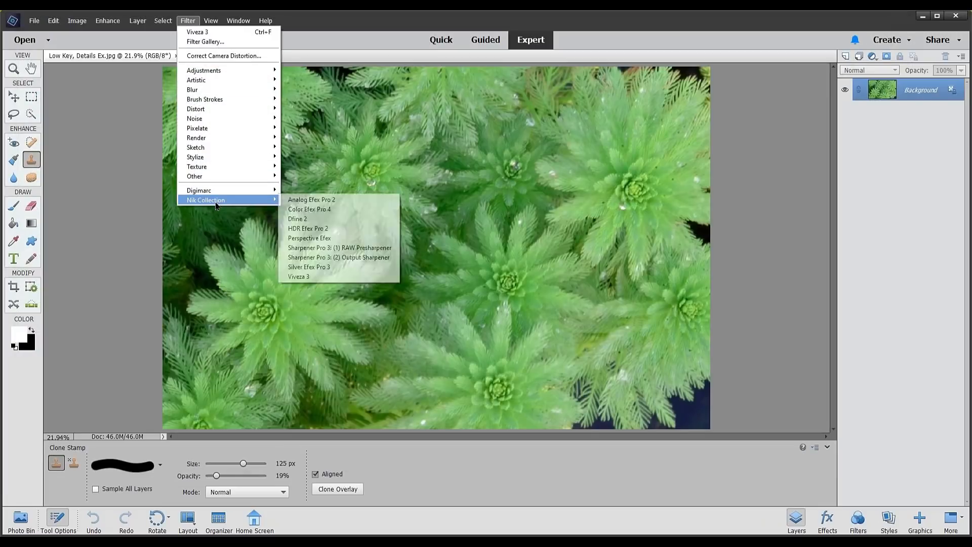
left_click(290, 210)
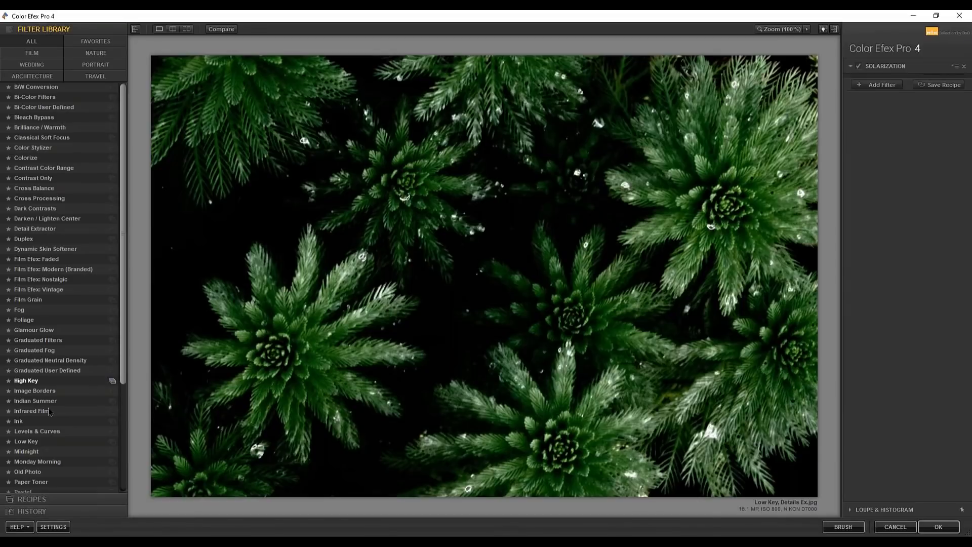
left_click(31, 441)
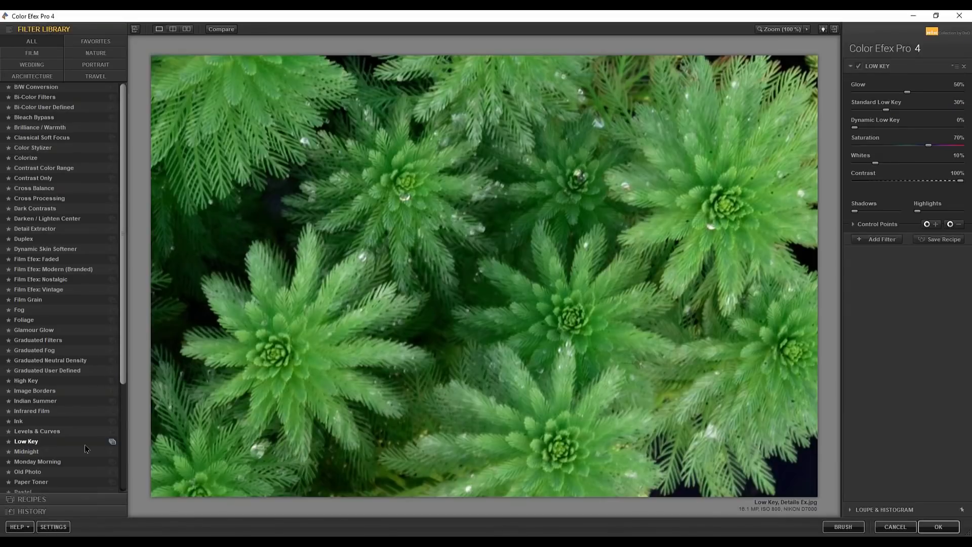
left_click(112, 442)
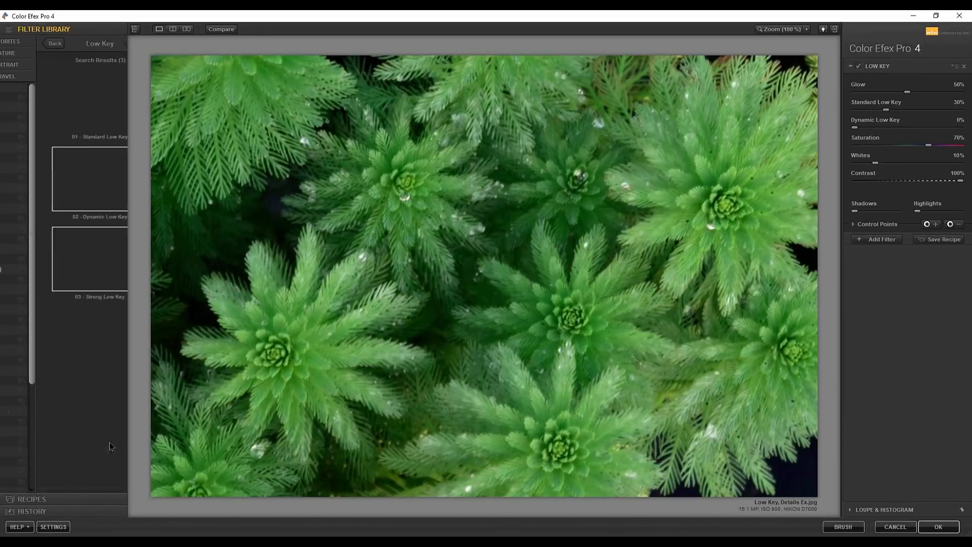
left_click(59, 266)
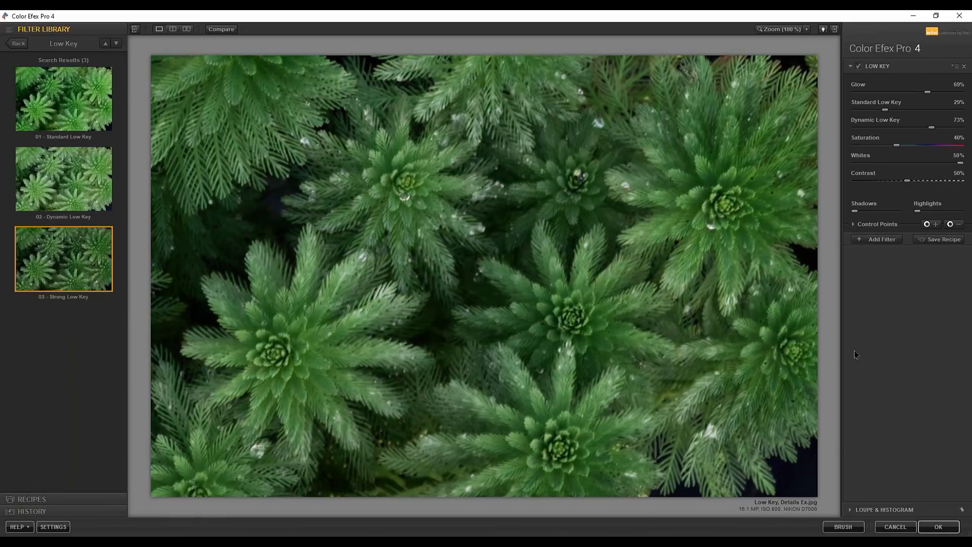
Step: Compare the Strong Low Key effect on the green plants with the original image
left_click(216, 32)
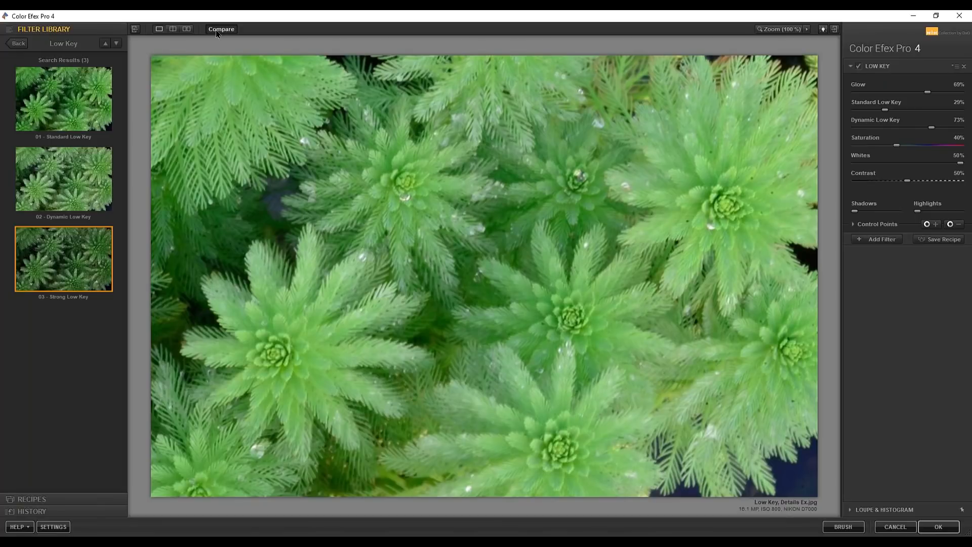
left_click(216, 32)
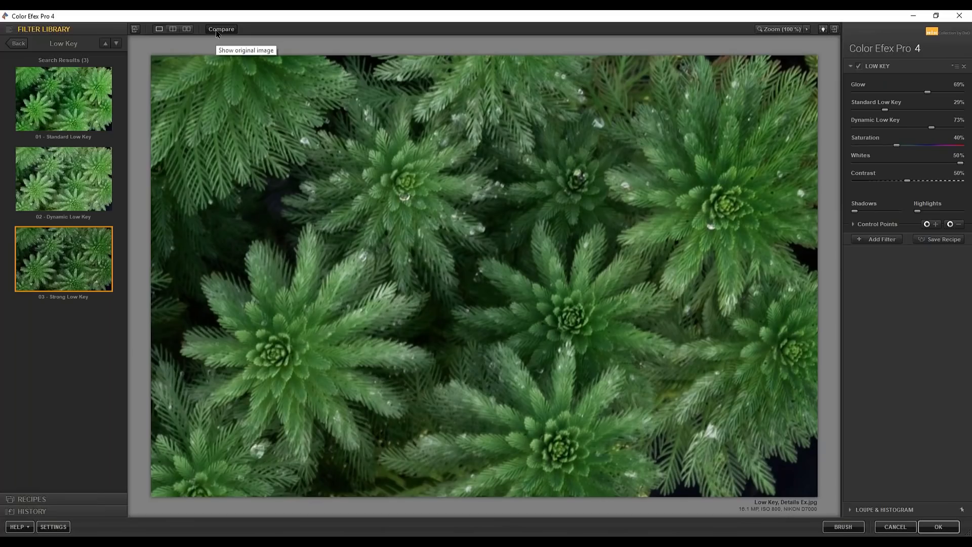
left_click(216, 31)
Step: Stack a Detail Extractor filter on Low Key, trying 02 - Strong Large Details and ending on preset 04 - Extreme Details
left_click(876, 239)
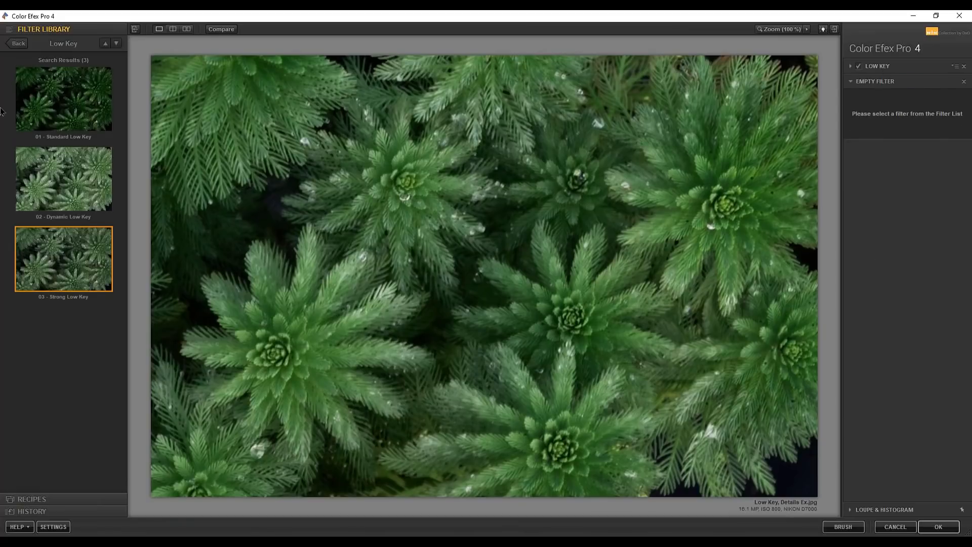
left_click(18, 43)
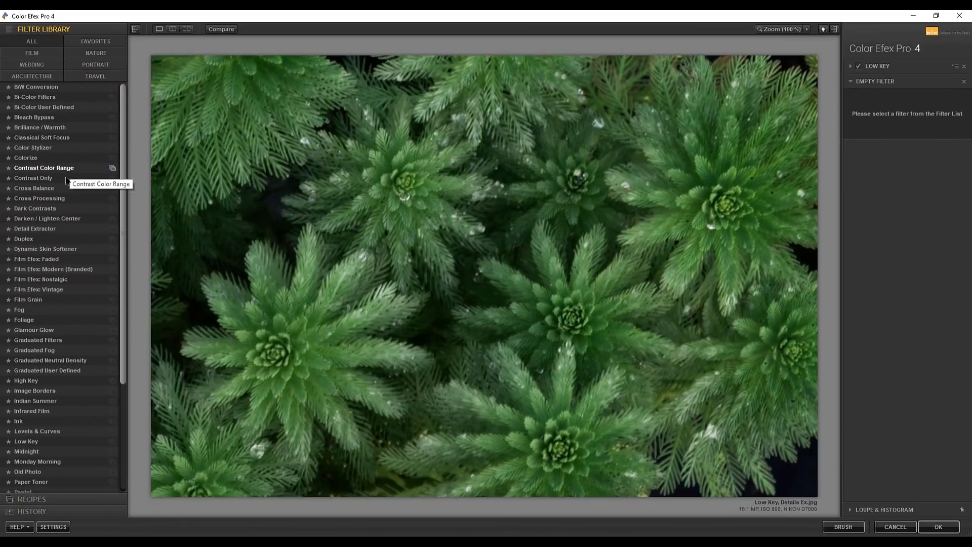
left_click(112, 230)
left_click(60, 335)
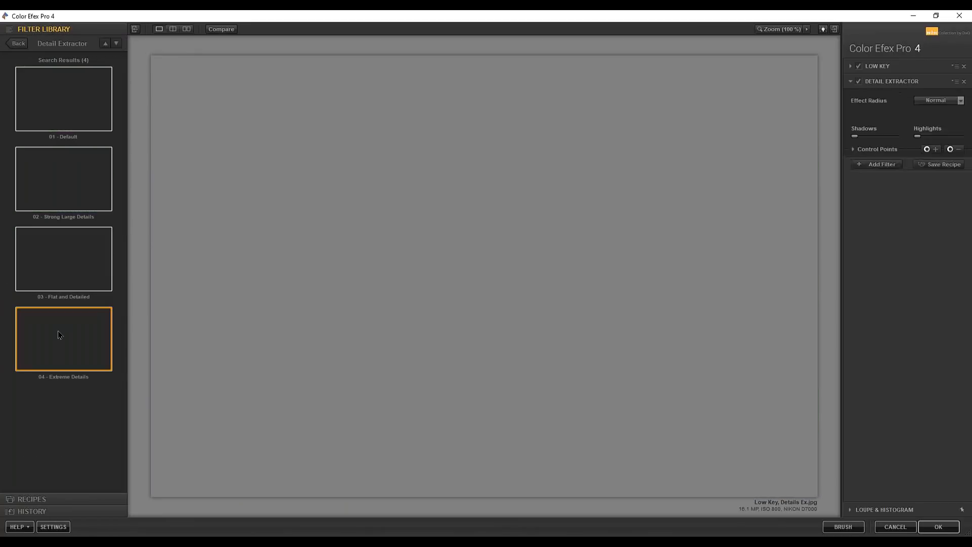
left_click(59, 198)
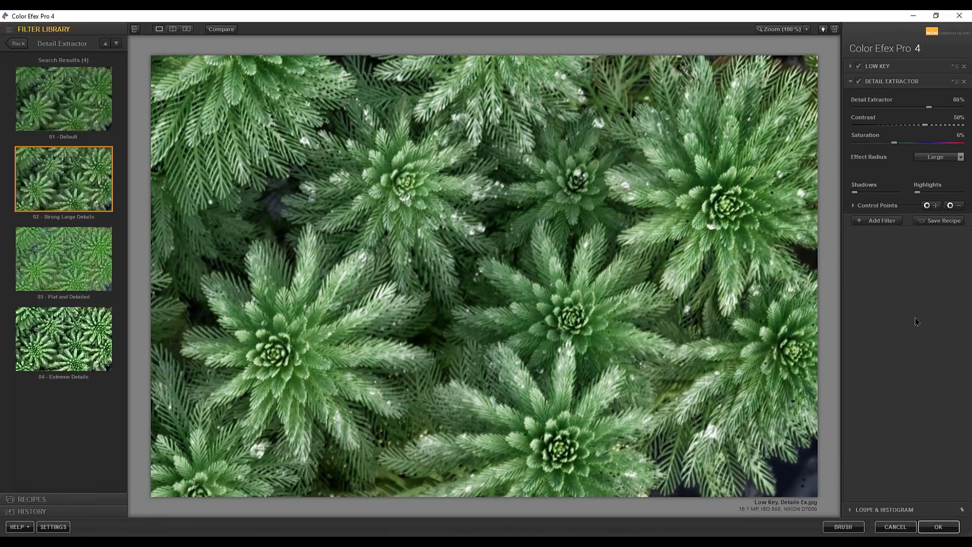
left_click(87, 334)
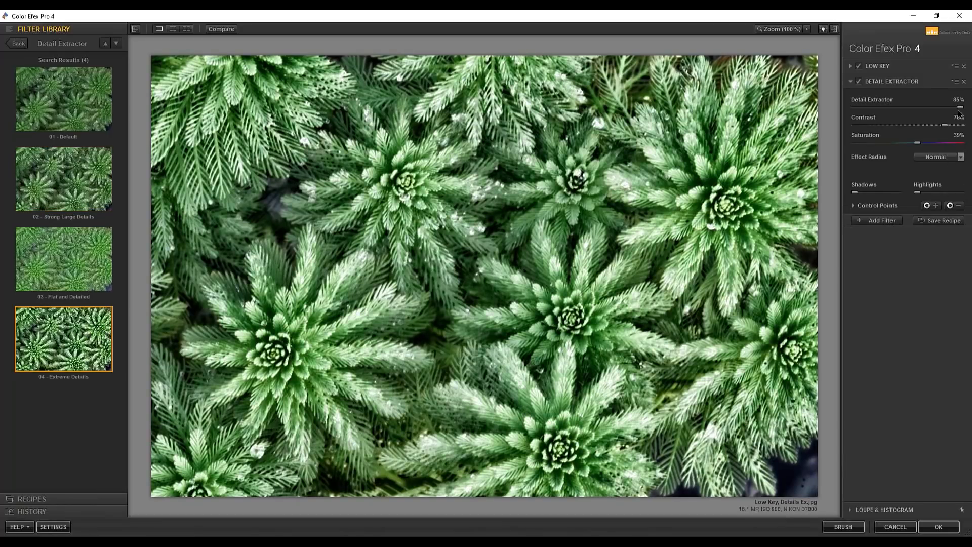
Step: Set Detail Extractor to 59%, Contrast to 48% and Saturation to 55%, and compare the result with the original
left_click_drag(963, 111, 930, 147)
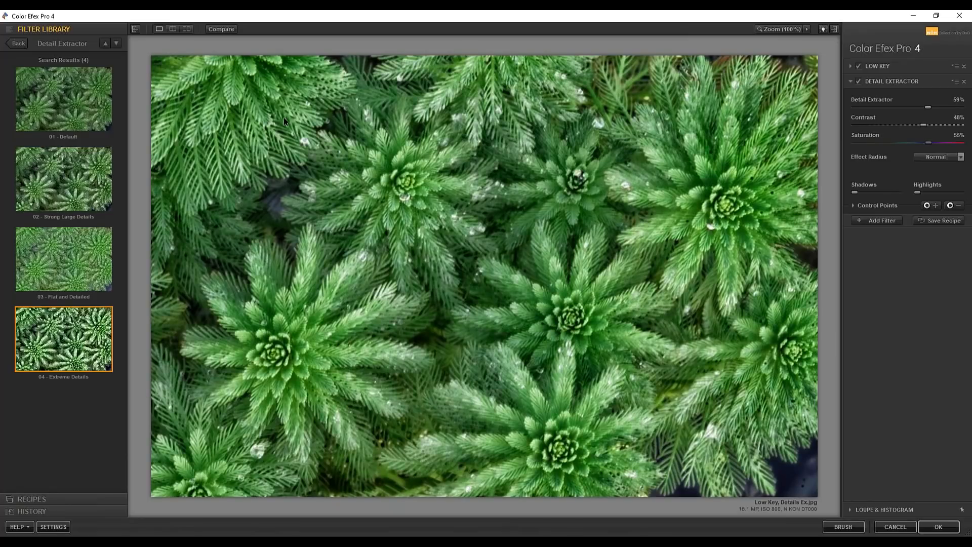
left_click(217, 31)
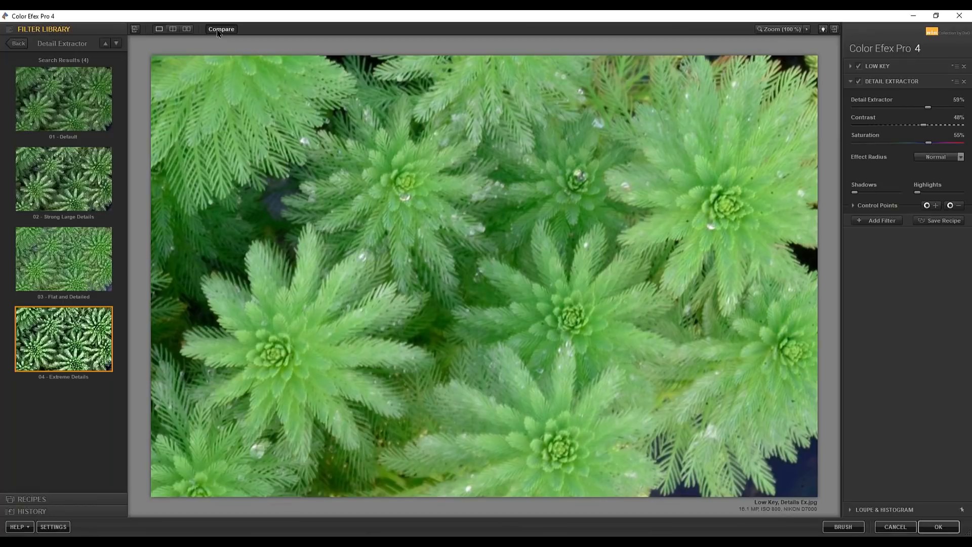
left_click(218, 32)
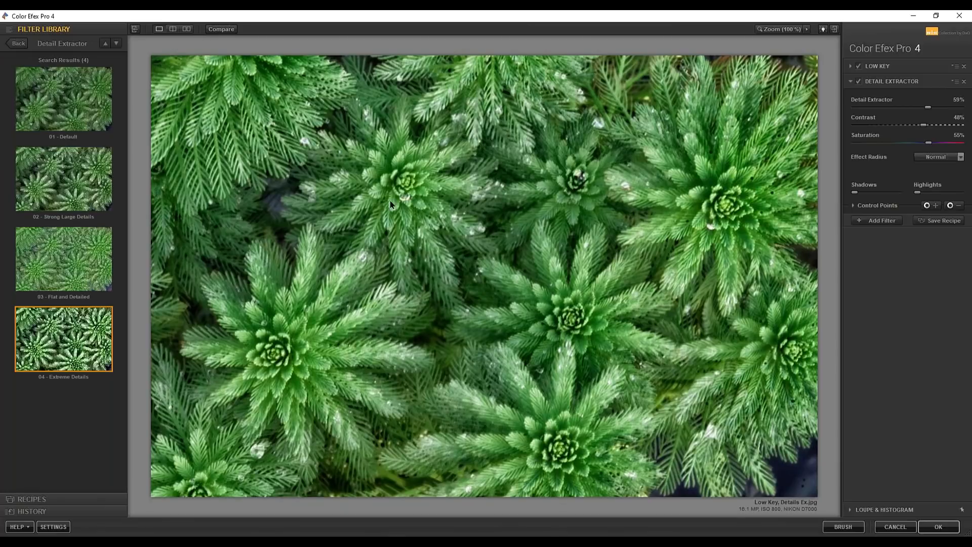
Step: Cancel the plant photo's filters, close Low Key, Details Ex.jpg and open the Bleach Bypass2 flower photo
left_click(894, 527)
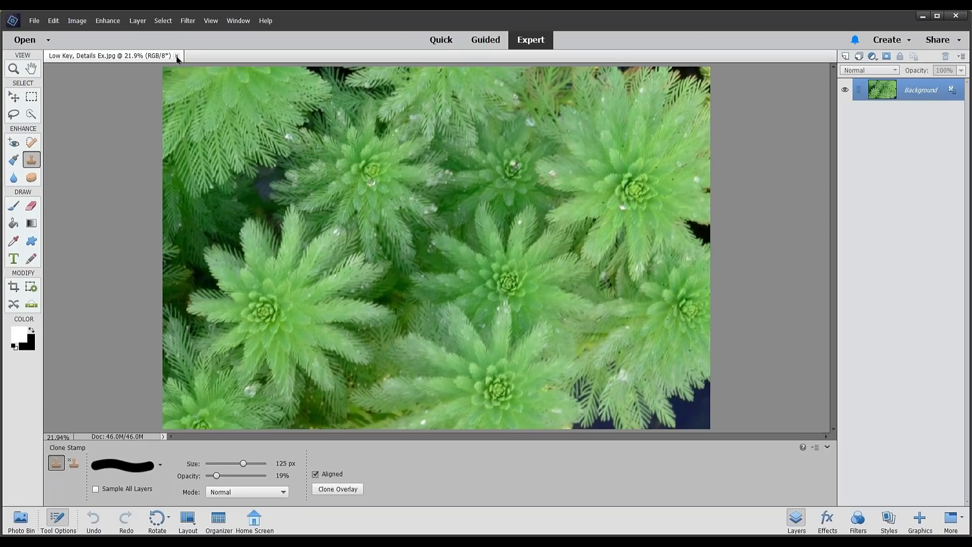
left_click(176, 56)
left_click(33, 23)
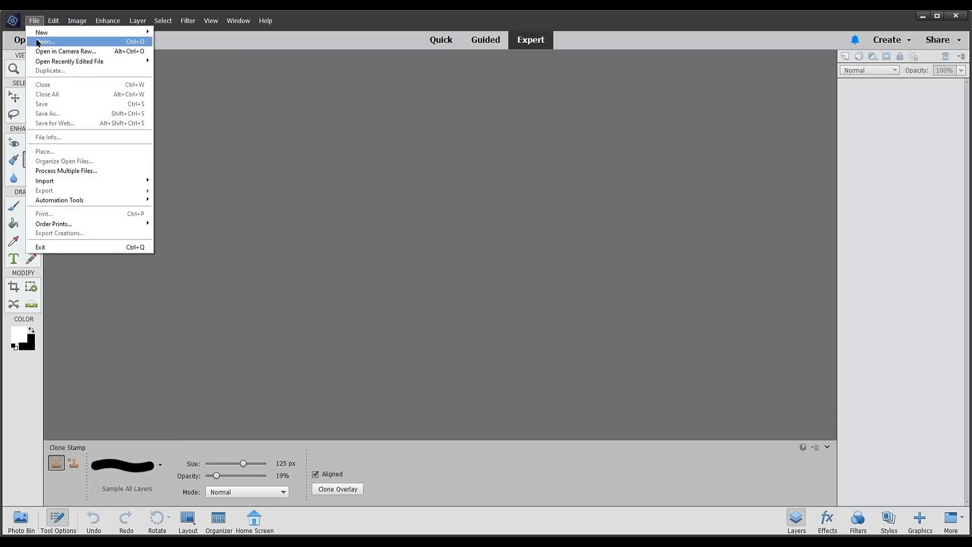
left_click(44, 41)
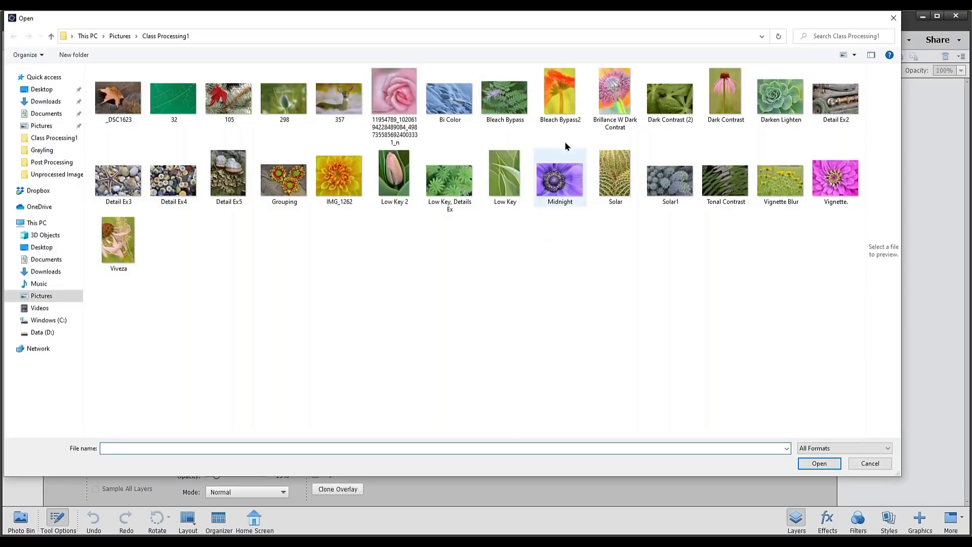
double_click(564, 100)
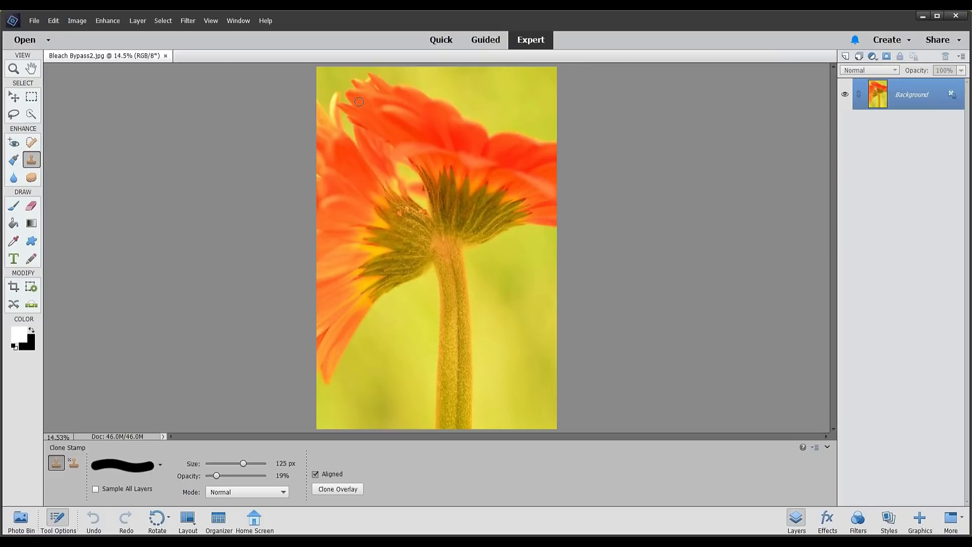
Step: Open the orange flower photo in Color Efex Pro 4 and show the presets of the Solarization filter
left_click(188, 21)
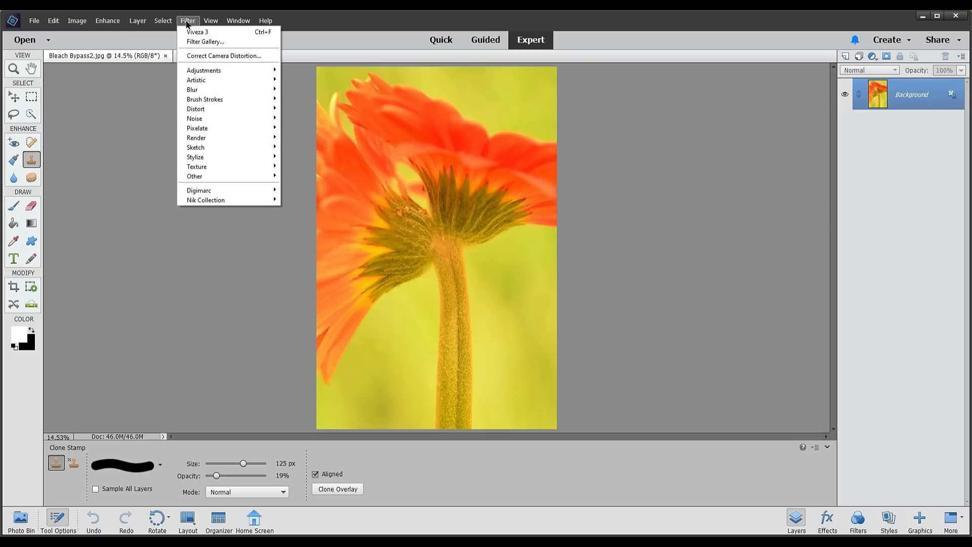
mouse_move(220, 202)
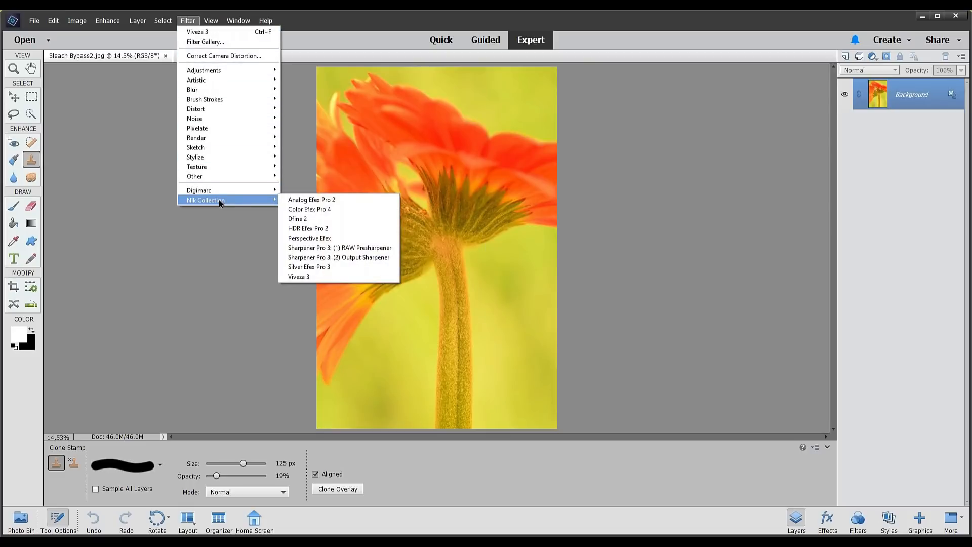
left_click(305, 209)
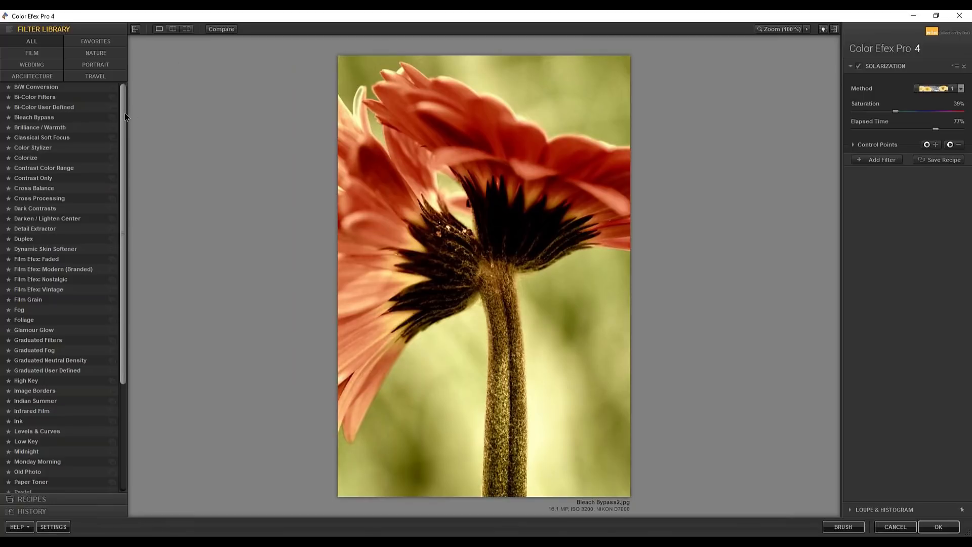
left_click_drag(125, 117, 136, 274)
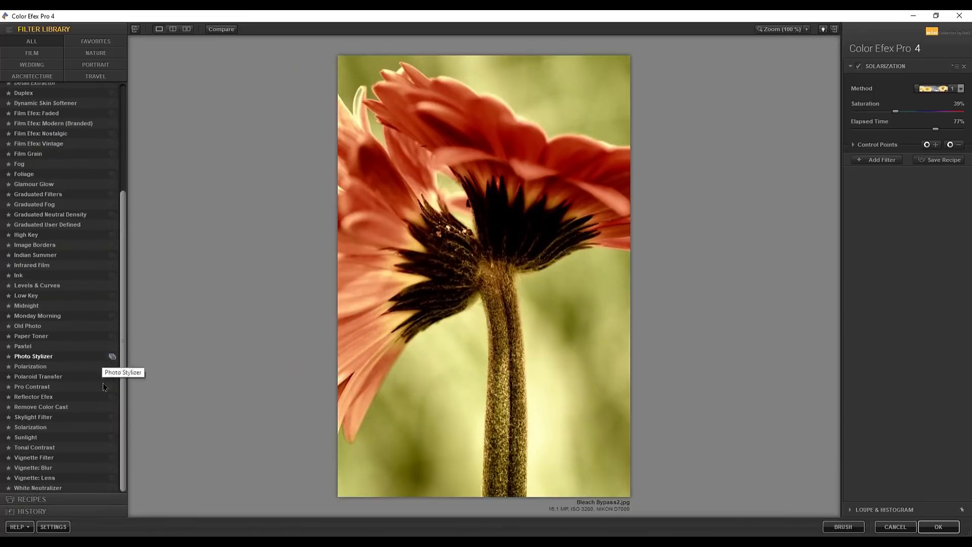
left_click(113, 428)
Step: Try the Solarization presets Color 1, Color 2, Color 4, Color 3 and BW 1, ending on 06 - BW 2
left_click(37, 121)
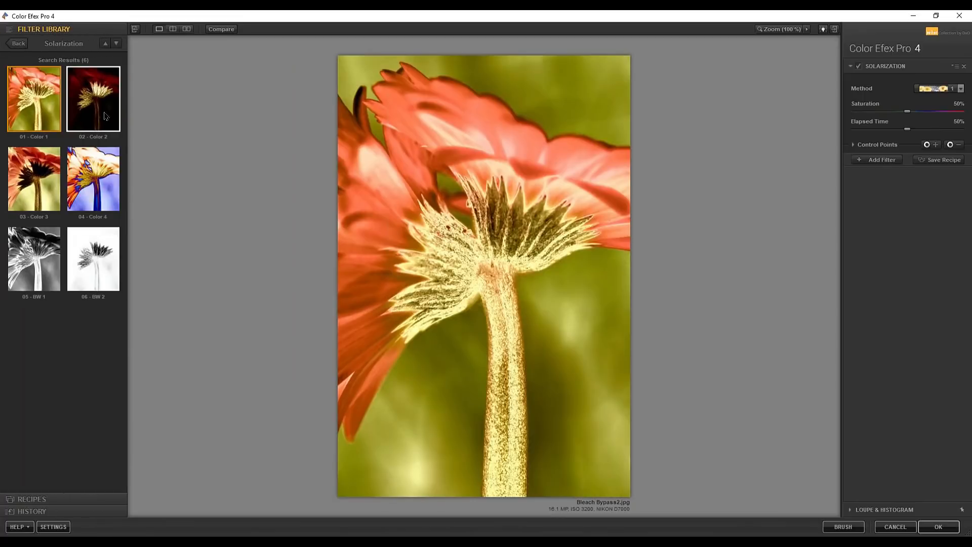
left_click(106, 116)
left_click(102, 177)
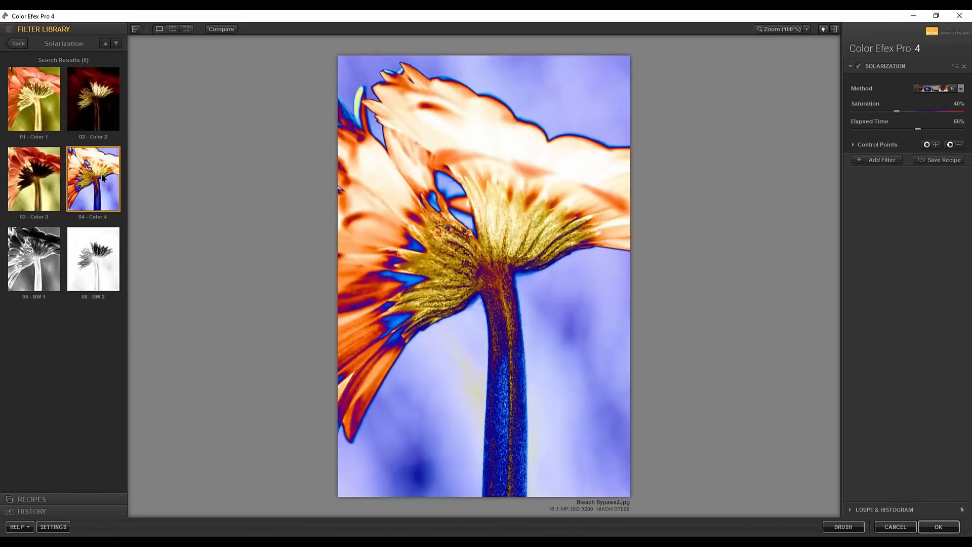
left_click(43, 184)
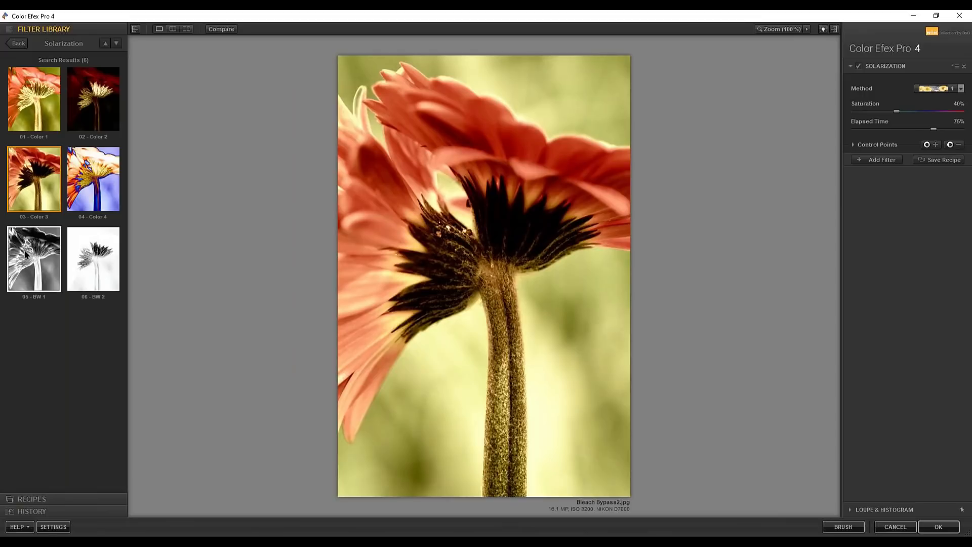
left_click(26, 253)
left_click(104, 257)
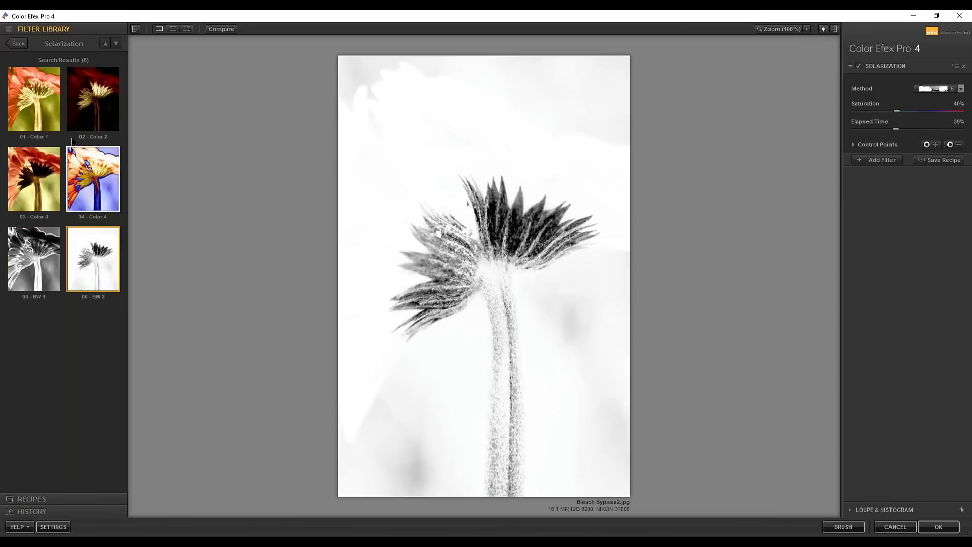
Step: Replace Solarization with the Bleach Bypass preset 01 - Normal and compare the result with the original photo
left_click(17, 44)
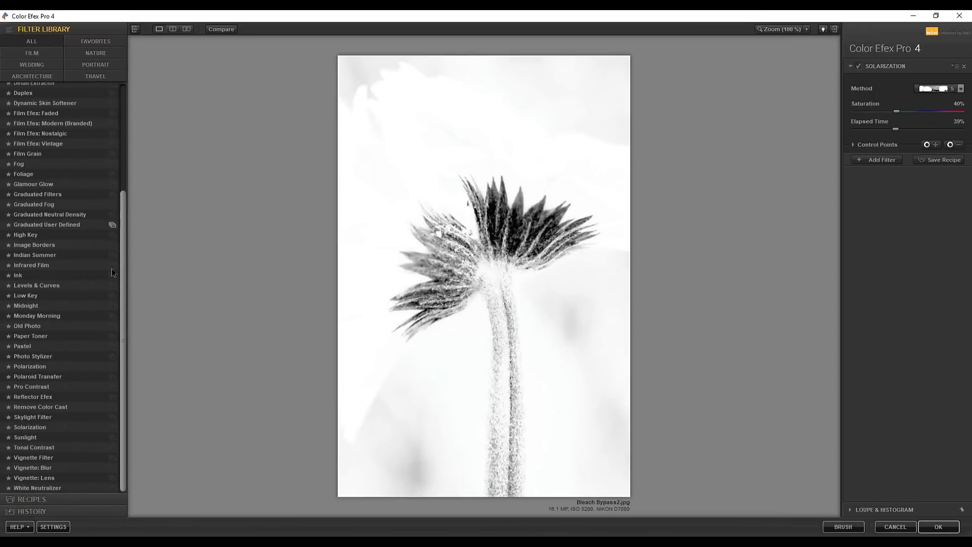
left_click_drag(124, 287, 123, 180)
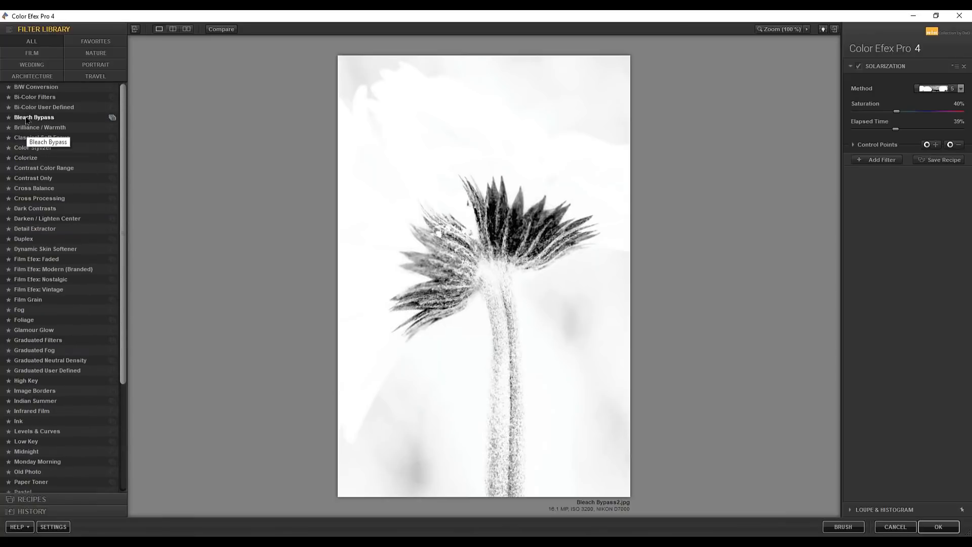
left_click(112, 119)
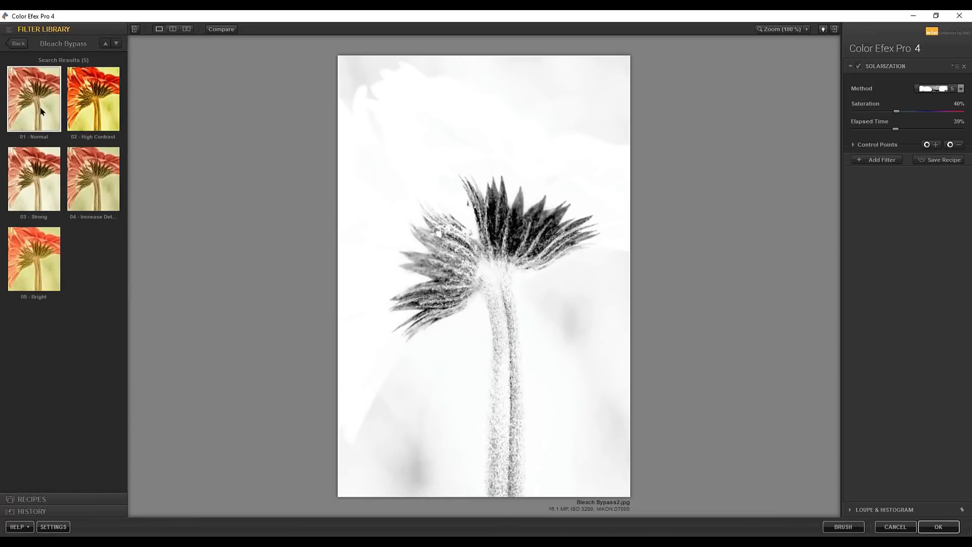
left_click(39, 107)
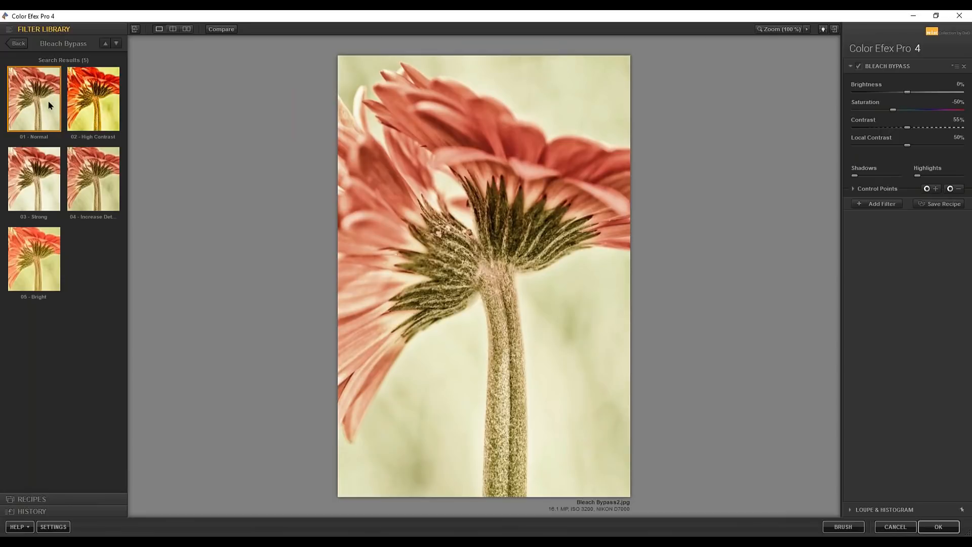
left_click(218, 30)
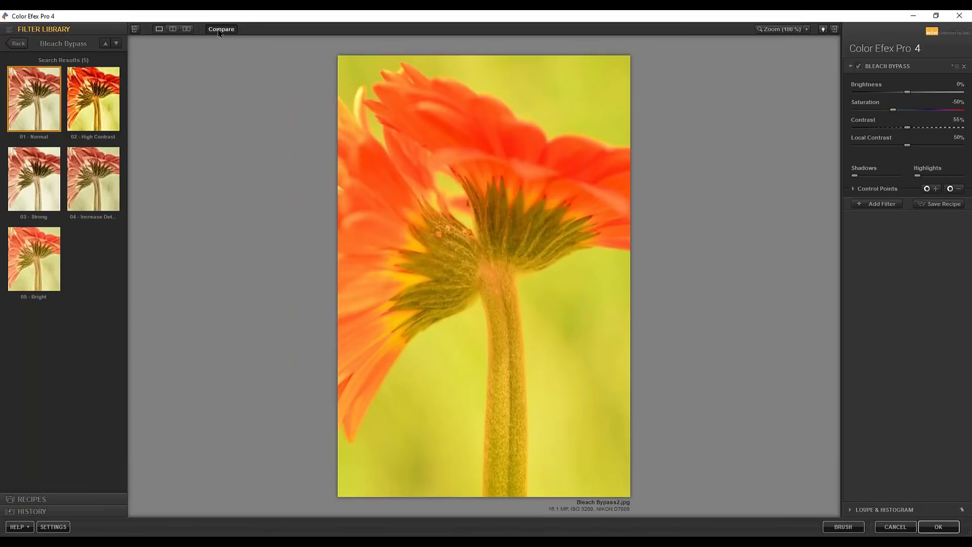
left_click(219, 31)
left_click(219, 31)
left_click(219, 31)
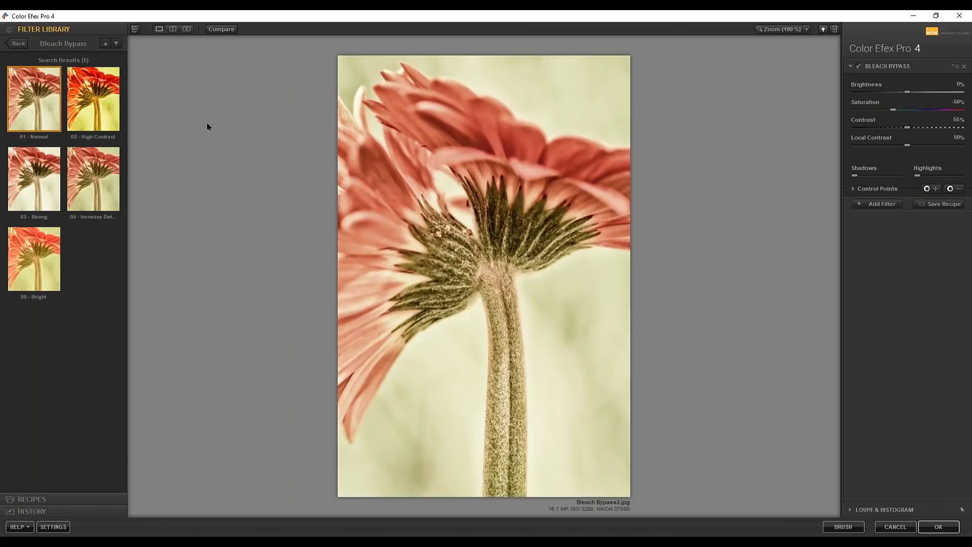
Step: Try the other Bleach Bypass presets, including Strong and Normal again, ending on 04 - Increase Detail
left_click(104, 163)
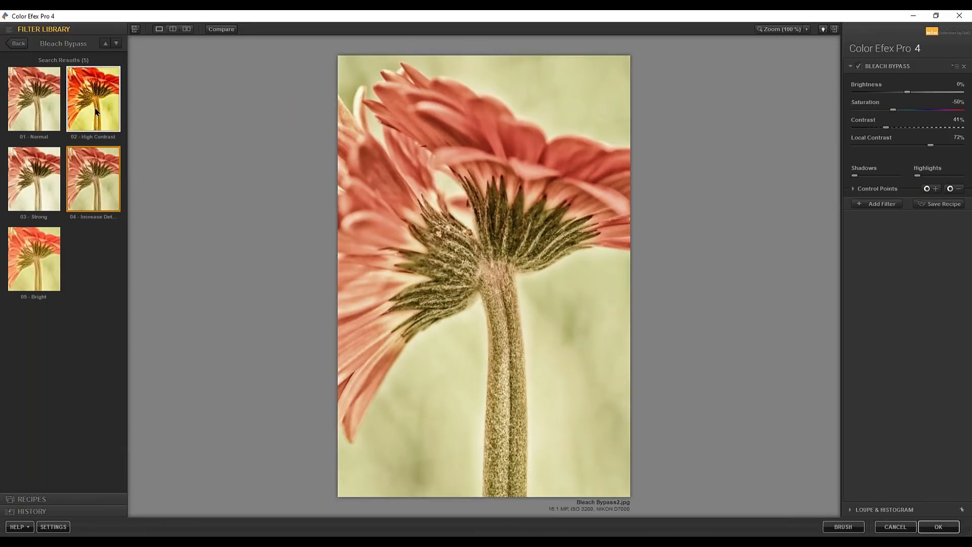
left_click(96, 111)
left_click(35, 169)
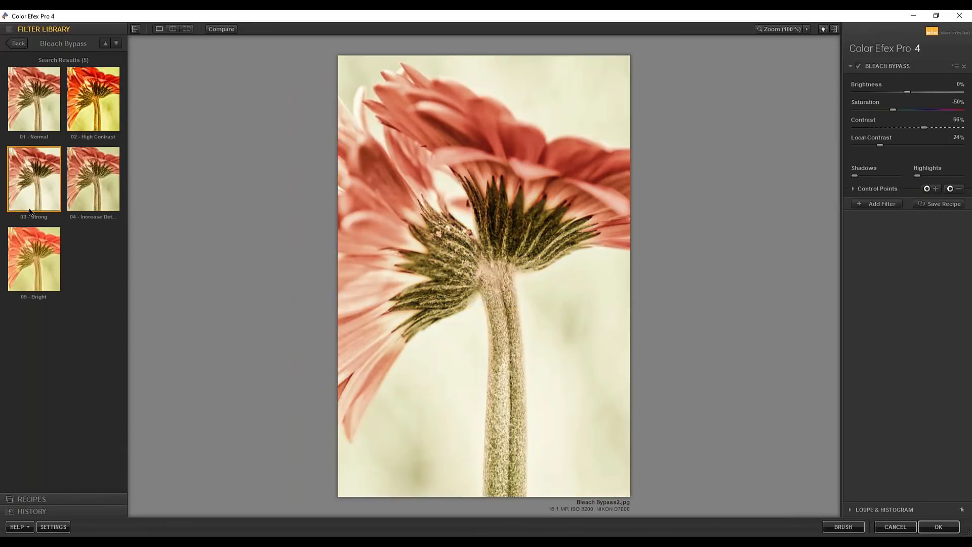
left_click(34, 250)
left_click(95, 205)
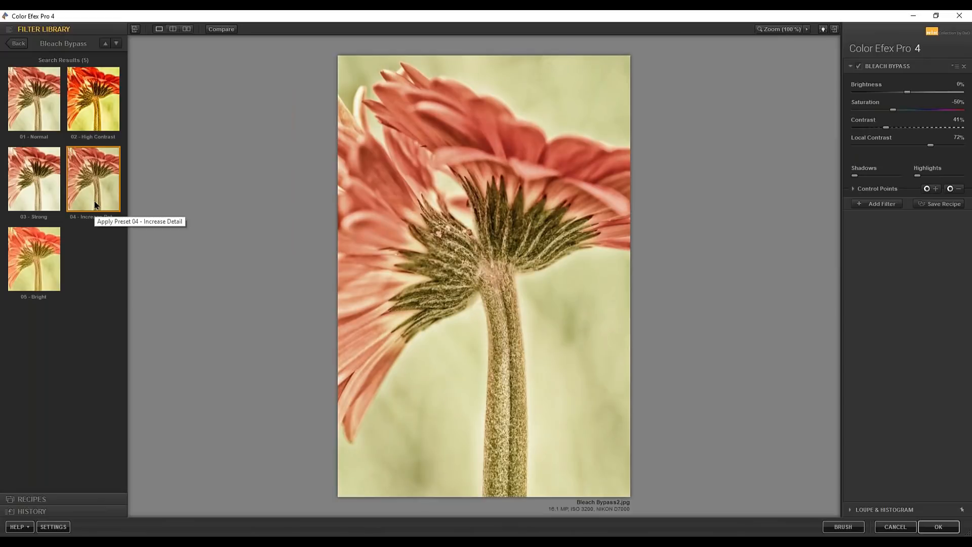
left_click(45, 100)
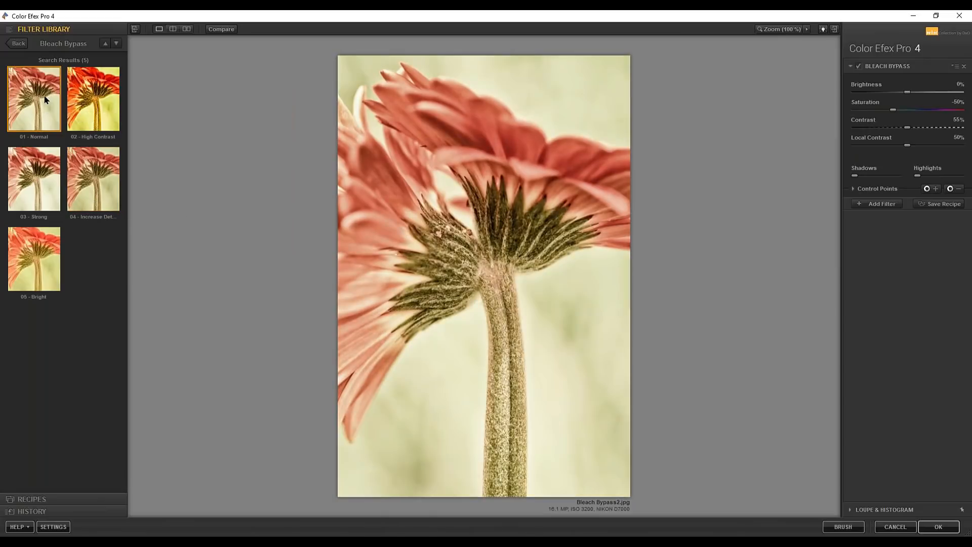
left_click(94, 156)
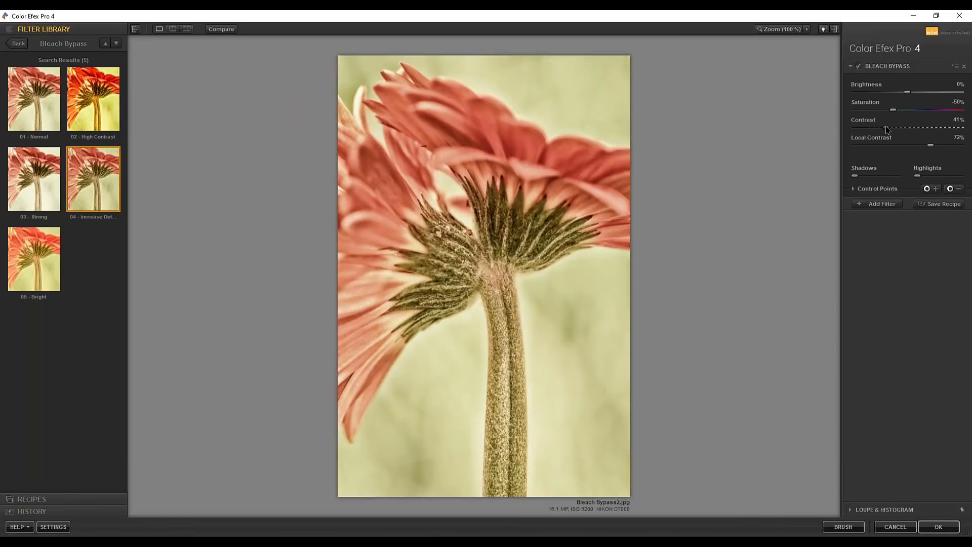
Step: Set Bleach Bypass Contrast to 33%, Local Contrast to 47% and Saturation to -61%, and compare with the original
left_click_drag(887, 130, 874, 128)
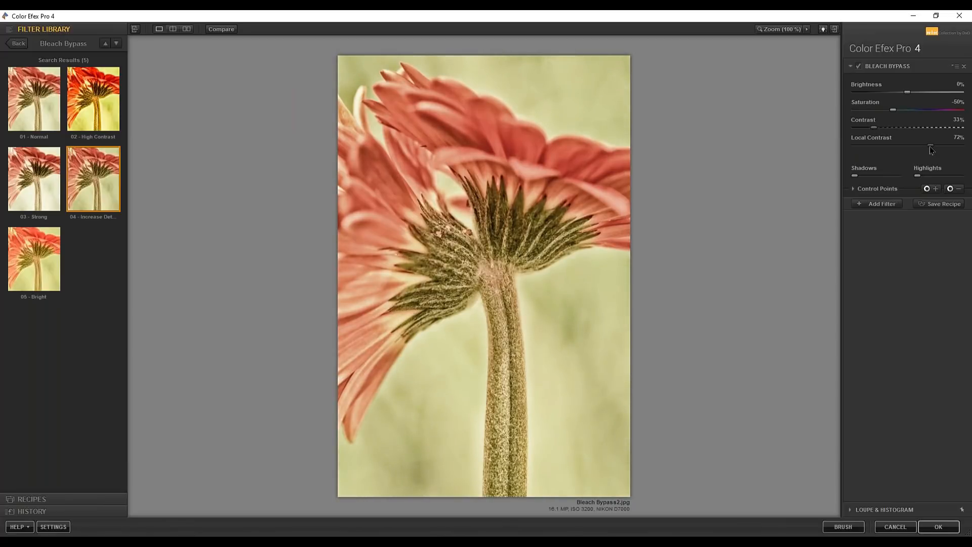
left_click_drag(930, 150, 905, 146)
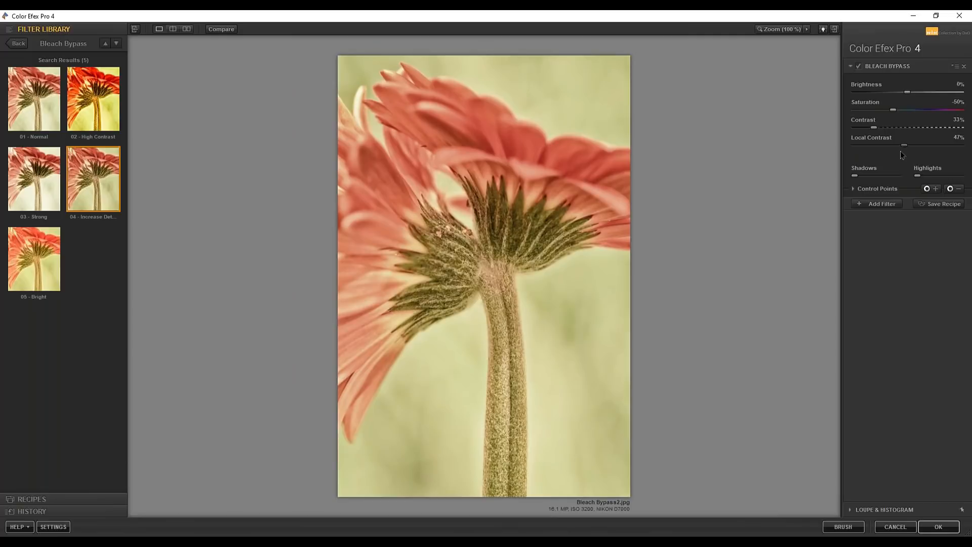
left_click_drag(893, 110, 883, 112)
left_click(221, 29)
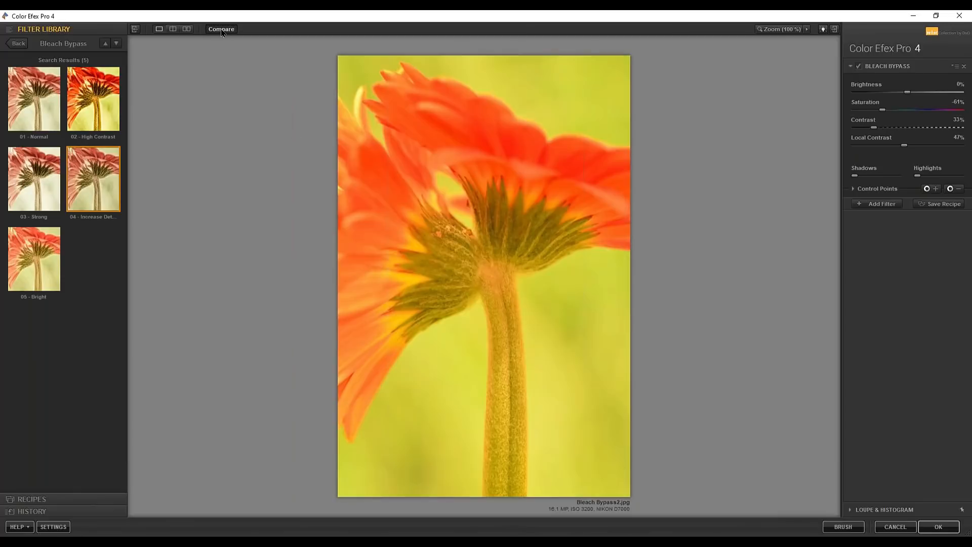
left_click(221, 30)
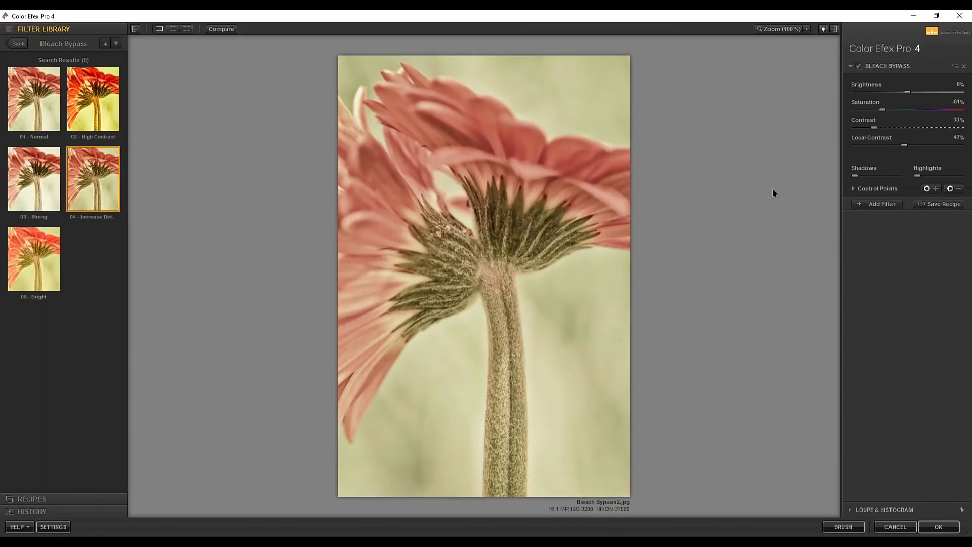
Step: Apply the Bleach Bypass filter to the flower photo and open the resulting layer in Viveza 3
left_click(937, 527)
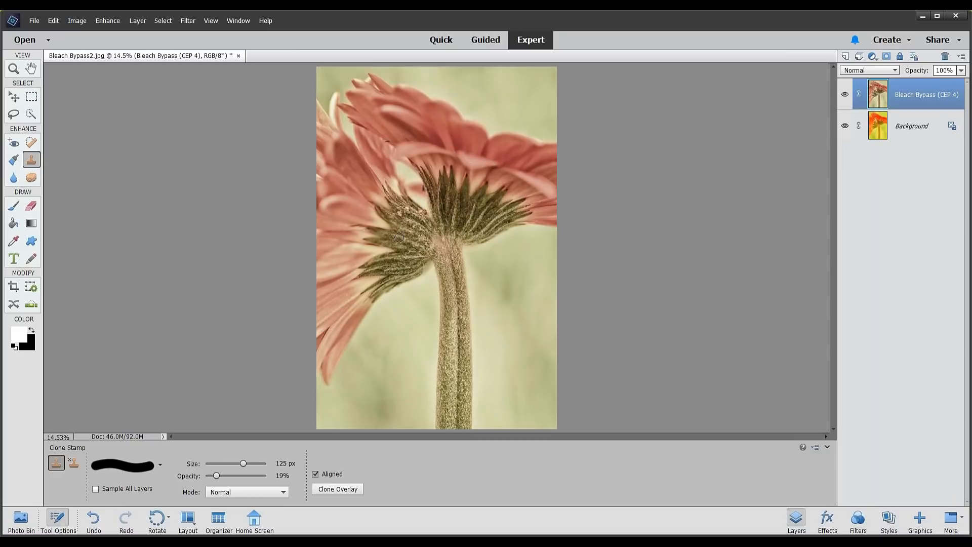
left_click(187, 21)
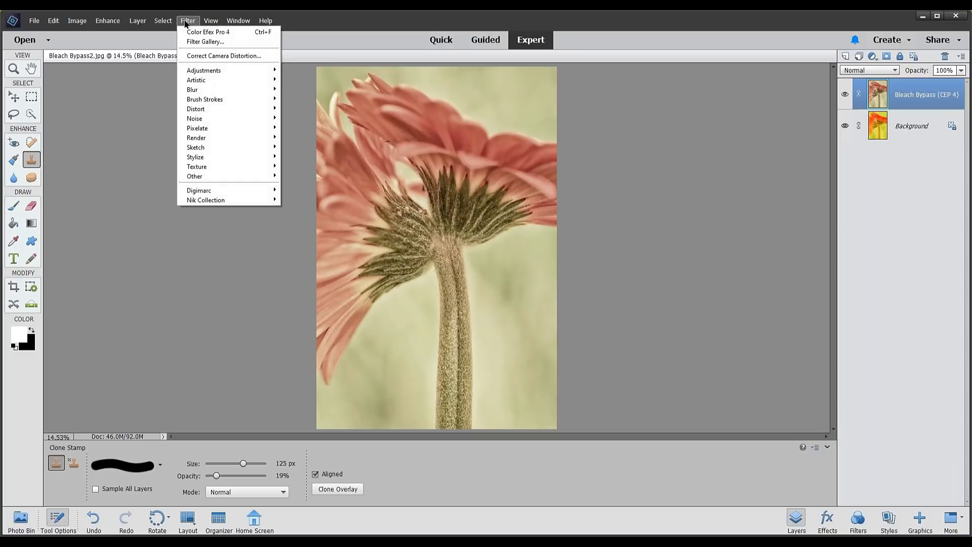
mouse_move(214, 200)
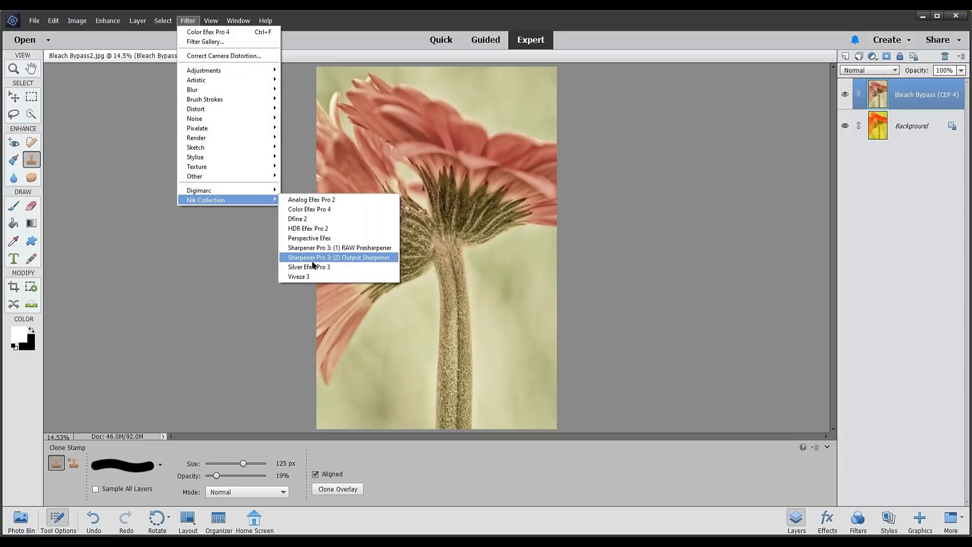
left_click(298, 277)
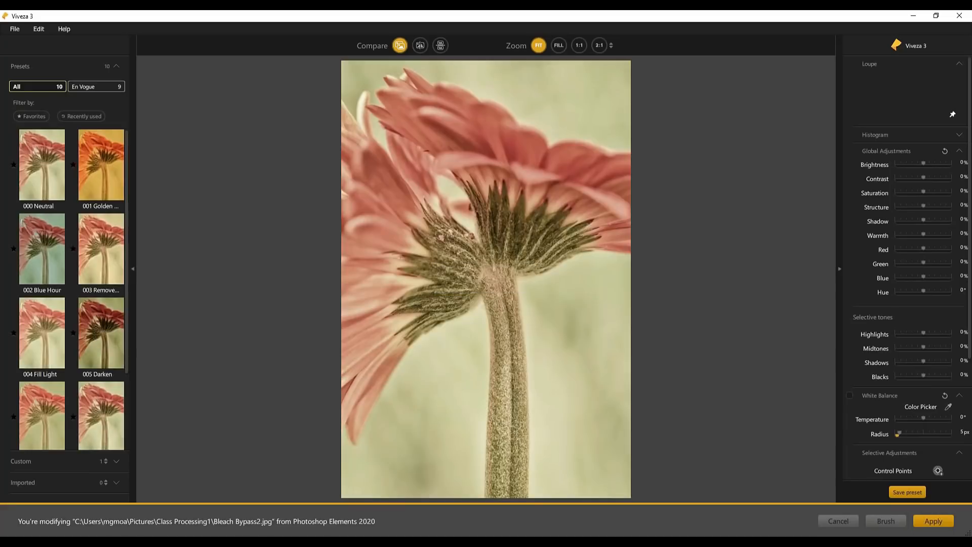
Step: Add an enlarged control point on the flower's upper petals and set its Brightness to 38%
scroll(913, 224, "down", 5)
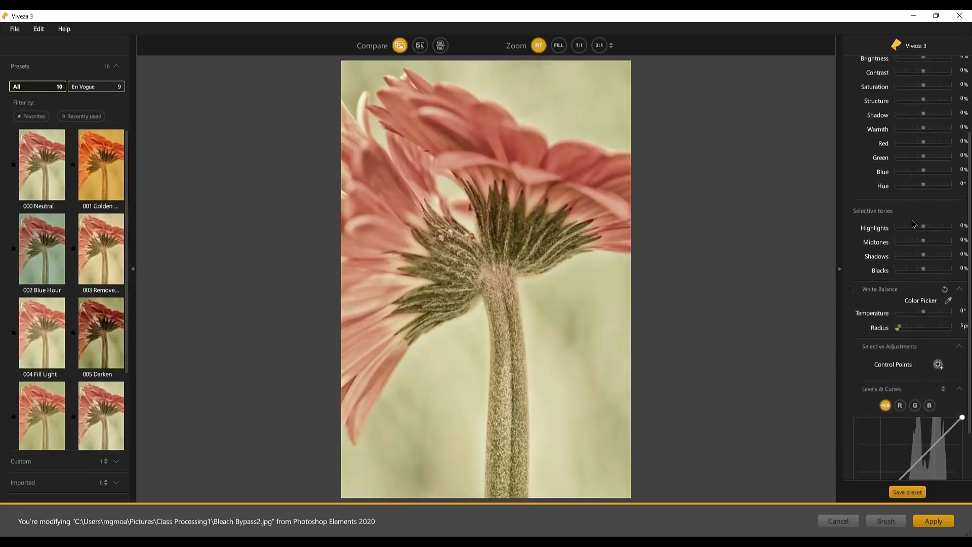
scroll(914, 223, "down", 2)
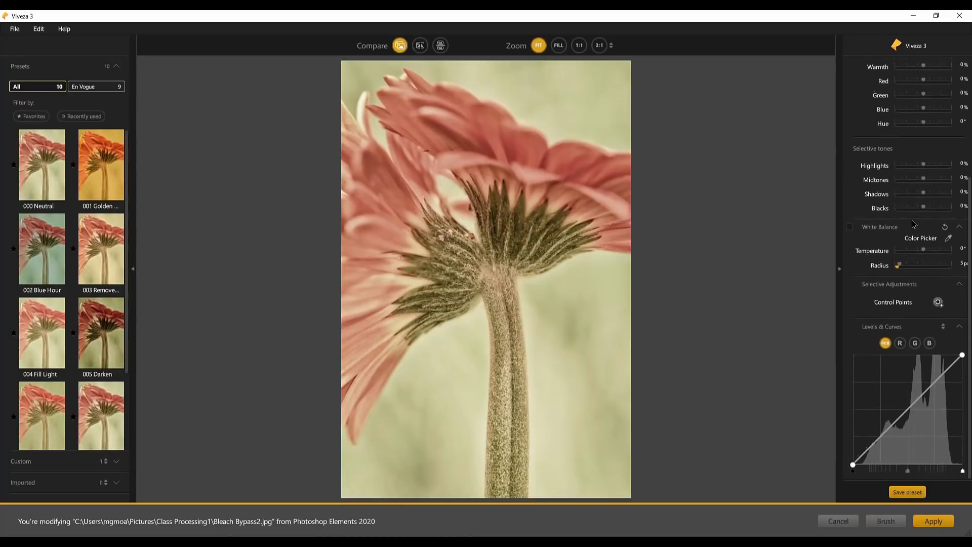
left_click(938, 302)
left_click(533, 155)
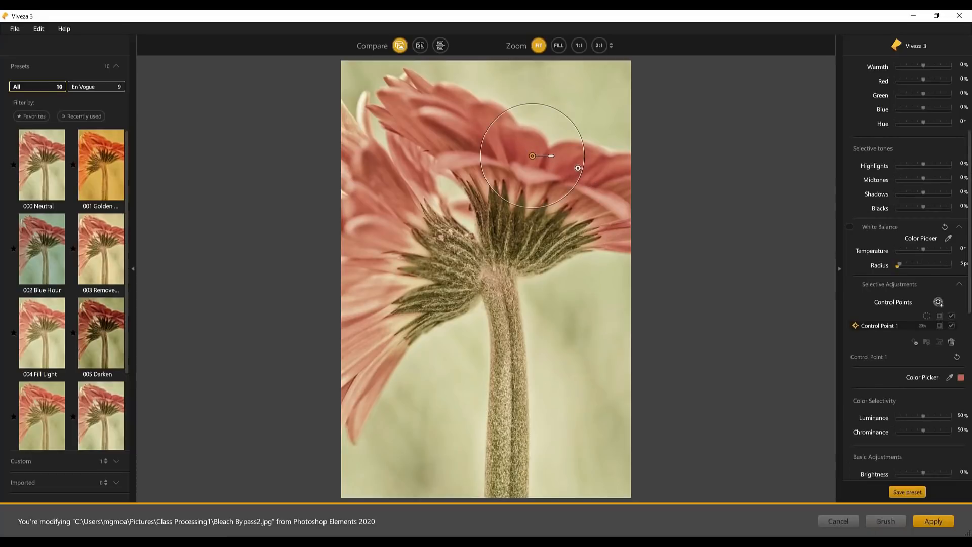
left_click_drag(578, 168, 631, 172)
scroll(906, 283, "down", 5)
left_click_drag(924, 304, 935, 304)
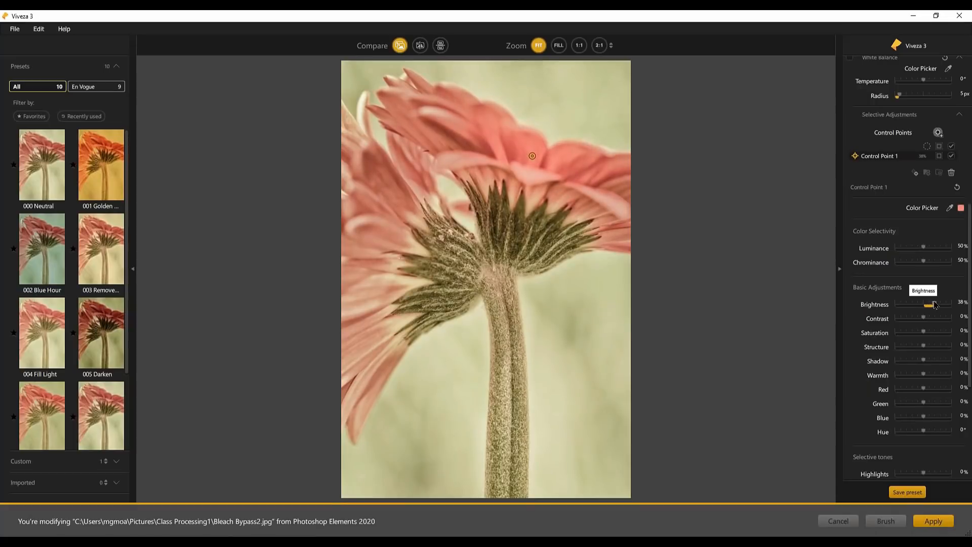
left_click(752, 196)
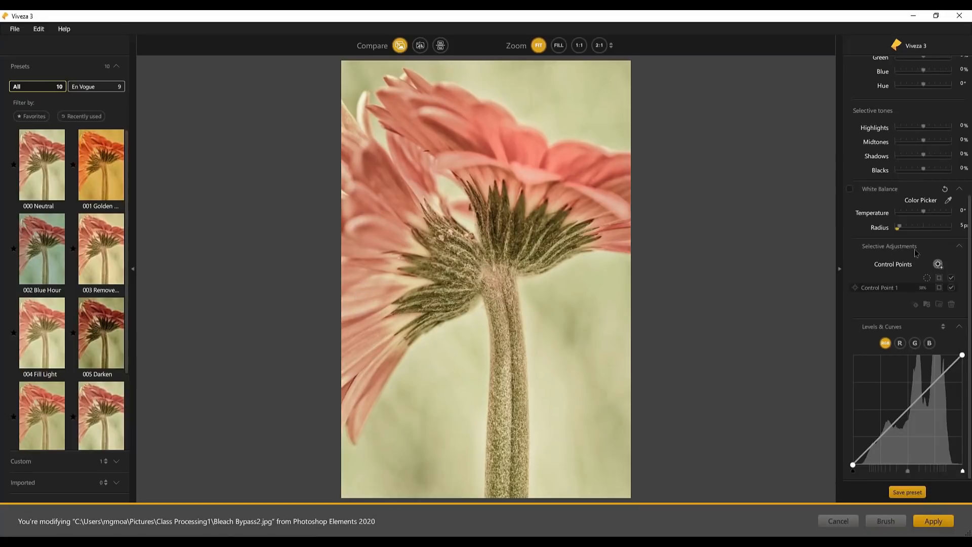
Step: Add a second control point on the flower's left petals, enlarge its radius to 32% and set its Brightness to -25%
left_click(938, 264)
left_click(361, 286)
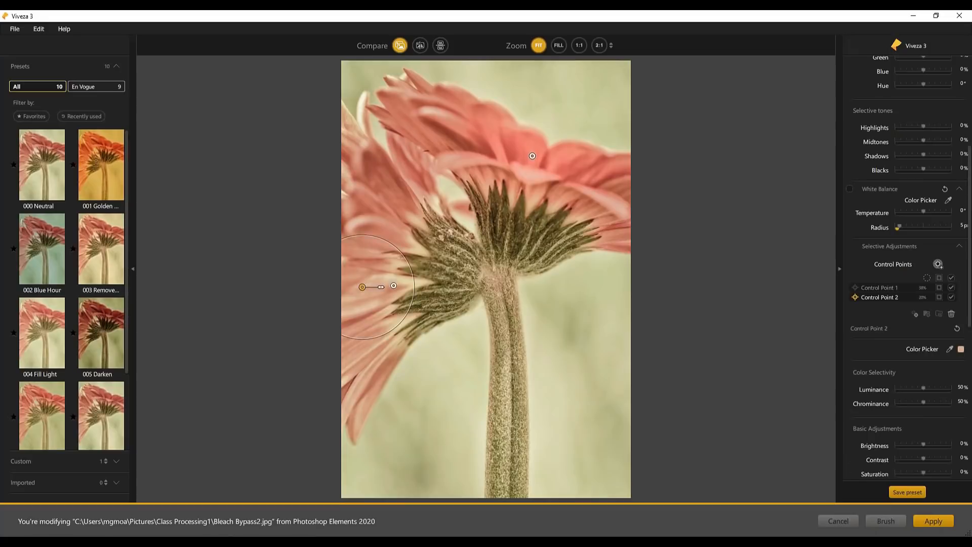
left_click_drag(415, 287, 445, 287)
scroll(919, 301, "down", 3)
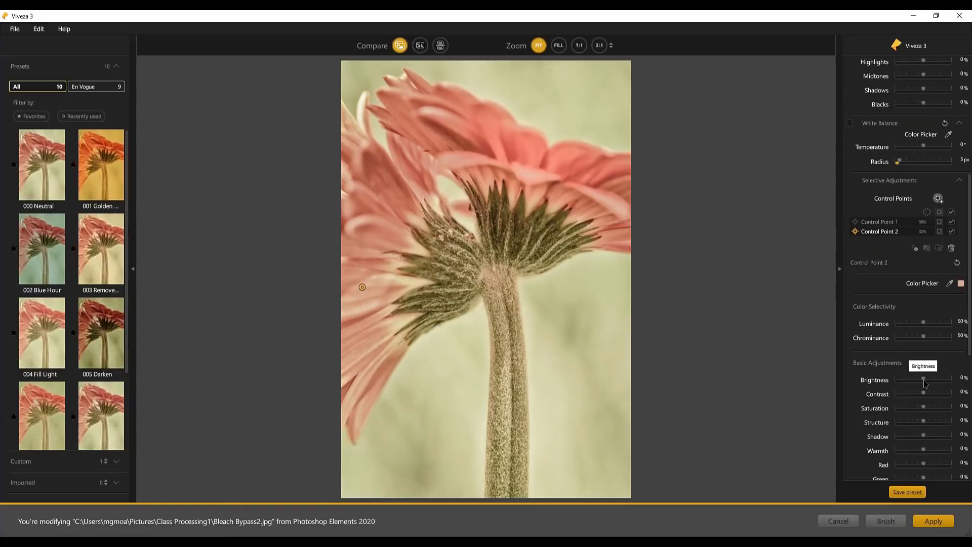
left_click_drag(924, 383, 917, 382)
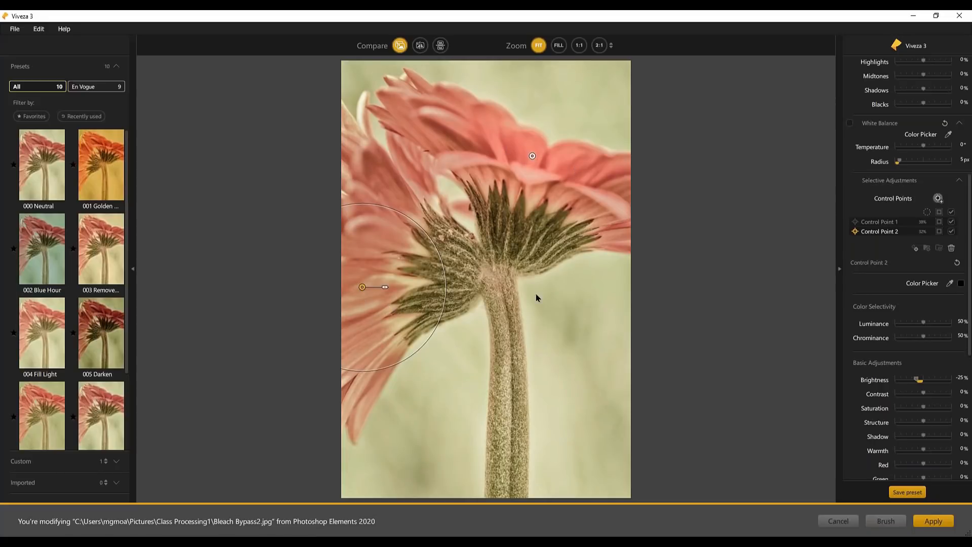
Step: Slightly raise the Saturation and Warmth of the control point on the left petals
scroll(906, 374, "down", 3)
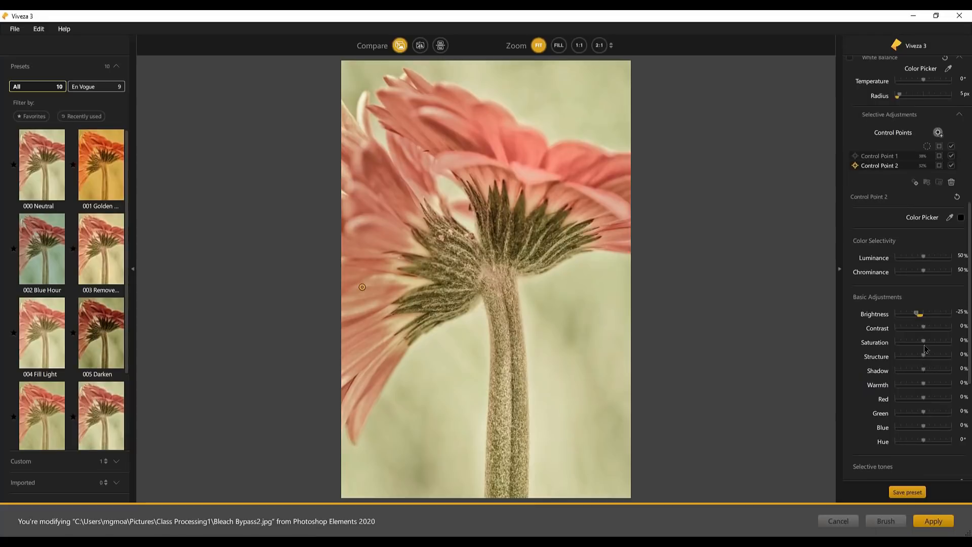
mouse_move(924, 345)
left_mouse_down()
mouse_move(915, 346)
mouse_move(931, 346)
left_mouse_up()
left_click_drag(922, 387, 928, 385)
left_click(785, 253)
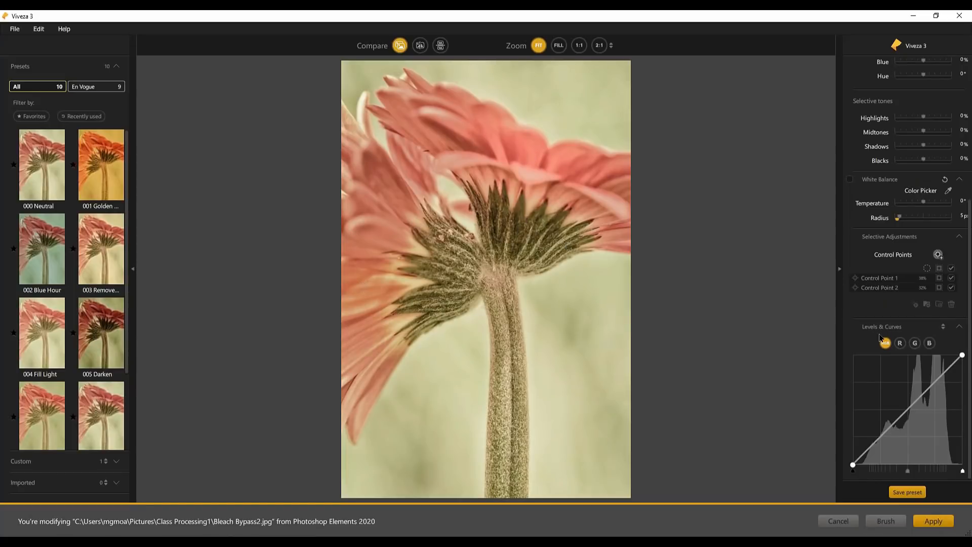
Step: Add a third control point of 21% size on the green base beneath the upper petals and set its Brightness to 33%
left_click(938, 254)
left_click(520, 232)
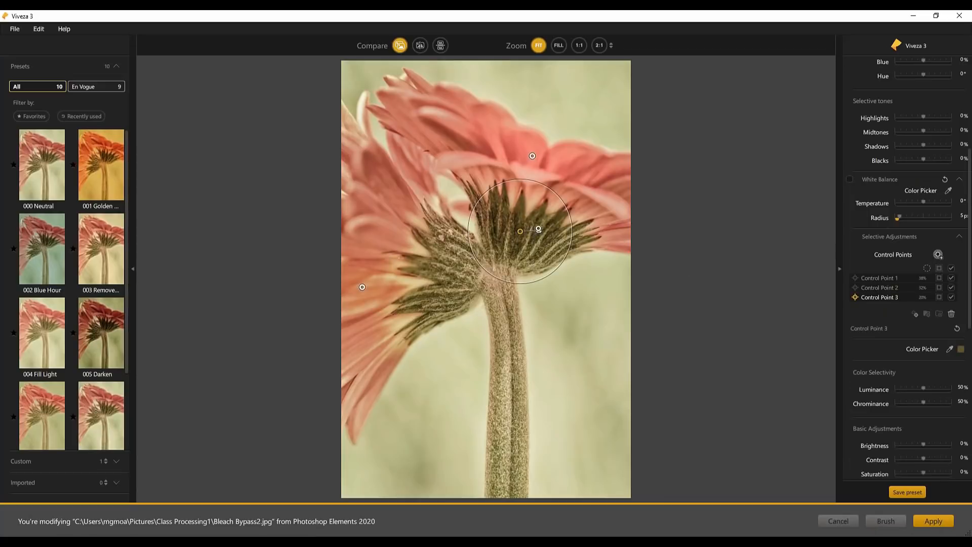
left_click_drag(574, 248, 577, 247)
scroll(914, 320, "down", 3)
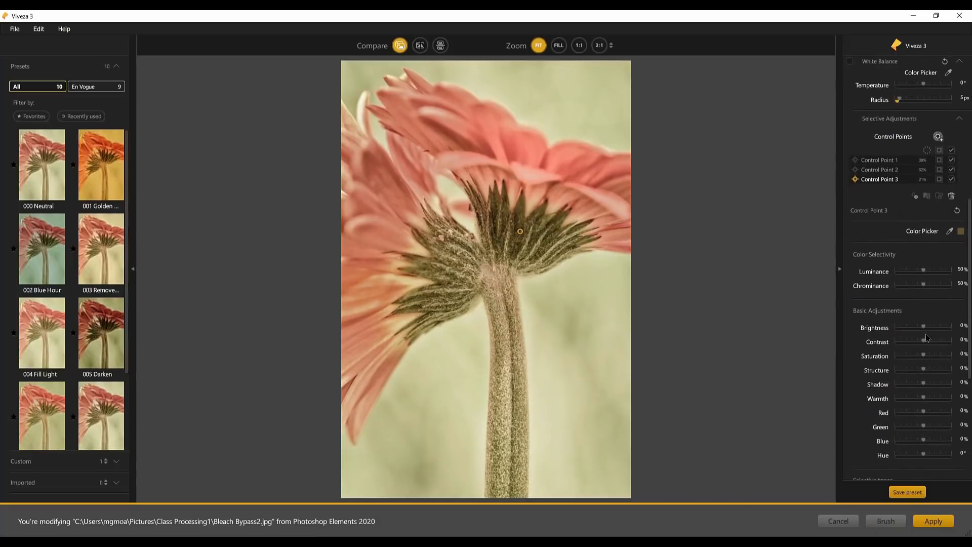
left_click_drag(924, 329, 933, 328)
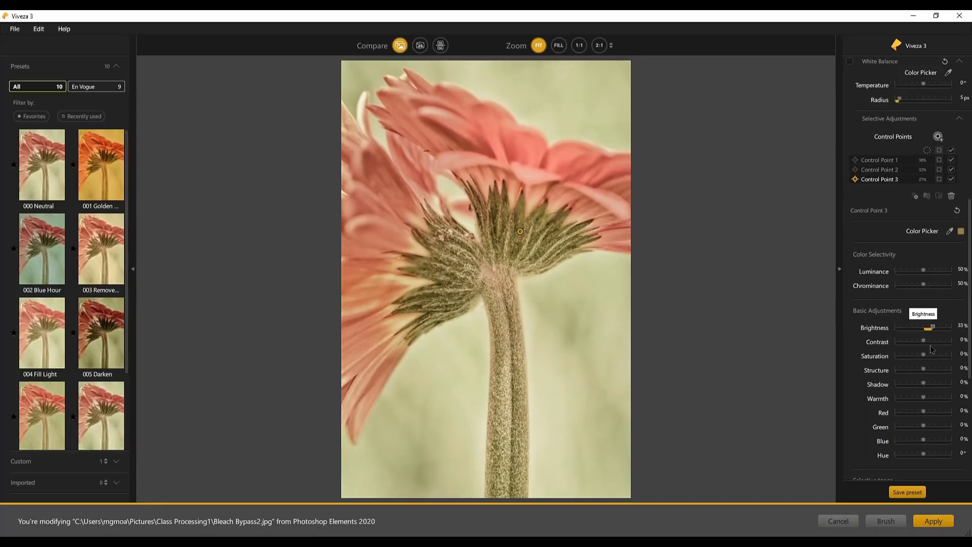
Step: Try 40% Saturation on the green base's control point, return it to neutral and raise its Structure instead
mouse_move(924, 358)
left_mouse_down()
mouse_move(949, 354)
mouse_move(935, 360)
left_mouse_up()
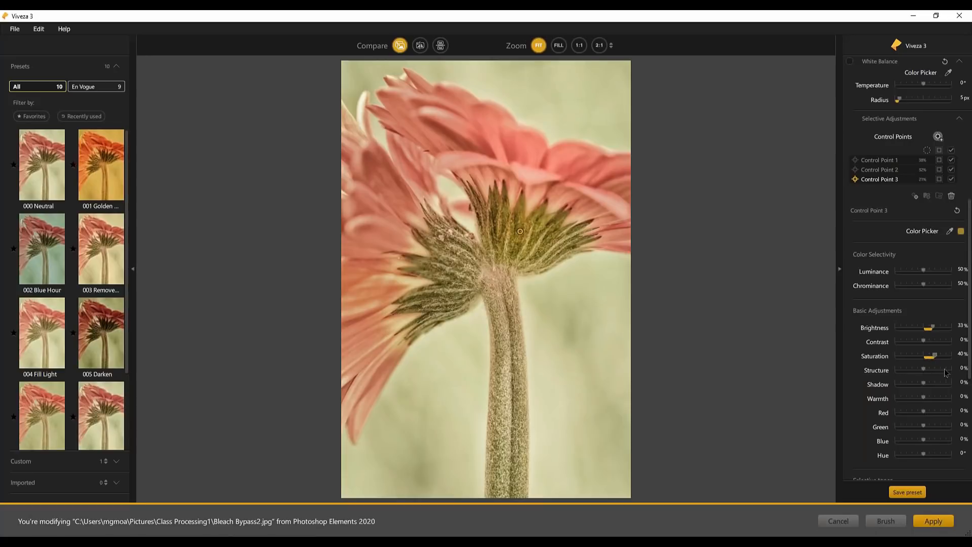
left_click_drag(937, 360, 924, 360)
mouse_move(923, 369)
left_mouse_down()
mouse_move(964, 356)
mouse_move(923, 370)
mouse_move(936, 365)
left_mouse_up()
left_click(813, 277)
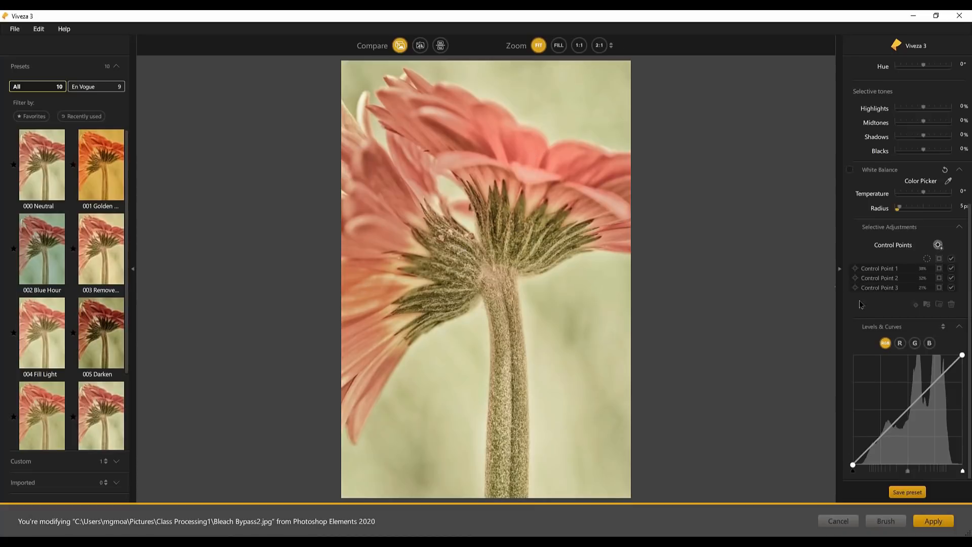
Step: Add a fourth control point of 15% size on the green base beneath the left petals and set its Brightness to -23%
left_click(938, 245)
left_click(458, 257)
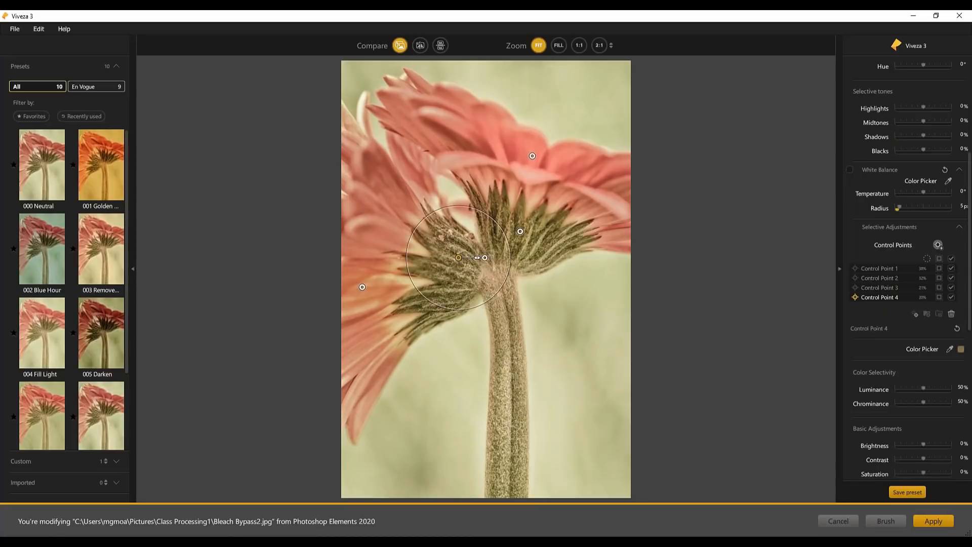
left_click_drag(507, 261, 496, 261)
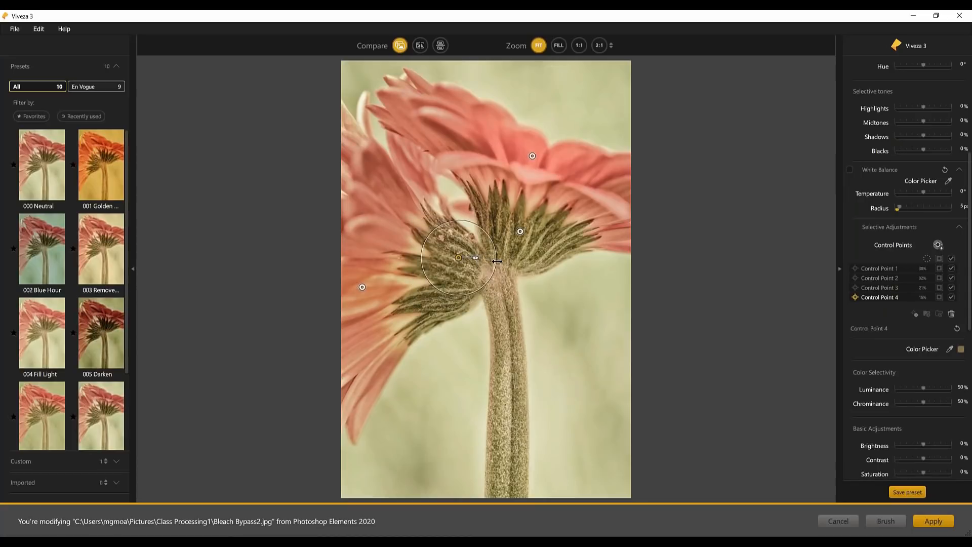
scroll(897, 355, "down", 1)
scroll(897, 355, "down", 2)
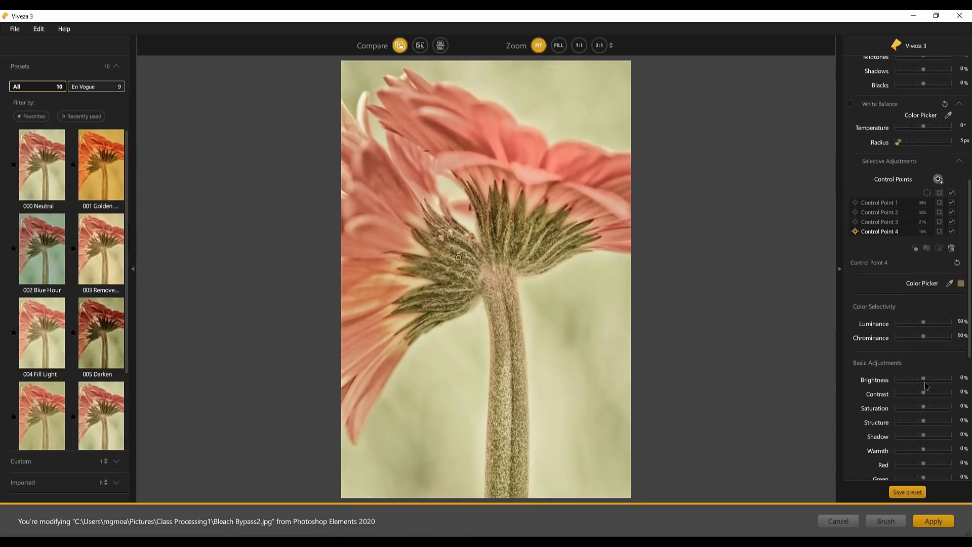
left_click_drag(923, 381, 918, 383)
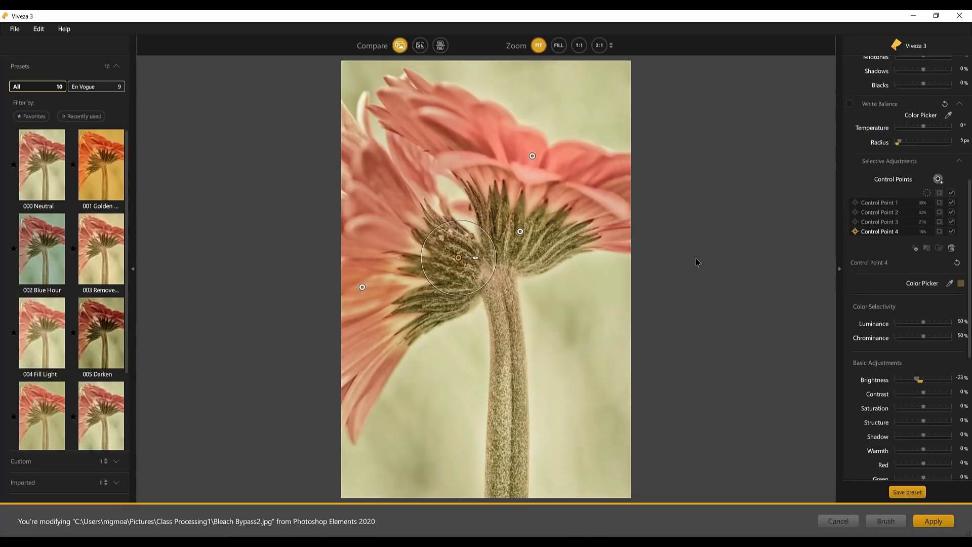
left_click(616, 271)
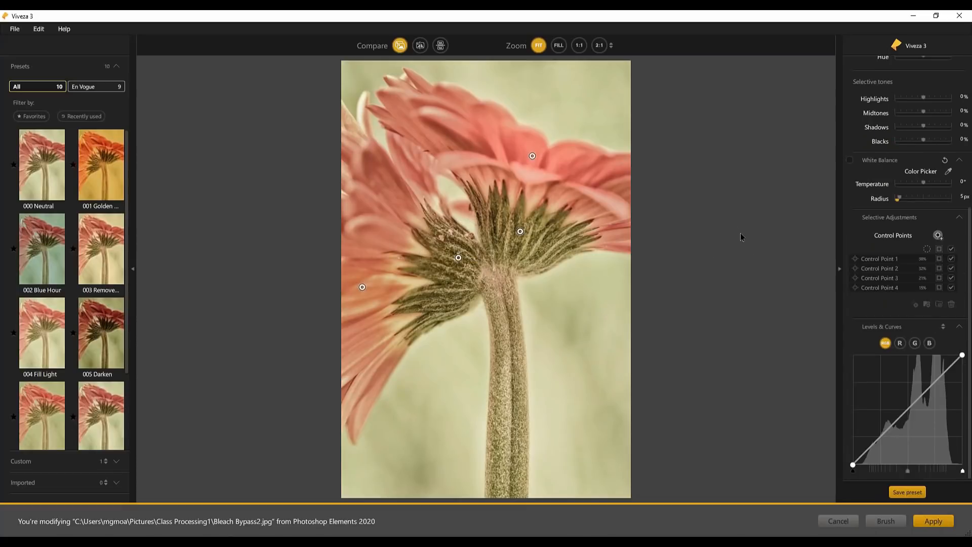
Step: Review the control point on the upper green base, and set the Structure of the left green base's control point to 38%
left_click(519, 231)
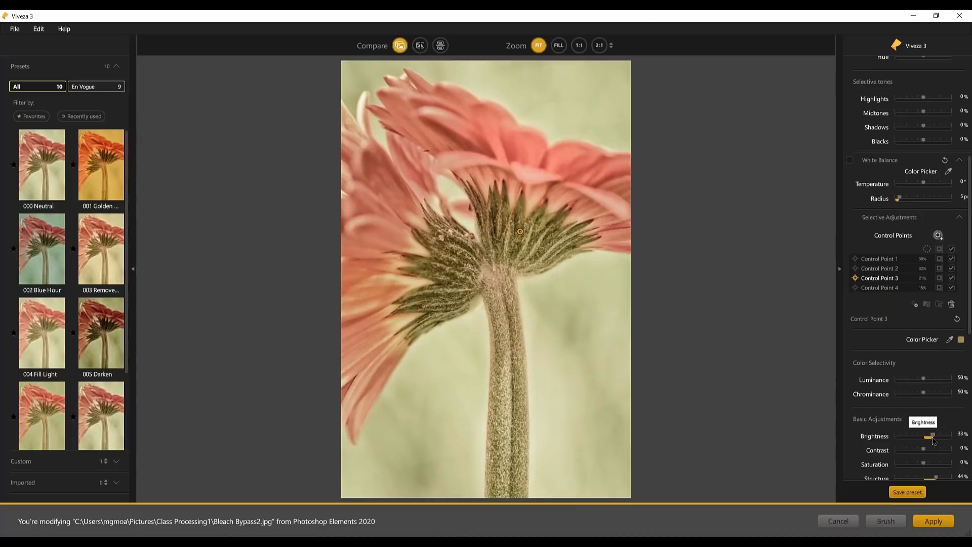
left_click(722, 255)
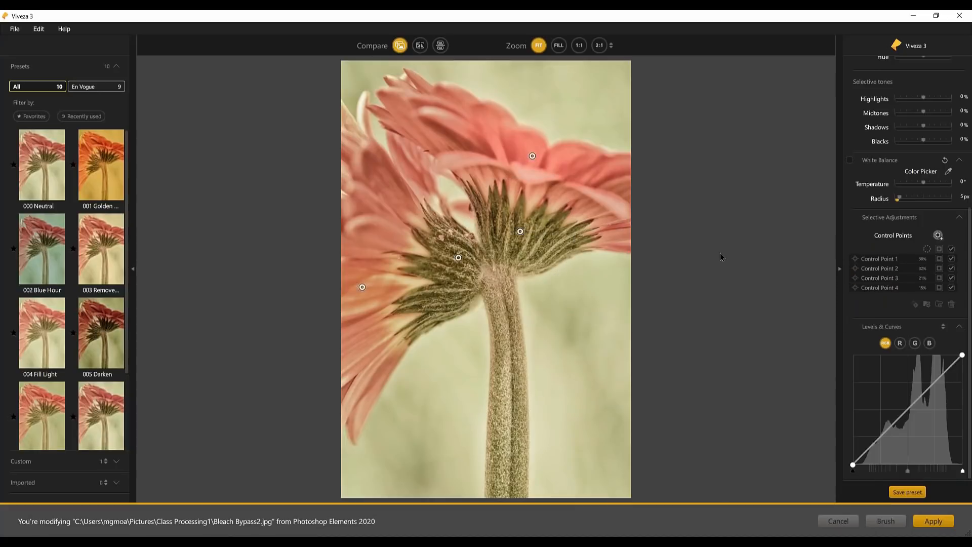
left_click(458, 257)
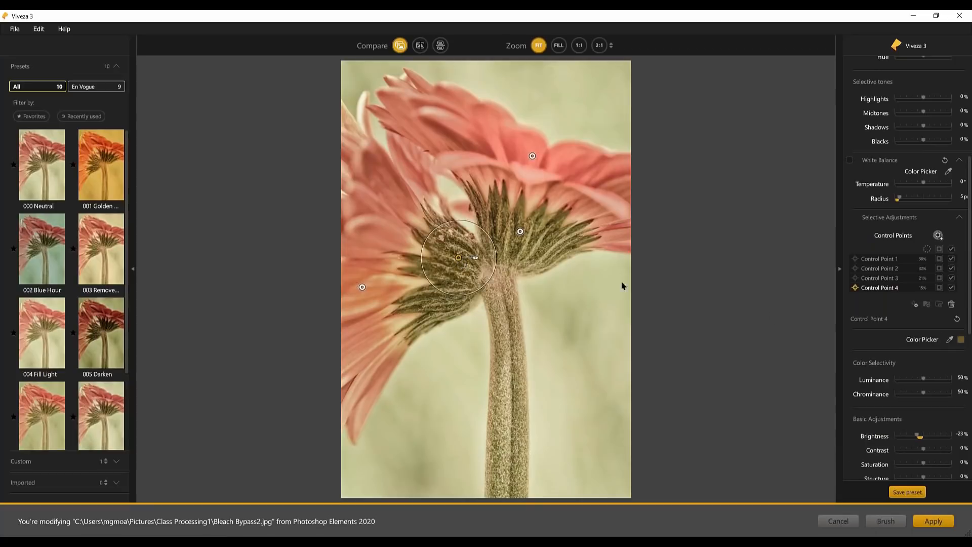
scroll(917, 377, "down", 4)
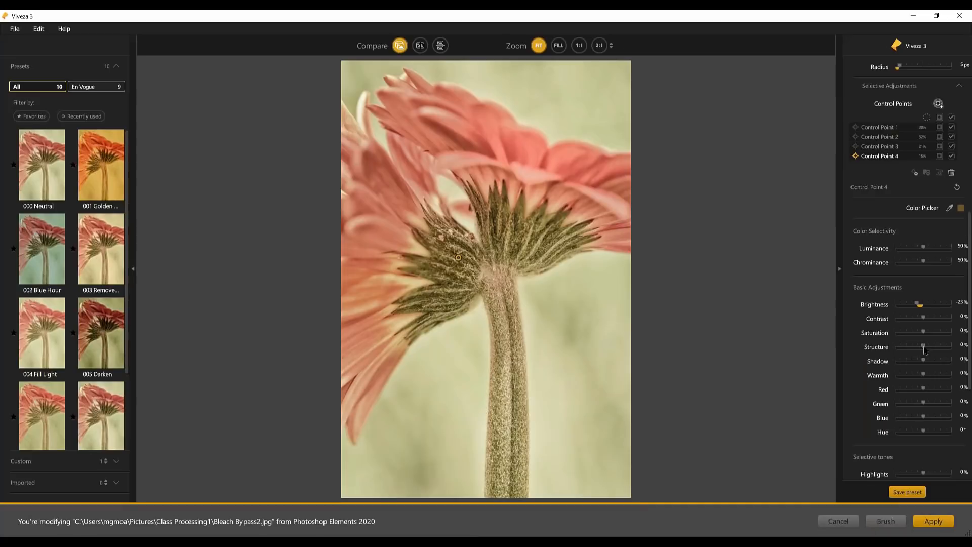
left_click_drag(924, 349, 935, 346)
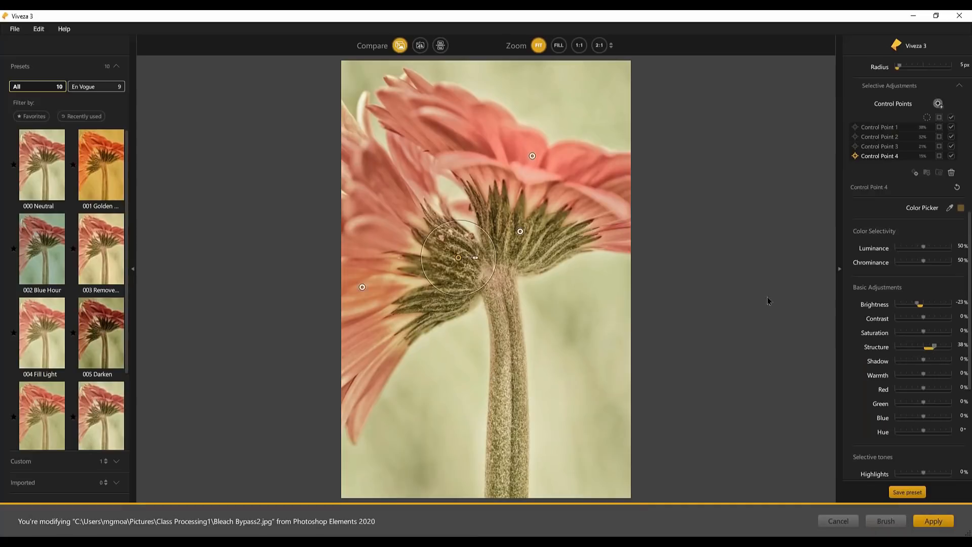
left_click(731, 275)
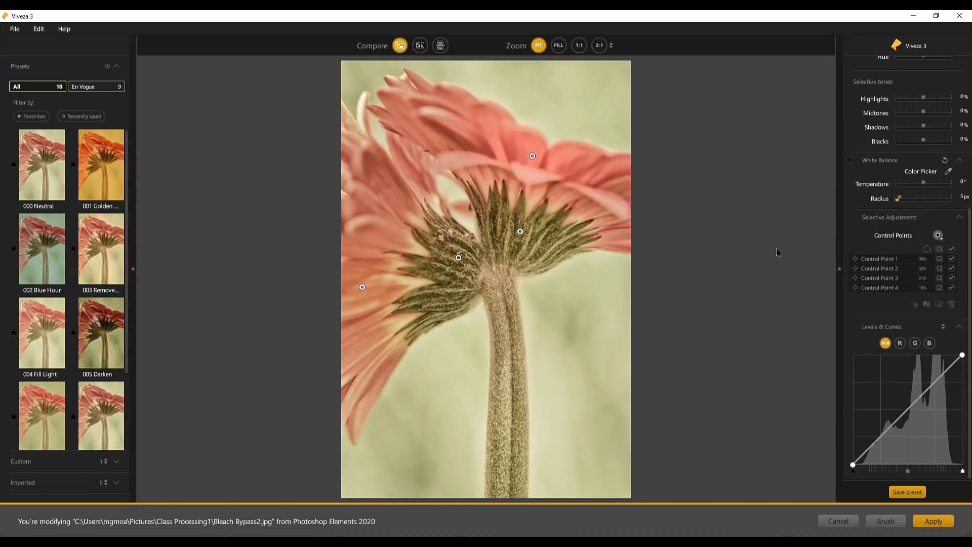
Step: Add a fifth control point of 100% size on the background beside the stem and set its Structure to -100%
left_click(937, 236)
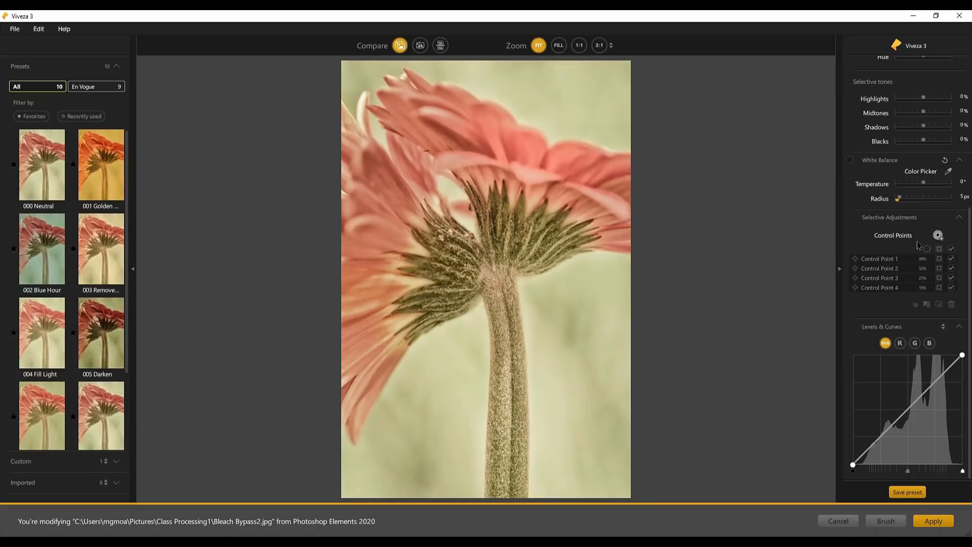
left_click(570, 337)
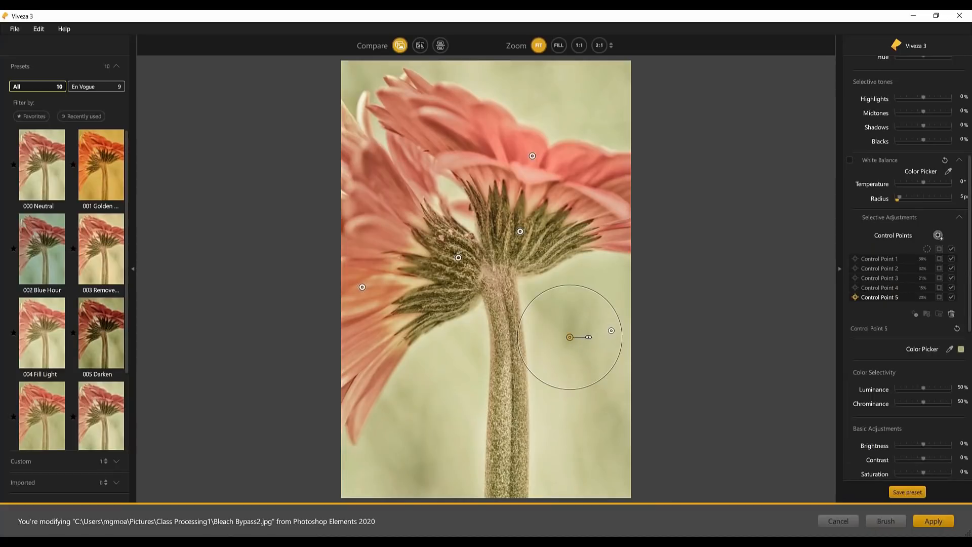
left_click_drag(620, 329, 843, 339)
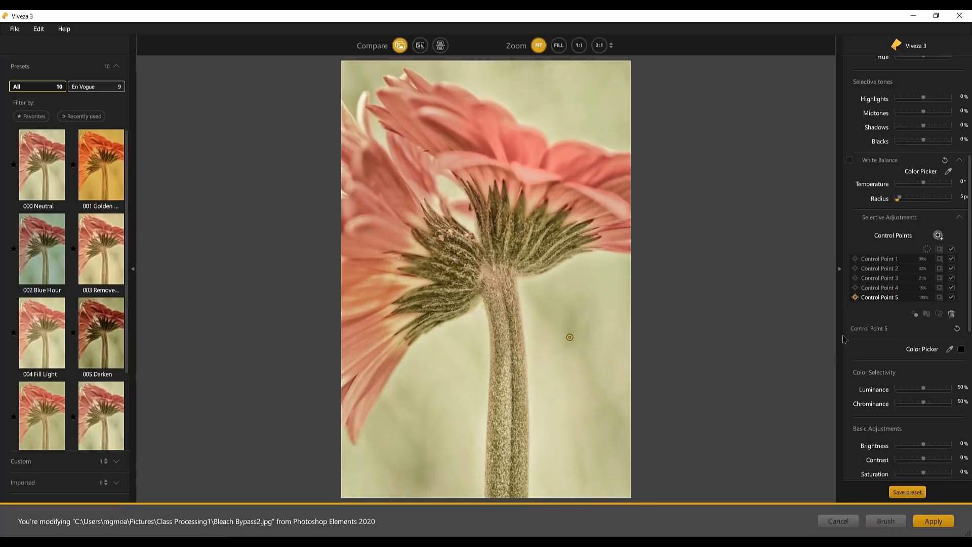
scroll(910, 350, "down", 2)
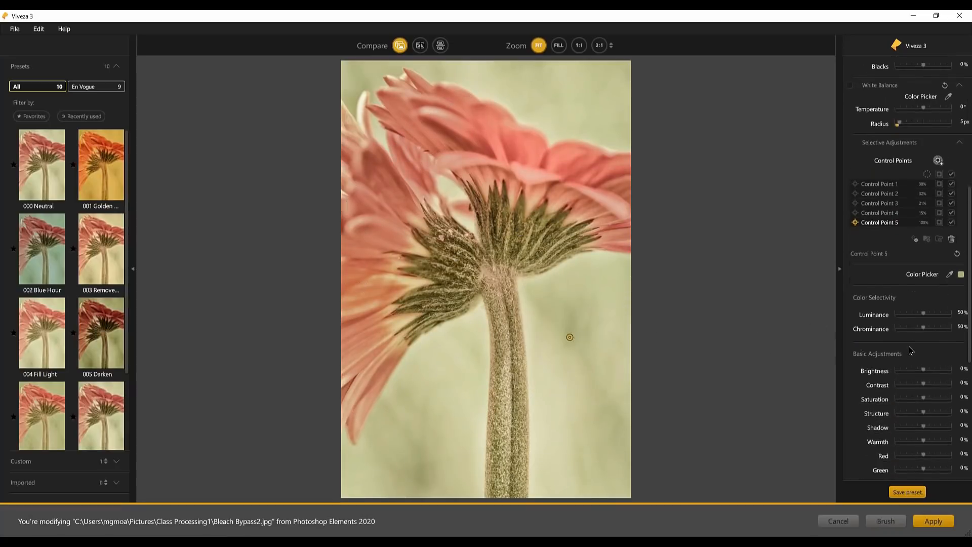
scroll(910, 350, "down", 1)
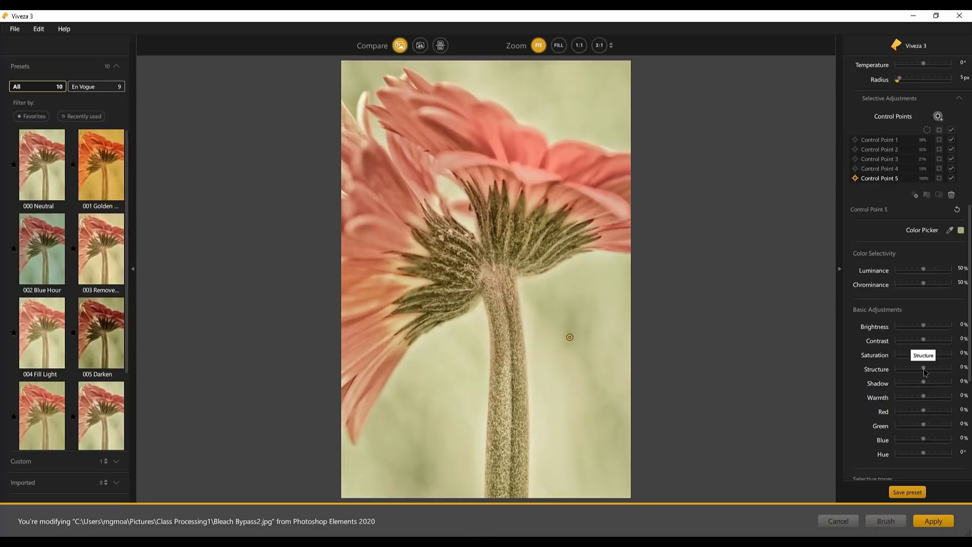
left_click_drag(924, 372, 873, 374)
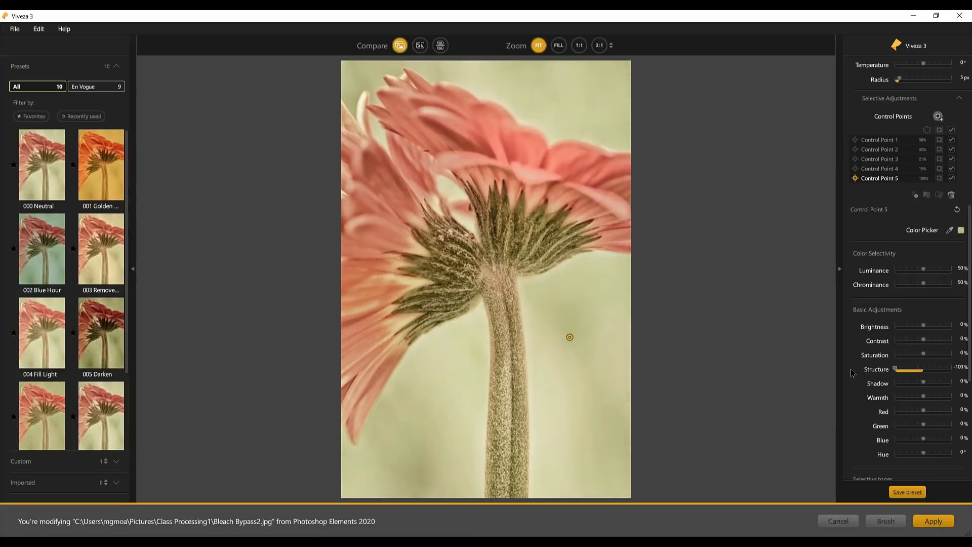
left_click(759, 211)
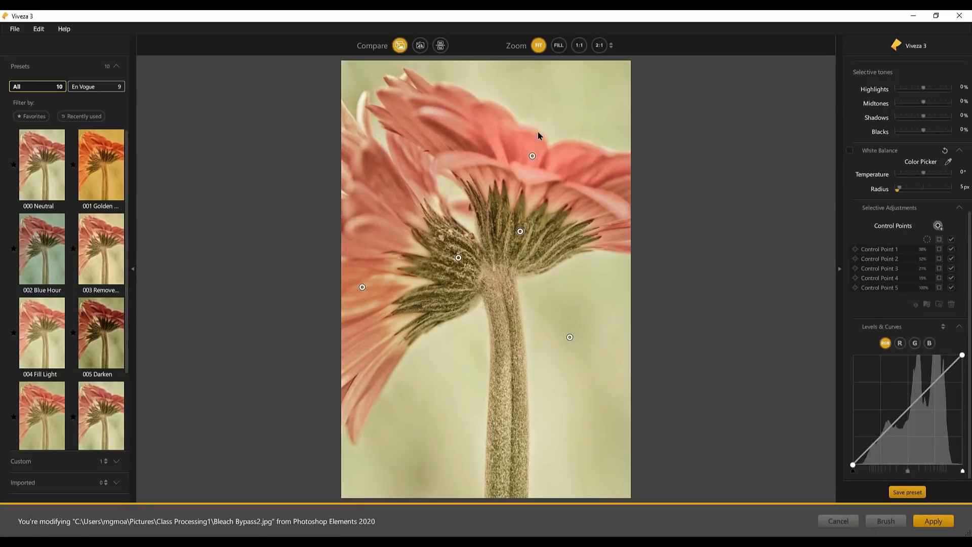
Step: Compare the flower before and after the control point adjustments and apply the Viveza 3 edit to the photo
left_click(400, 46)
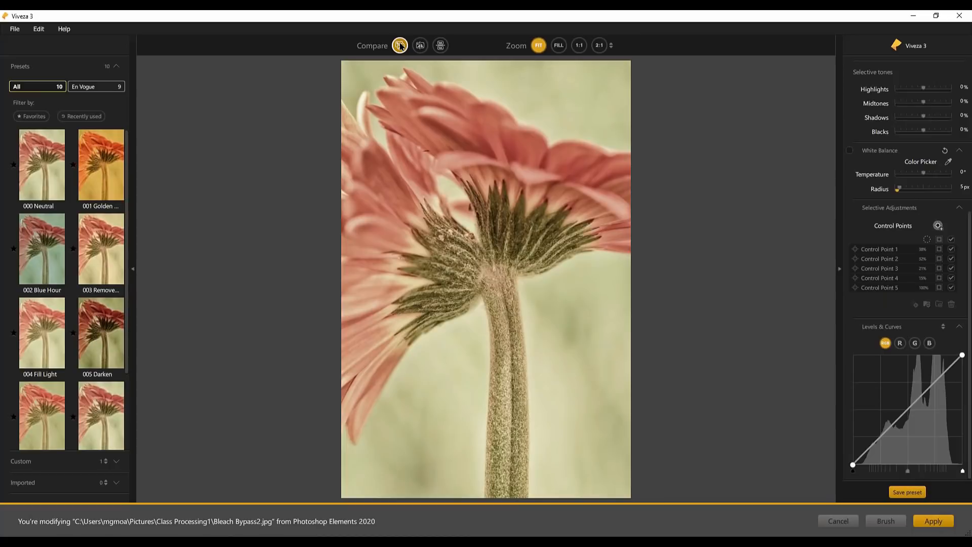
left_click(400, 46)
left_click(399, 46)
left_click(399, 46)
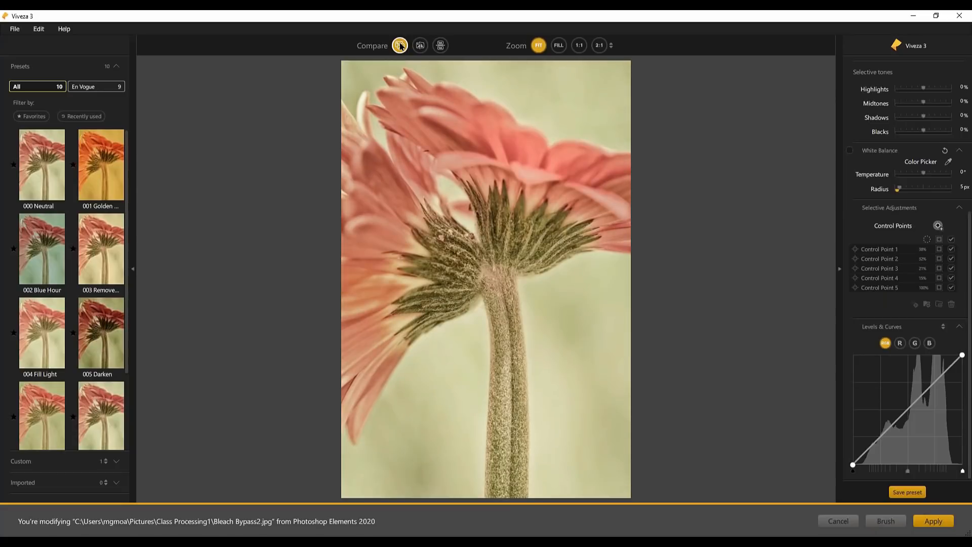
left_click(400, 46)
left_click(400, 46)
left_click(931, 521)
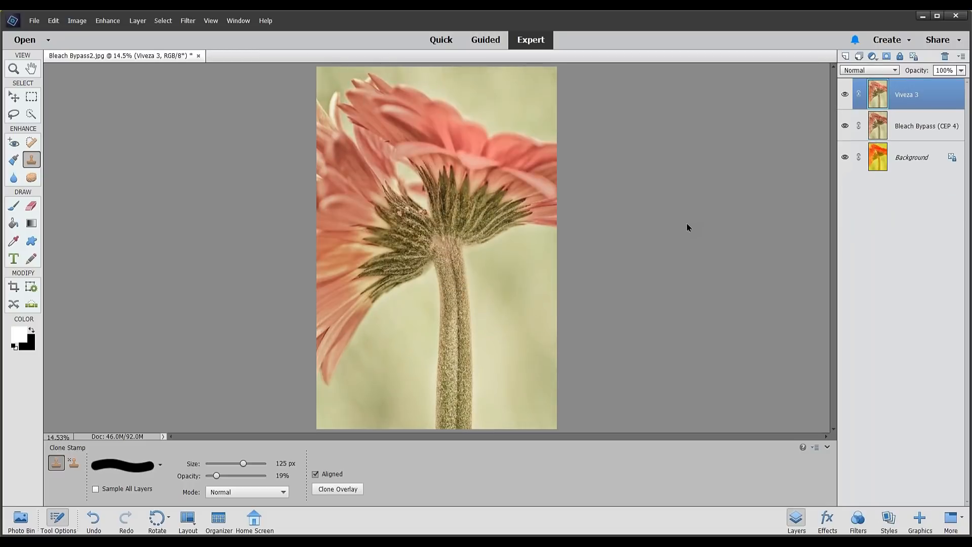
Step: Enlarge the view to 25% and remove the light specks from the flower's left green base with the Clone Stamp
left_click(13, 69)
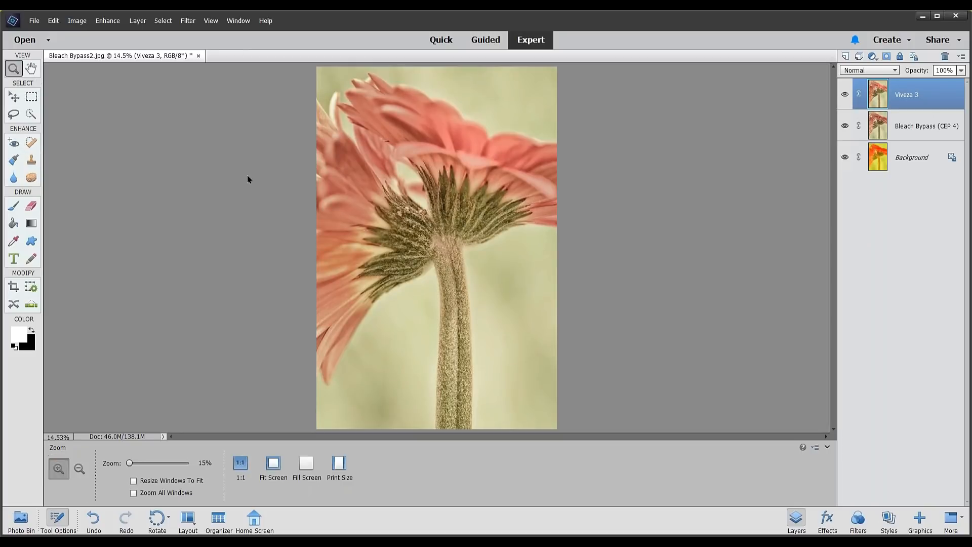
left_click(403, 226)
left_click(403, 226)
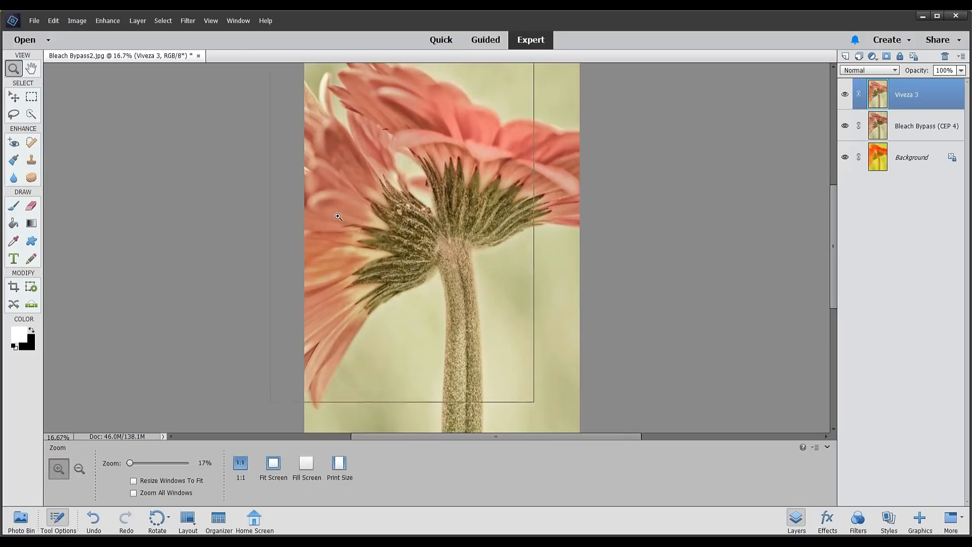
left_click(32, 161)
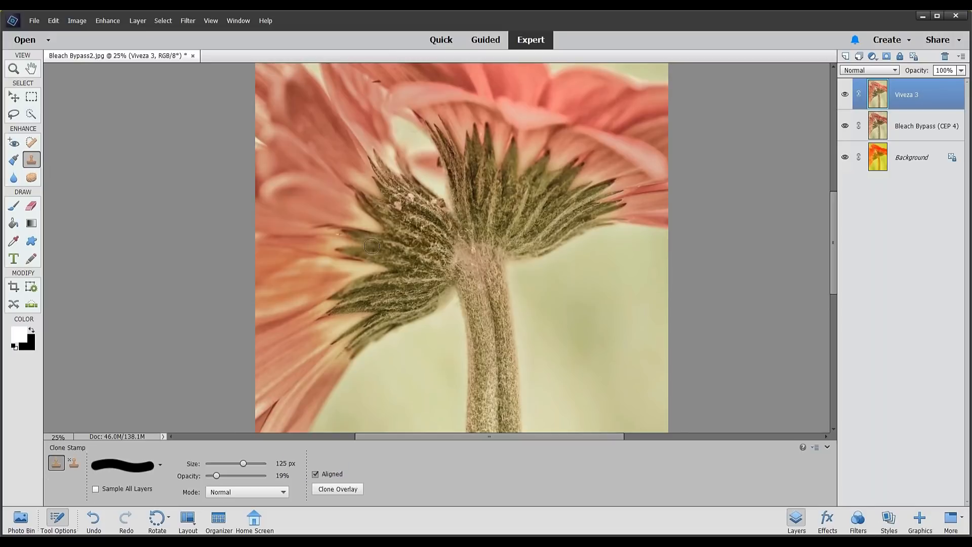
left_click(32, 142)
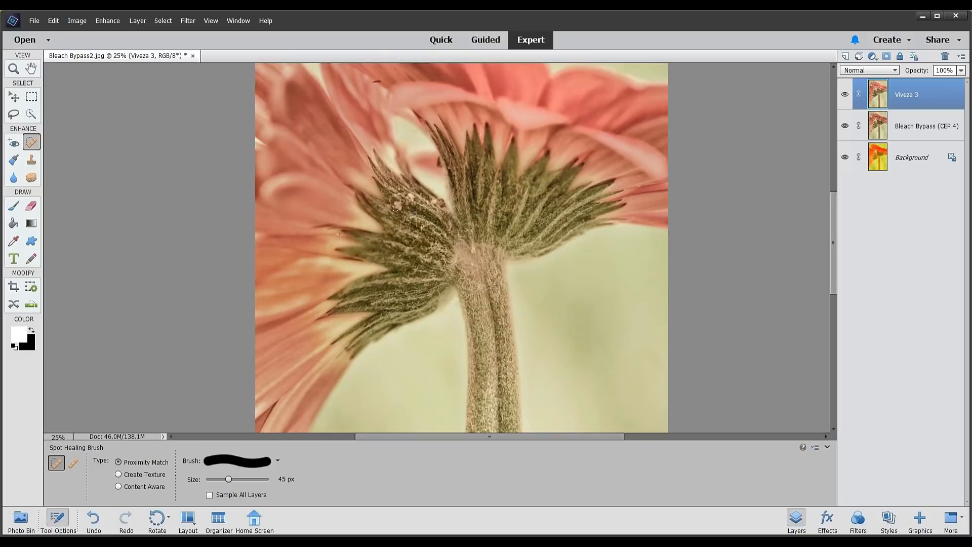
left_click(31, 160)
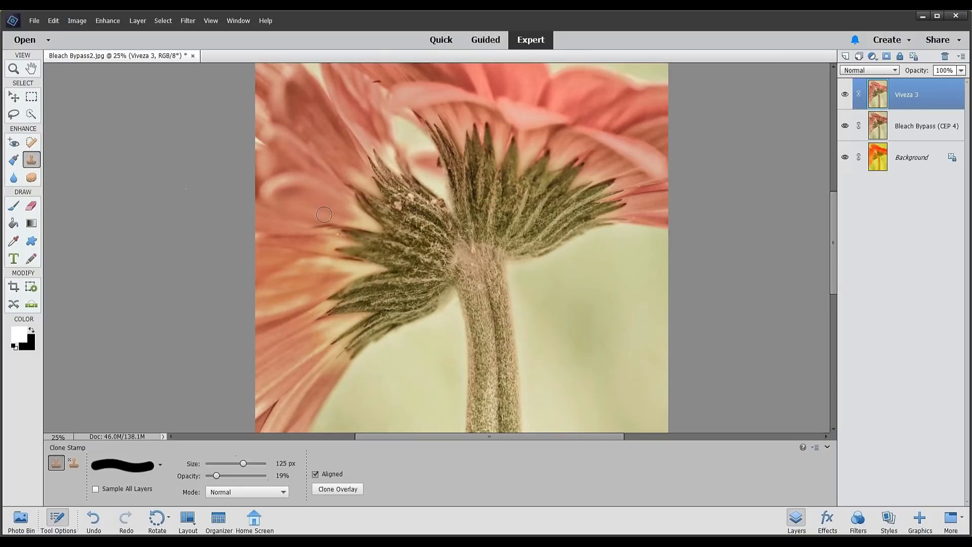
left_click(403, 207)
left_click(398, 205)
left_click(397, 205)
left_click(409, 211)
left_click(409, 210)
left_click(397, 206)
left_click(420, 203)
left_click(410, 198)
left_click(419, 201)
left_click(430, 208)
left_click(440, 211)
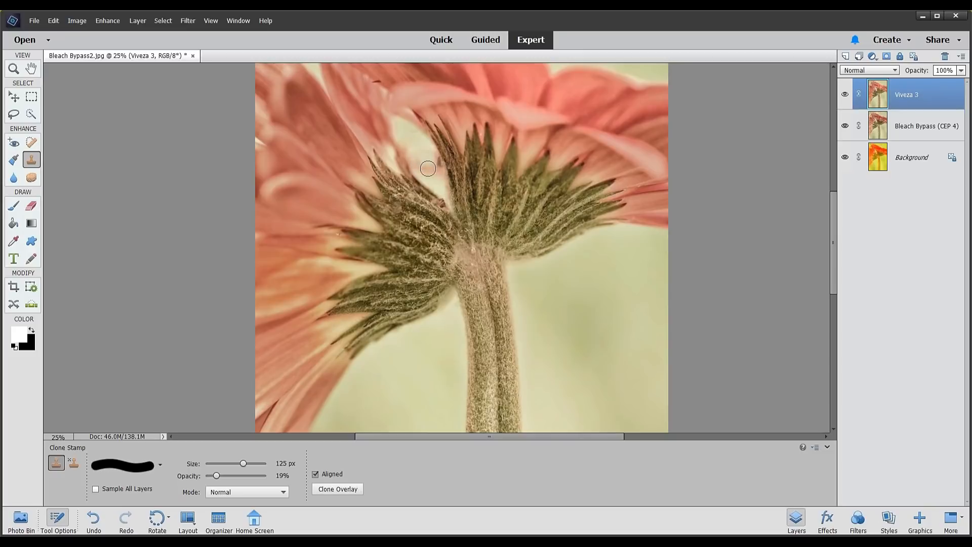
Step: Clone clean tone from the pale gap between the petals over the spot near its edge
left_click(419, 146, "alt")
left_click(422, 151, "alt")
left_click_drag(435, 163, 430, 153)
Step: Fit the whole photo in view and toggle the Viveza 3 and Bleach Bypass layers to compare them with the original
left_click(32, 69)
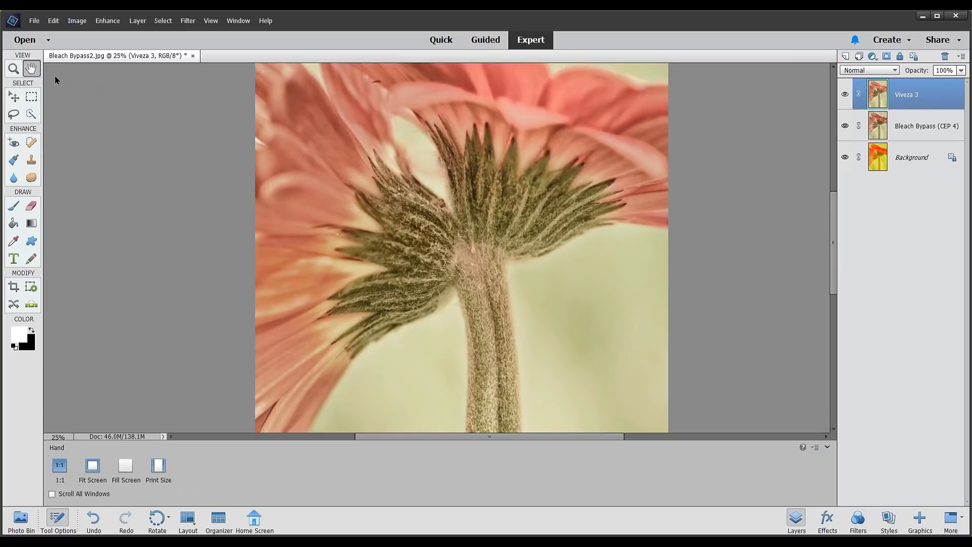
double_click(32, 69)
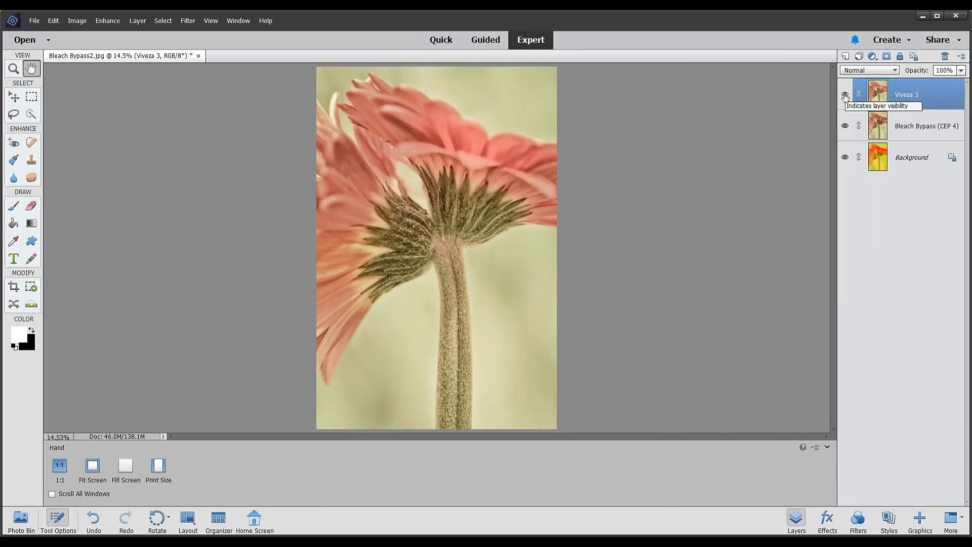
left_click(845, 95)
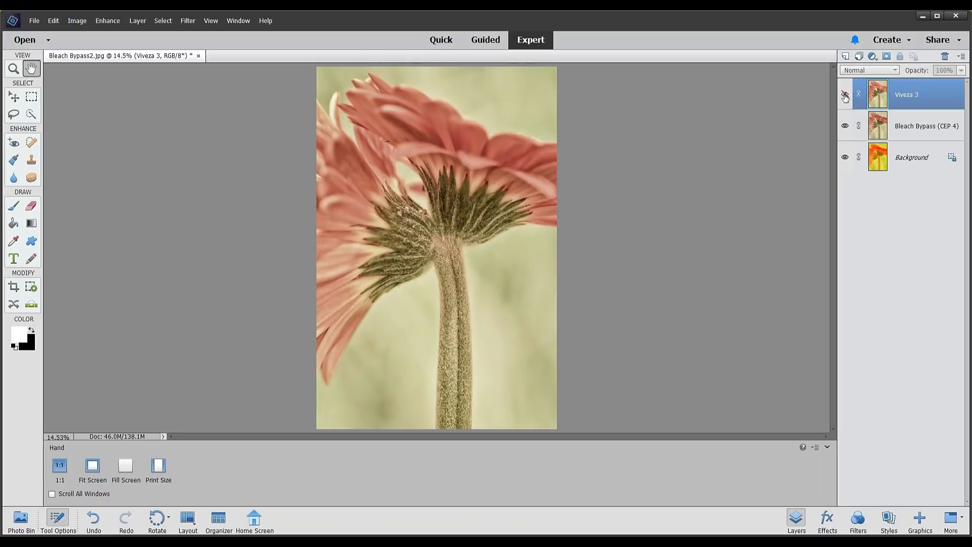
left_click(844, 126)
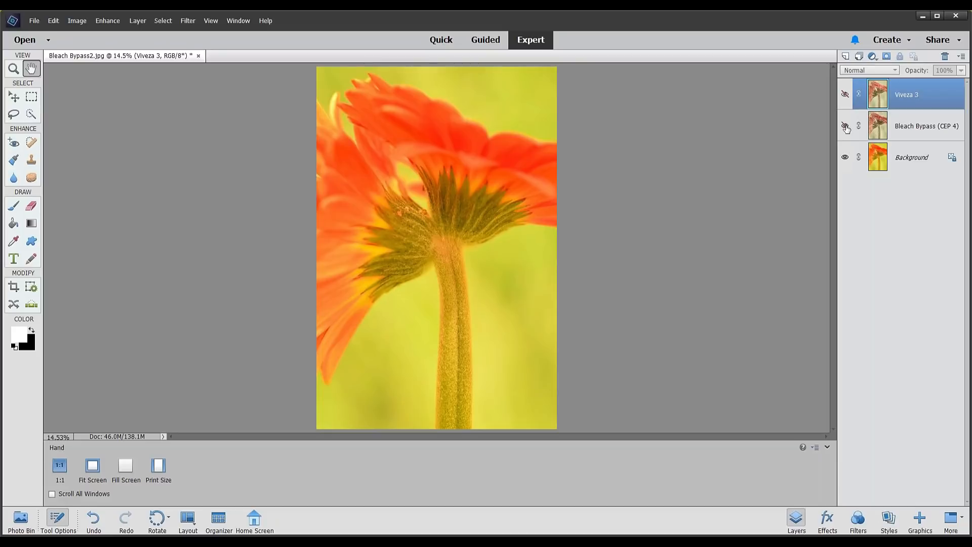
left_click(844, 94)
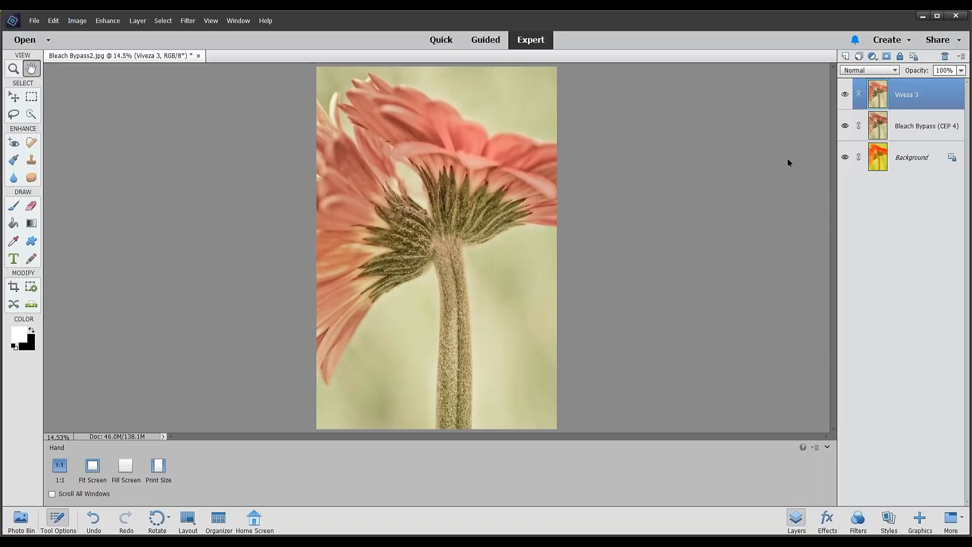
Step: Close the Bleach Bypass2 photo and open Tonal Contrast from the Class Processing1 folder
left_click(198, 56)
left_click(484, 219)
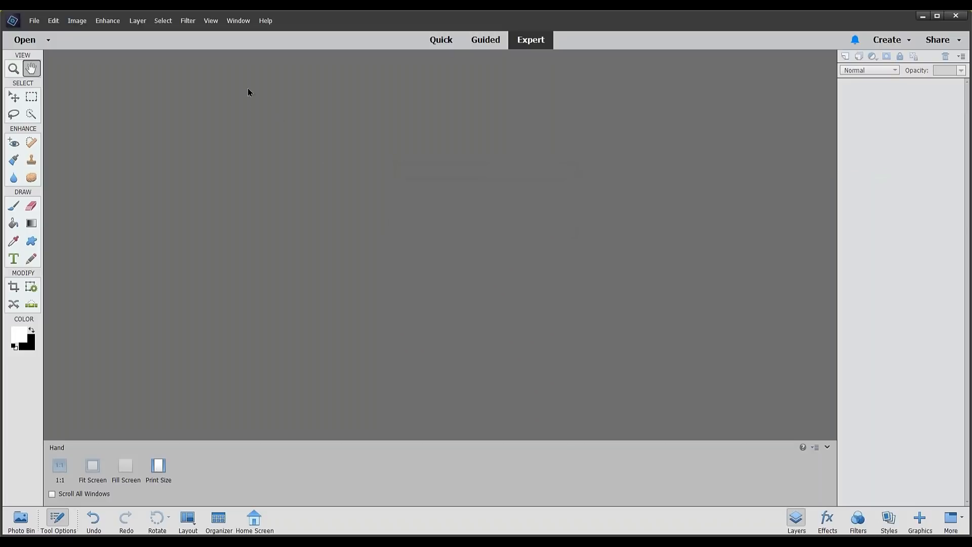
left_click(188, 21)
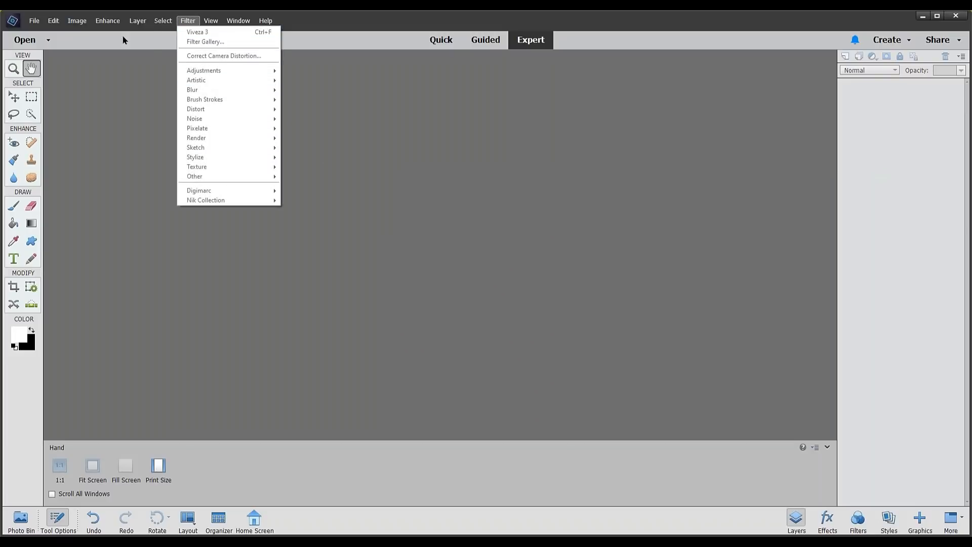
left_click(34, 21)
left_click(81, 42)
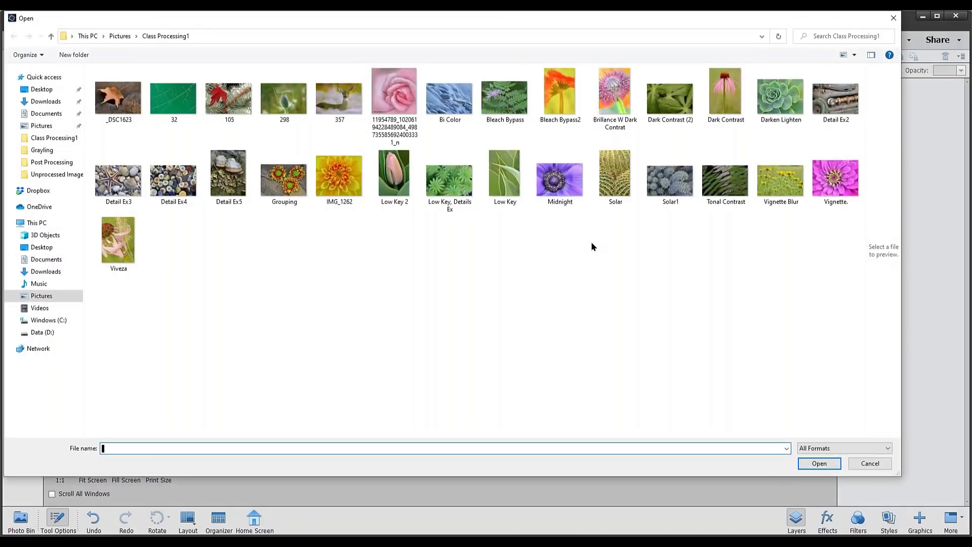
double_click(715, 186)
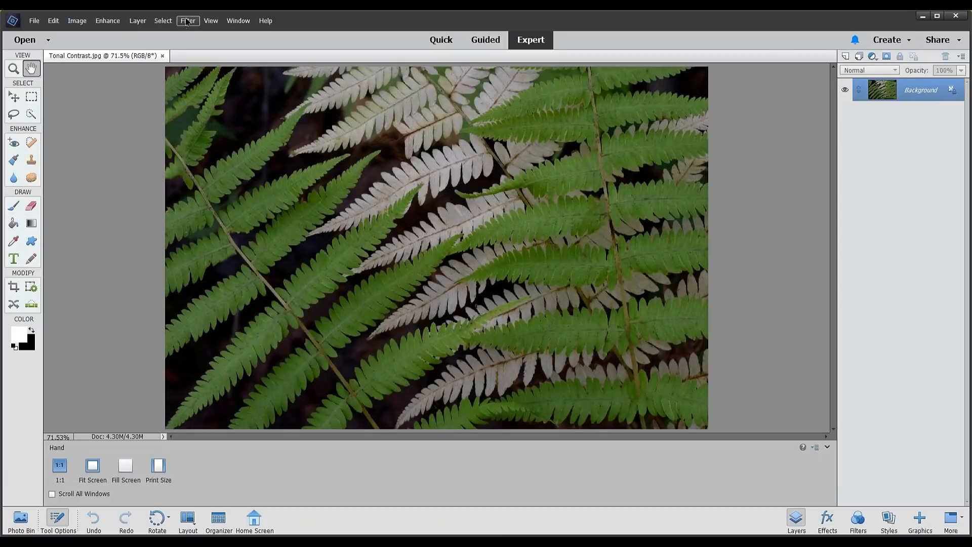
Step: Open the fern photo in Color Efex Pro 4 and display the presets of the Tonal Contrast filter
left_click(188, 21)
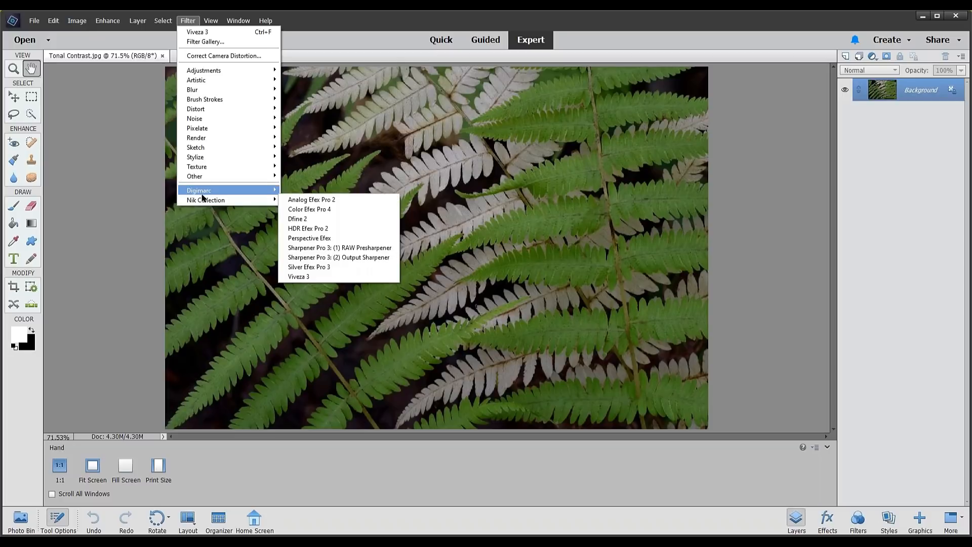
mouse_move(204, 201)
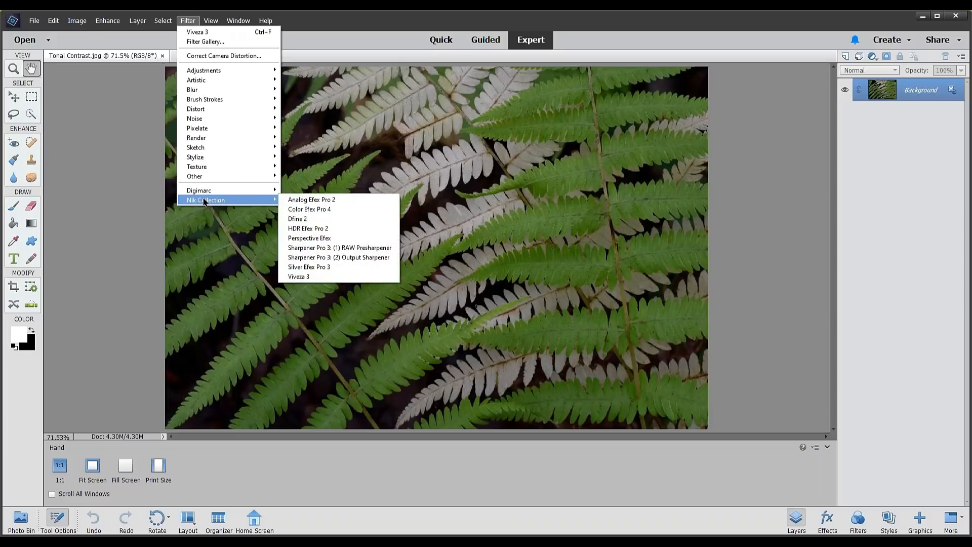
left_click(308, 209)
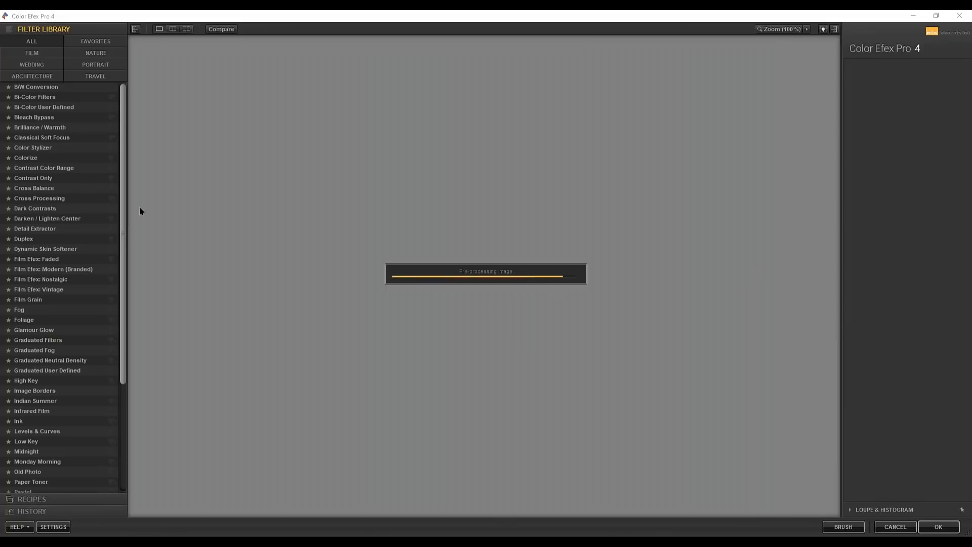
left_click_drag(122, 184, 111, 316)
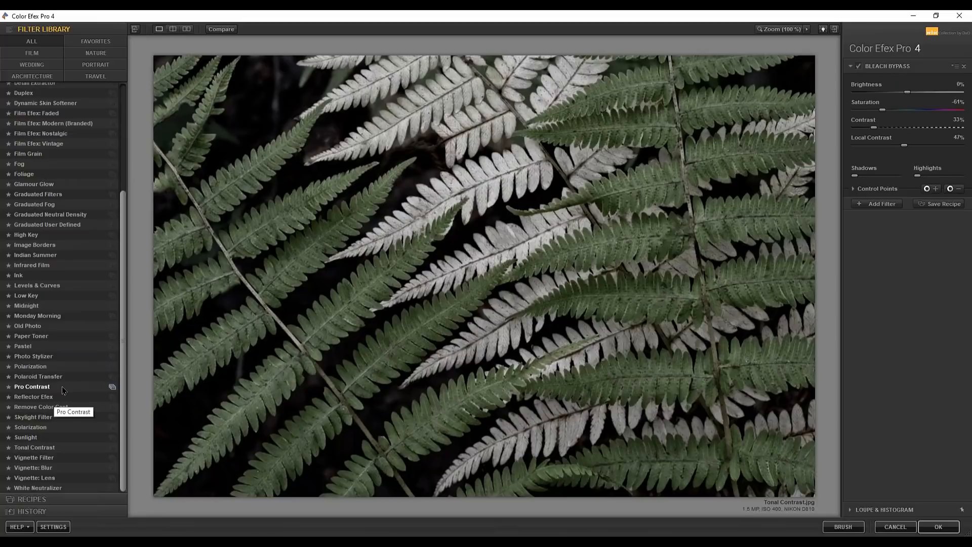
left_click(111, 447)
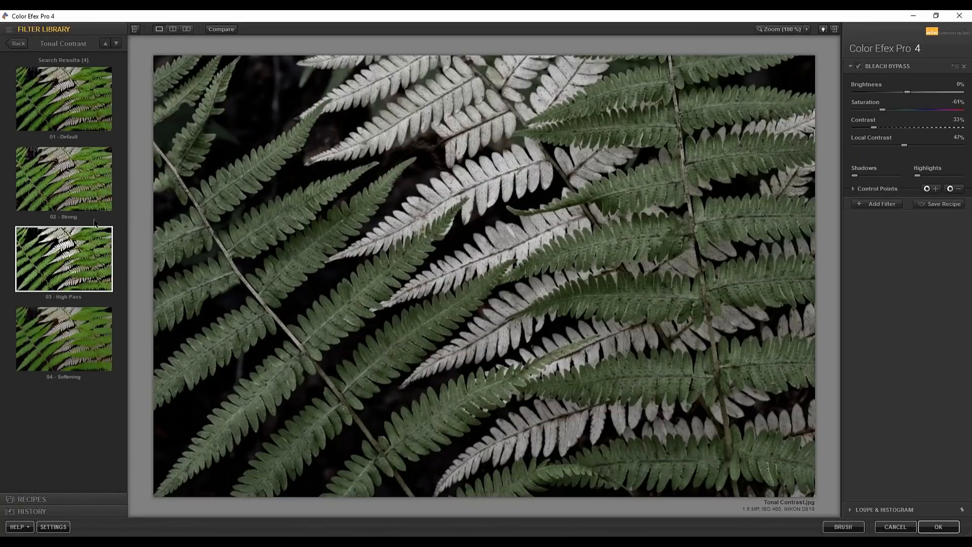
Step: Try the Default, Strong, High Pass and Softening presets of Tonal Contrast on the ferns, ending on High Pass
left_click(58, 109)
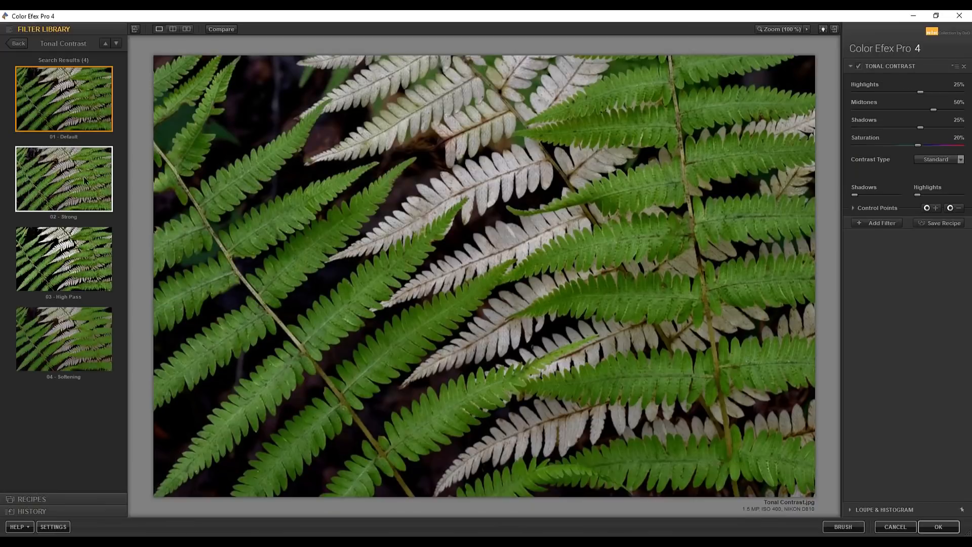
left_click(82, 197)
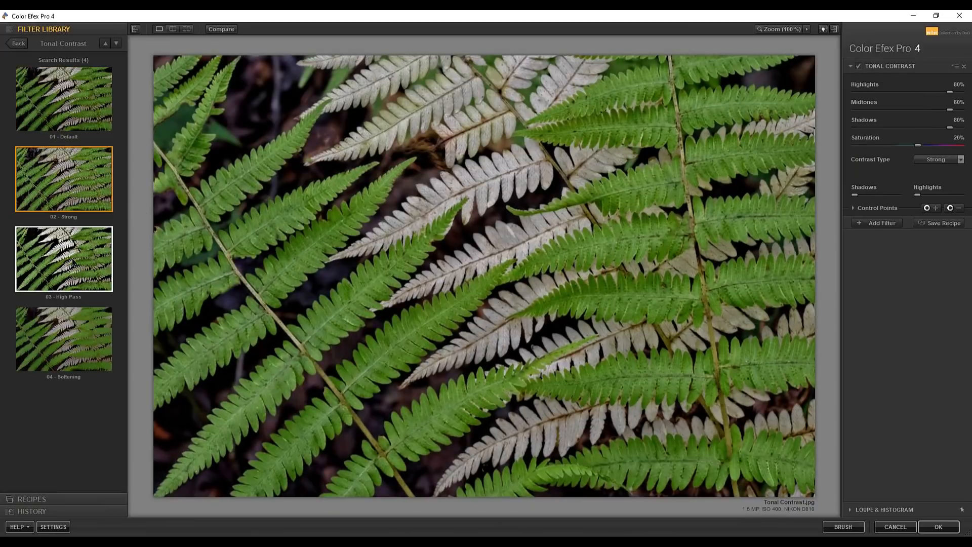
left_click(74, 262)
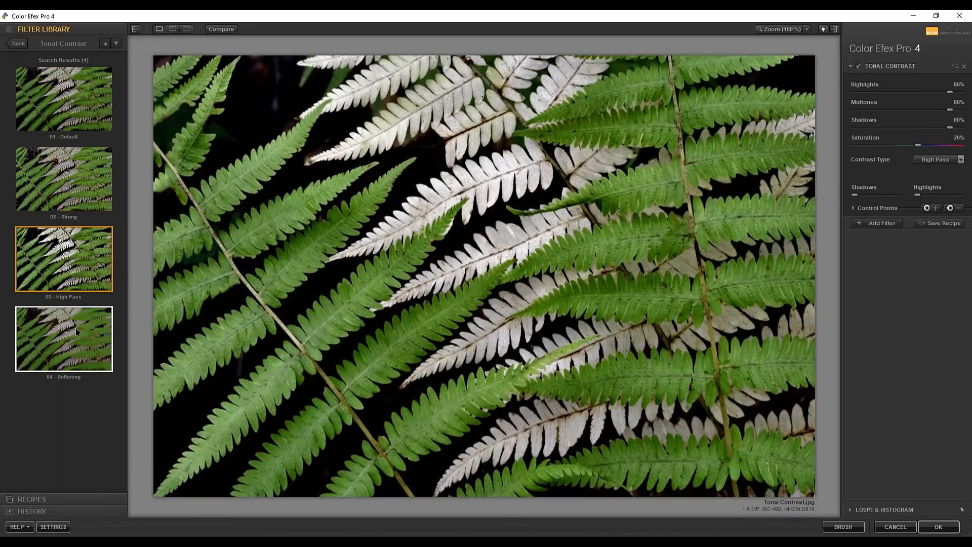
left_click(77, 331)
left_click(56, 256)
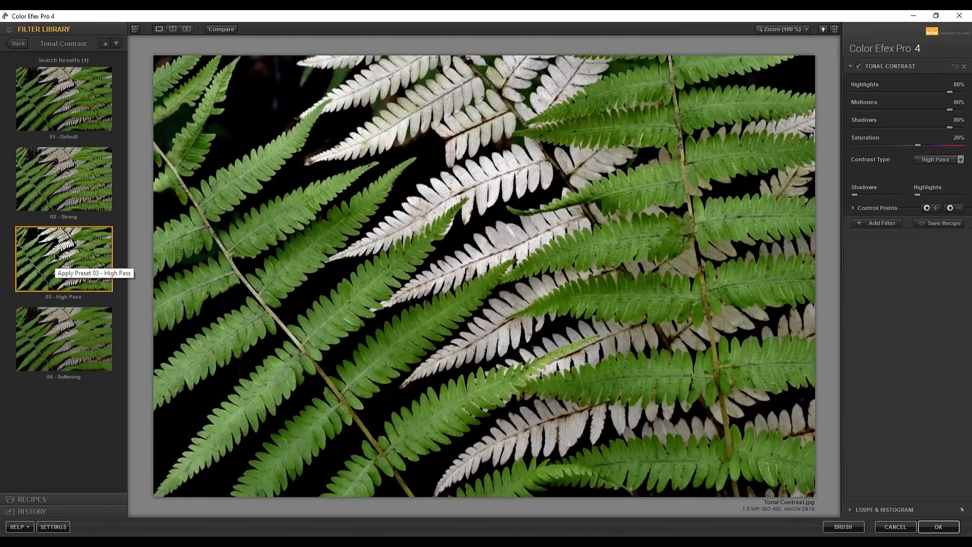
Step: Compare the High Pass version of the ferns repeatedly with the original image
left_click(221, 30)
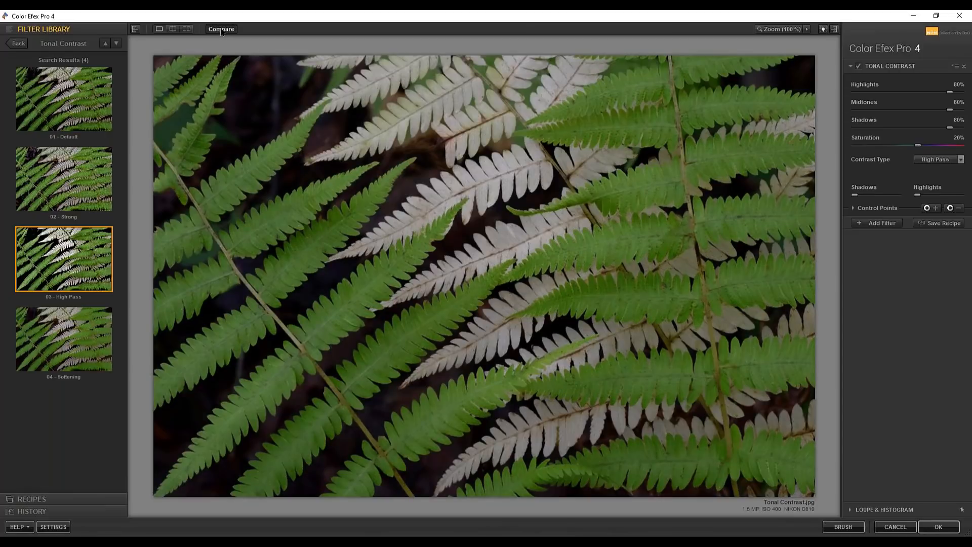
left_click(221, 30)
left_click(221, 30)
left_click(221, 29)
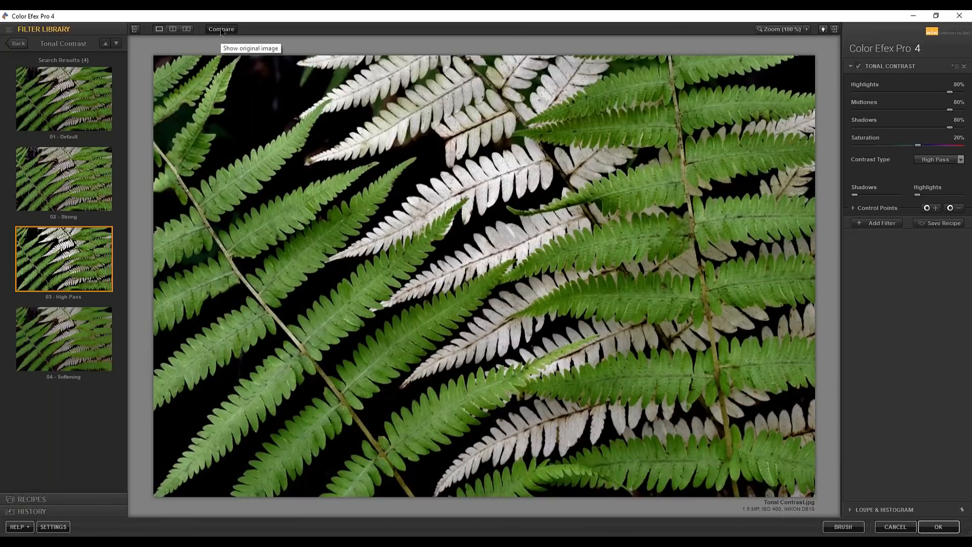
left_click(221, 29)
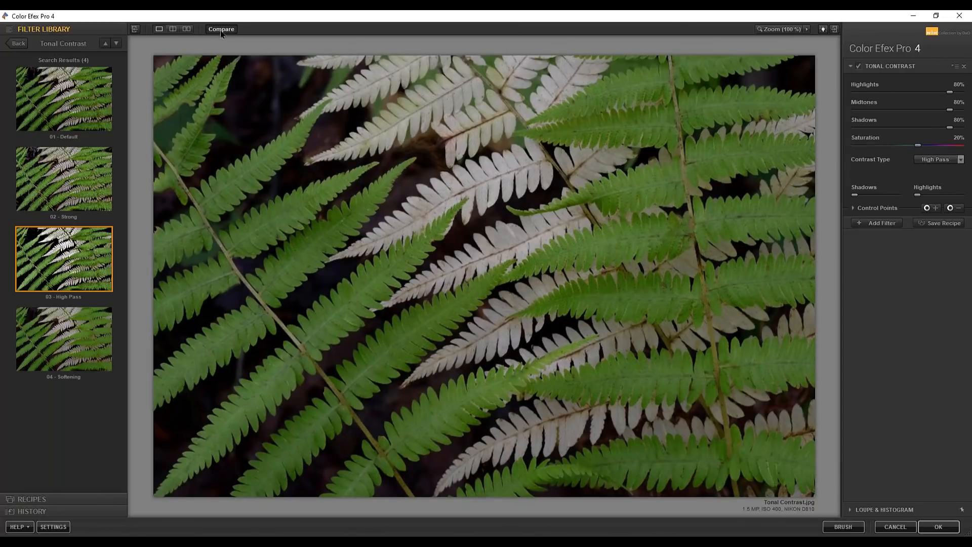
left_click(221, 30)
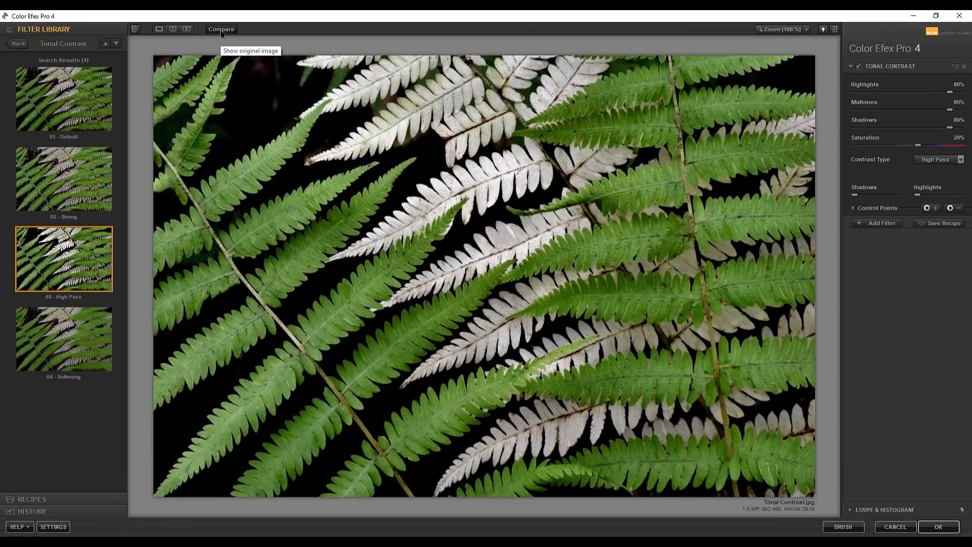
left_click(221, 30)
left_click(221, 33)
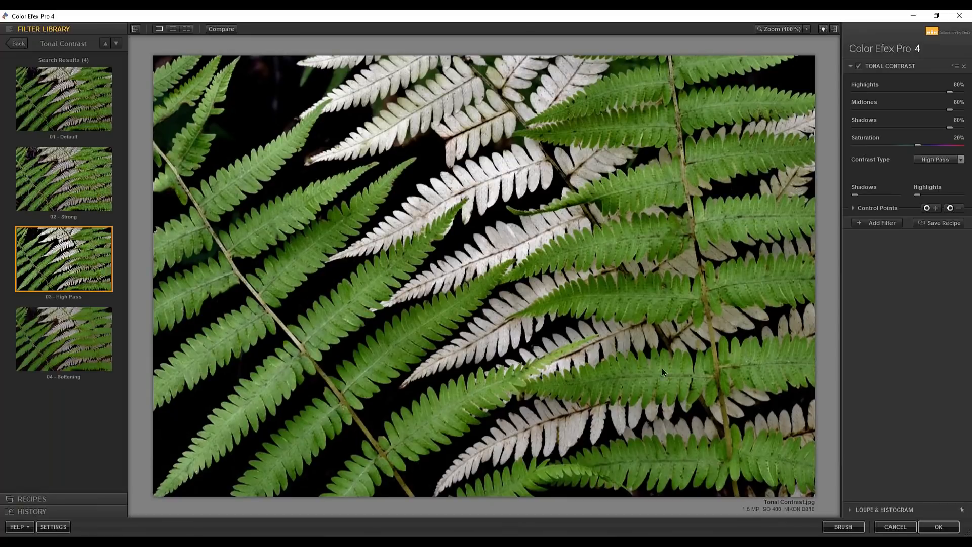
Step: Cancel the Tonal Contrast edit, close the fern photo and open Bi Color from the Class Processing1 folder
left_click(895, 528)
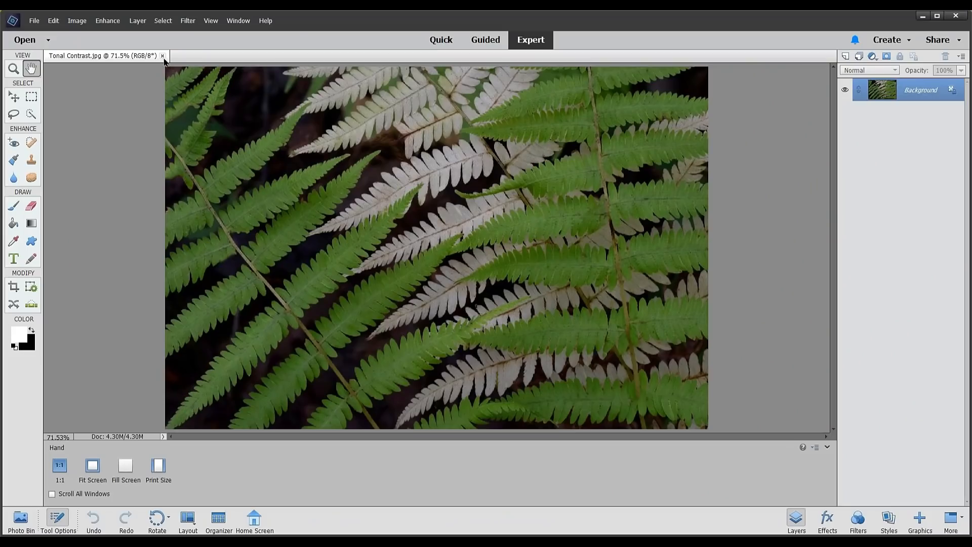
left_click(163, 56)
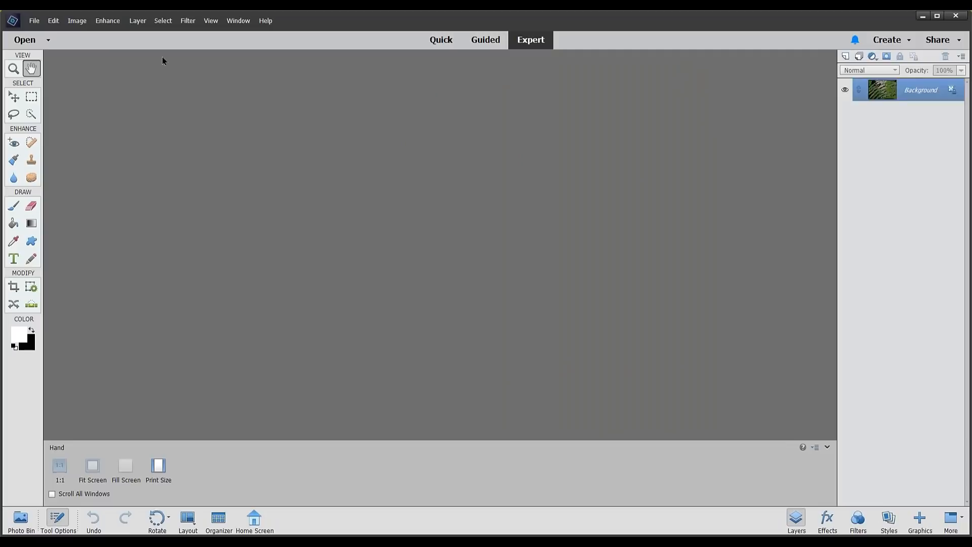
left_click(33, 20)
left_click(45, 41)
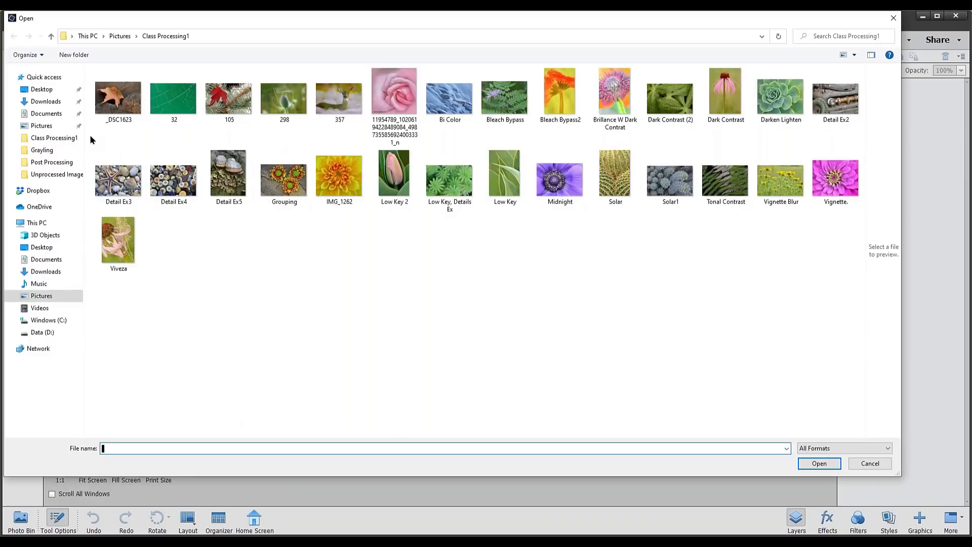
double_click(444, 104)
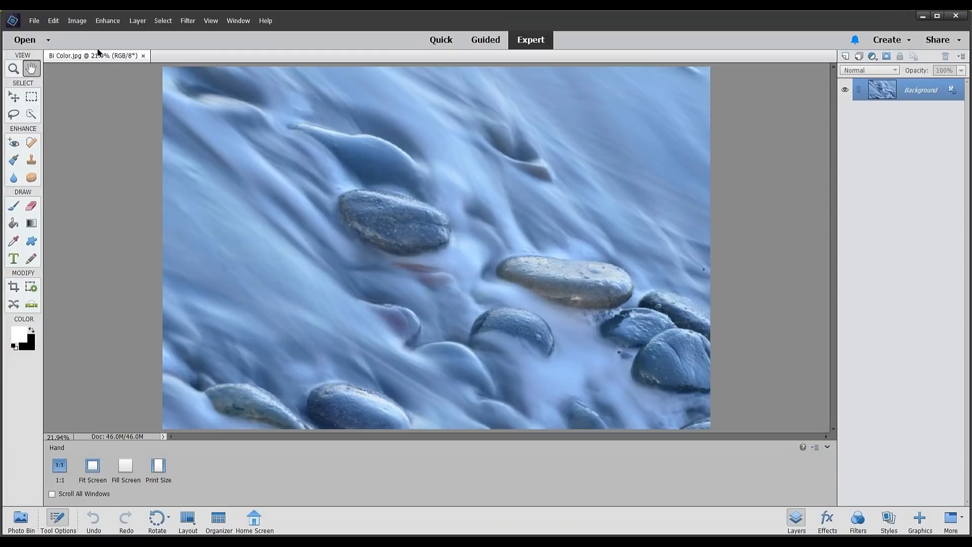
Step: Open the river stones photo in Color Efex Pro 4 and choose the Bi-Color User Defined filter
left_click(36, 24)
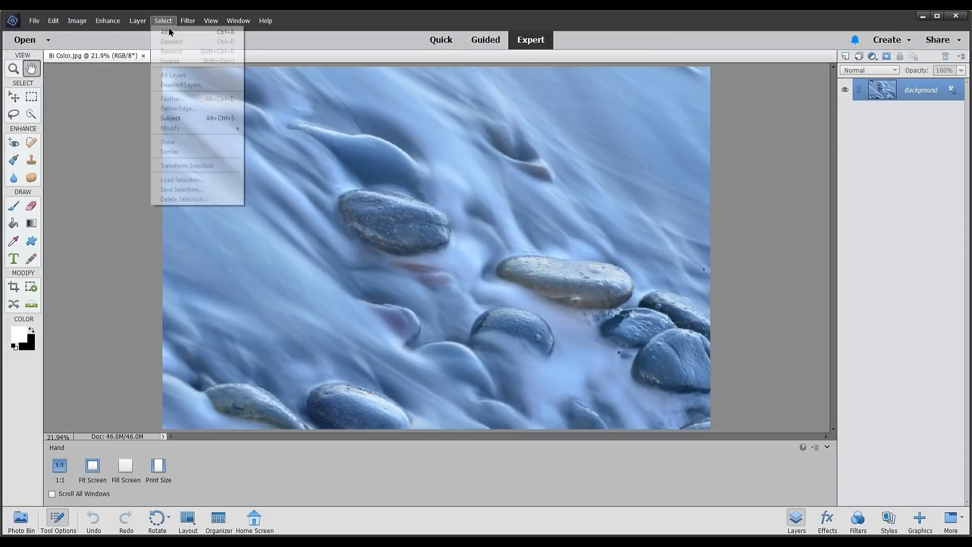
mouse_move(184, 26)
mouse_move(206, 200)
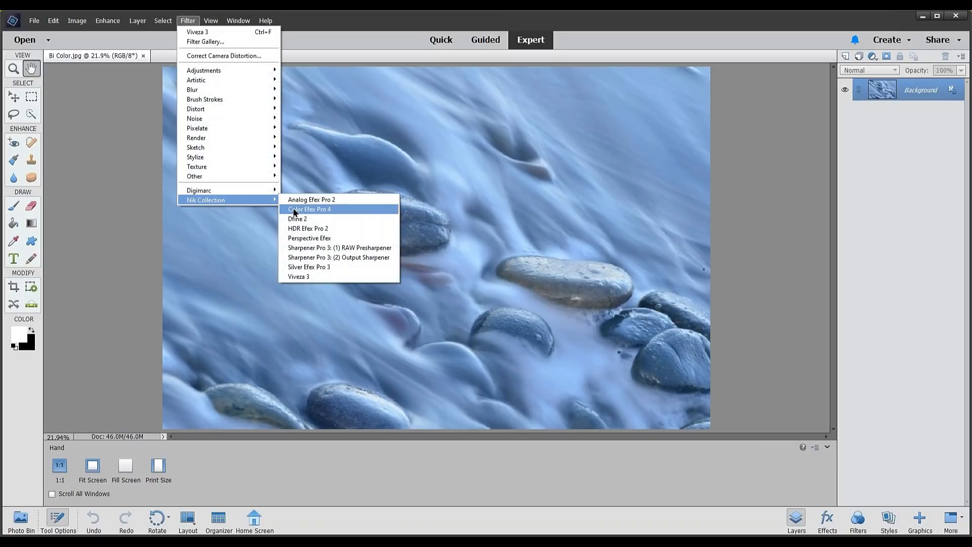
left_click(295, 209)
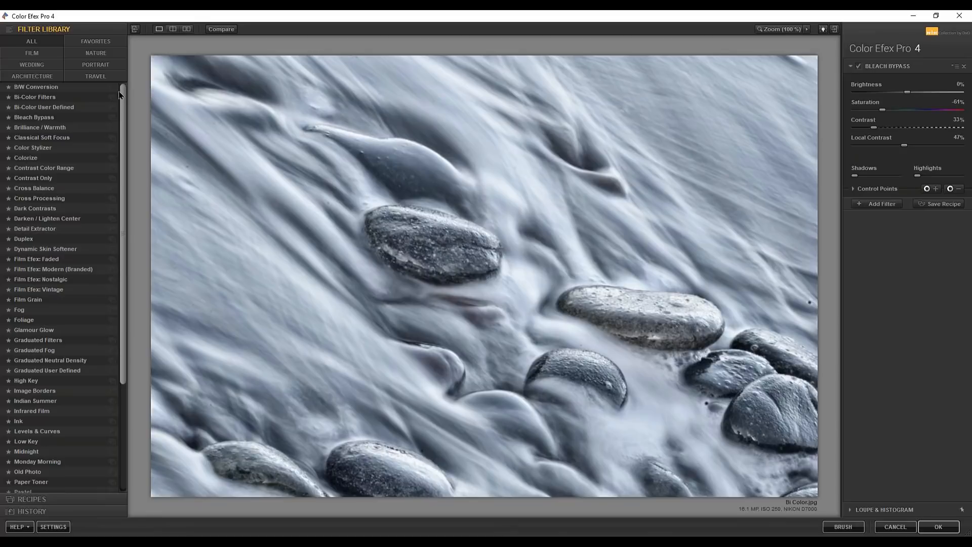
left_click(56, 107)
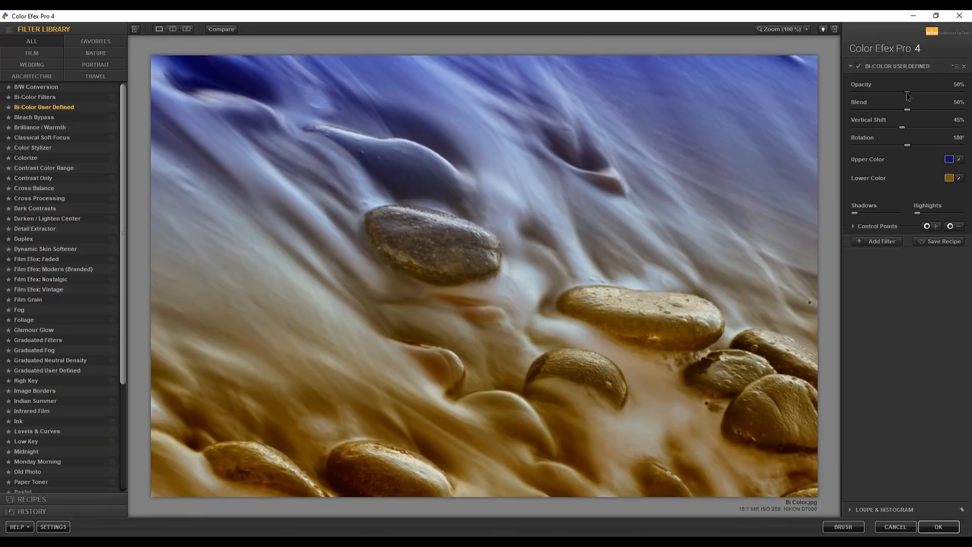
Step: Set the bi-color filter's opacity to 52%, blend to 44% and rotation to 207°, and apply it to the photo
mouse_move(907, 92)
left_mouse_down()
mouse_move(886, 93)
mouse_move(930, 87)
mouse_move(908, 91)
mouse_move(906, 111)
mouse_move(896, 110)
mouse_move(916, 106)
mouse_move(890, 108)
mouse_move(902, 105)
left_mouse_up()
mouse_move(907, 146)
left_mouse_down()
mouse_move(886, 146)
mouse_move(917, 142)
left_mouse_up()
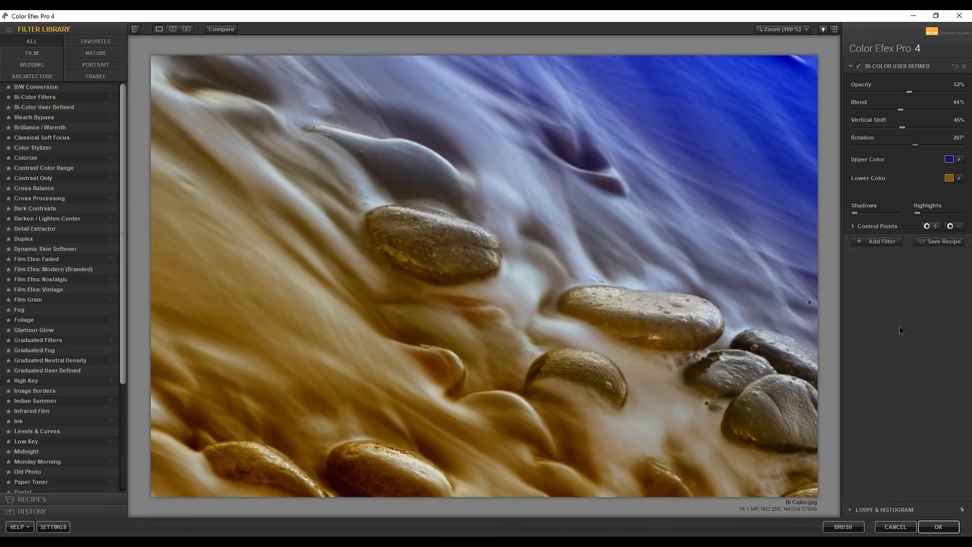
left_click(949, 160)
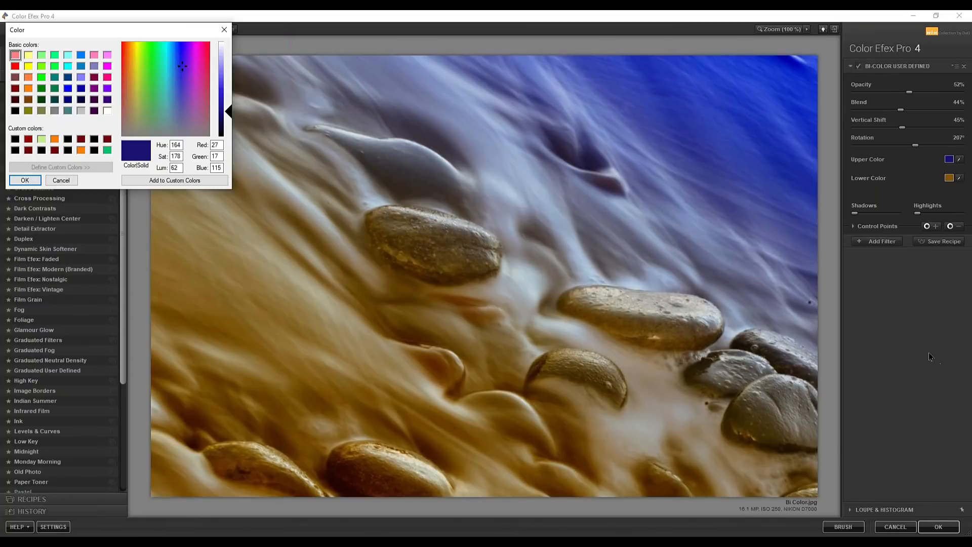
left_click(60, 181)
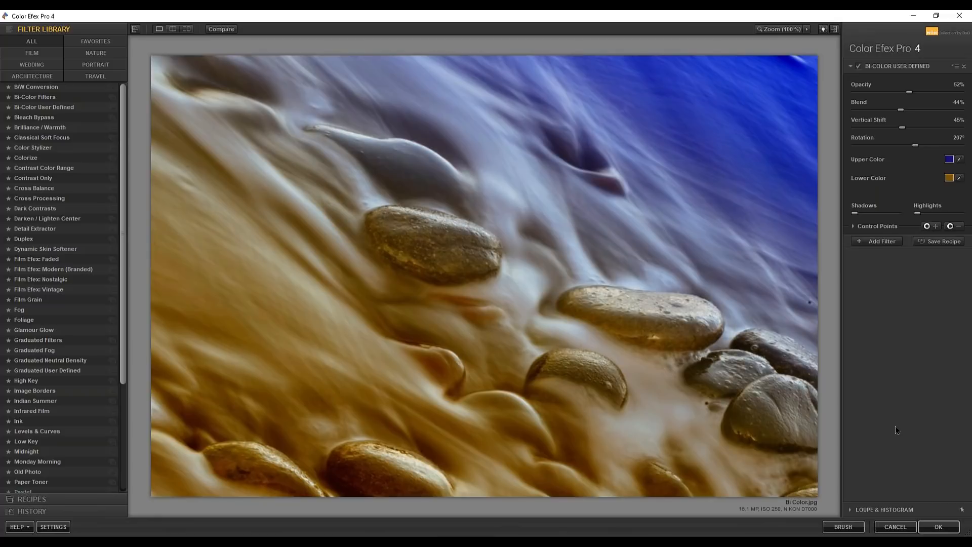
left_click(938, 526)
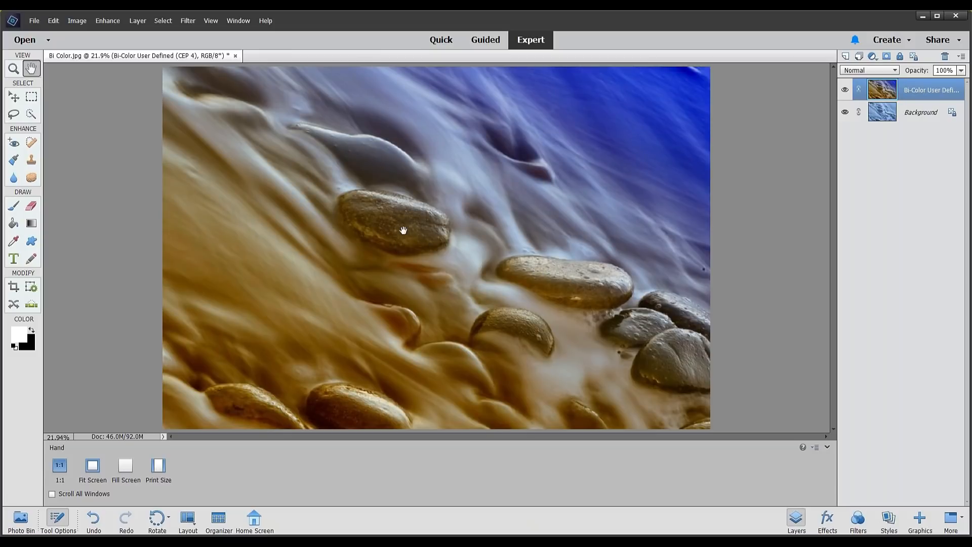
Step: Open the bi-color river stones layer in Viveza 3 and place a control point on the upper oval stone
left_click(188, 20)
mouse_move(219, 203)
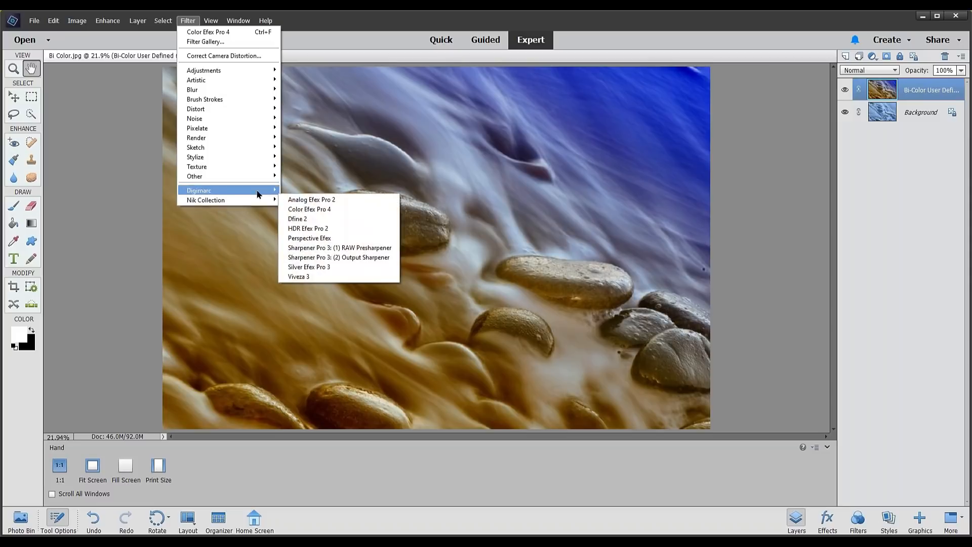
left_click(301, 277)
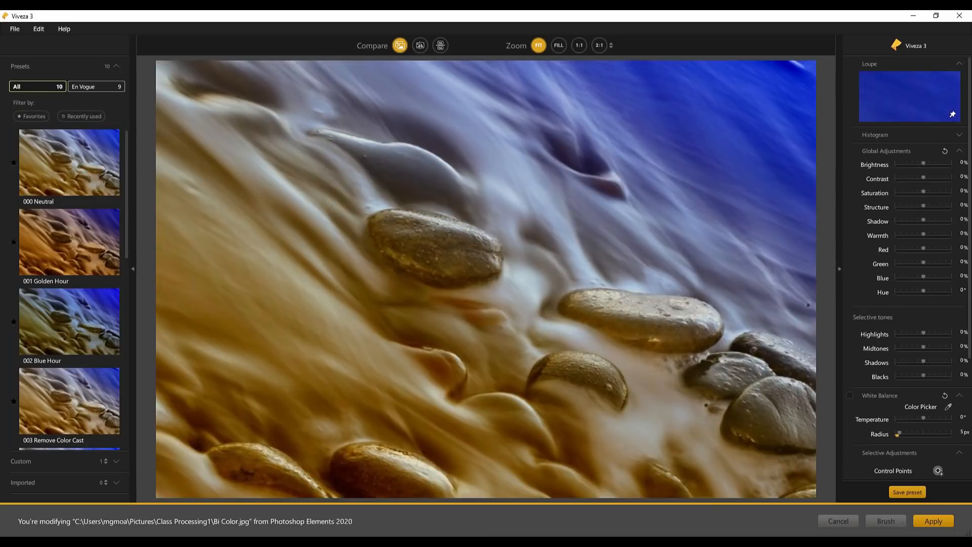
scroll(926, 298, "down", 5)
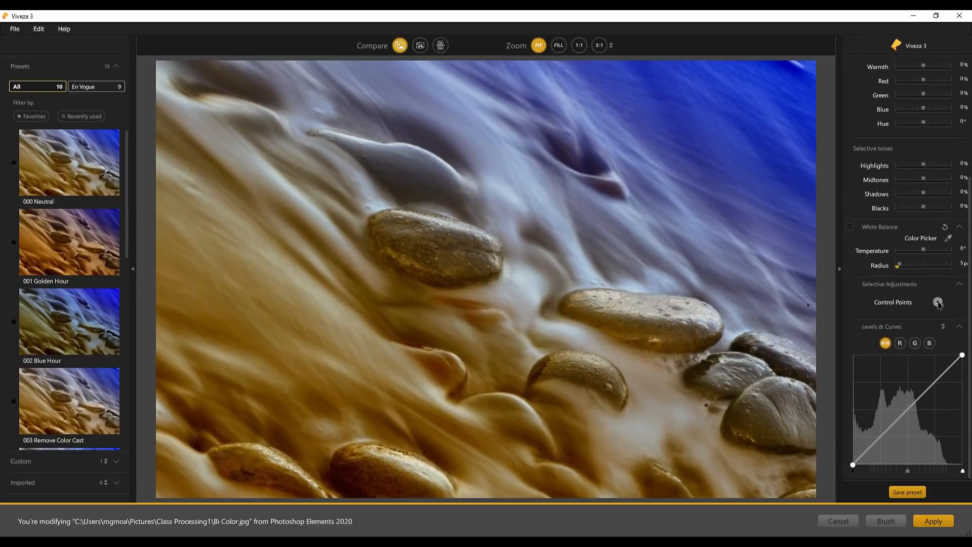
left_click(938, 302)
left_click(443, 236)
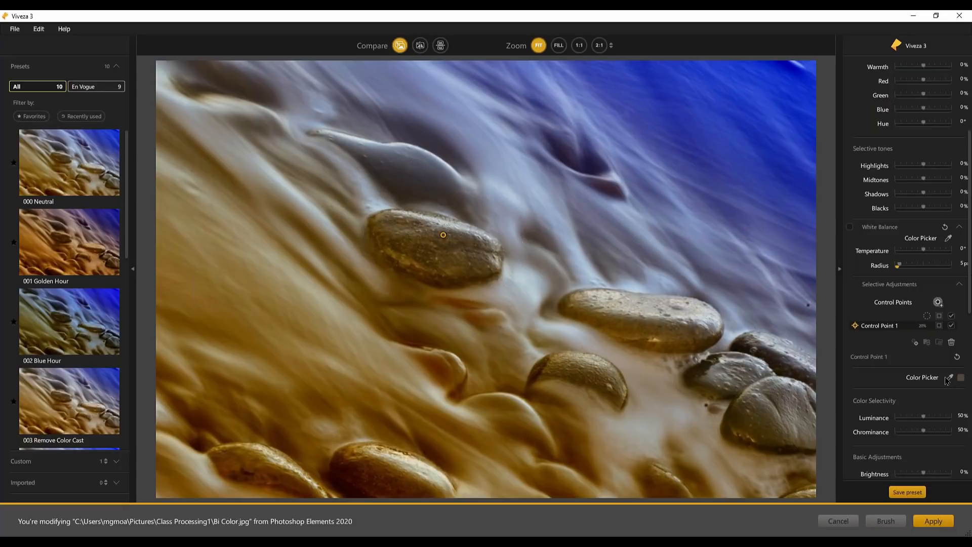
Step: Set the upper stone's control point to 25% brightness and 65% structure, and compare the result with the original
scroll(920, 345, "down", 5)
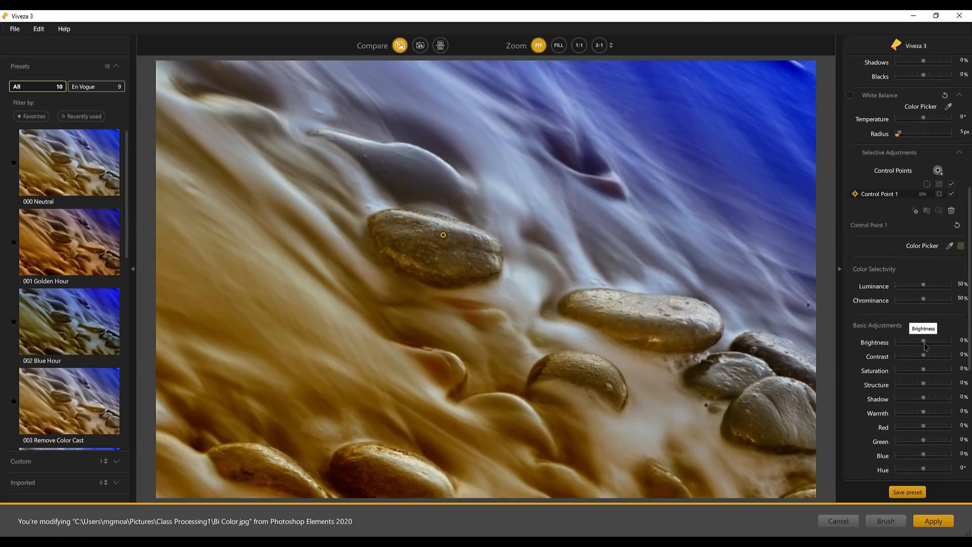
left_click_drag(924, 346, 930, 345)
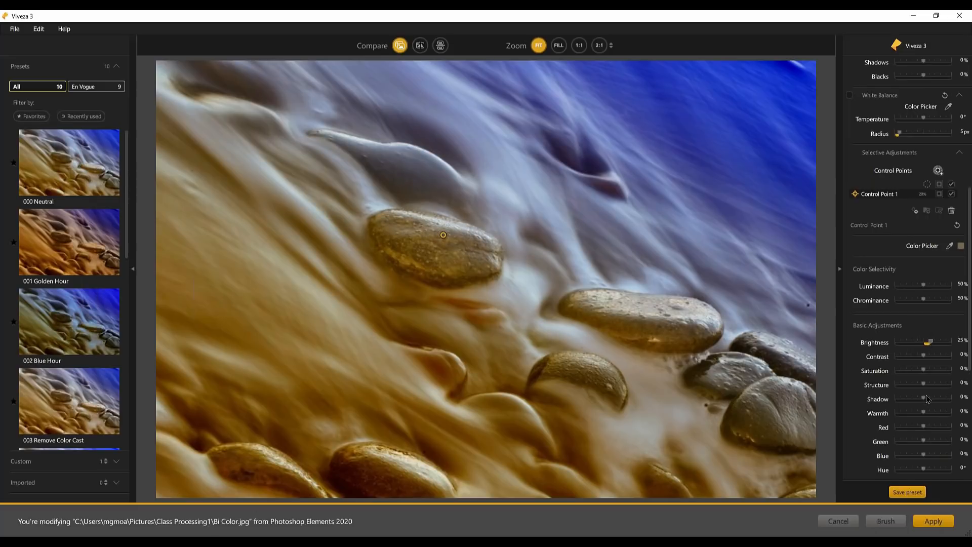
left_click_drag(924, 385, 941, 385)
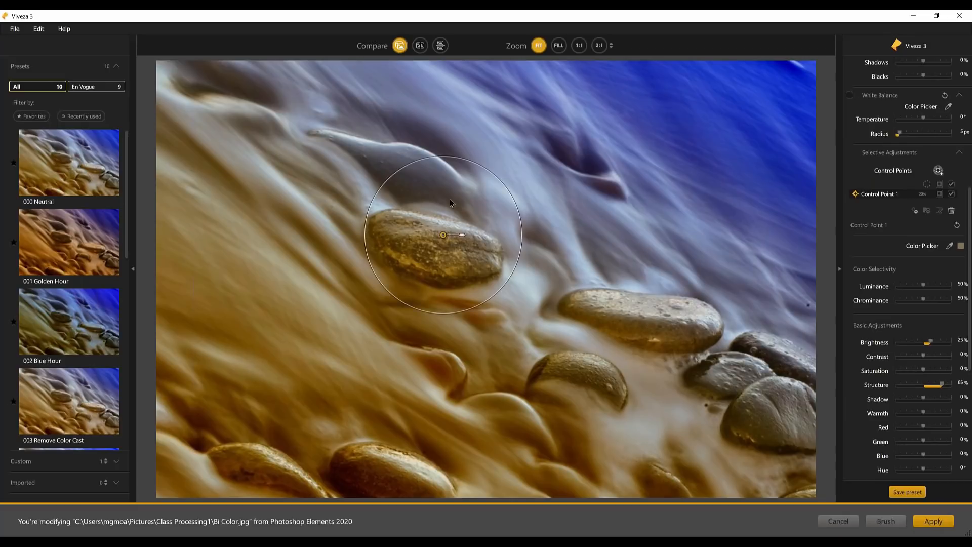
left_click(399, 45)
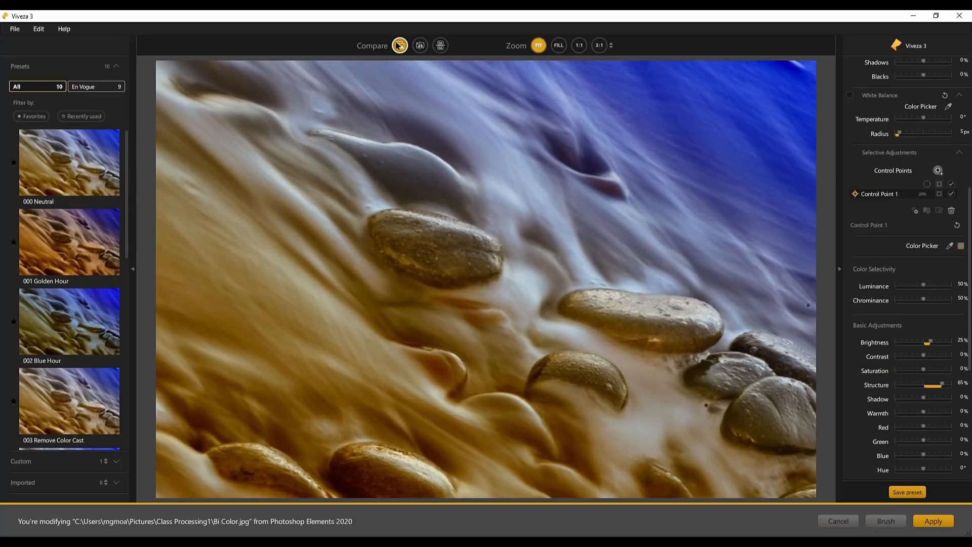
left_click(400, 45)
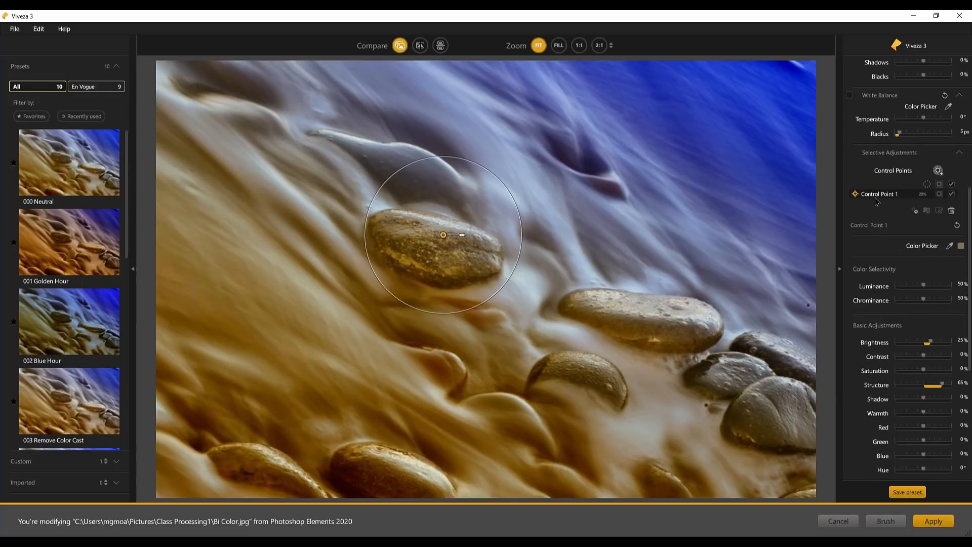
Step: Using the mask view, set the upper stone point's luminance selectivity to 91% and chrominance to 98%, and deselect the point
left_click(940, 195)
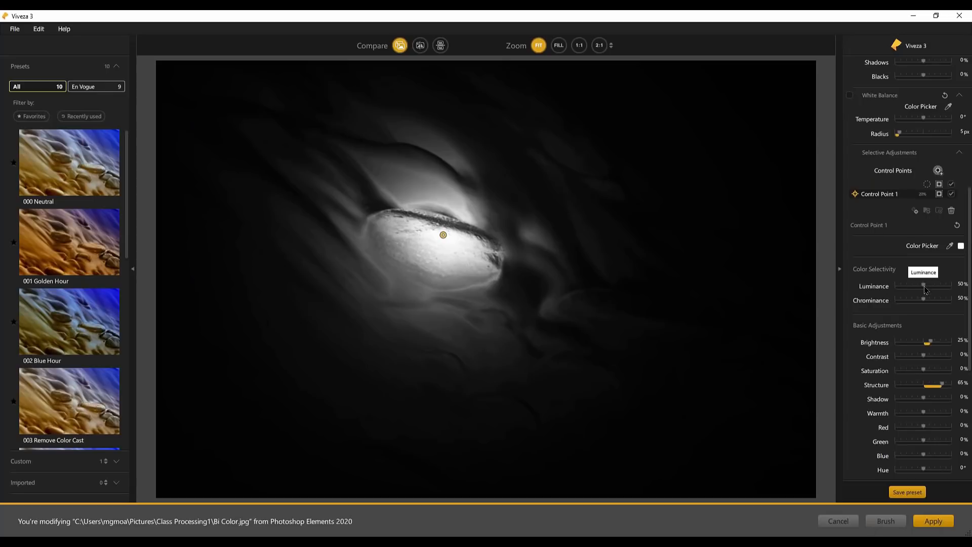
left_click_drag(925, 289, 932, 289)
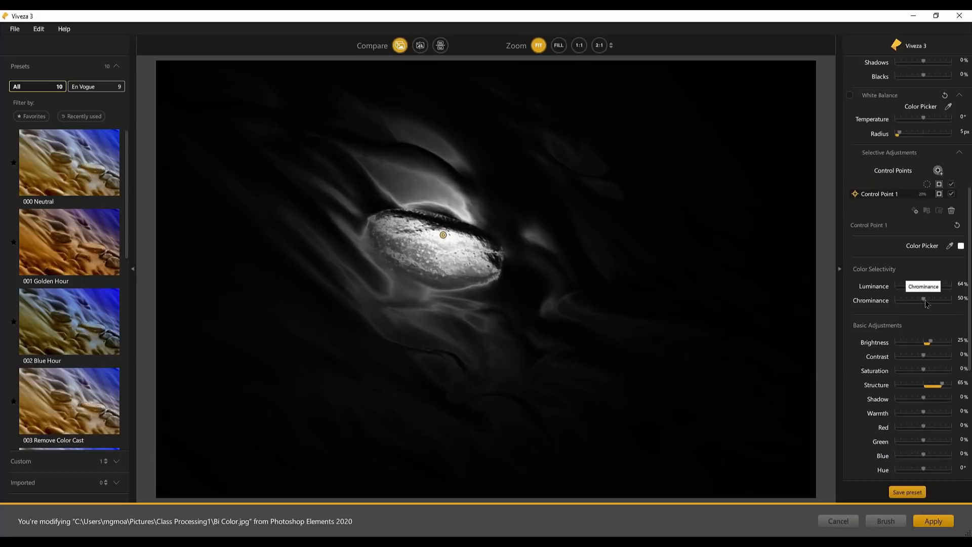
left_click_drag(926, 303, 950, 302)
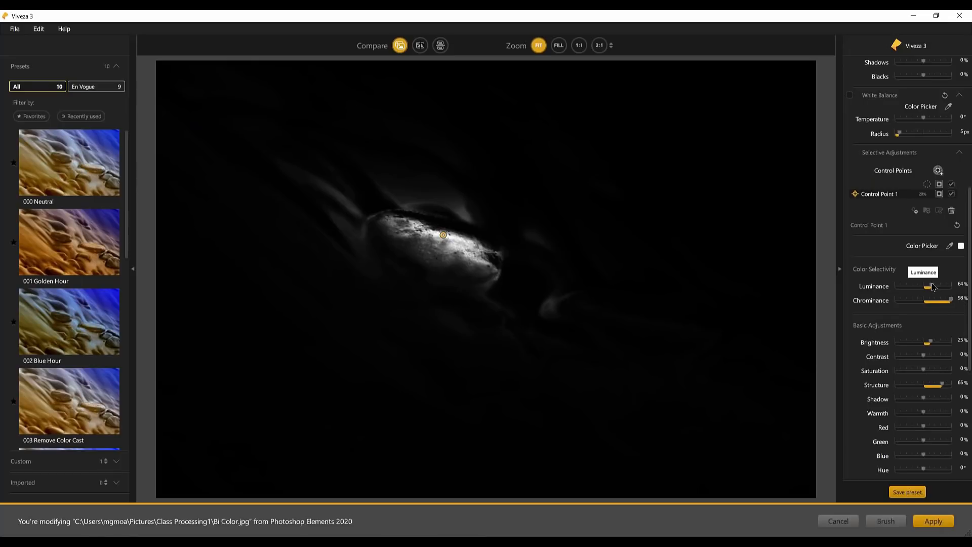
left_click_drag(933, 287, 936, 287)
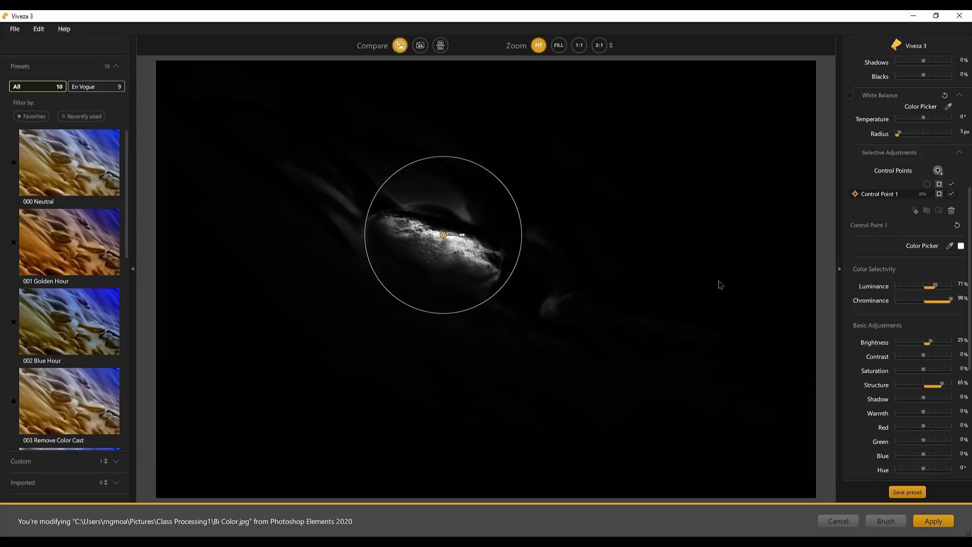
left_click_drag(934, 285, 947, 285)
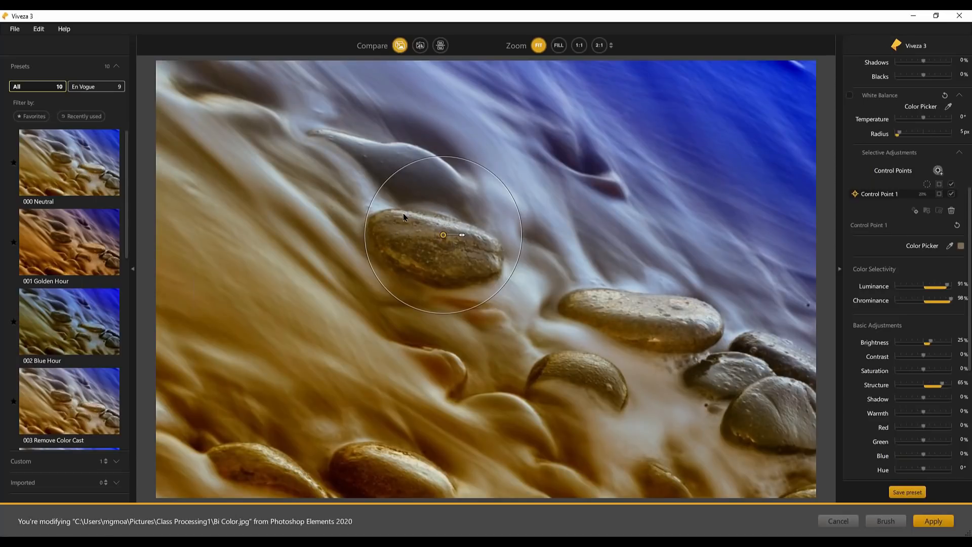
left_click(673, 332)
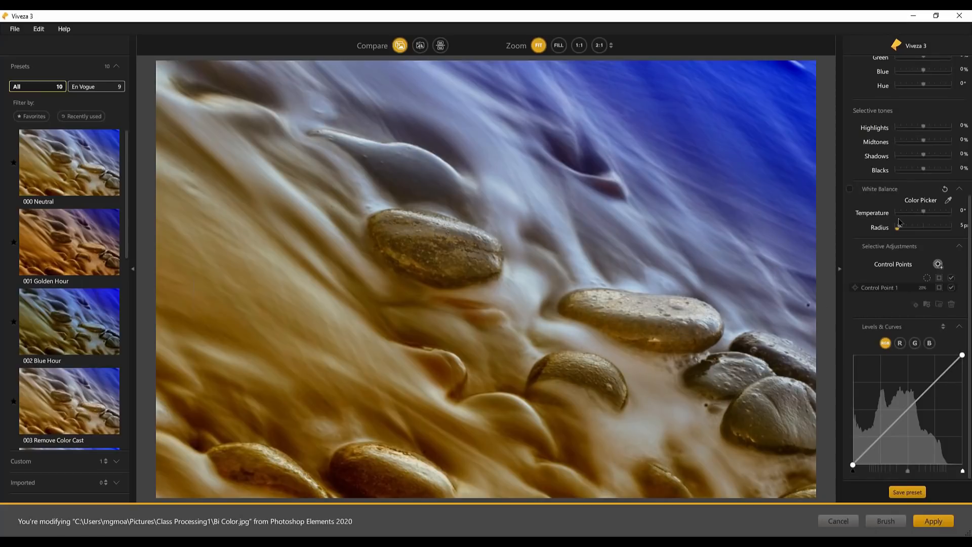
Step: Place two adjacent control points on the long pale stone near the middle of the river and select the first of them
left_click(938, 264)
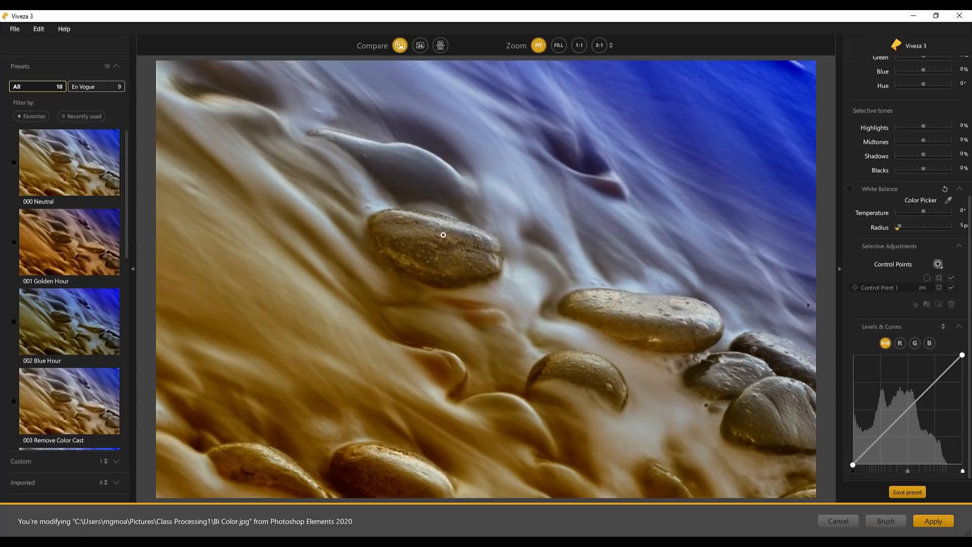
left_click(646, 305)
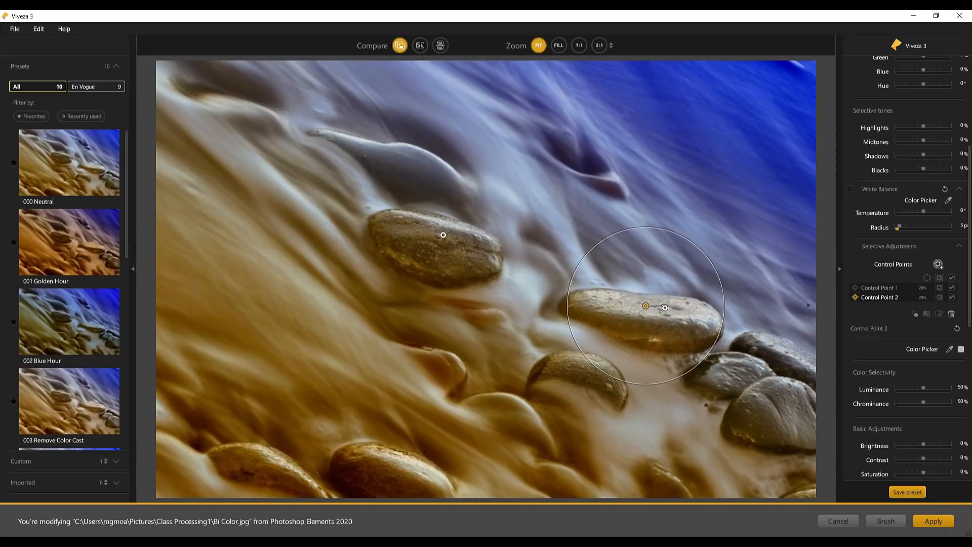
left_click(665, 307)
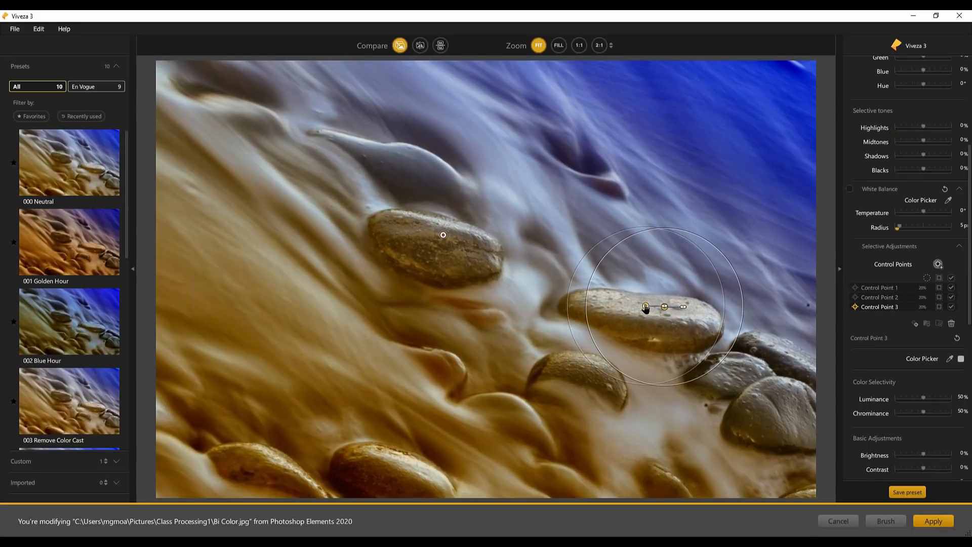
left_click_drag(645, 306, 643, 303)
Step: Set Control Point 2 to -37% brightness and 81% structure, and compare the photo with its original
scroll(929, 338, "down", 5)
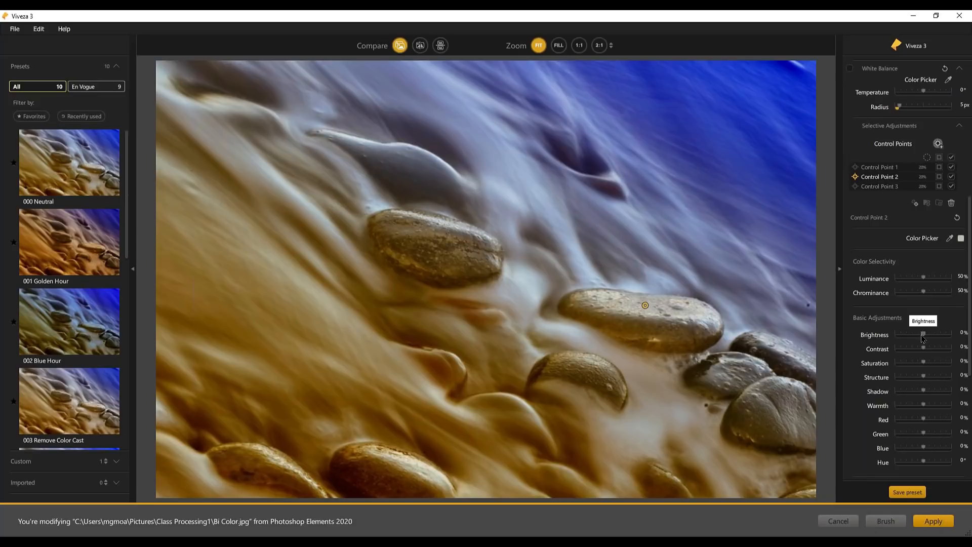
left_click_drag(923, 334, 915, 338)
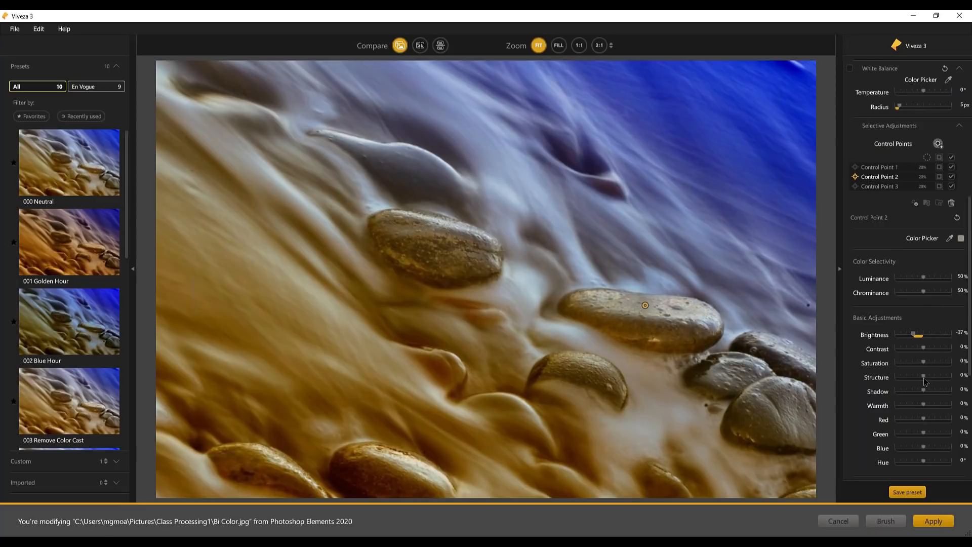
left_click_drag(923, 377, 947, 374)
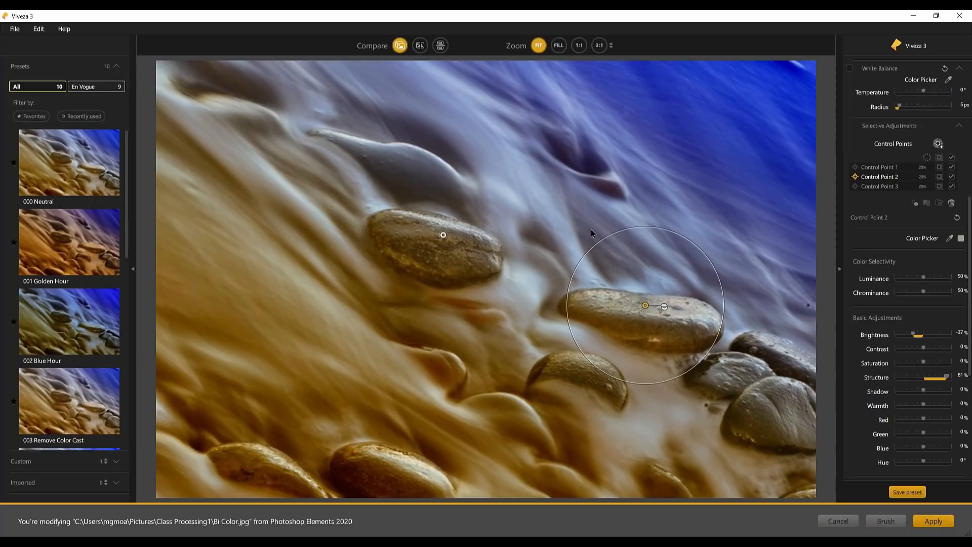
left_click(400, 46)
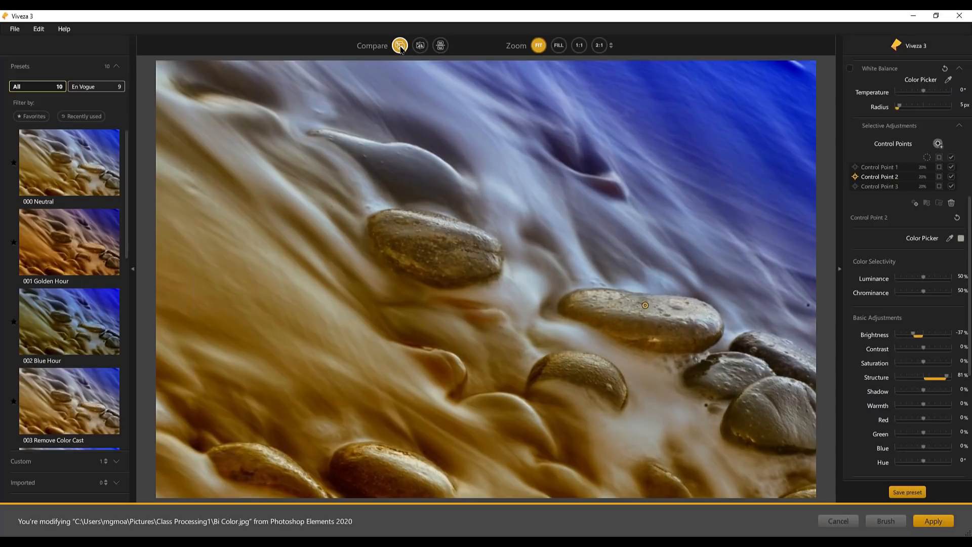
left_click(400, 47)
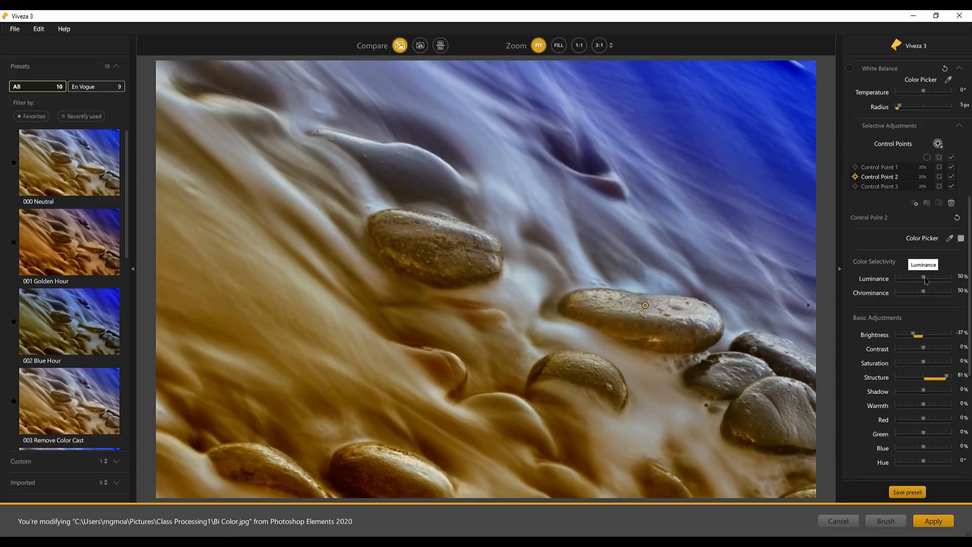
Step: Limit Control Point 2 to the stone using its mask view, with luminance selectivity at 73% and chrominance at 71%
left_click_drag(925, 280, 936, 279)
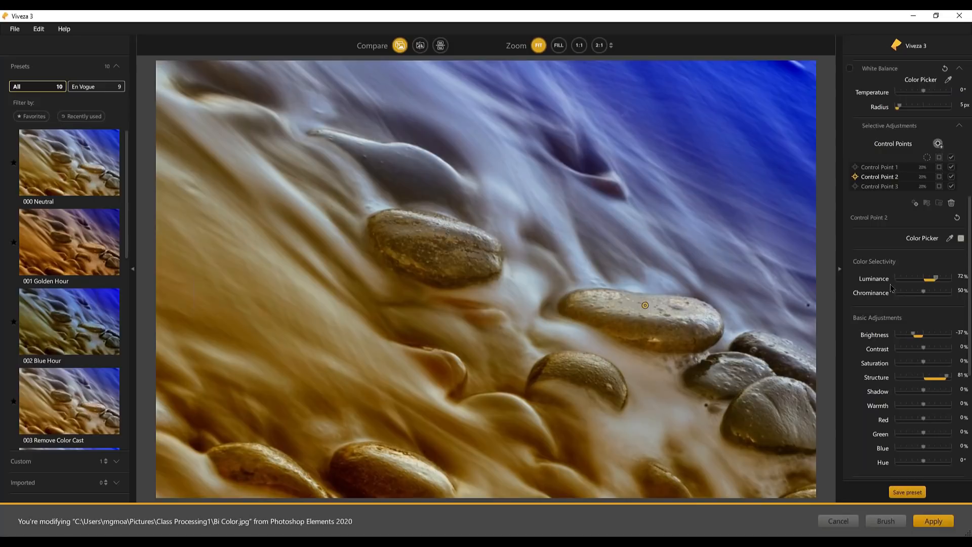
left_click_drag(936, 278, 925, 280)
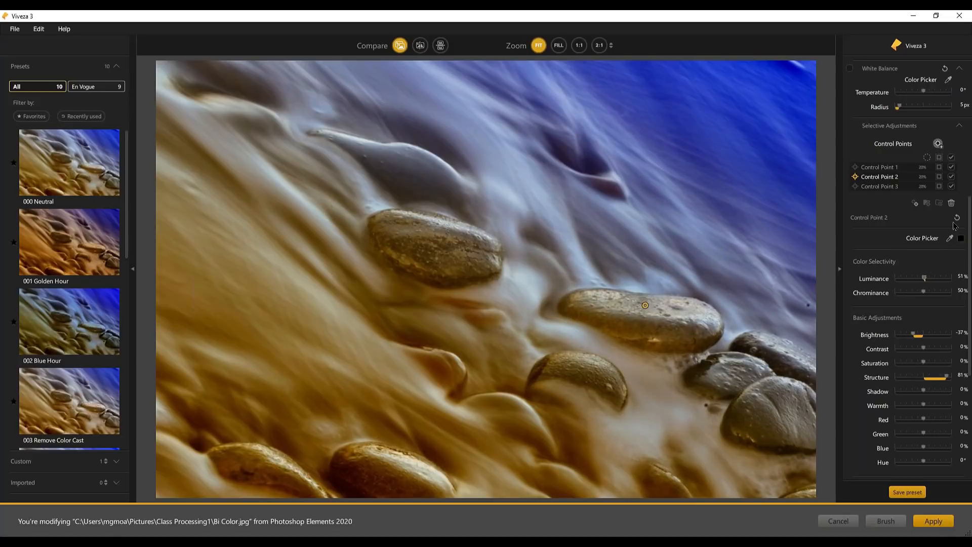
left_click(939, 178)
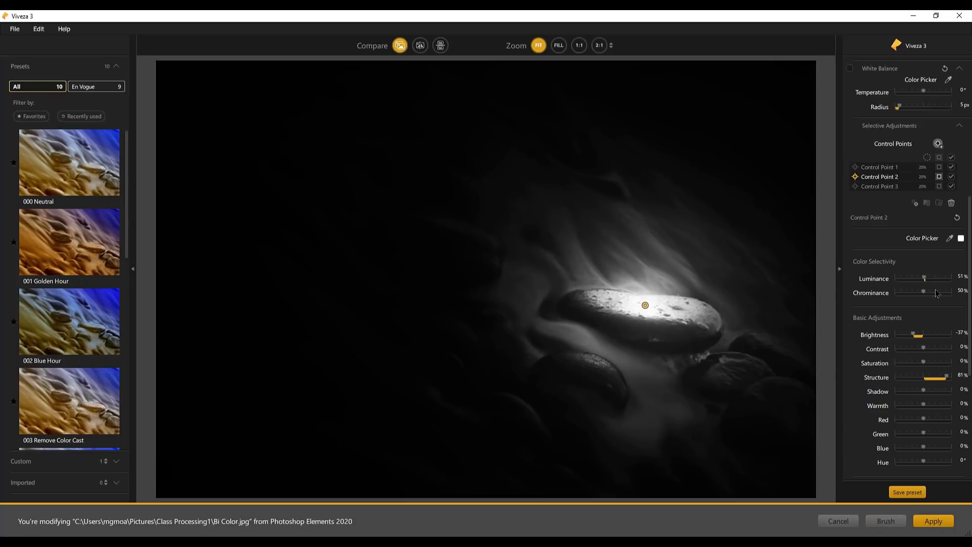
mouse_move(925, 279)
left_mouse_down()
mouse_move(937, 278)
mouse_move(936, 294)
left_mouse_up()
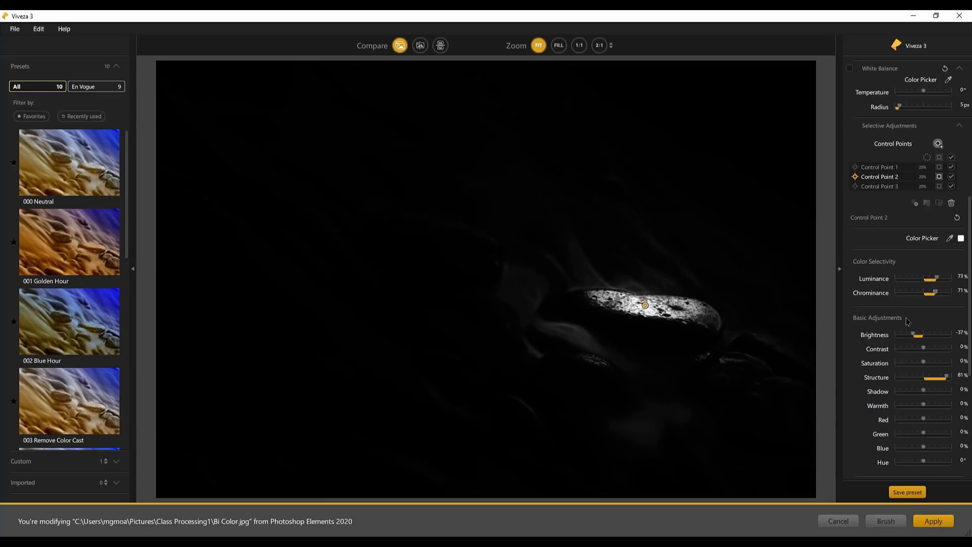
scroll(928, 268, "down", 3)
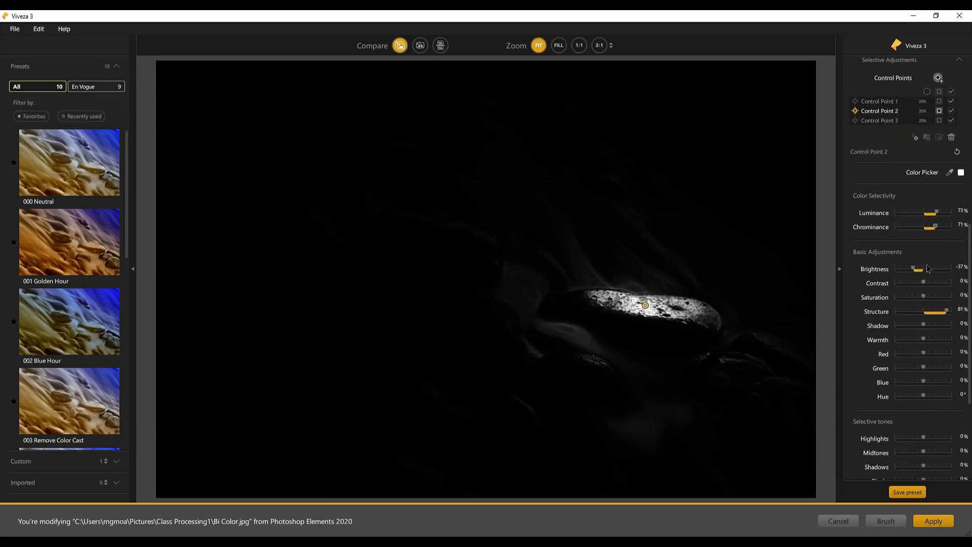
scroll(939, 243, "up", 3)
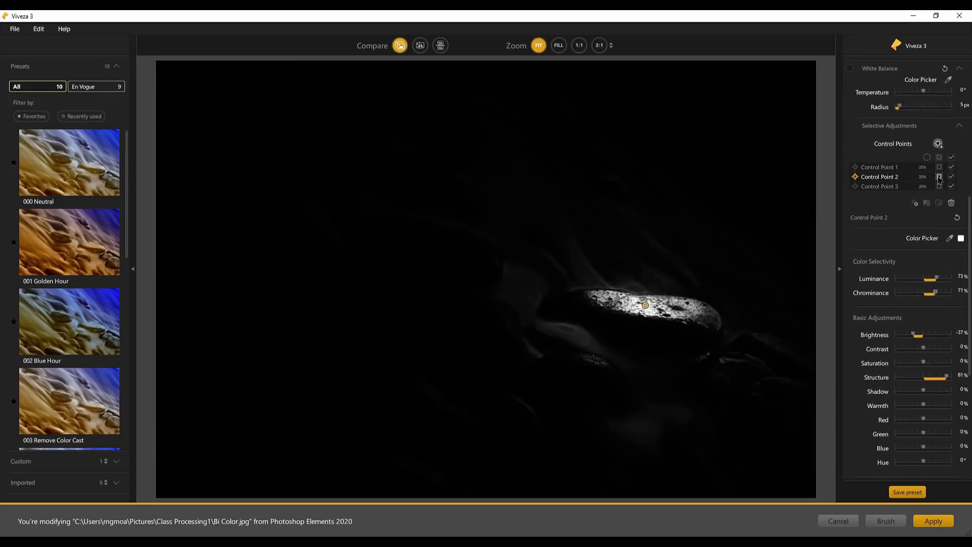
left_click(938, 177)
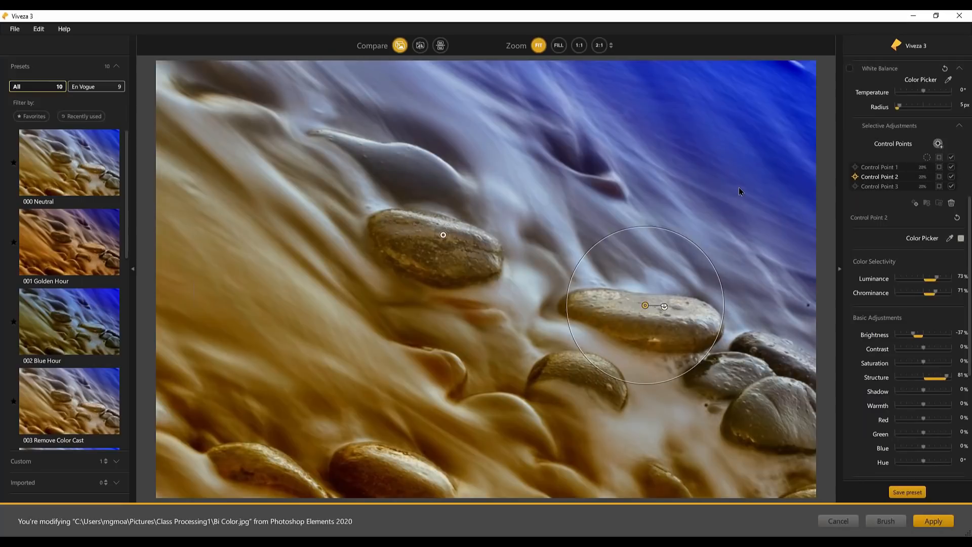
left_click(790, 171)
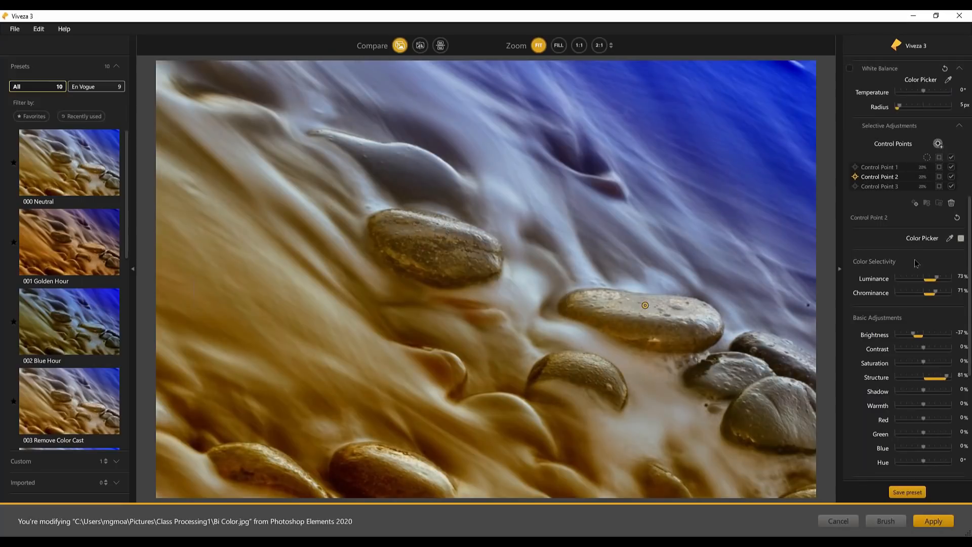
Step: Adjust the whole photo to 19% contrast, 29% structure and -21% saturation
scroll(915, 264, "up", 10)
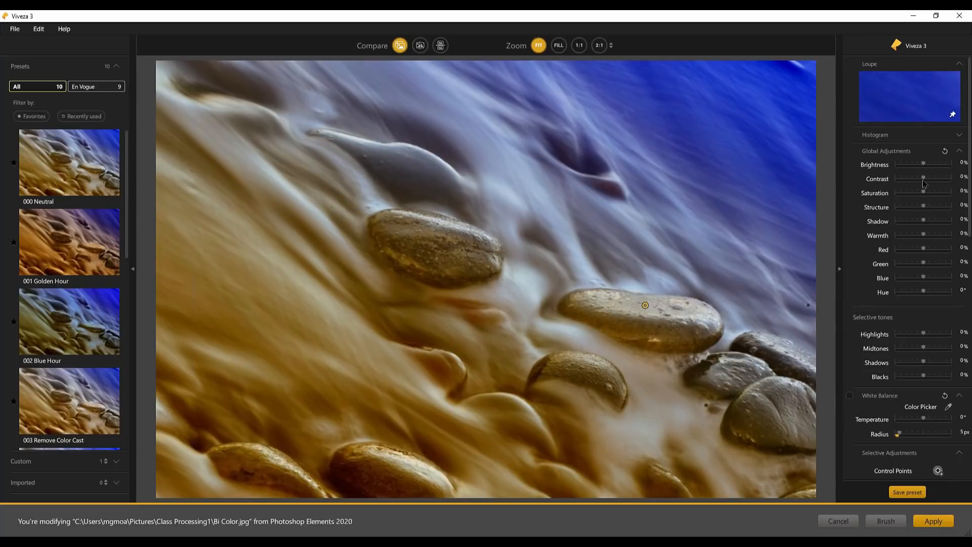
left_click_drag(924, 183, 933, 210)
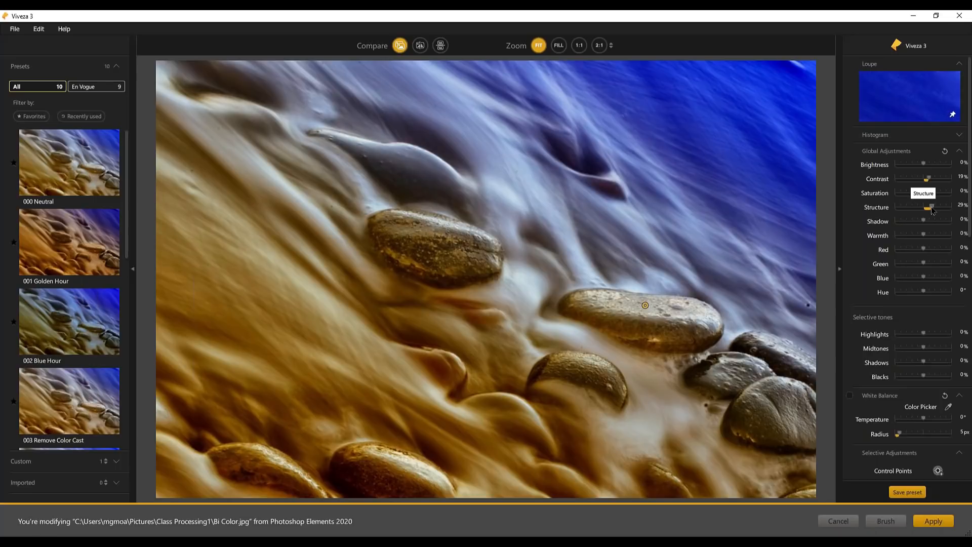
left_click_drag(922, 195, 919, 197)
scroll(930, 243, "down", 2)
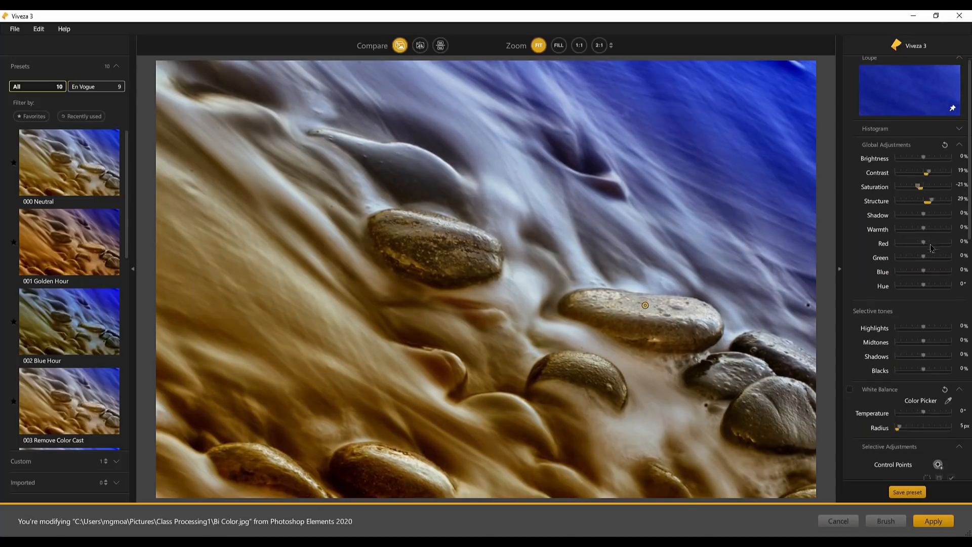
scroll(931, 329, "down", 2)
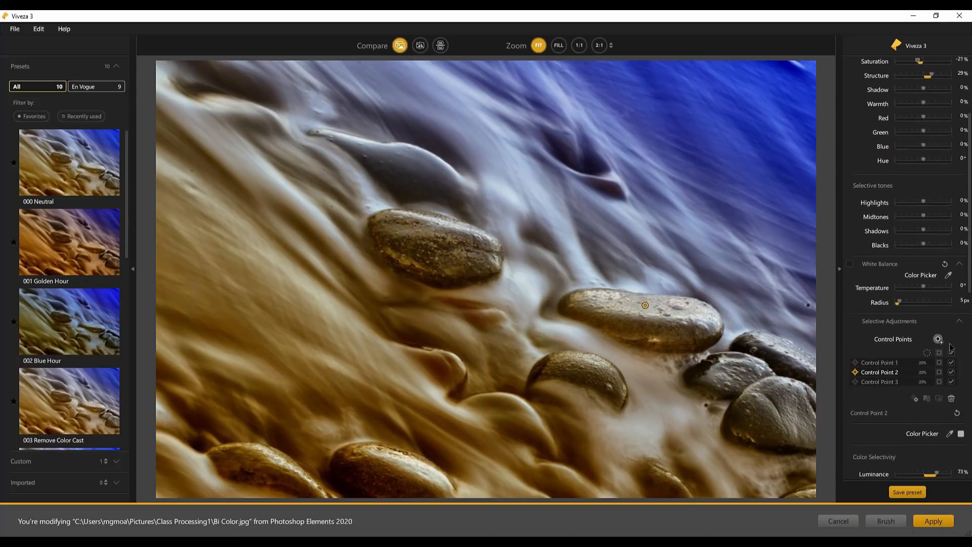
Step: Place a control point with an enlarged area on the blue water, set its saturation to -50%, and apply the Viveza edits
left_click(938, 339)
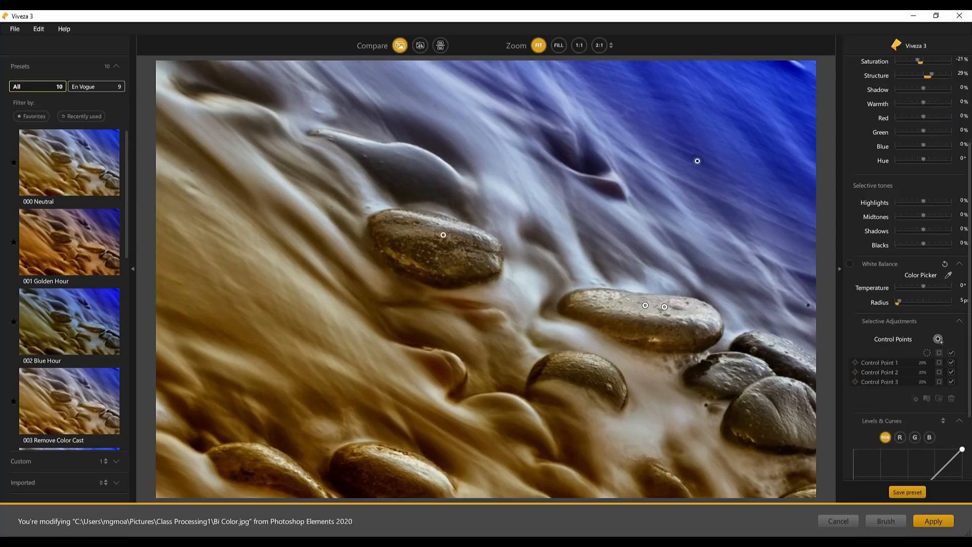
left_click(746, 130)
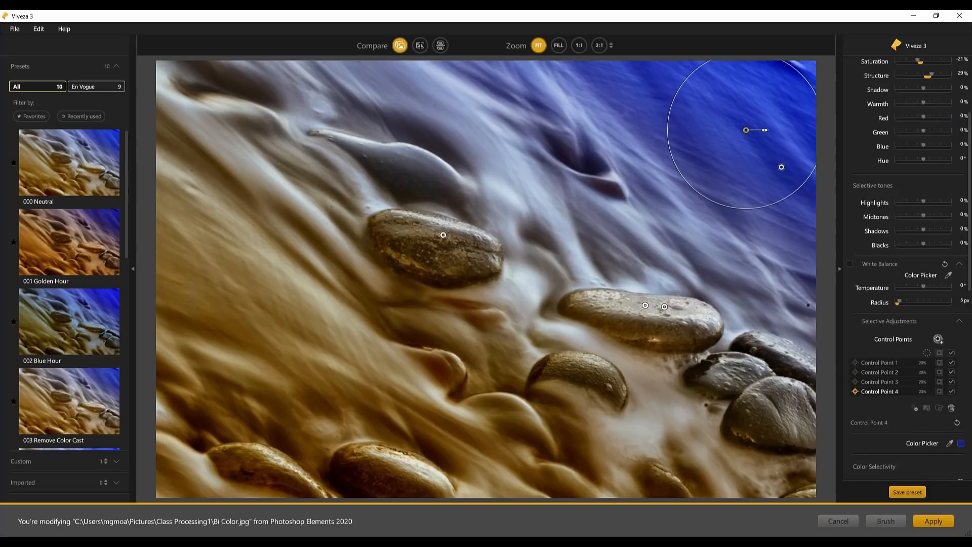
left_click_drag(786, 199, 872, 219)
scroll(923, 334, "down", 9)
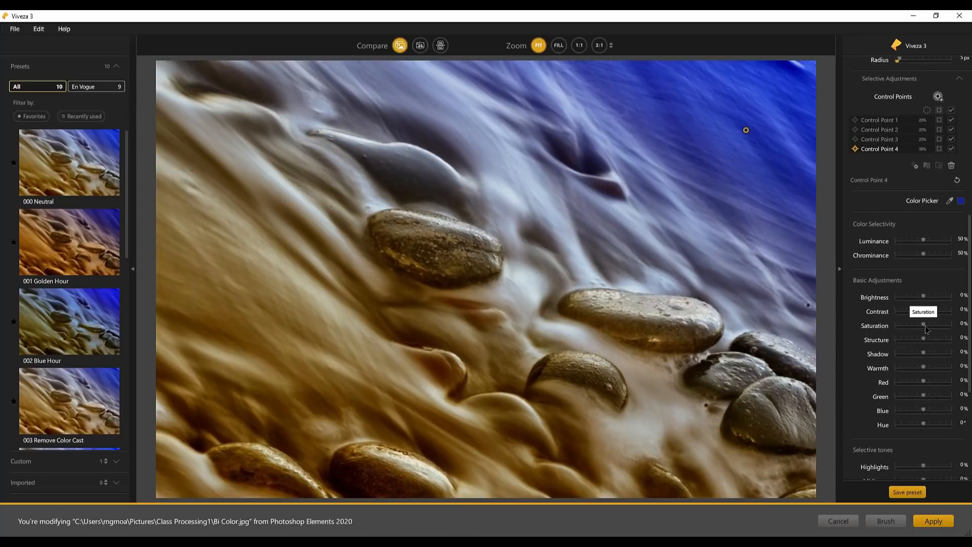
left_click_drag(923, 326, 912, 327)
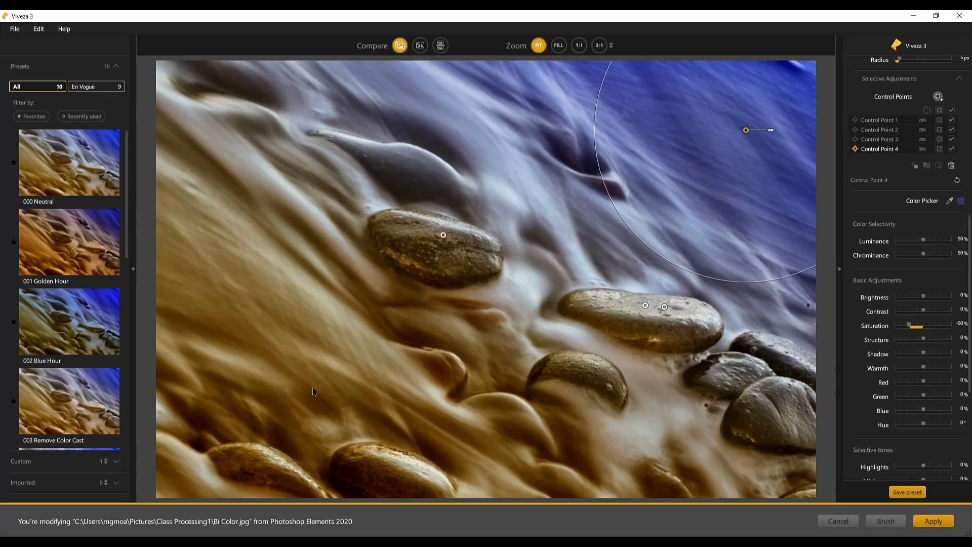
left_click(931, 521)
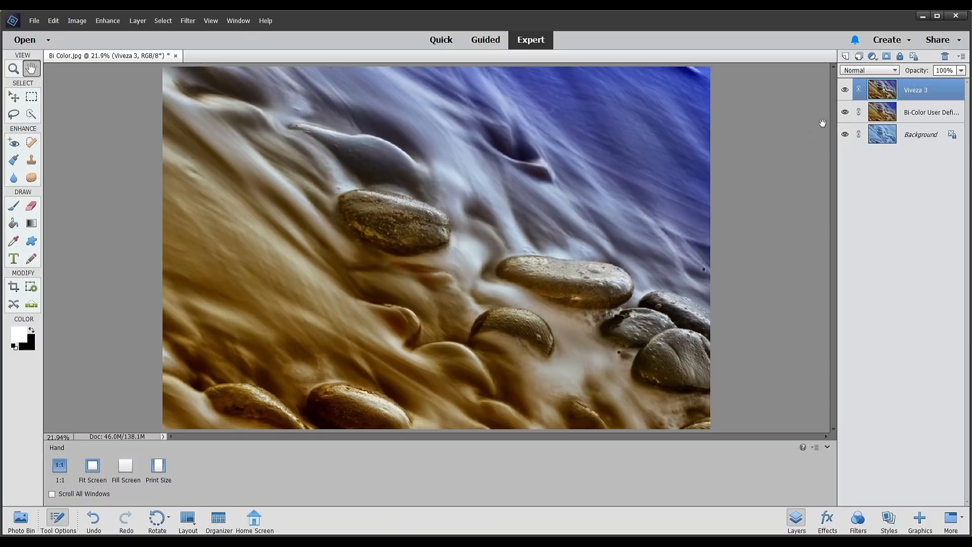
Step: Compare the edited photo with its earlier versions by toggling the Viveza 3 layer and hiding the Bi-Color layer
left_click(844, 90)
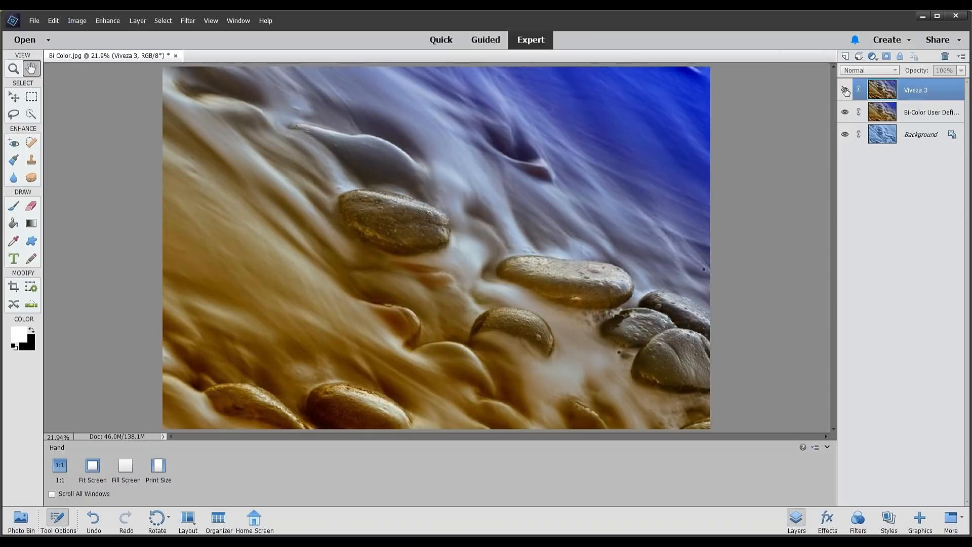
left_click(845, 90)
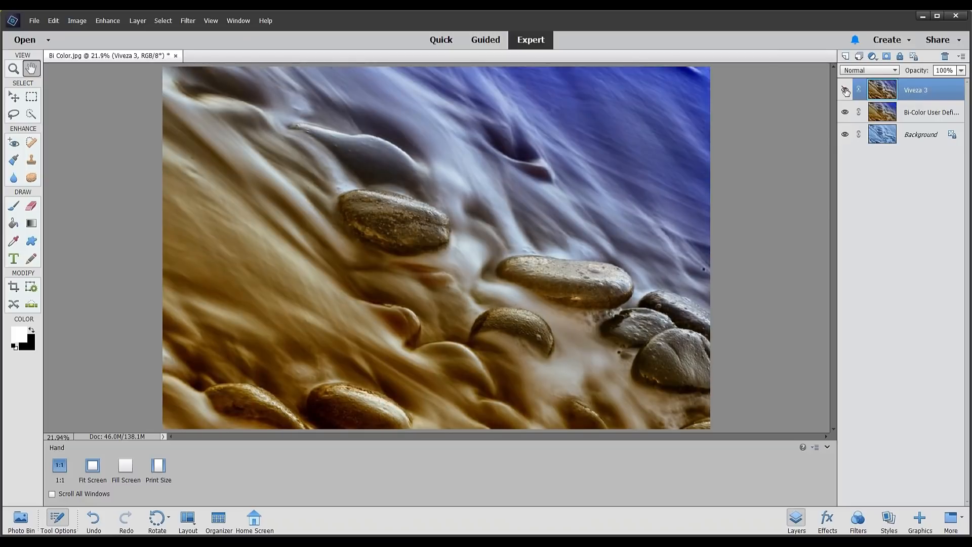
left_click(844, 90)
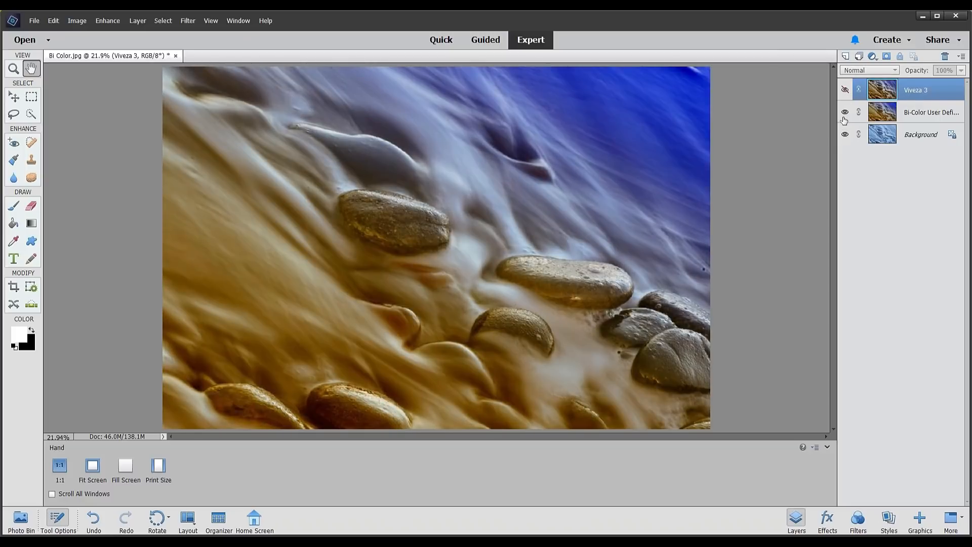
left_click(844, 112)
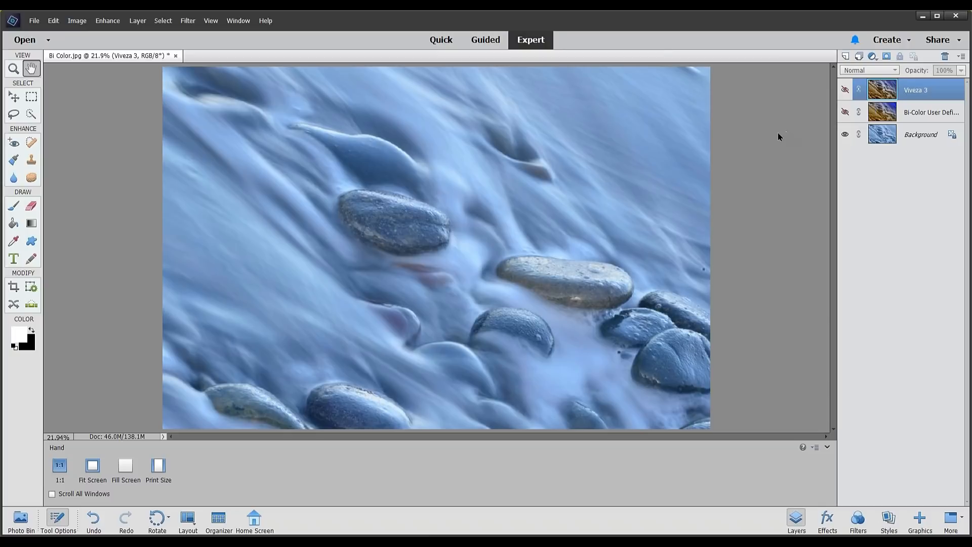
Step: Close Bi Color.jpg without saving and open Grouping.jpg from the Class Processing1 folder
left_click(175, 56)
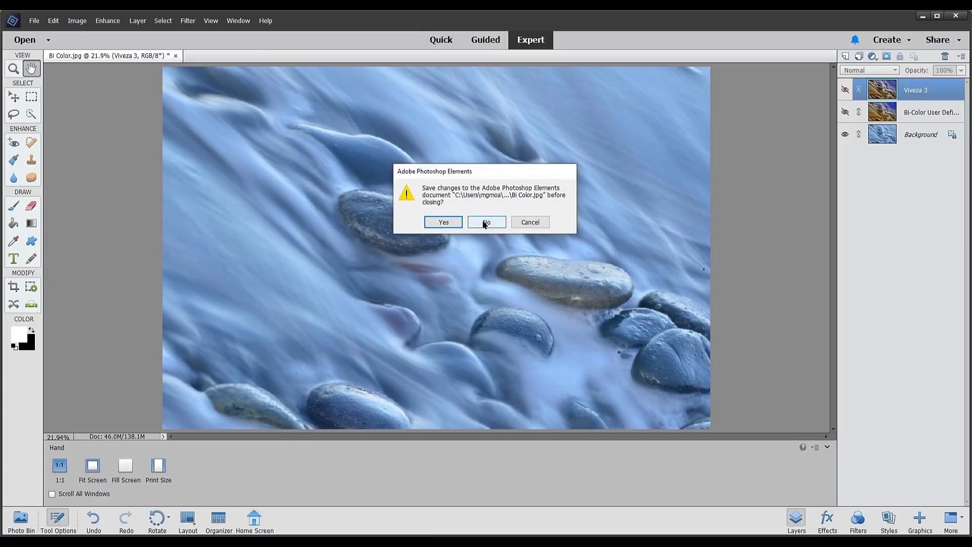
left_click(485, 221)
left_click(34, 21)
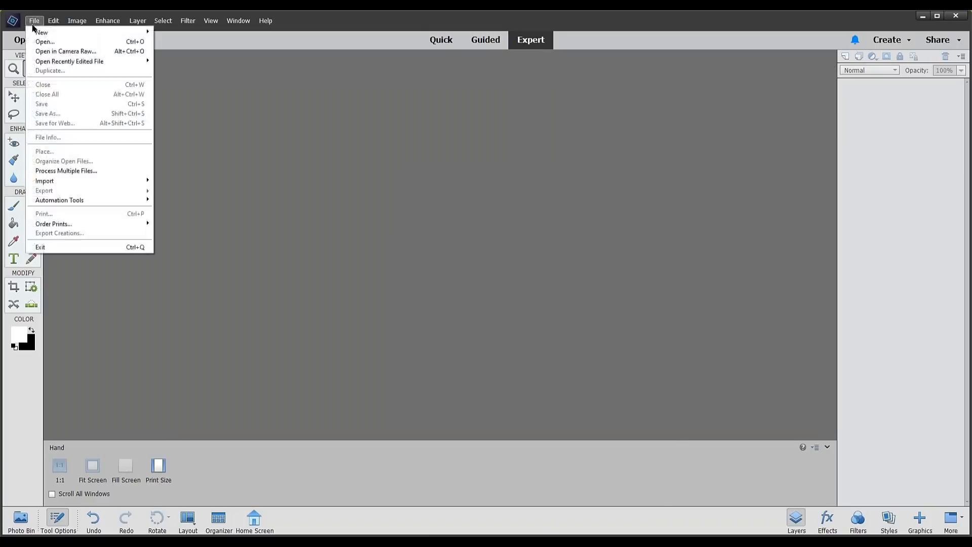
left_click(41, 40)
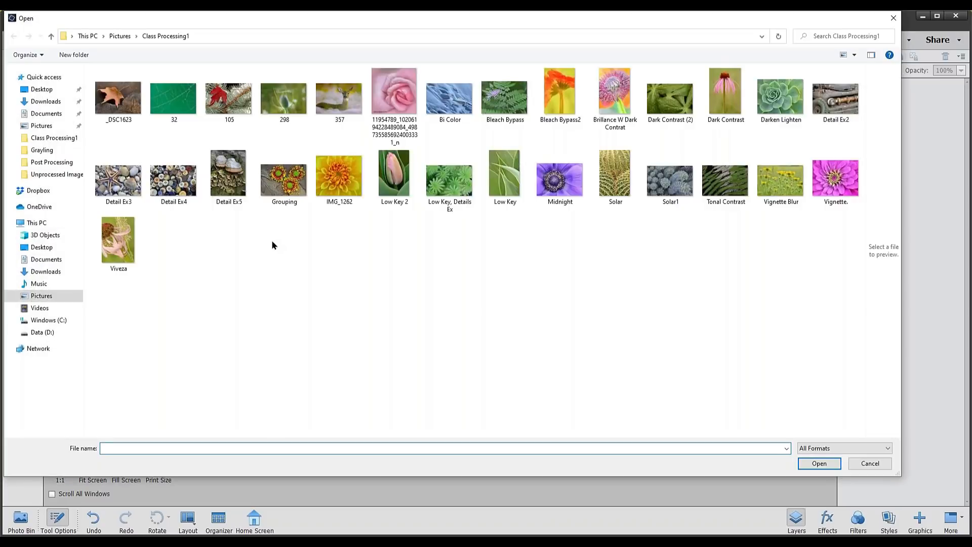
double_click(284, 172)
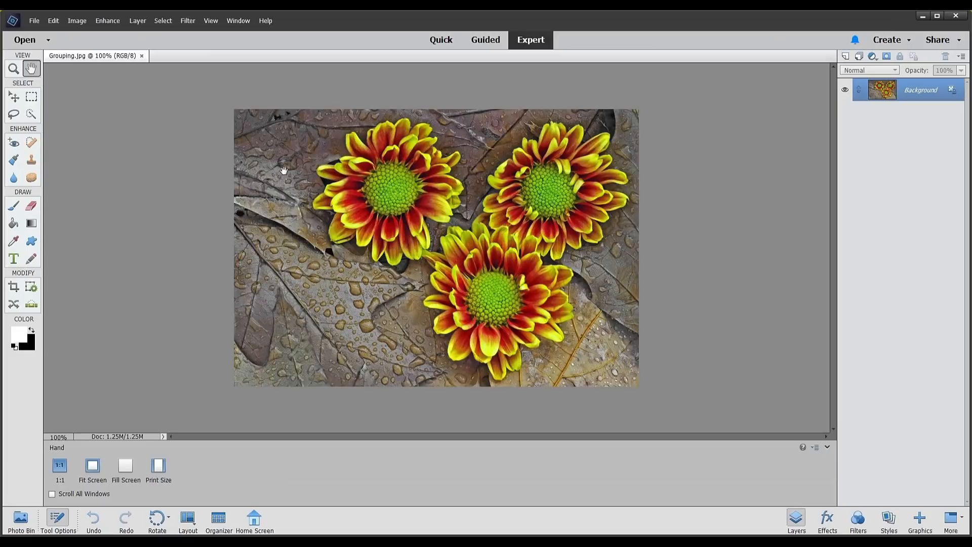
Step: Open the flower photo in the Nik Collection's Viveza 3 filter
left_click(188, 21)
mouse_move(217, 200)
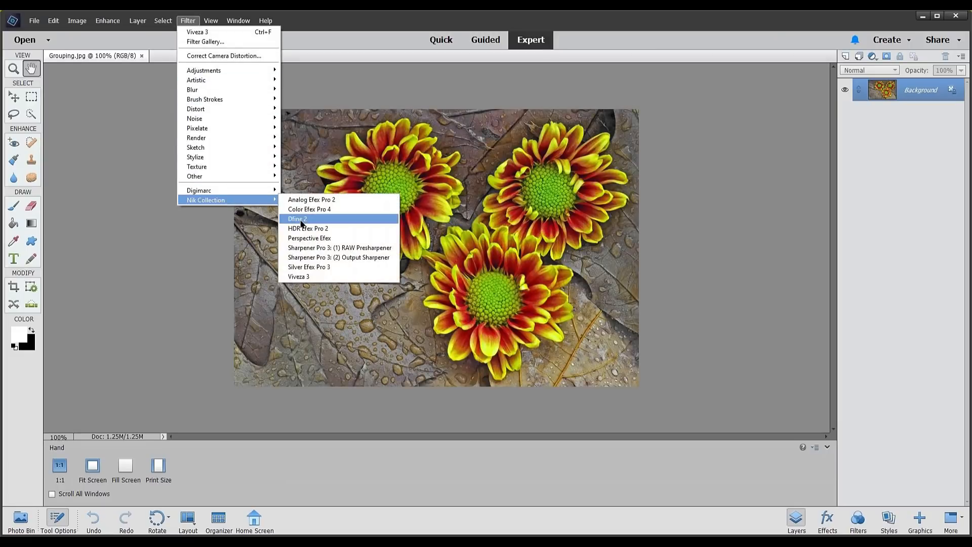
left_click(298, 276)
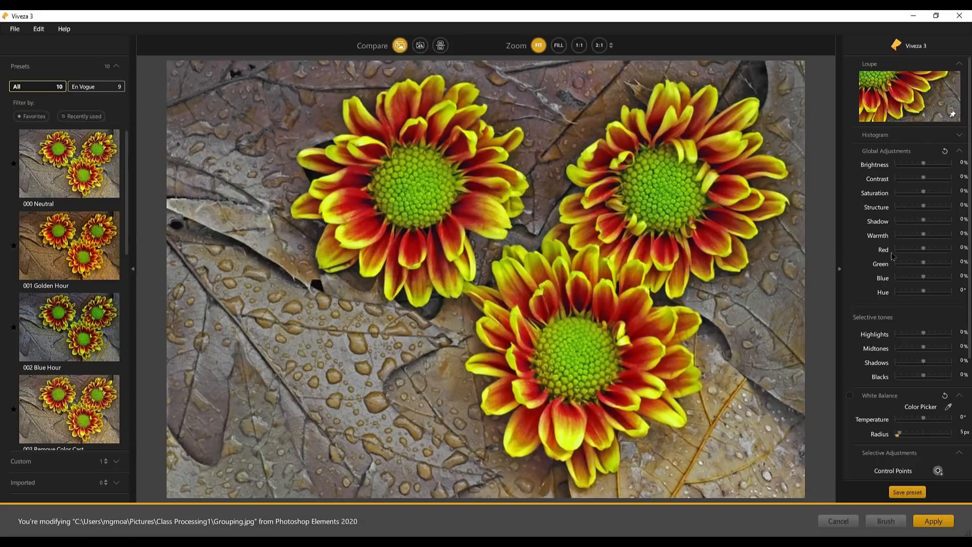
Step: Place a control point on each of the three green flower centers, sizing them to 12%, 11% and 11% to fit the centers
scroll(918, 239, "down", 1)
scroll(918, 238, "down", 5)
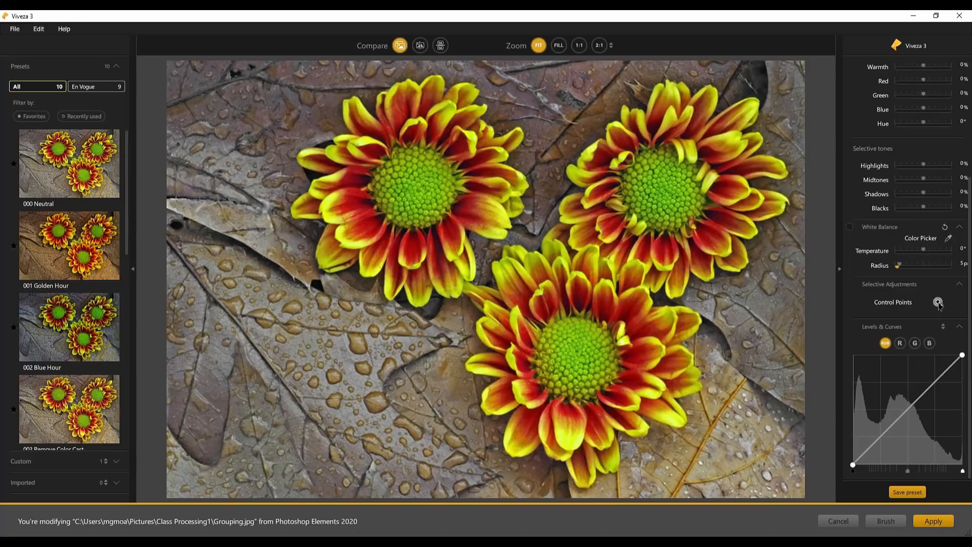
left_click(937, 302)
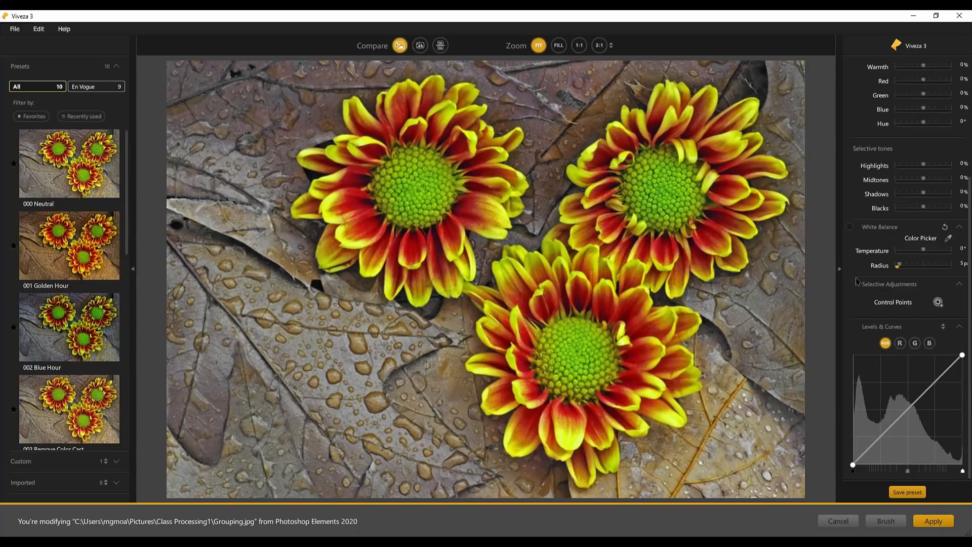
left_click(663, 186)
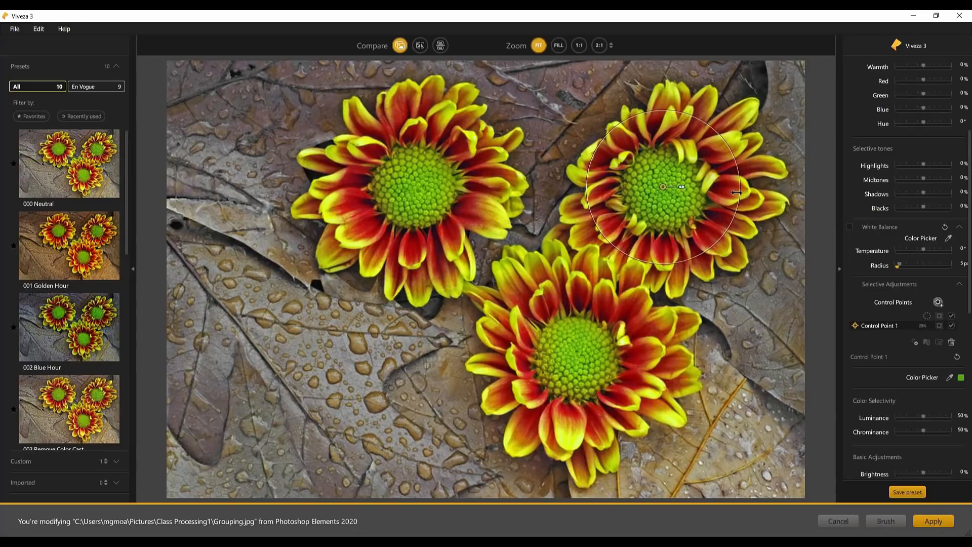
left_click_drag(735, 192, 709, 195)
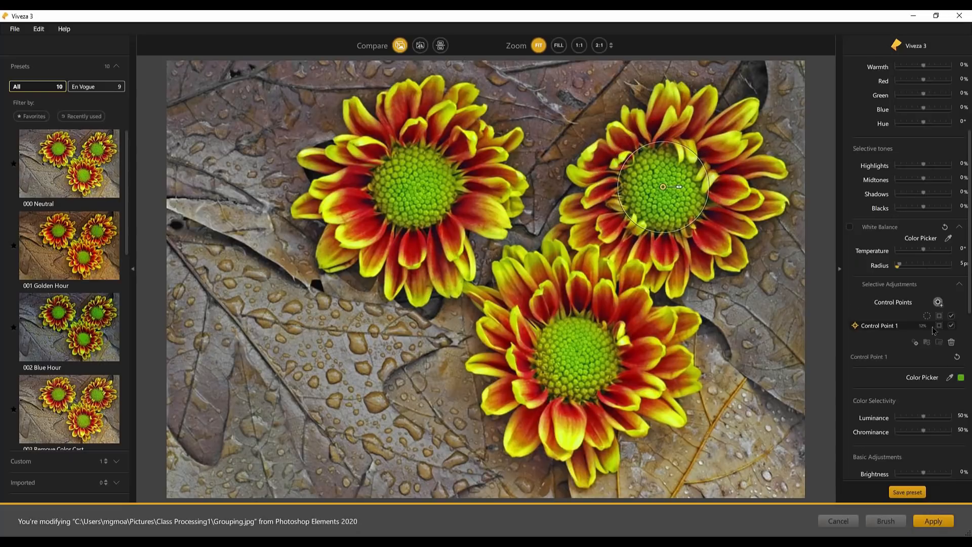
left_click(938, 302)
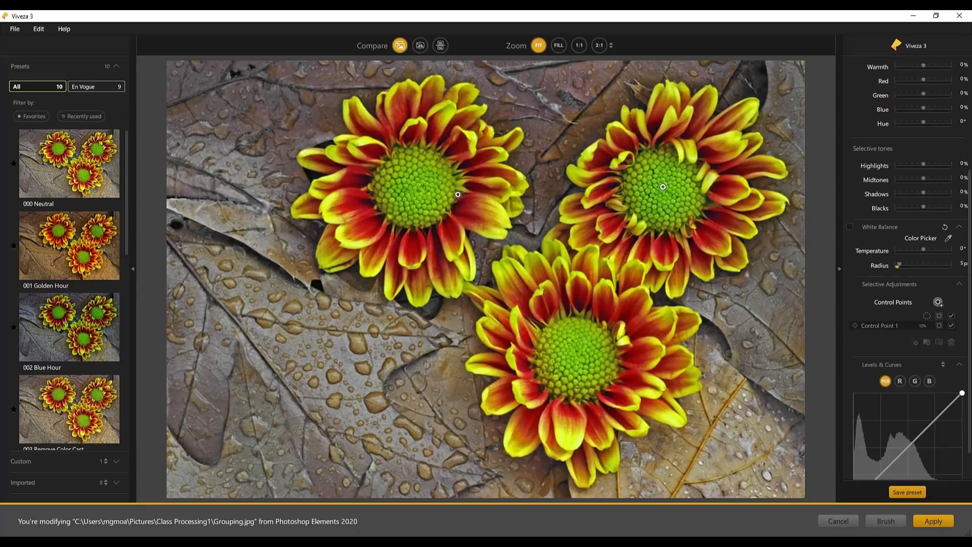
left_click(416, 184)
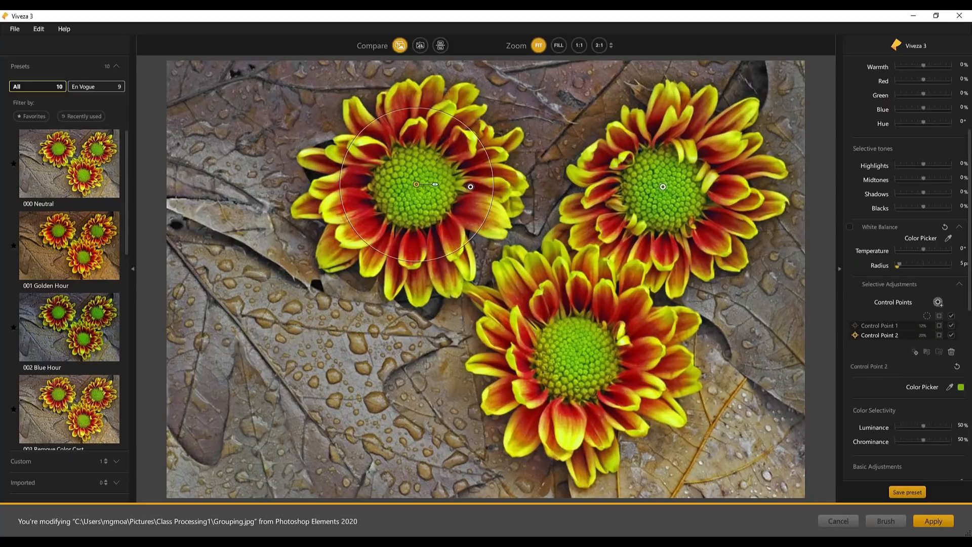
left_click_drag(495, 189, 459, 187)
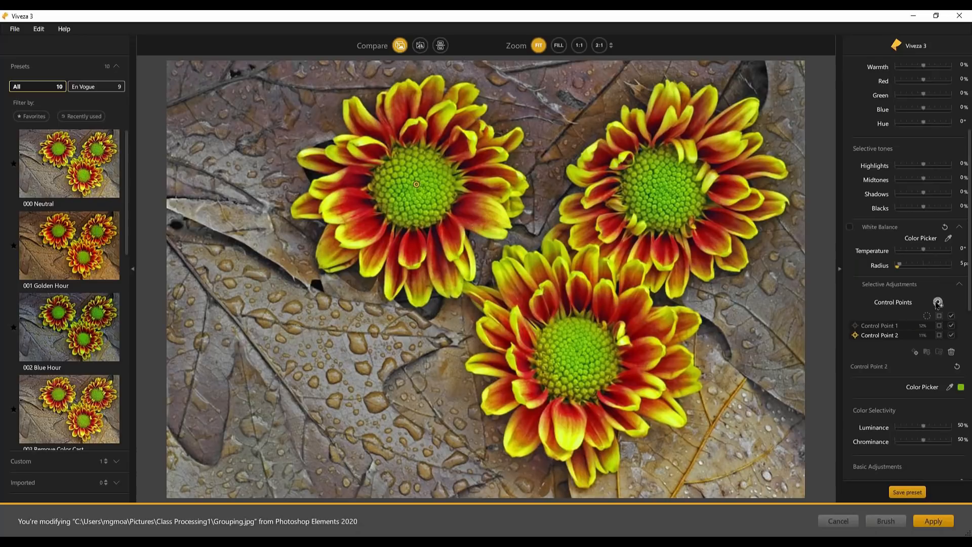
left_click(937, 303)
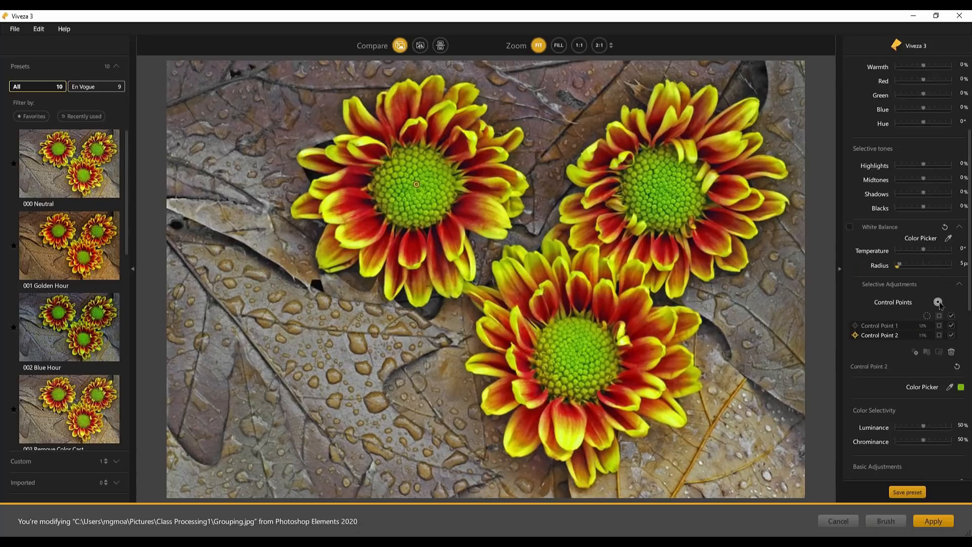
left_click(578, 356)
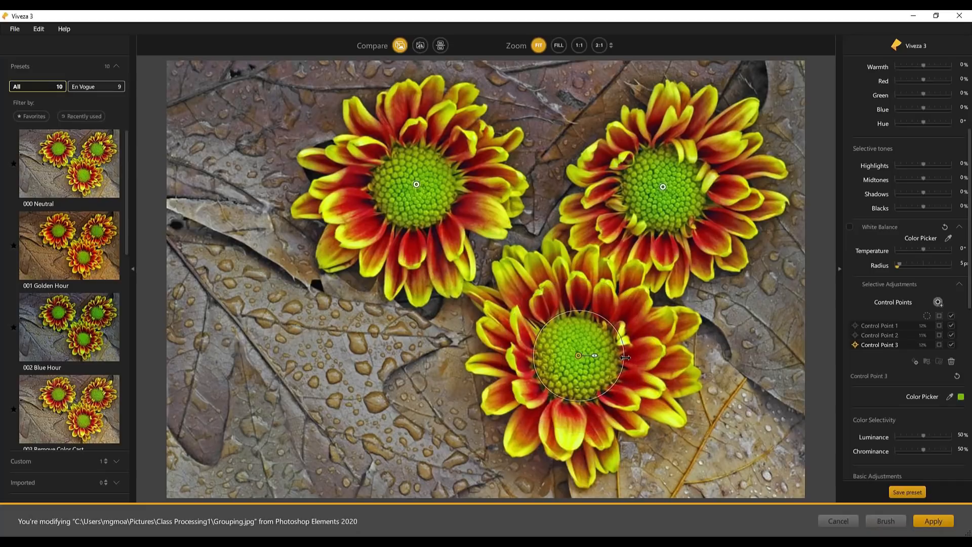
left_click_drag(625, 357, 623, 357)
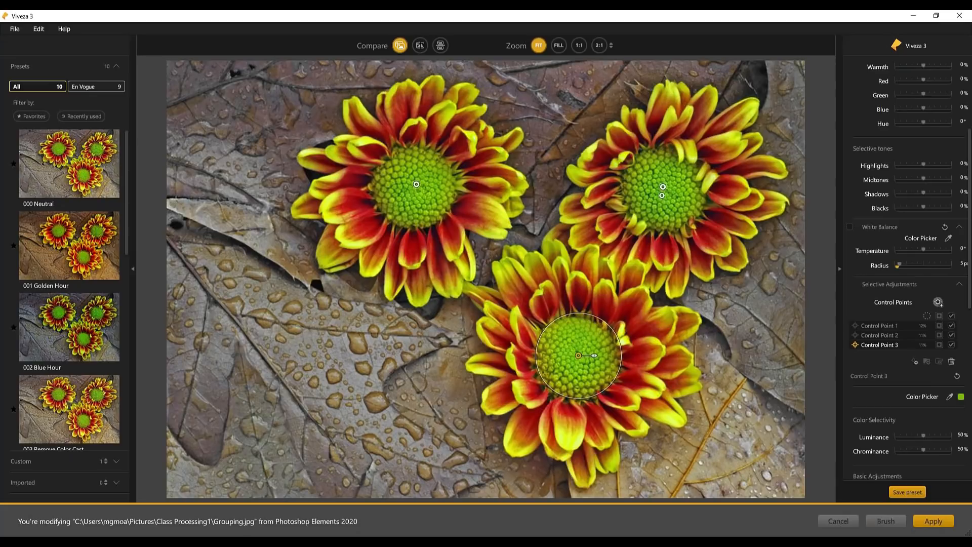
Step: Select all three flower-center control points together and combine them into one group
left_click(663, 190, "ctrl")
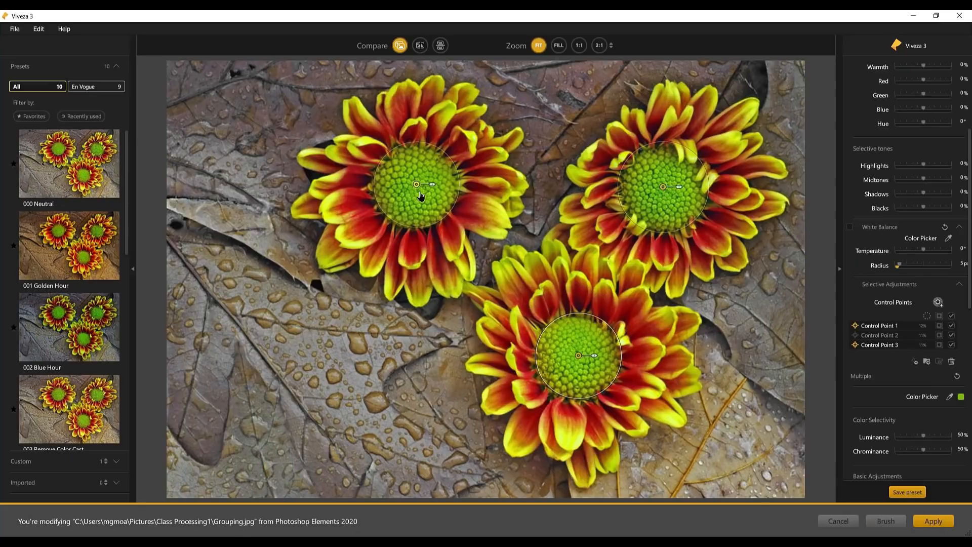
left_click(417, 185, "ctrl")
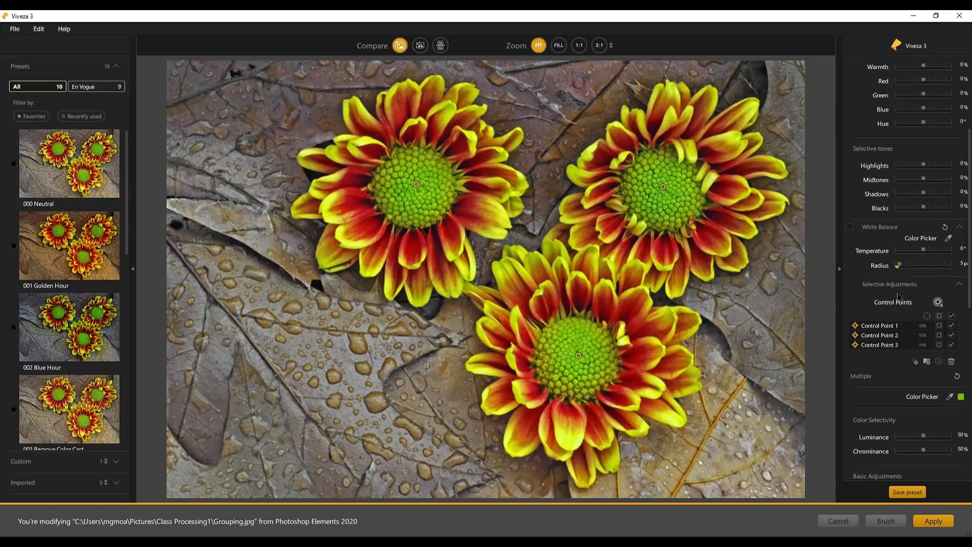
left_click(926, 362)
left_click(867, 327)
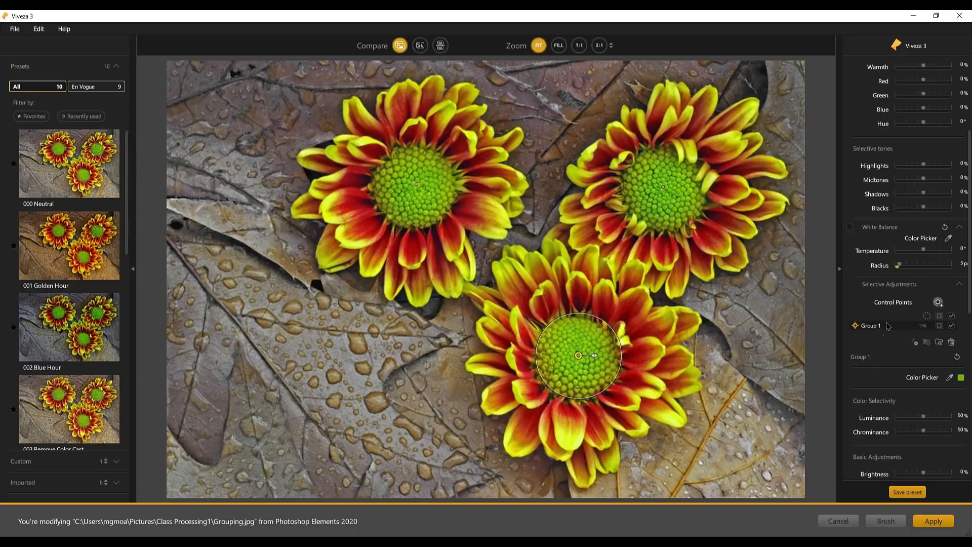
Step: Slightly raise the brightness of the control point group and cancel the Viveza edits
scroll(911, 337, "down", 5)
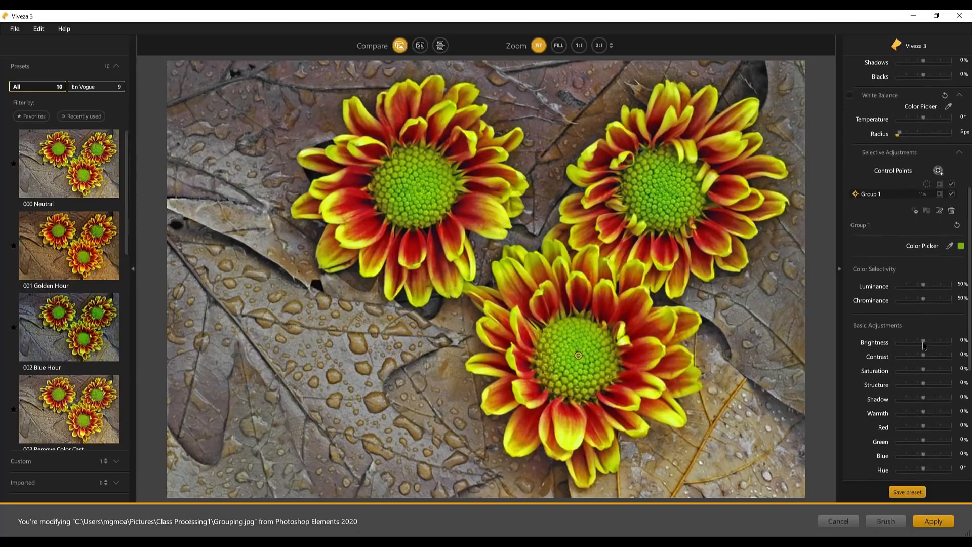
left_click_drag(923, 344, 926, 346)
double_click(878, 195)
left_click(840, 521)
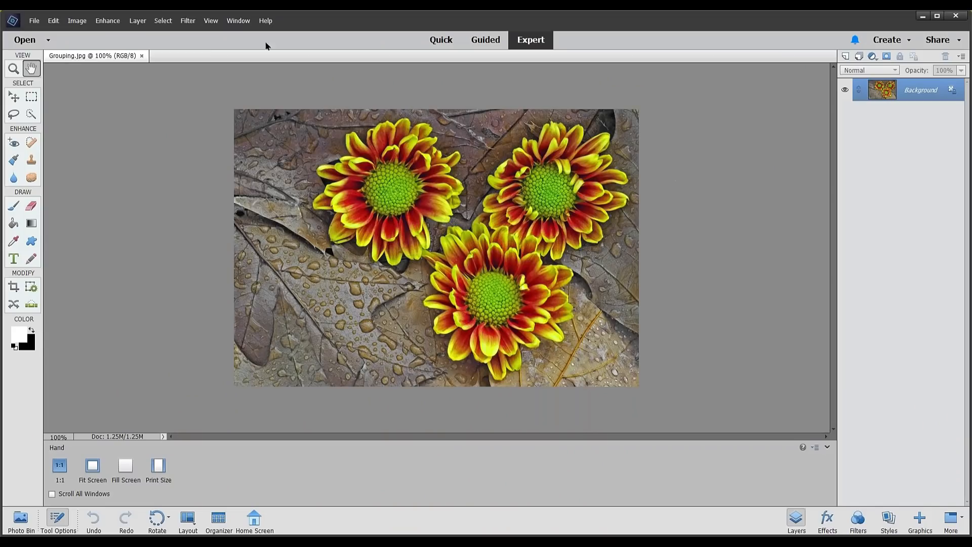
Step: Close Grouping.jpg and look through the Class Processing1 folder without opening another photo
left_click(141, 56)
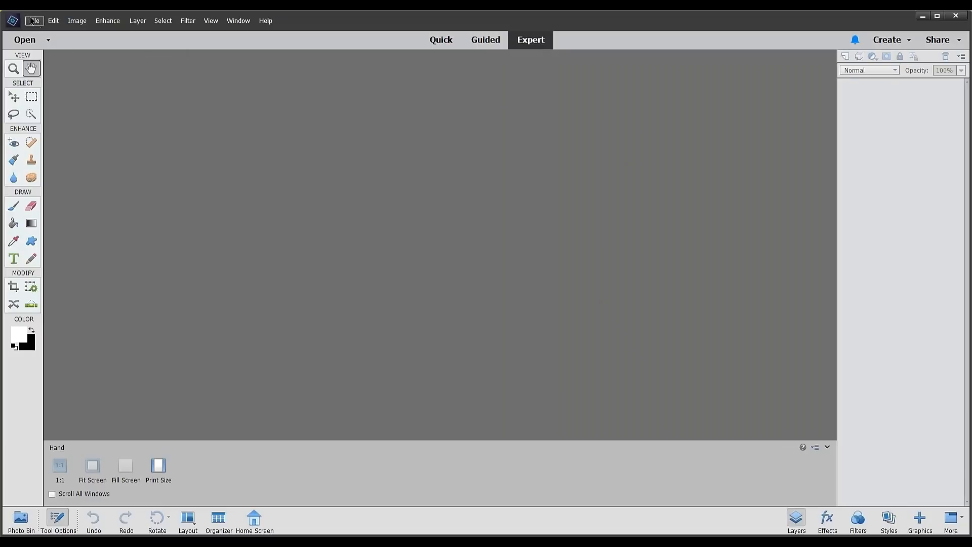
left_click(32, 20)
left_click(51, 41)
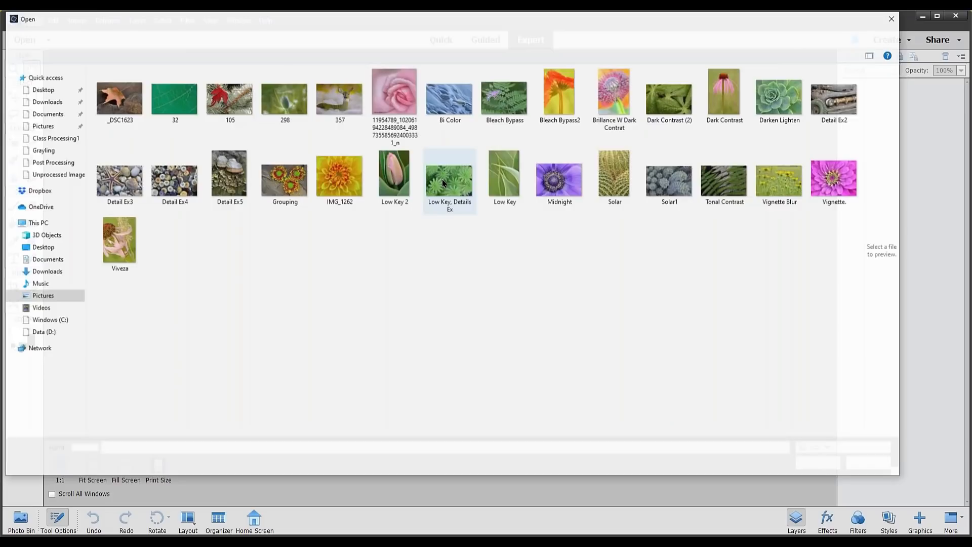
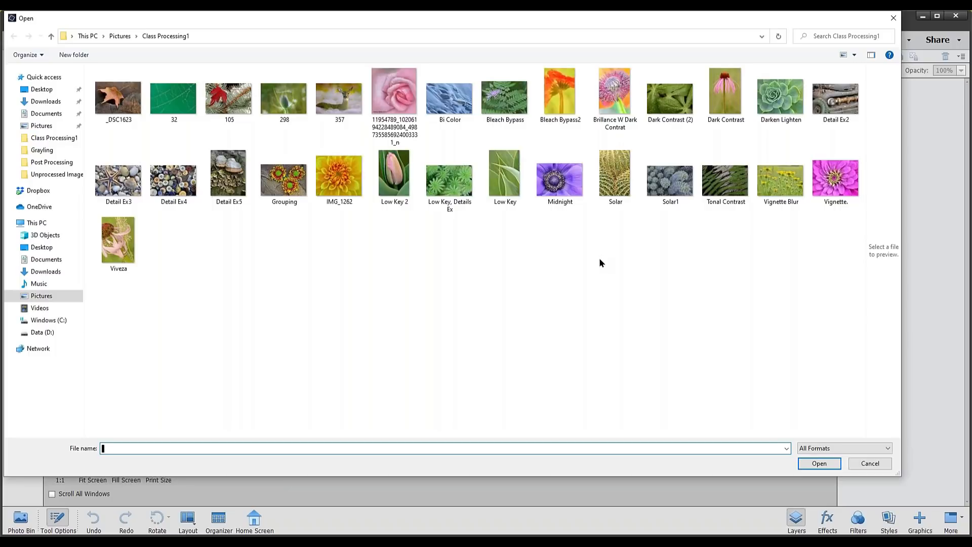
left_click(892, 18)
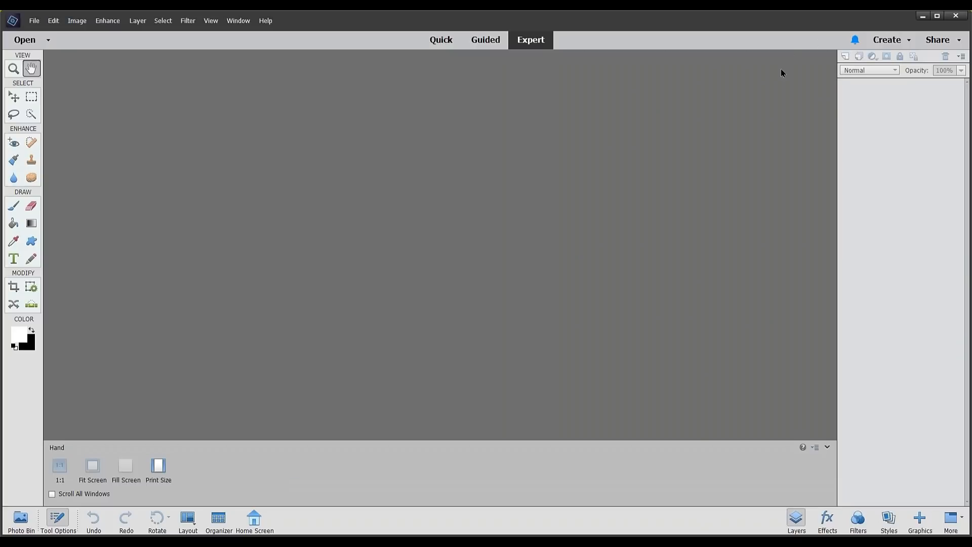